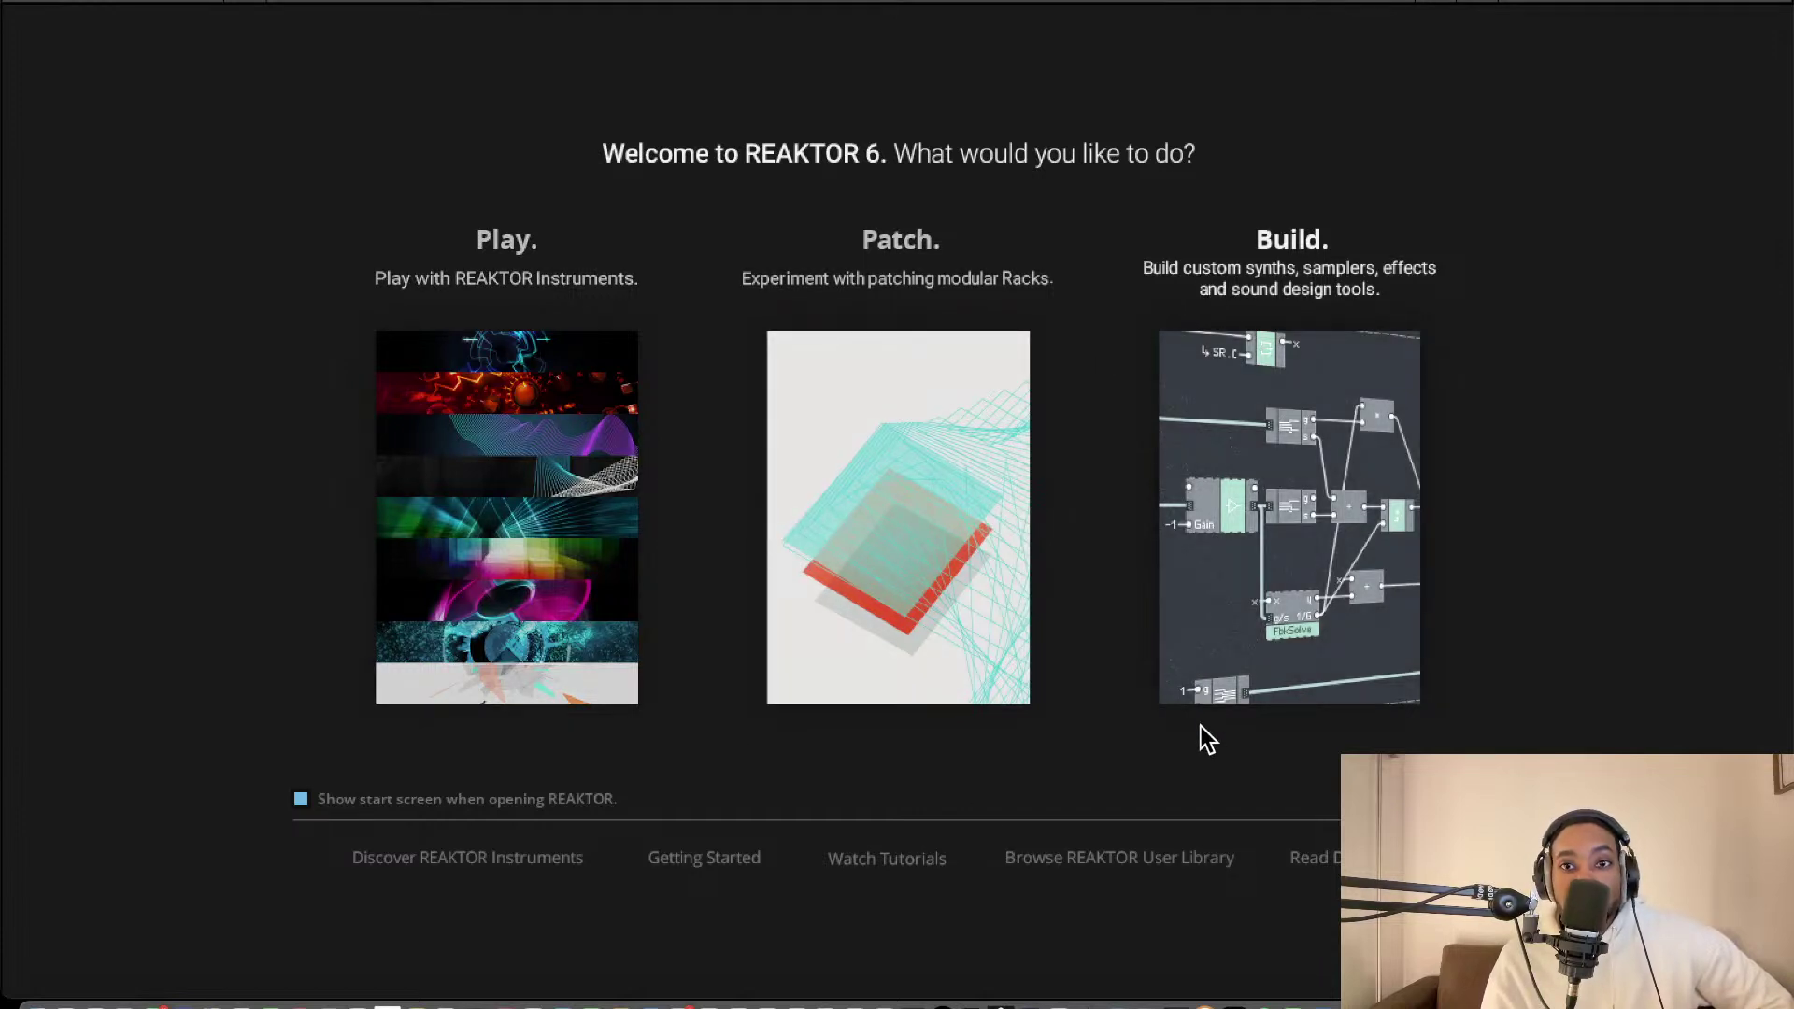
# Start a custom build and add the Bento Oscillator from the Blocks Base Bento Box blocks to the structure
pyautogui.click(1335, 443)
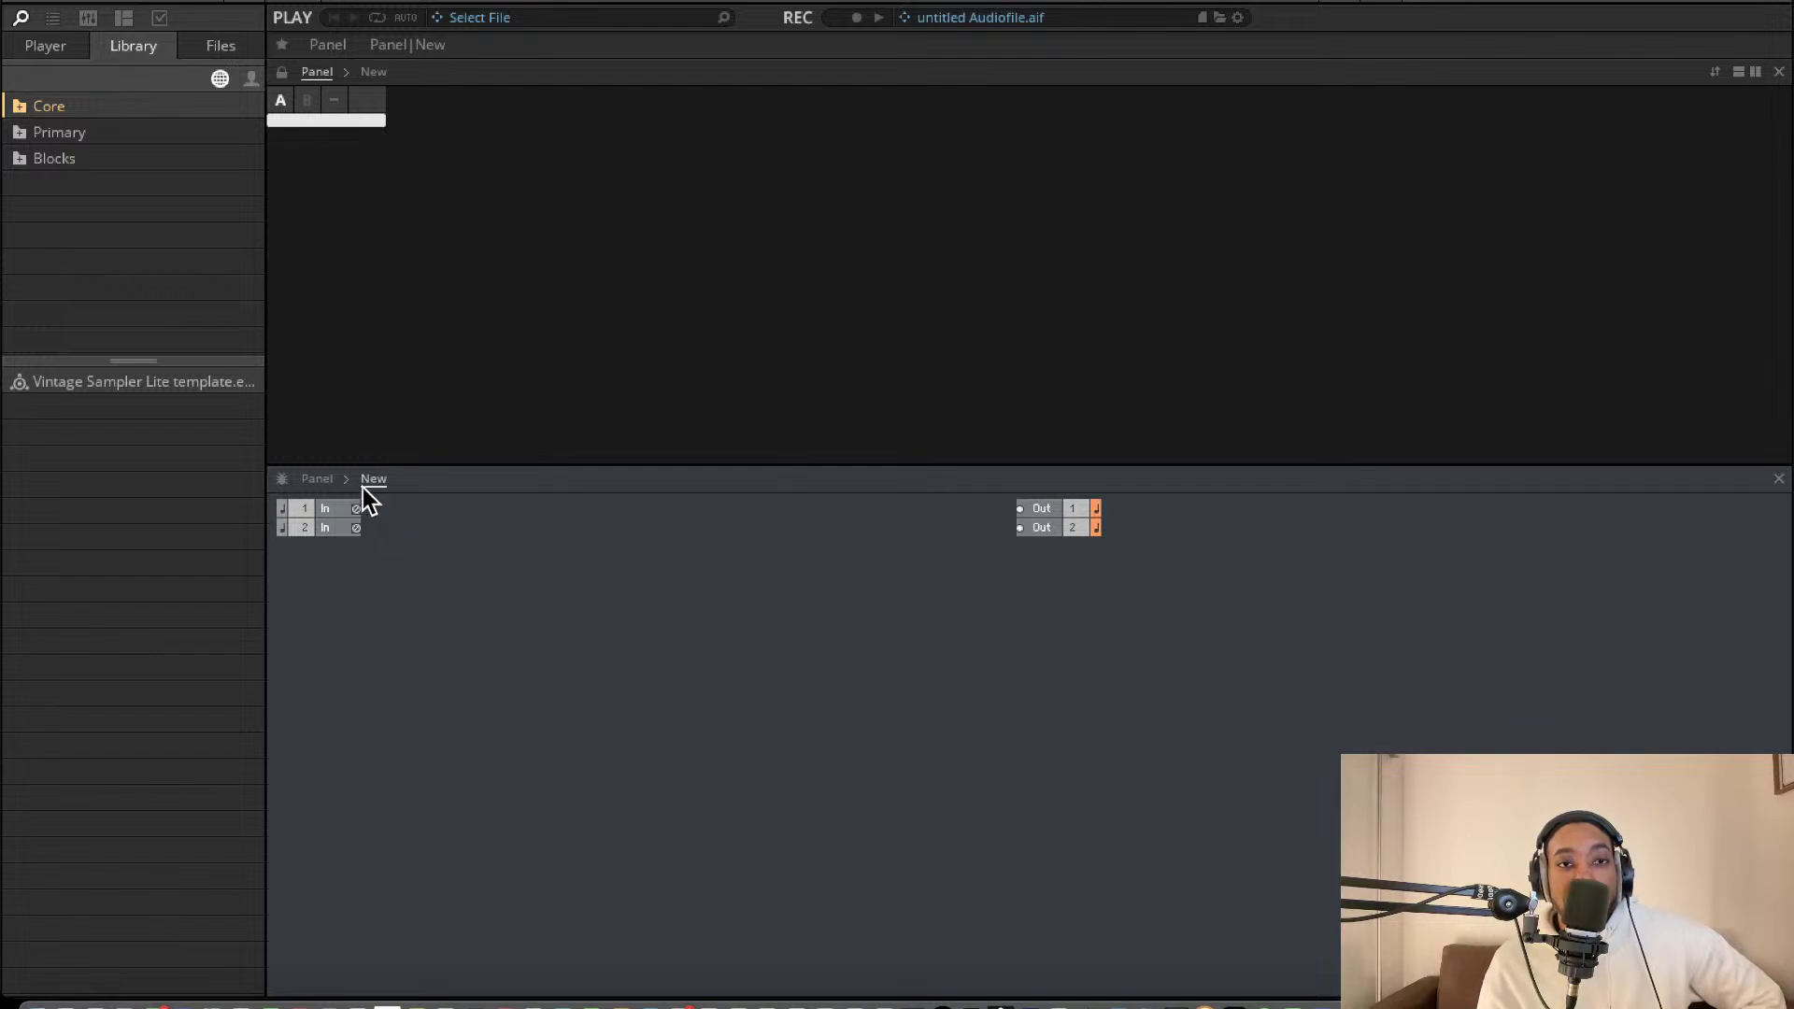
pyautogui.click(23, 51)
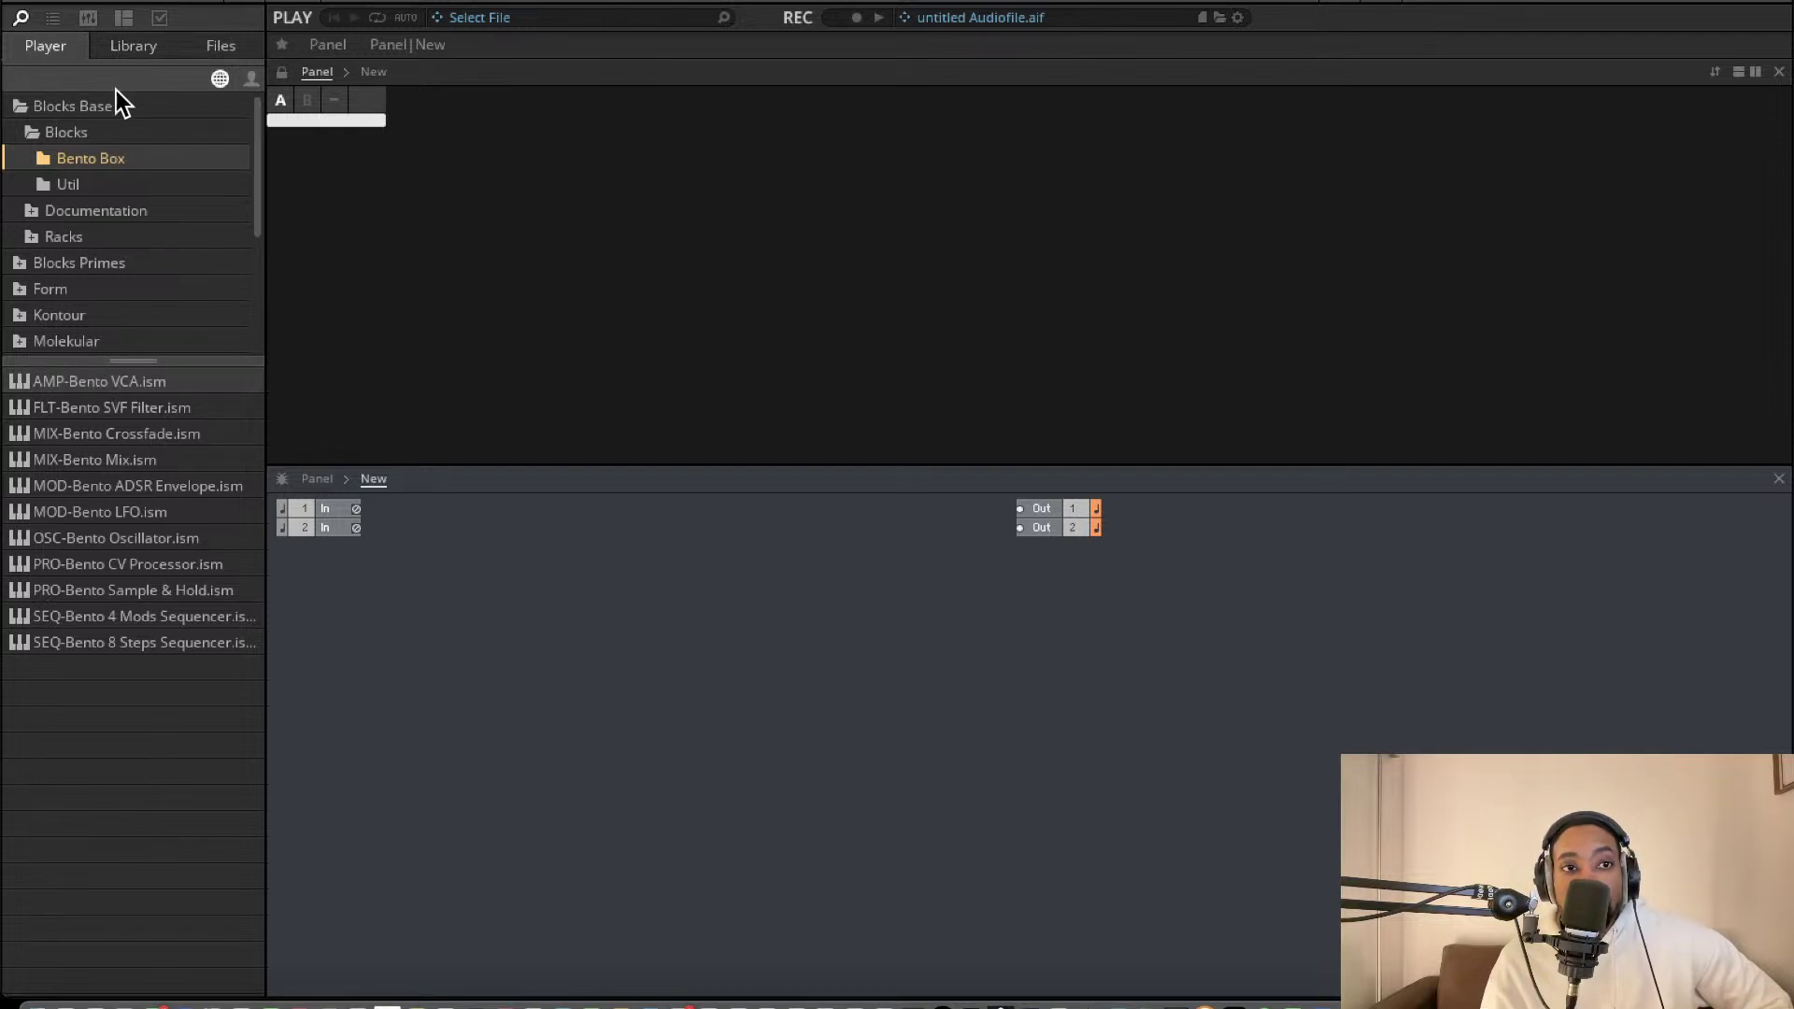
pyautogui.click(133, 47)
pyautogui.click(23, 131)
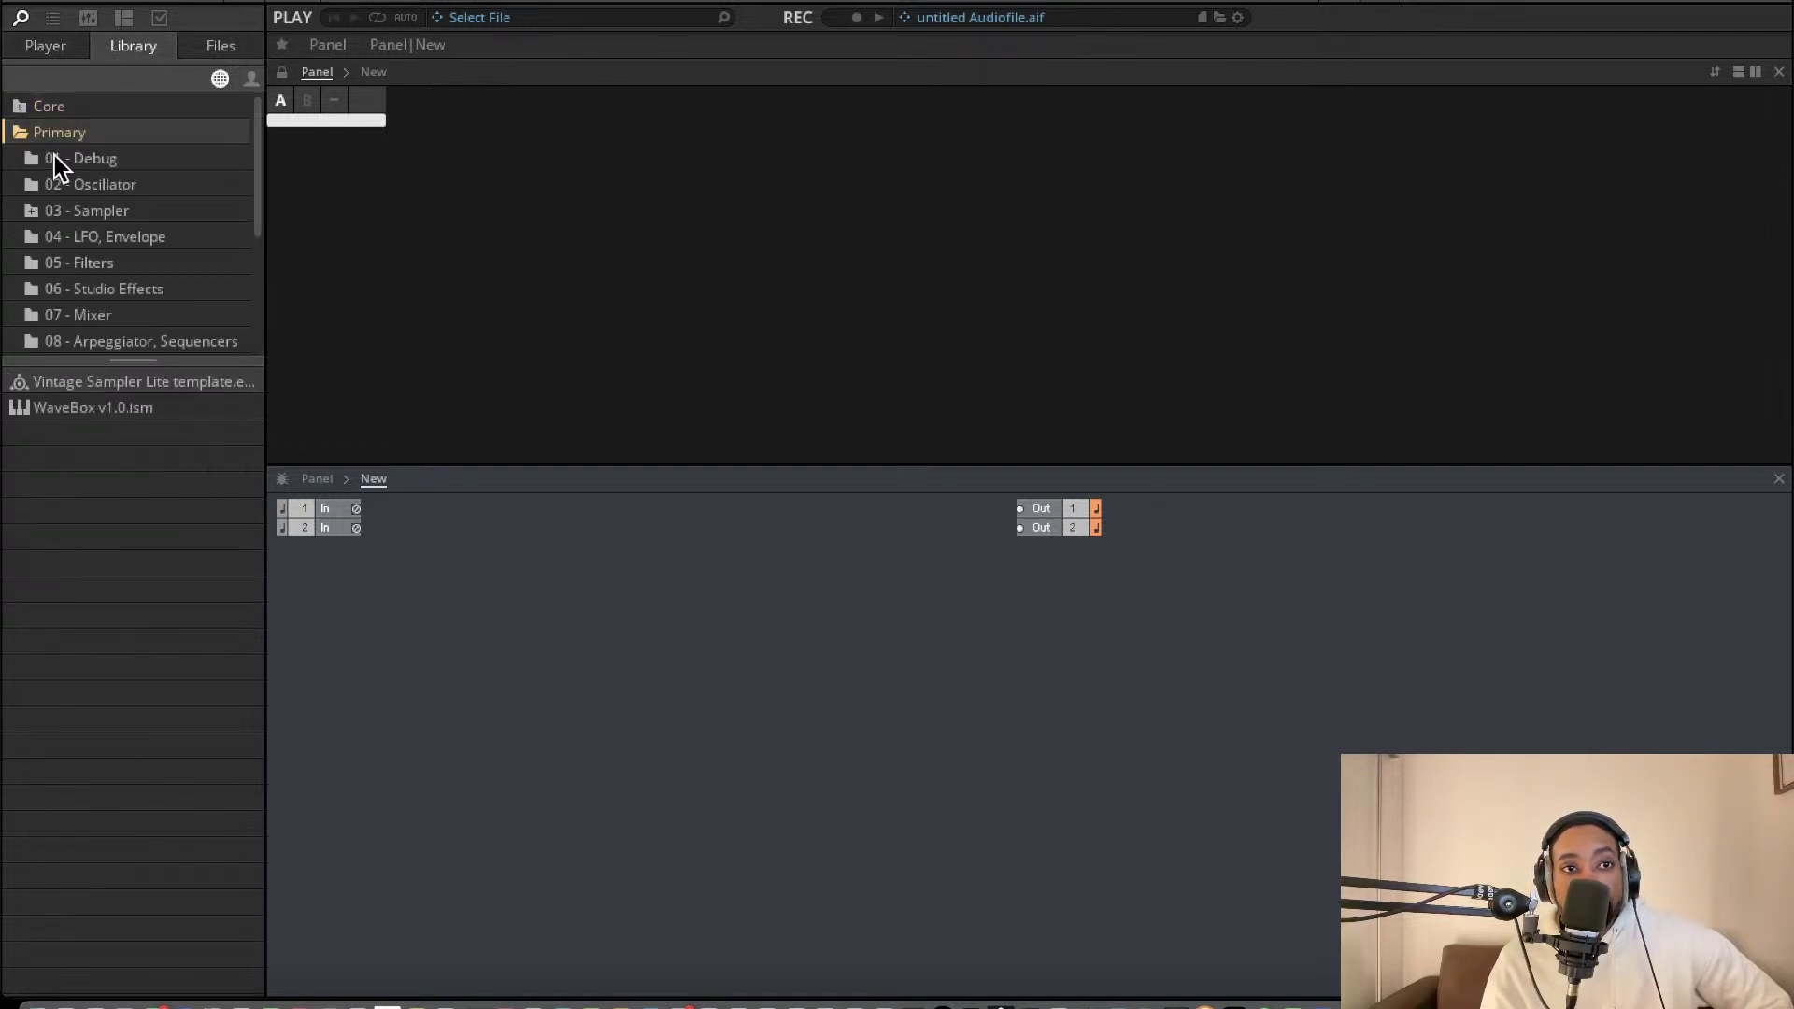
pyautogui.click(19, 109)
pyautogui.click(45, 46)
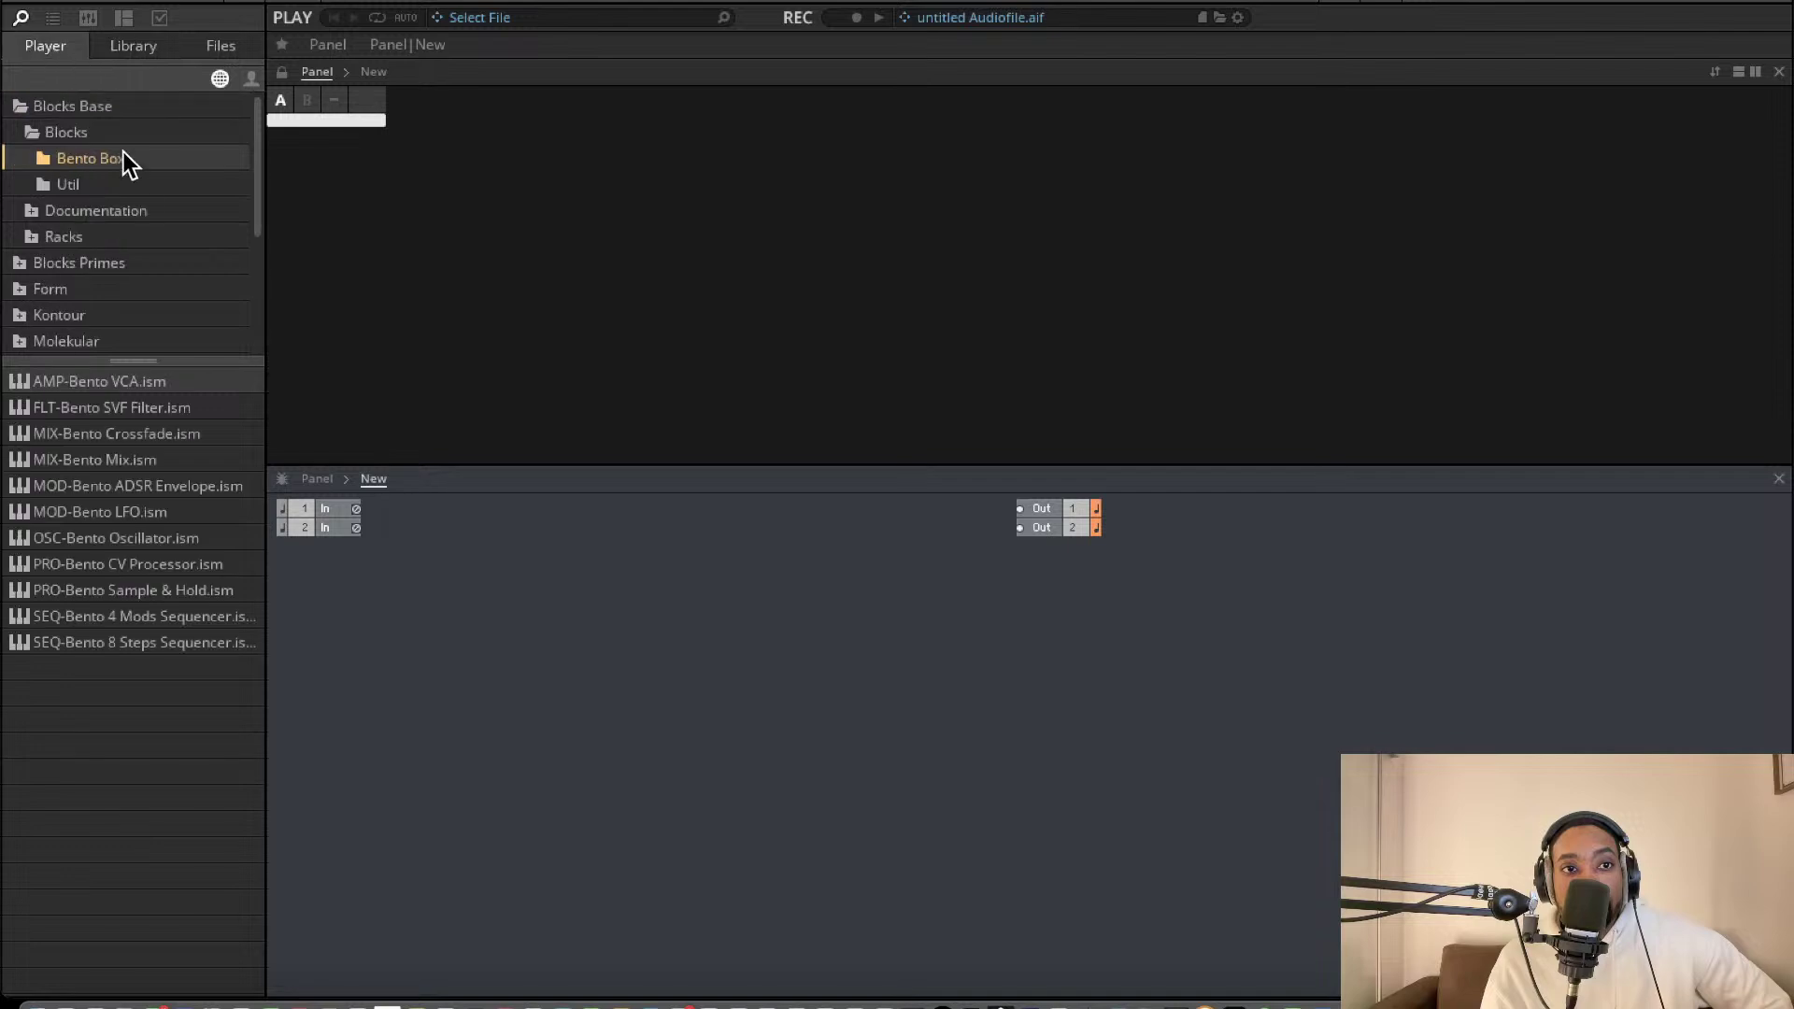
pyautogui.click(48, 185)
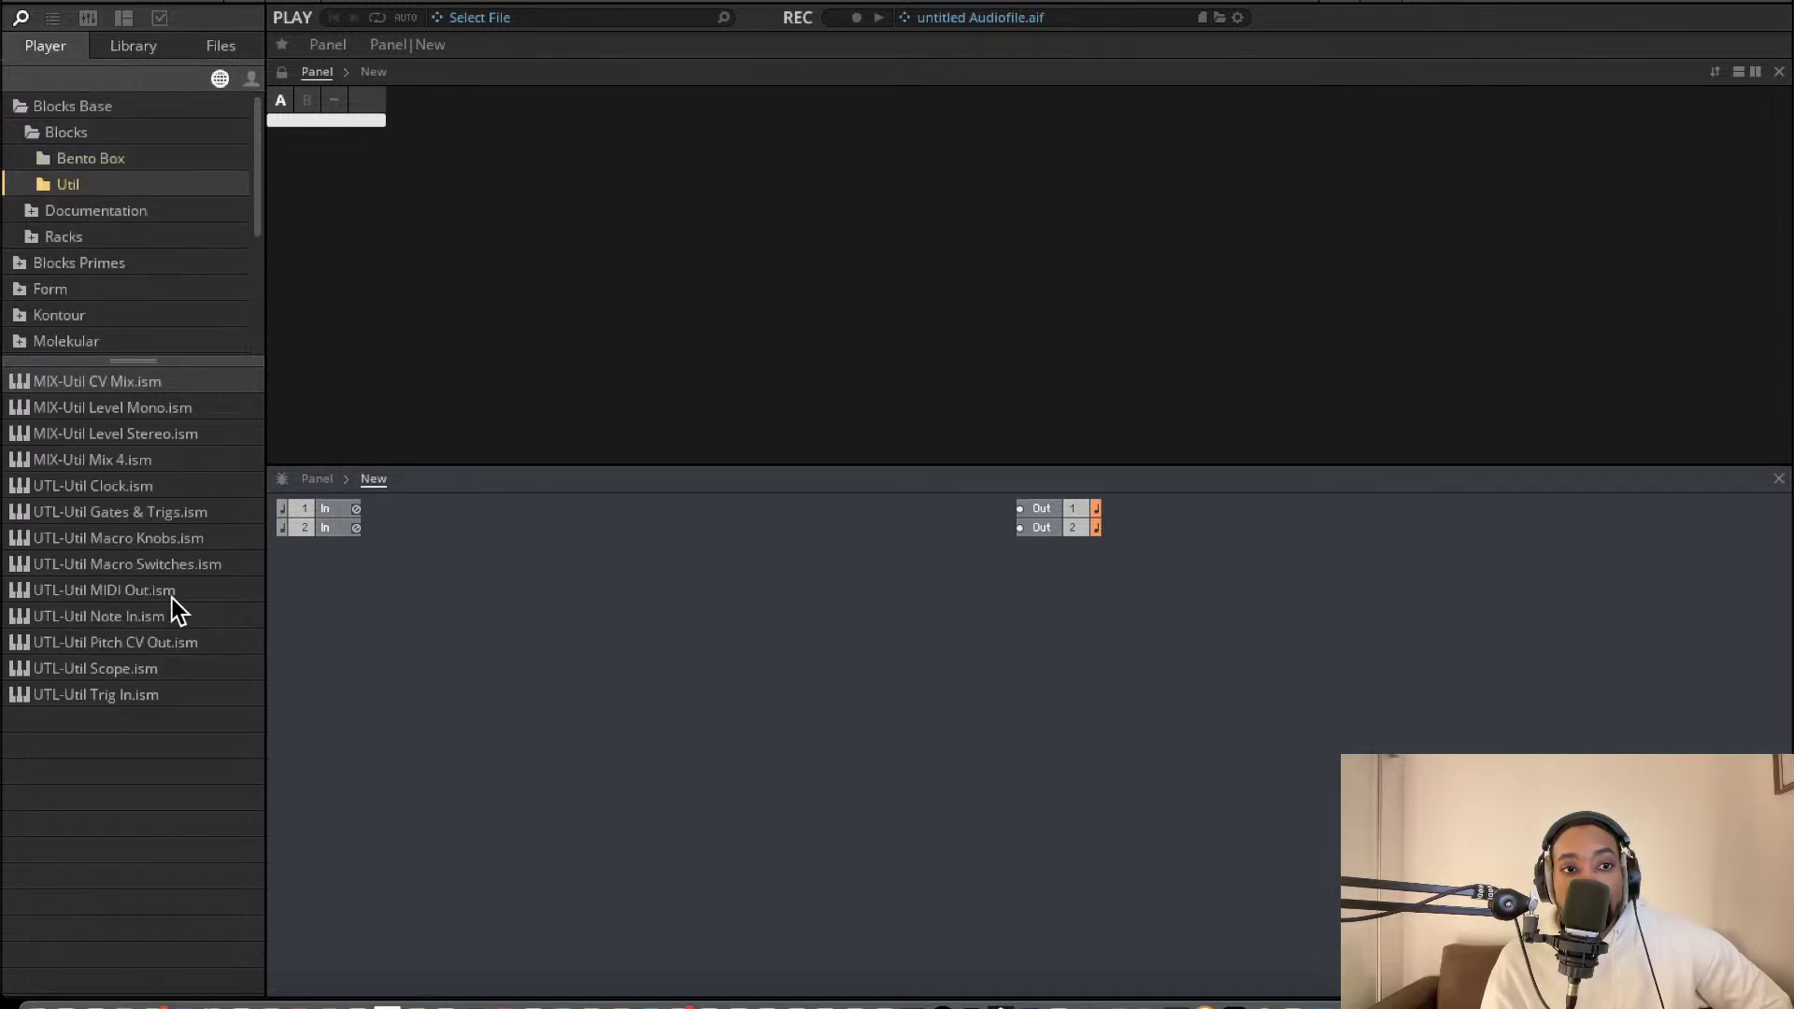
pyautogui.click(80, 163)
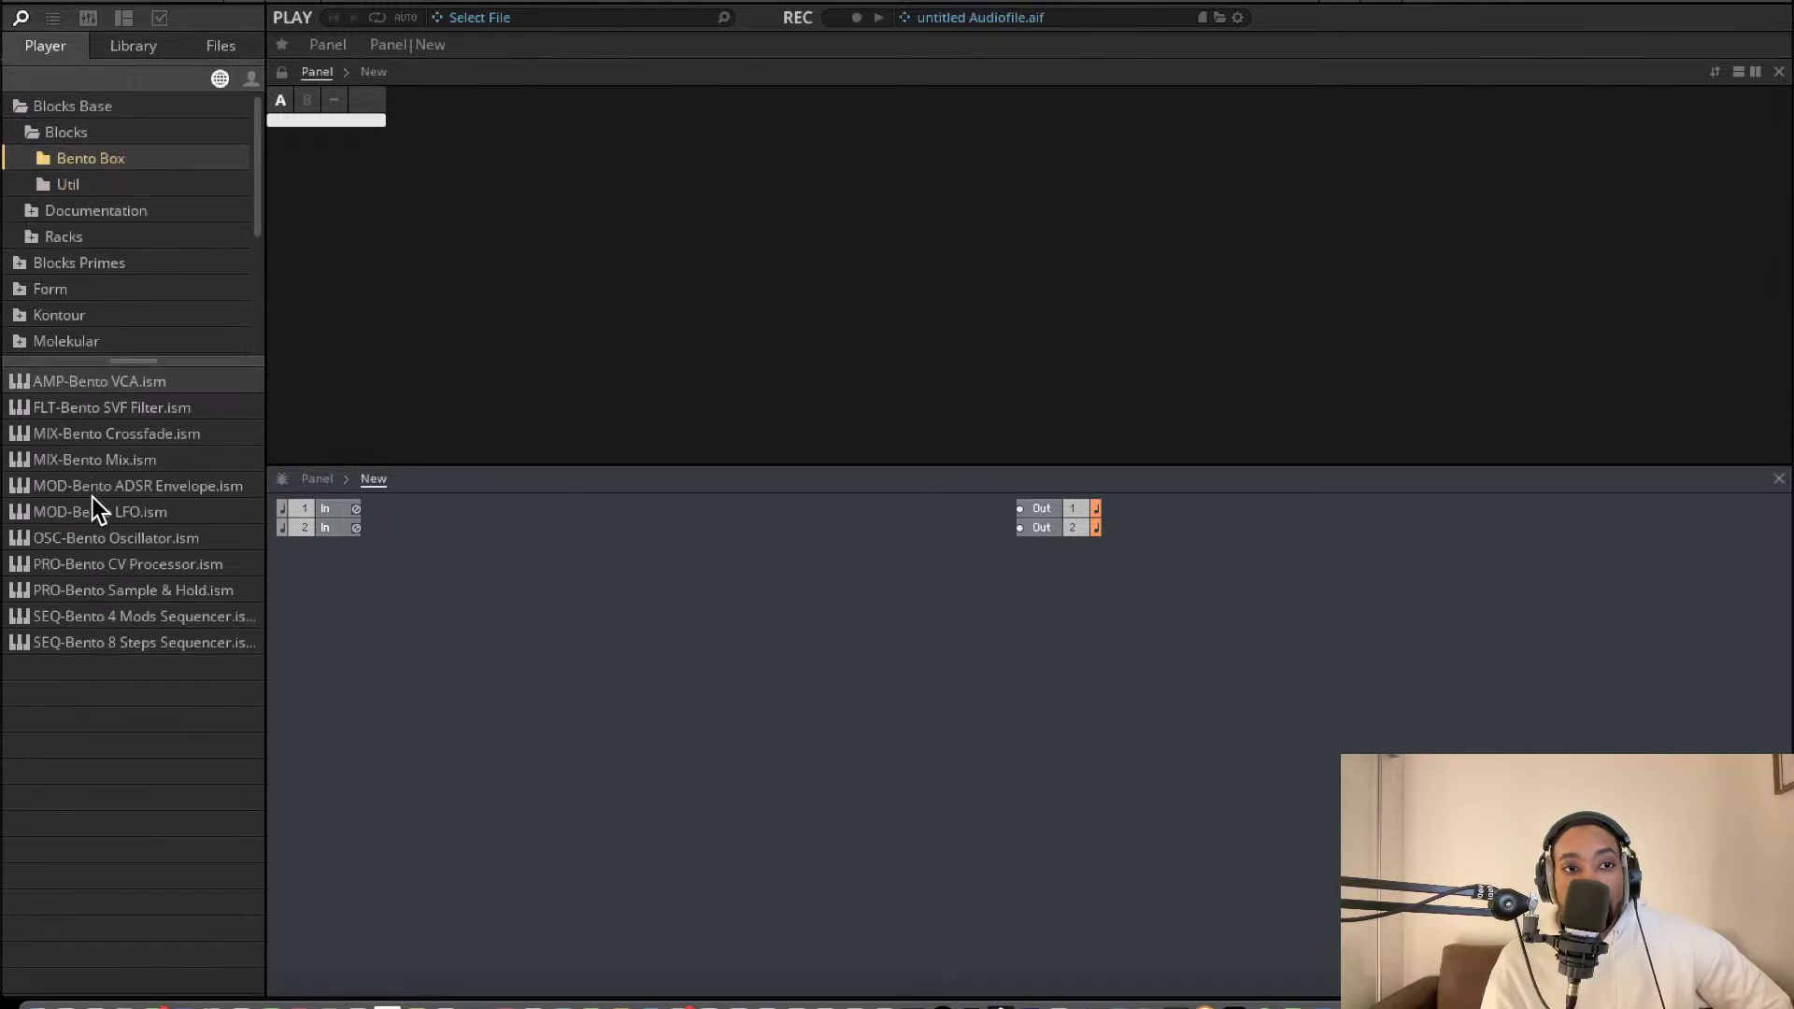
pyautogui.moveTo(92, 541); pyautogui.dragTo(529, 591)
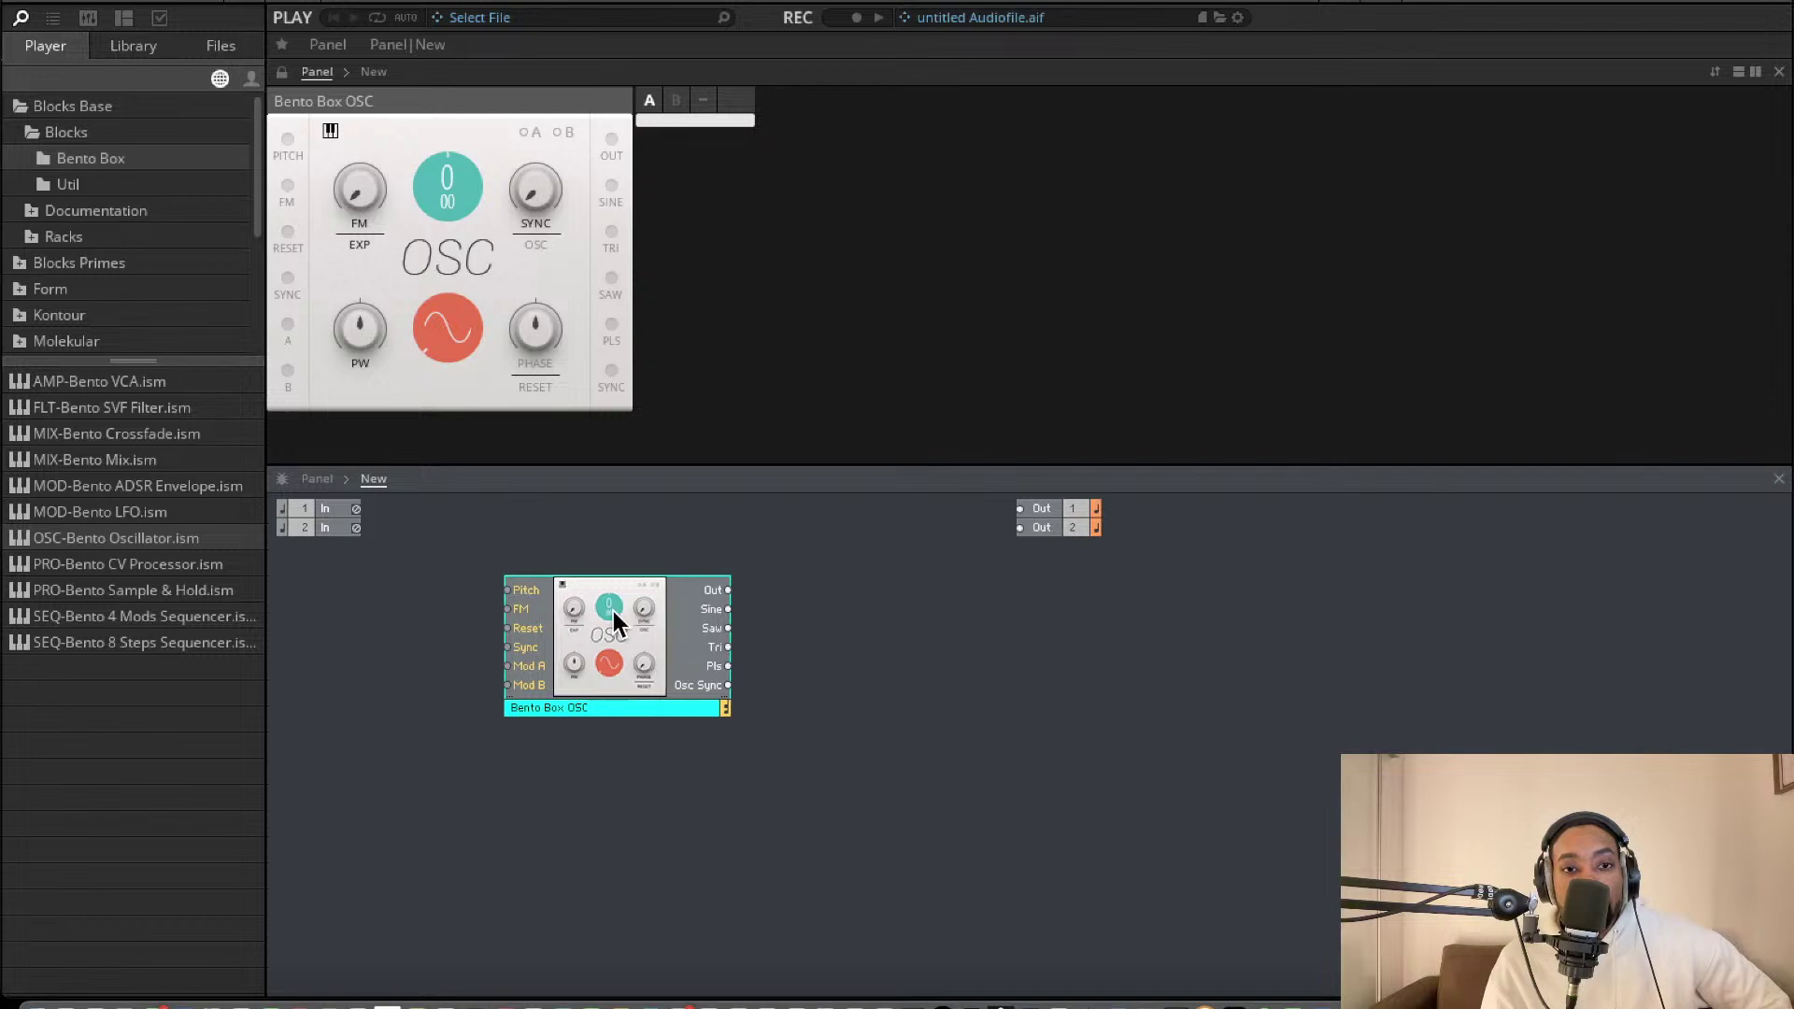
# Add the Boutique Multiwave Oscillator from the Blocks Primes collection beside the Bento Box OSC
pyautogui.scroll(-4, 85, 238)
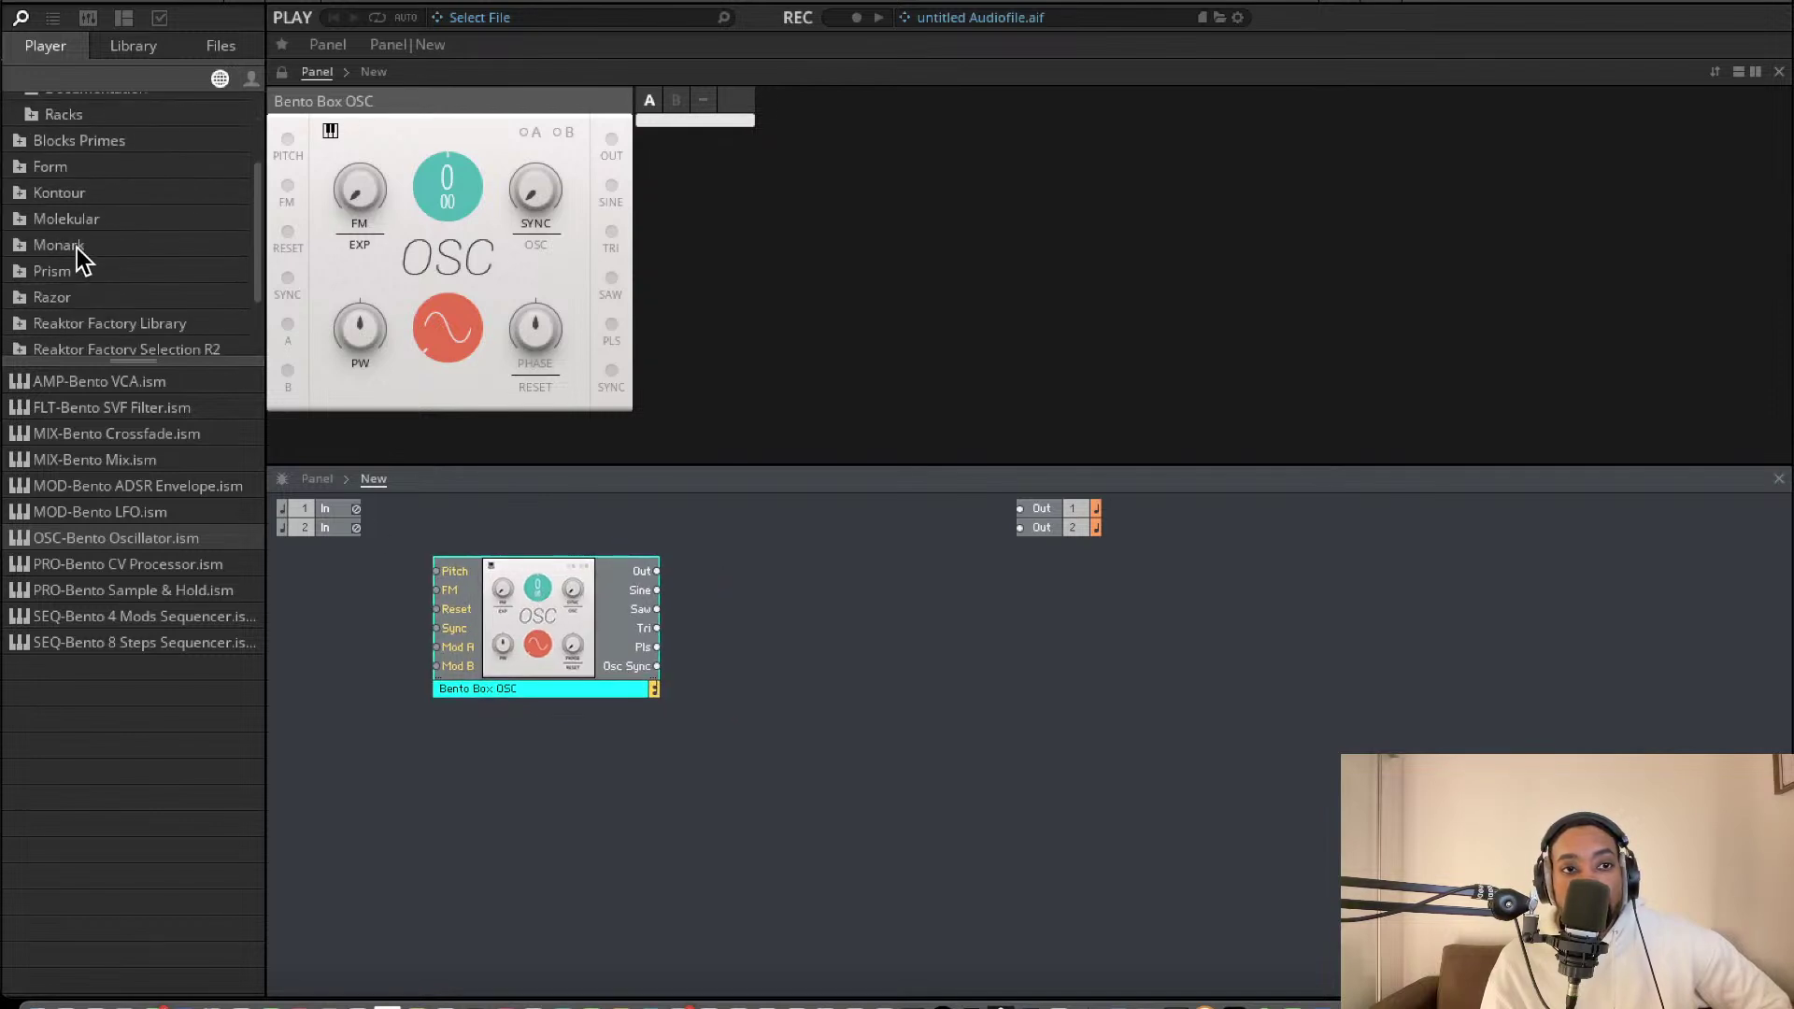
pyautogui.click(33, 140)
pyautogui.click(36, 172)
pyautogui.scroll(-2, 42, 224)
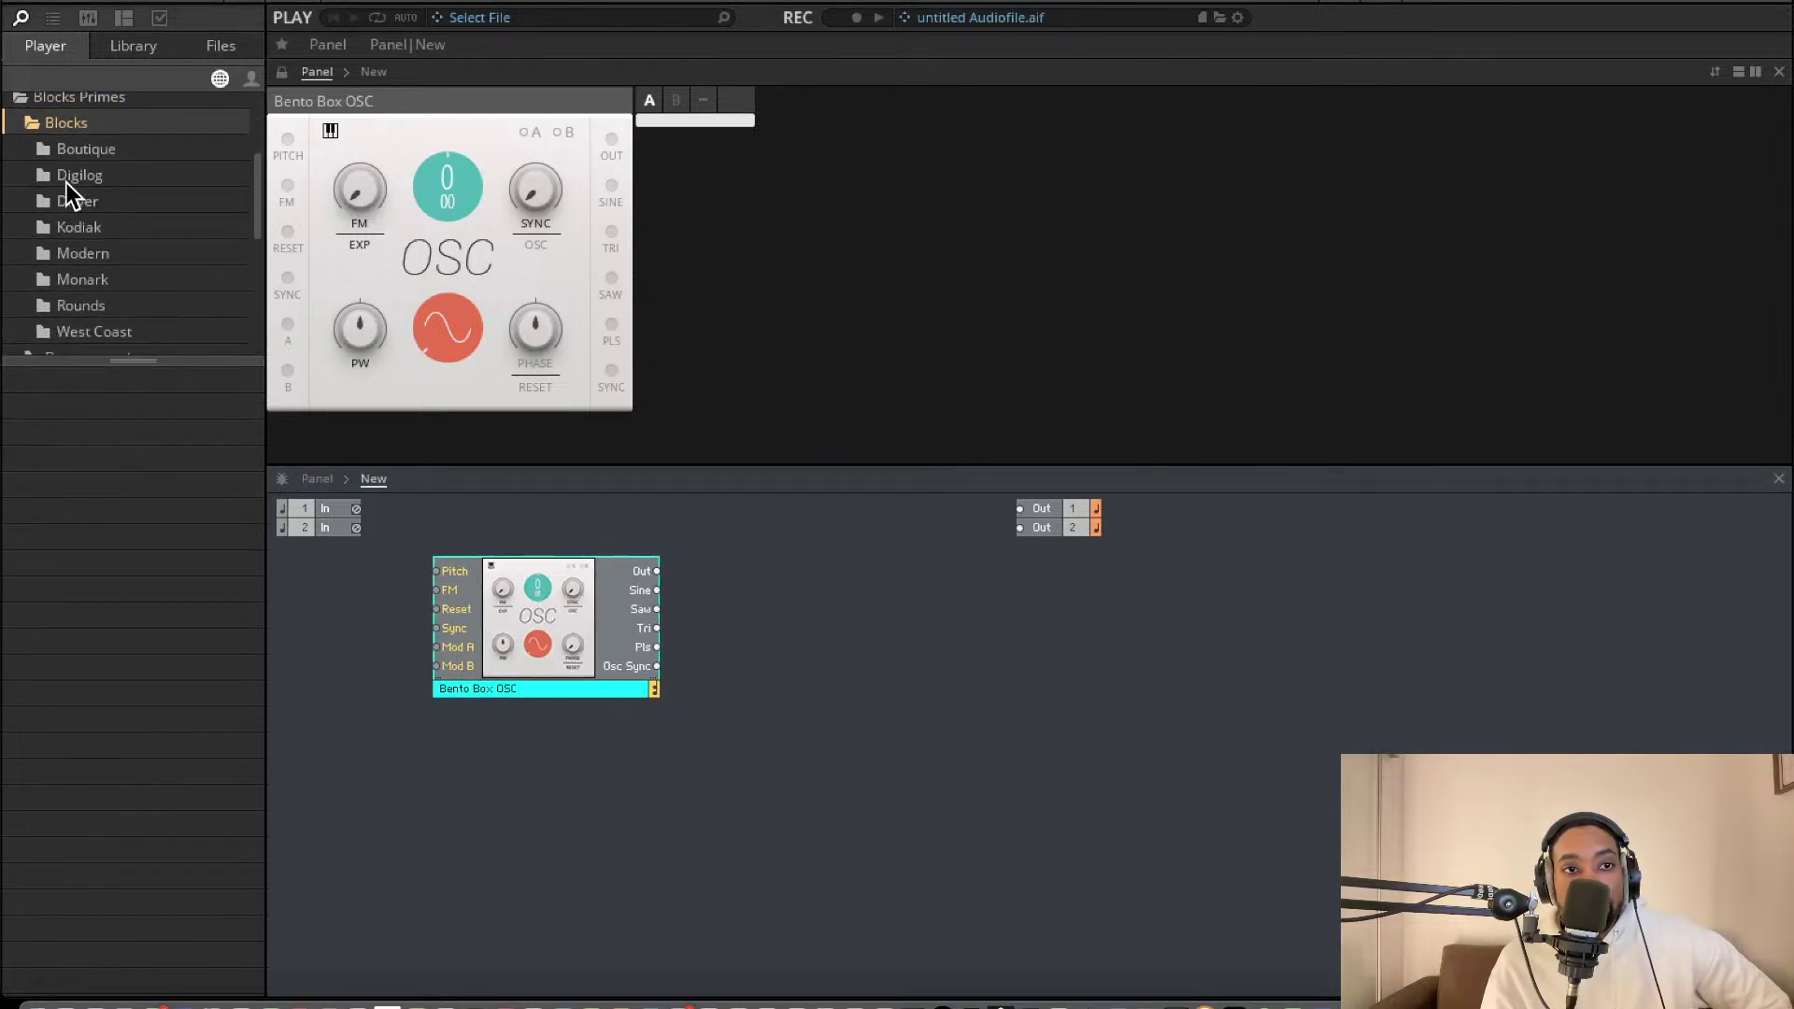
pyautogui.click(82, 151)
pyautogui.click(94, 172)
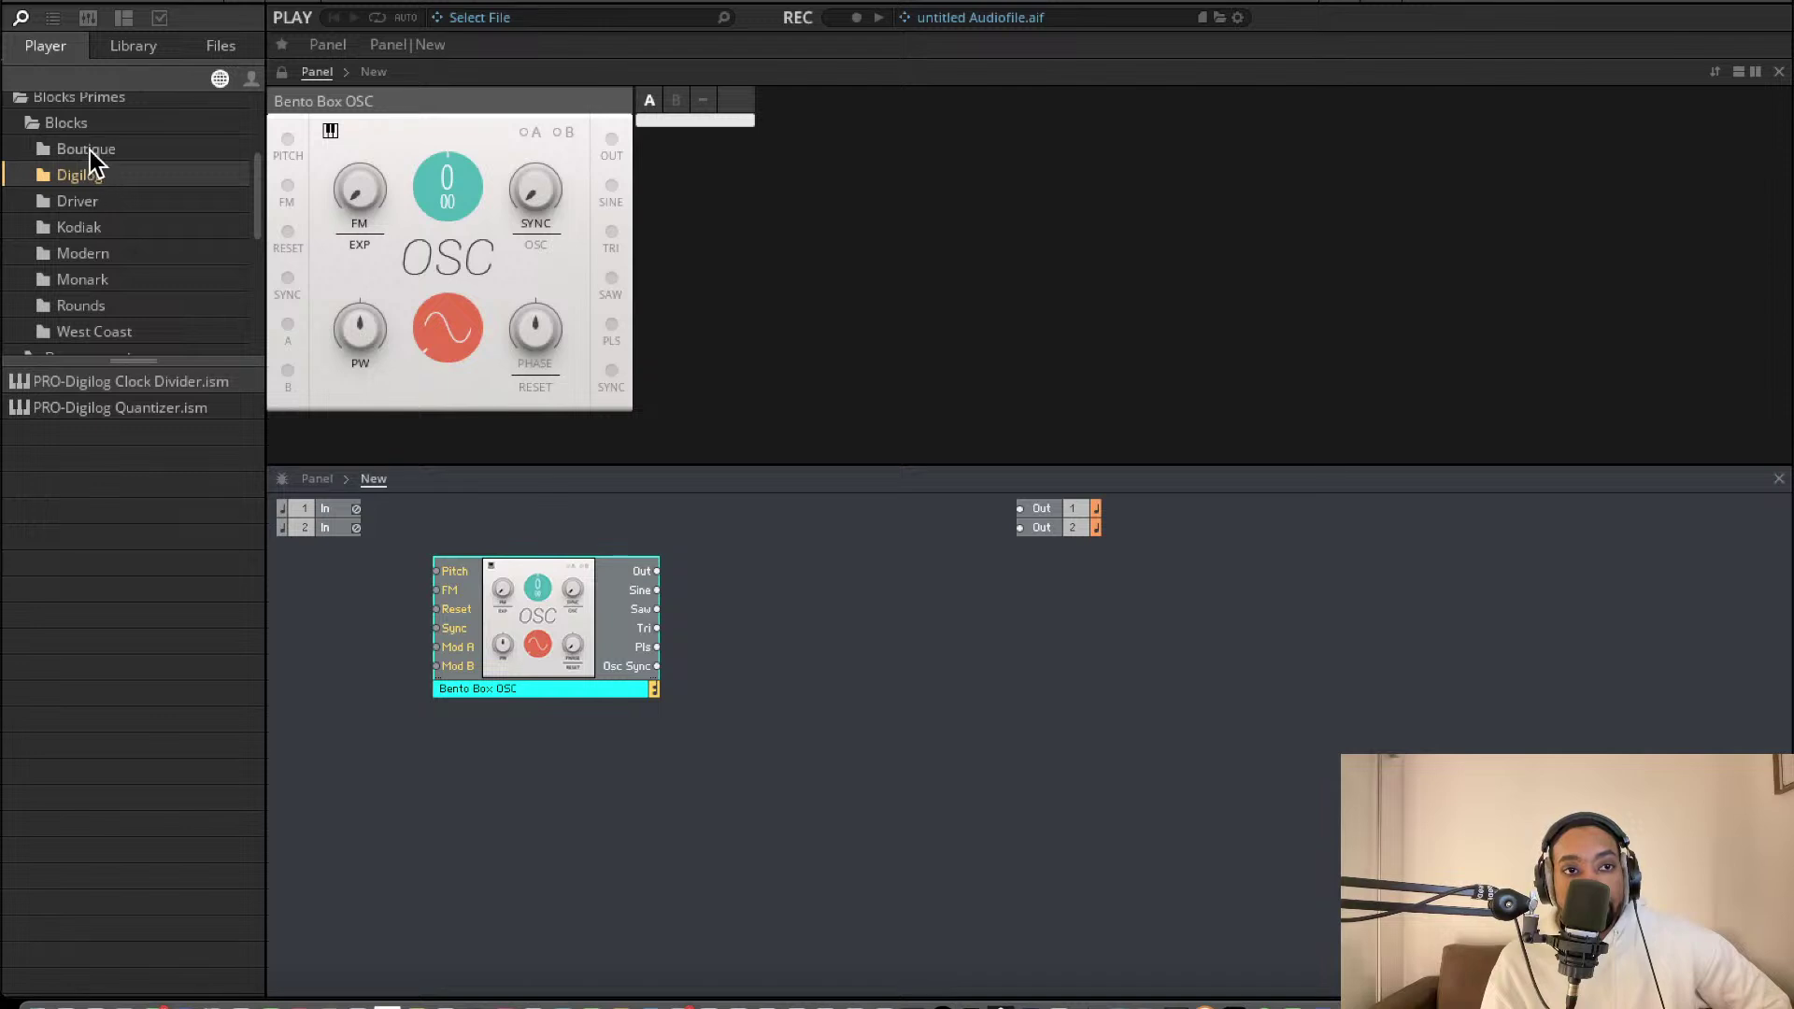
pyautogui.click(87, 155)
pyautogui.moveTo(159, 405); pyautogui.dragTo(668, 566)
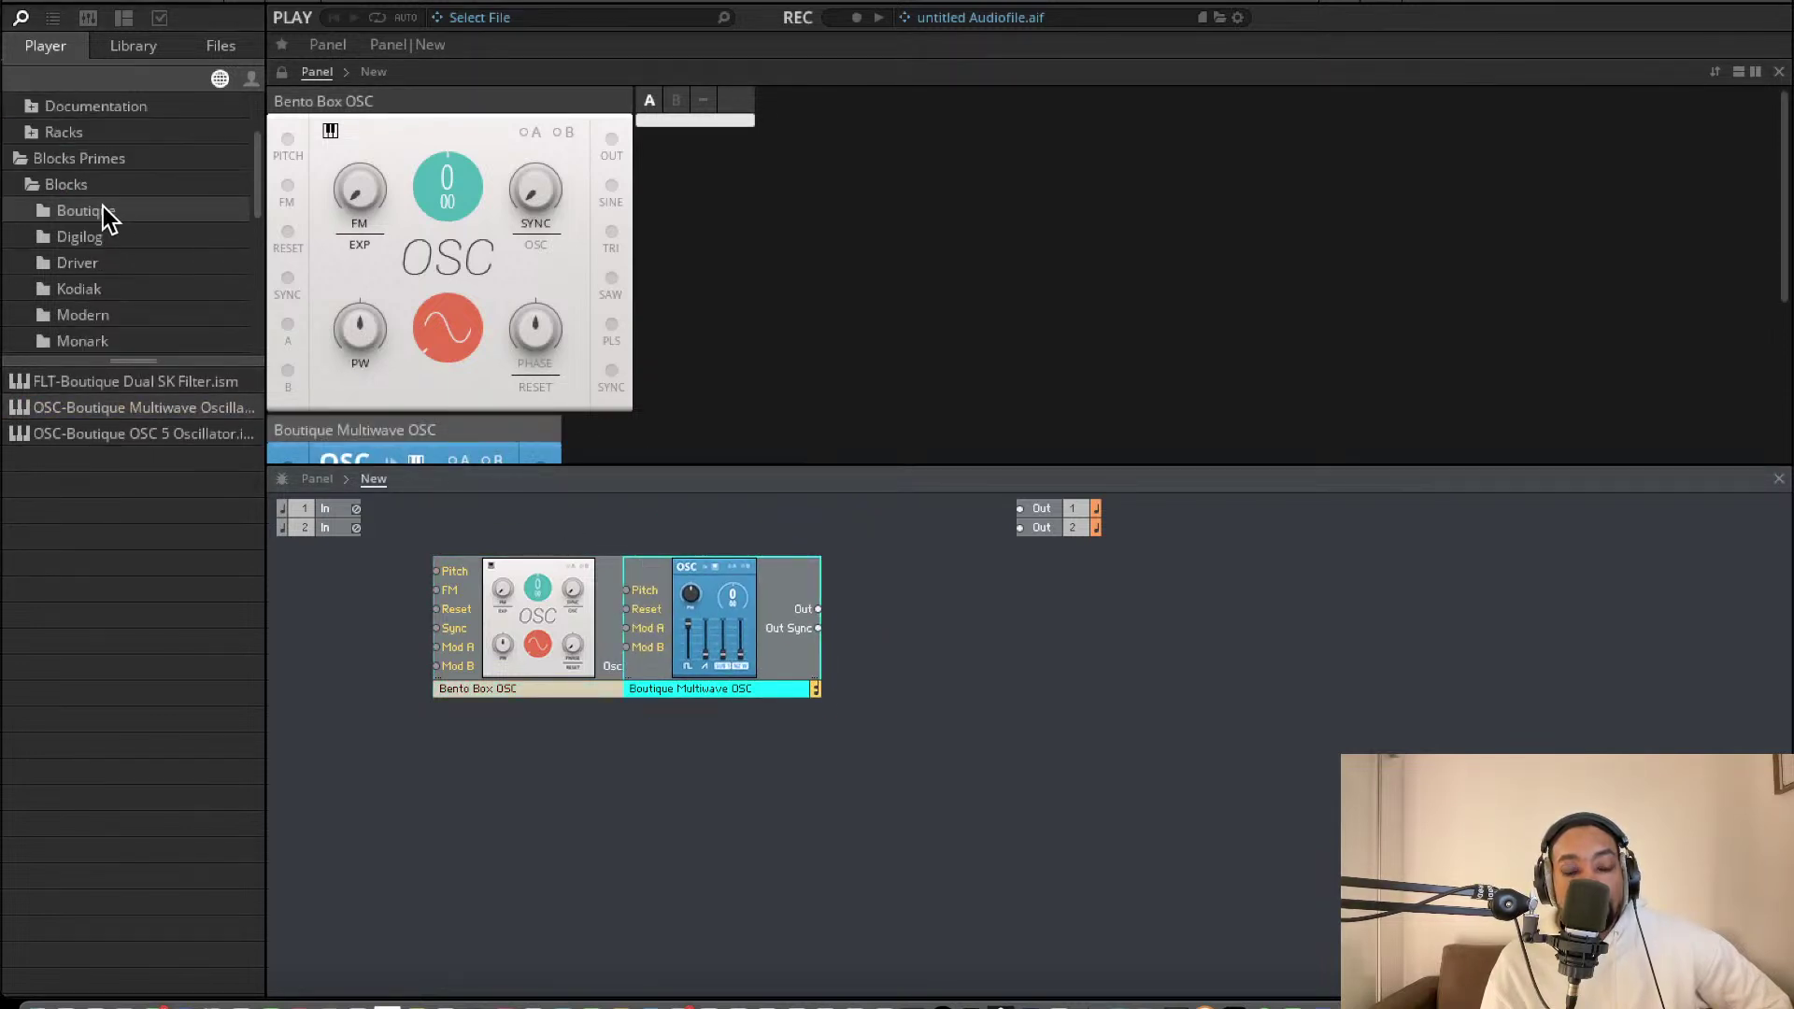
# Add the Boutique OSC 5 Oscillator to the structure and delete the Boutique Multiwave OSC it overlaps
pyautogui.click(213, 383)
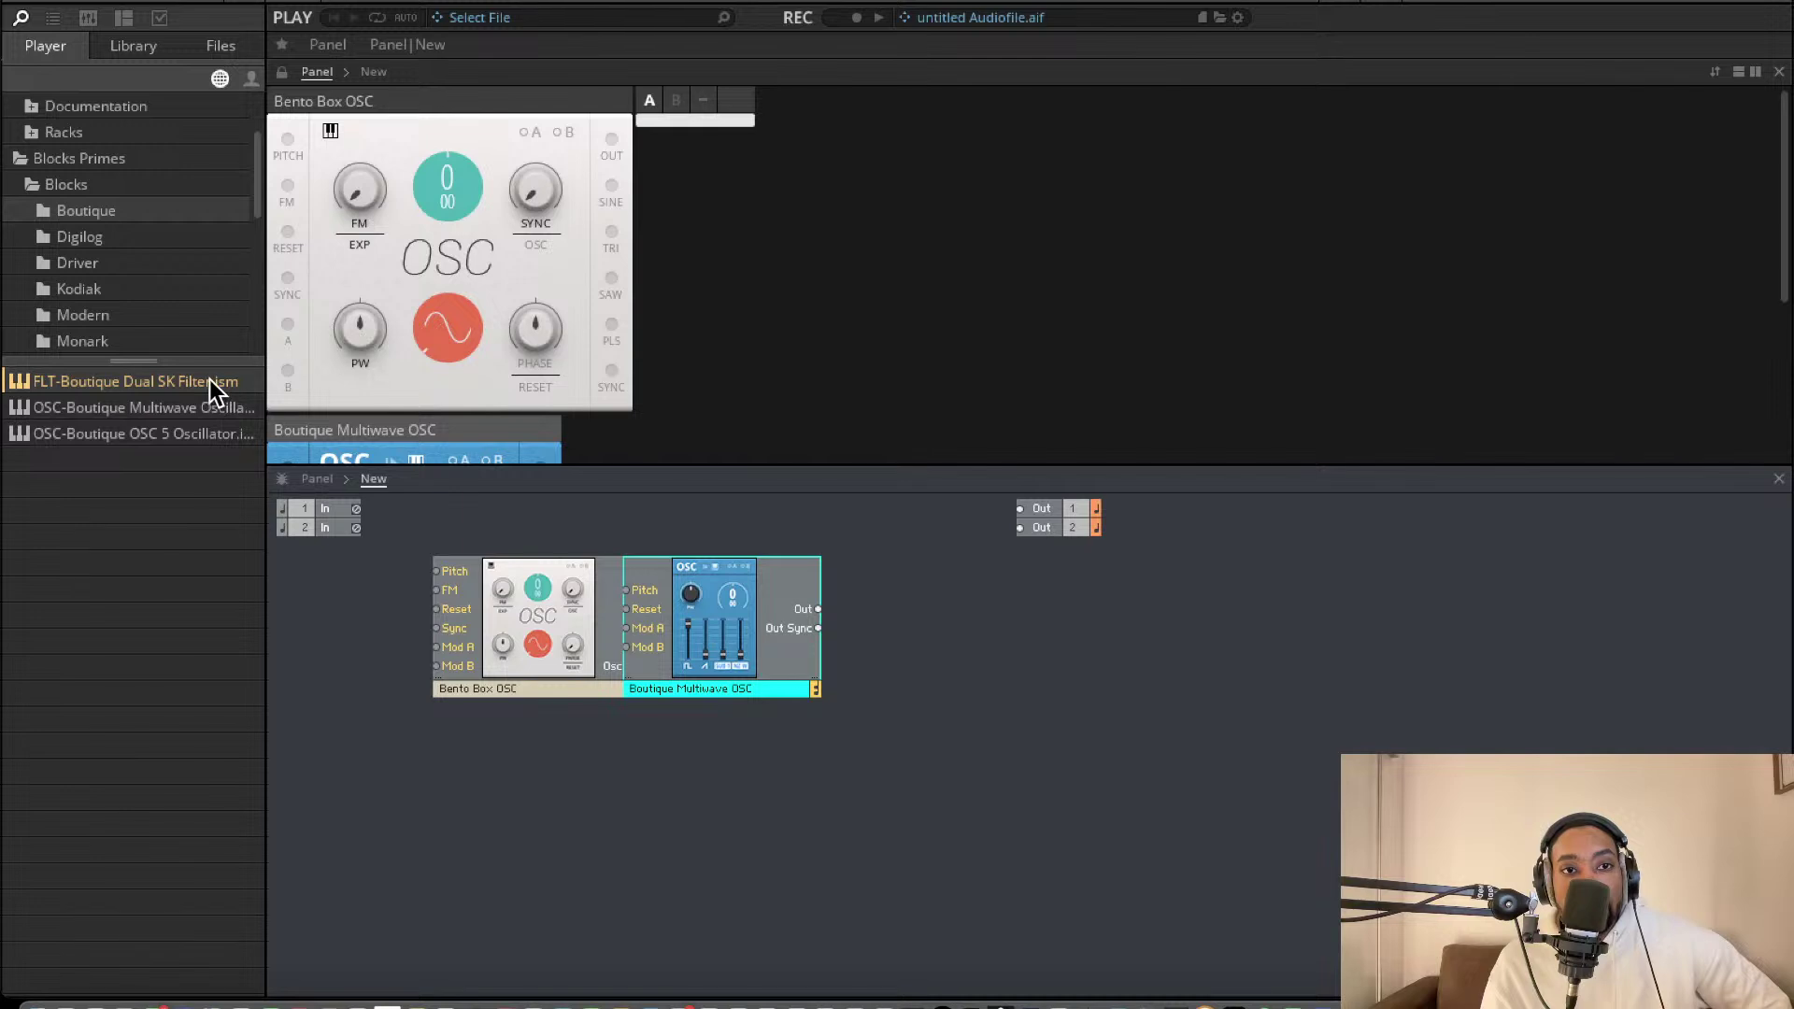
pyautogui.moveTo(194, 435); pyautogui.dragTo(876, 602)
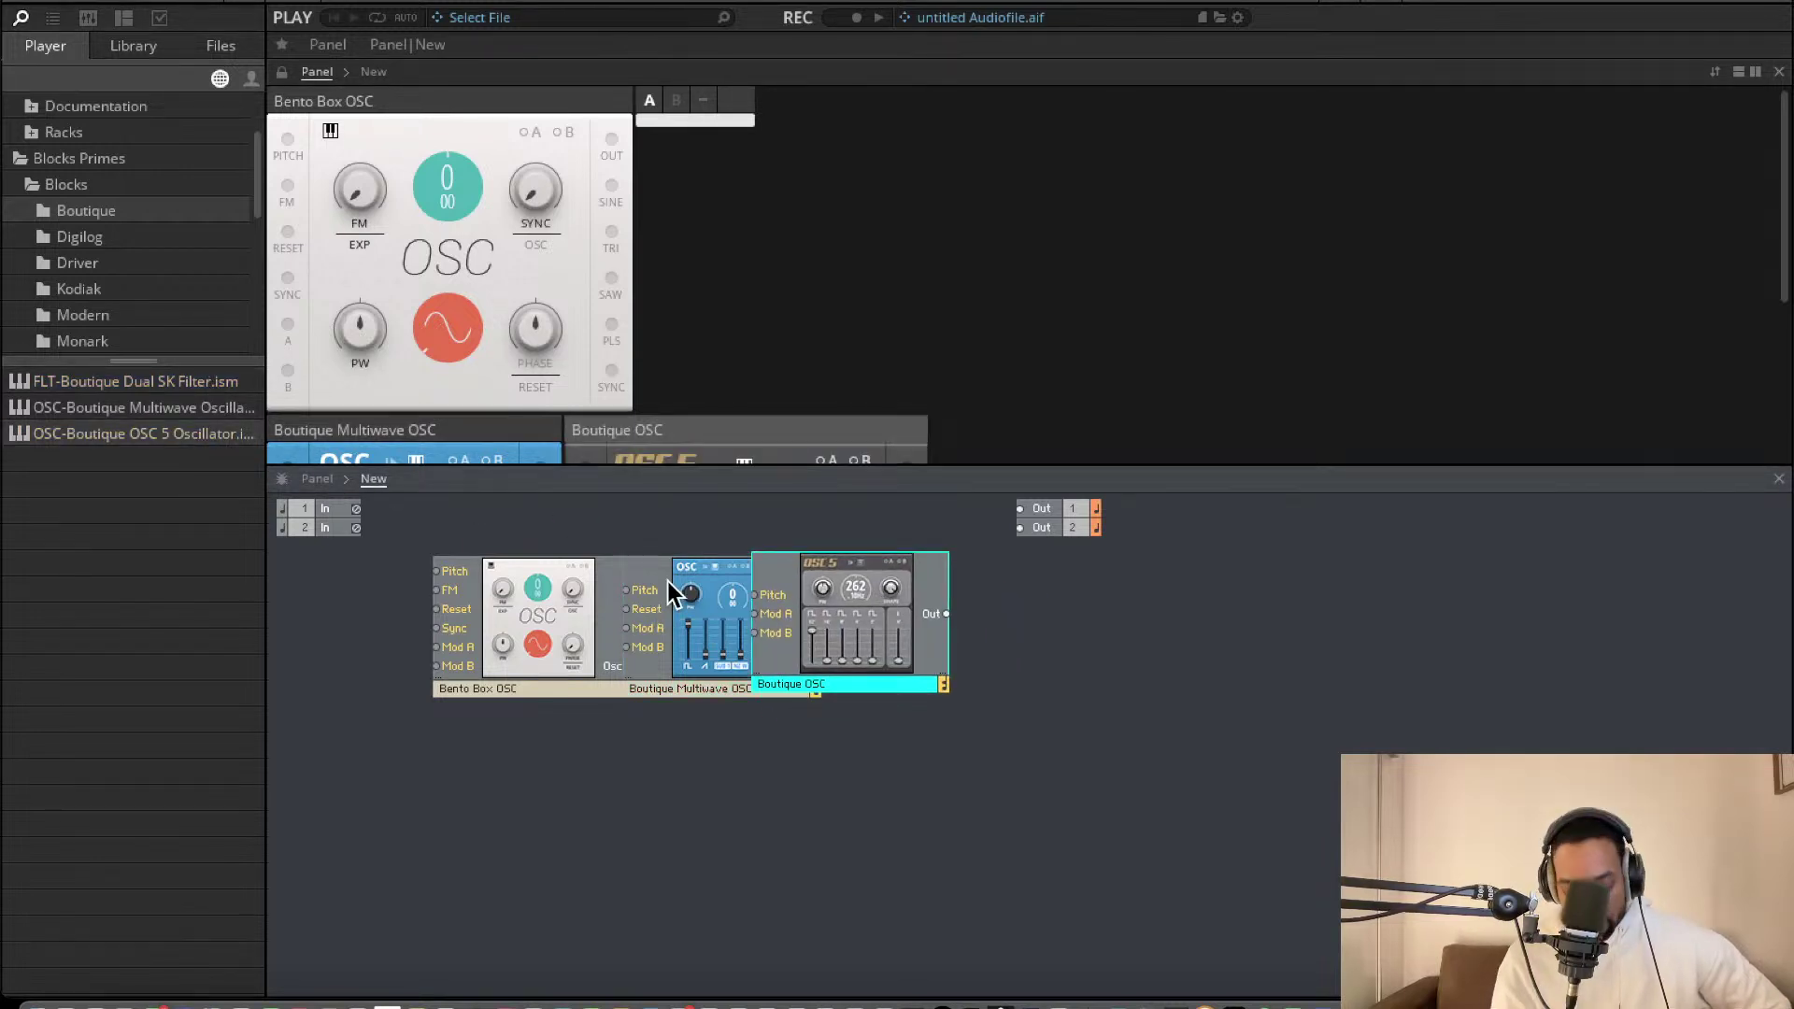
pyautogui.press('Delete')
pyautogui.hotkey('ctrl', 'z')
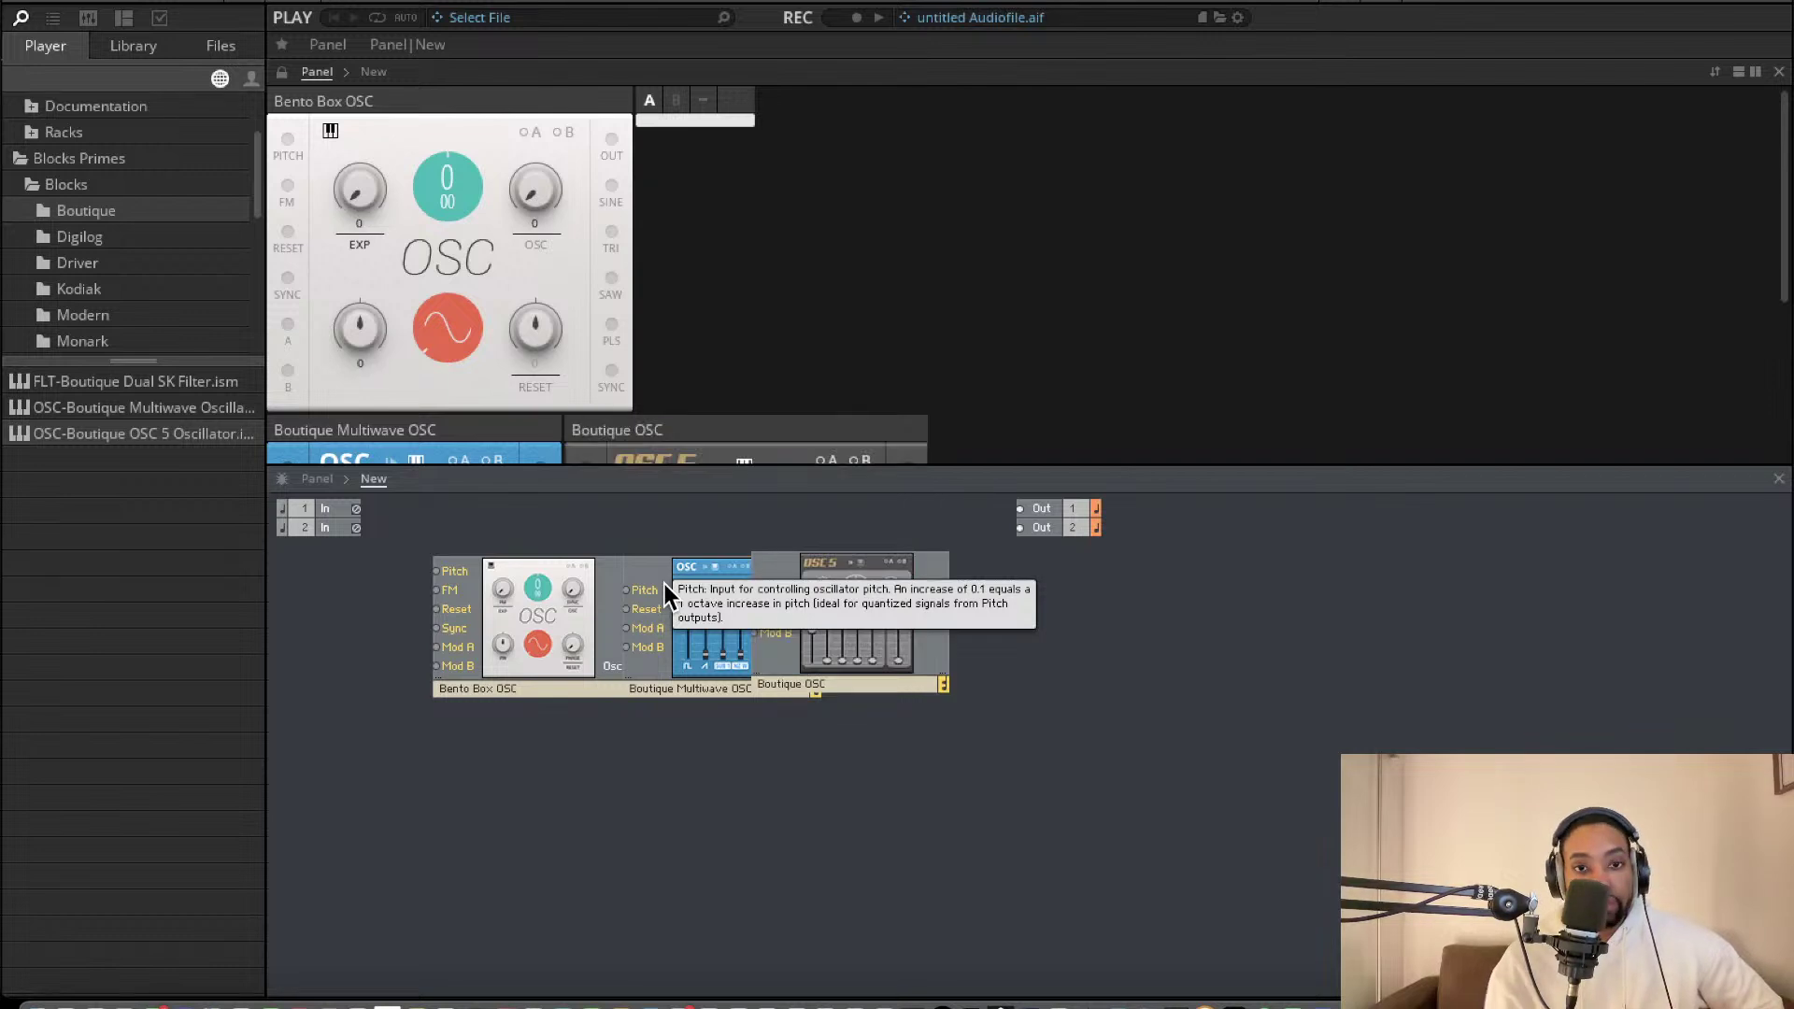
pyautogui.click(675, 589)
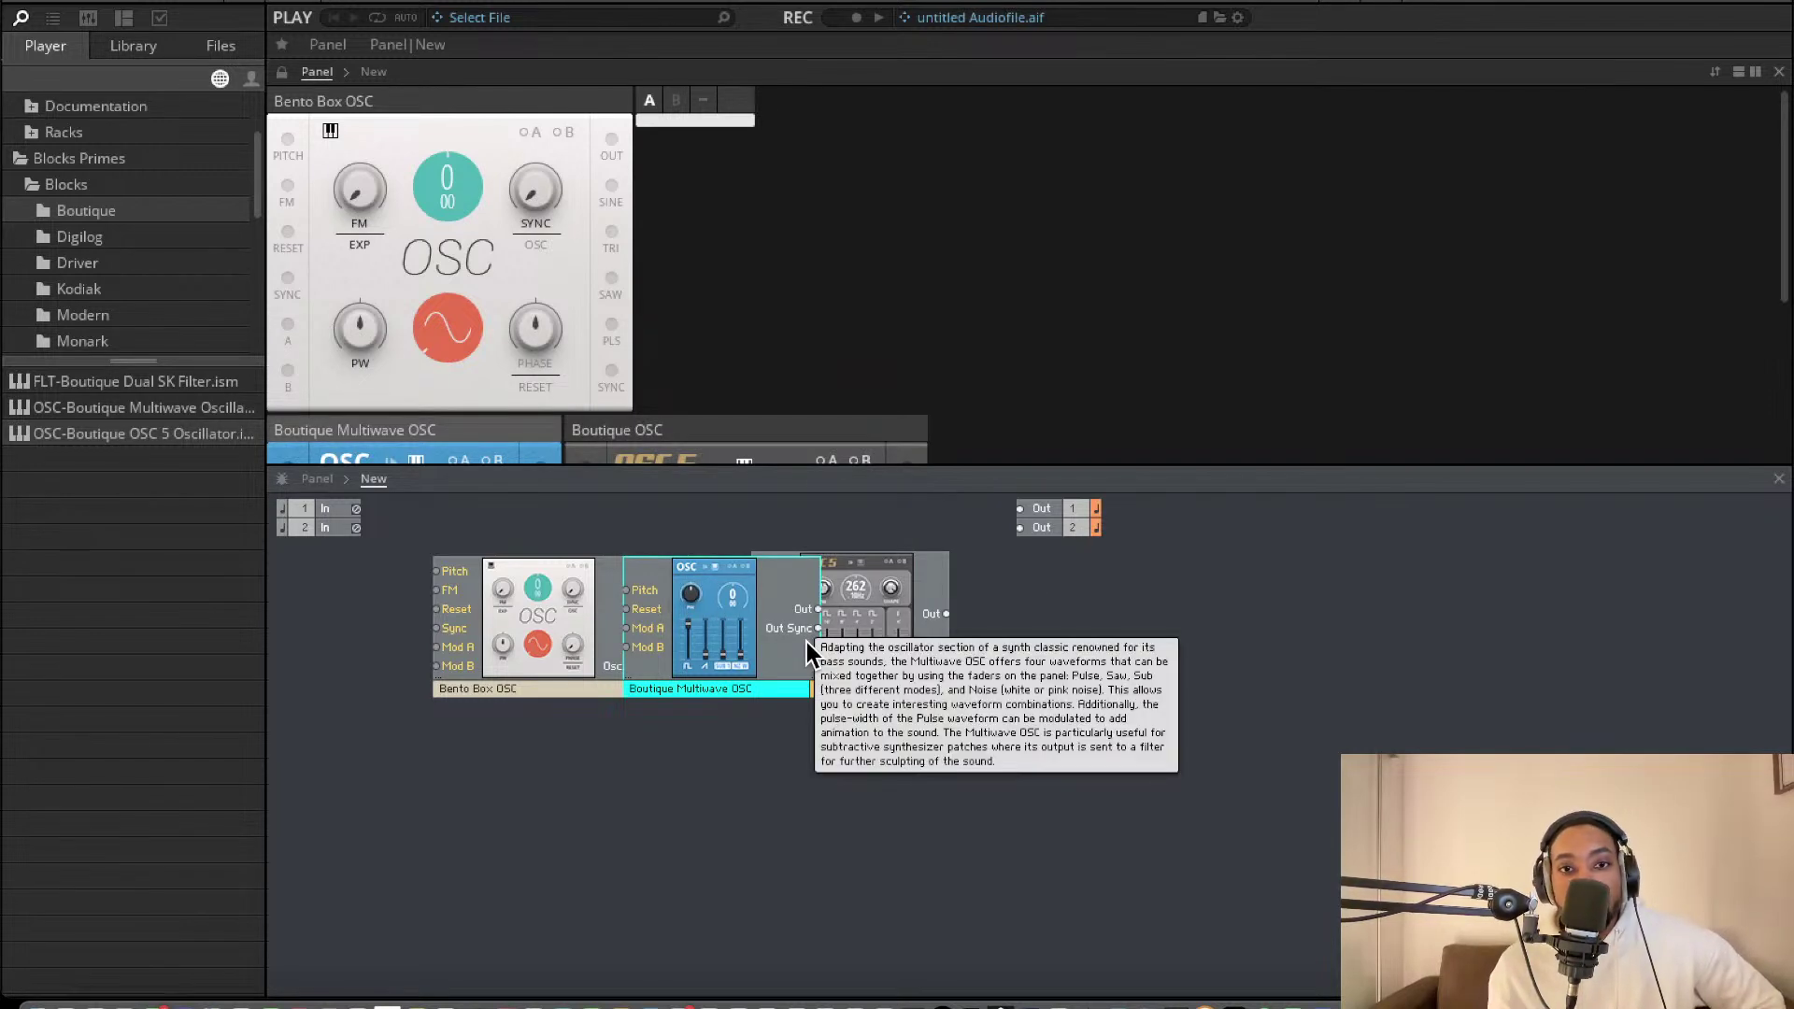
pyautogui.press('Delete')
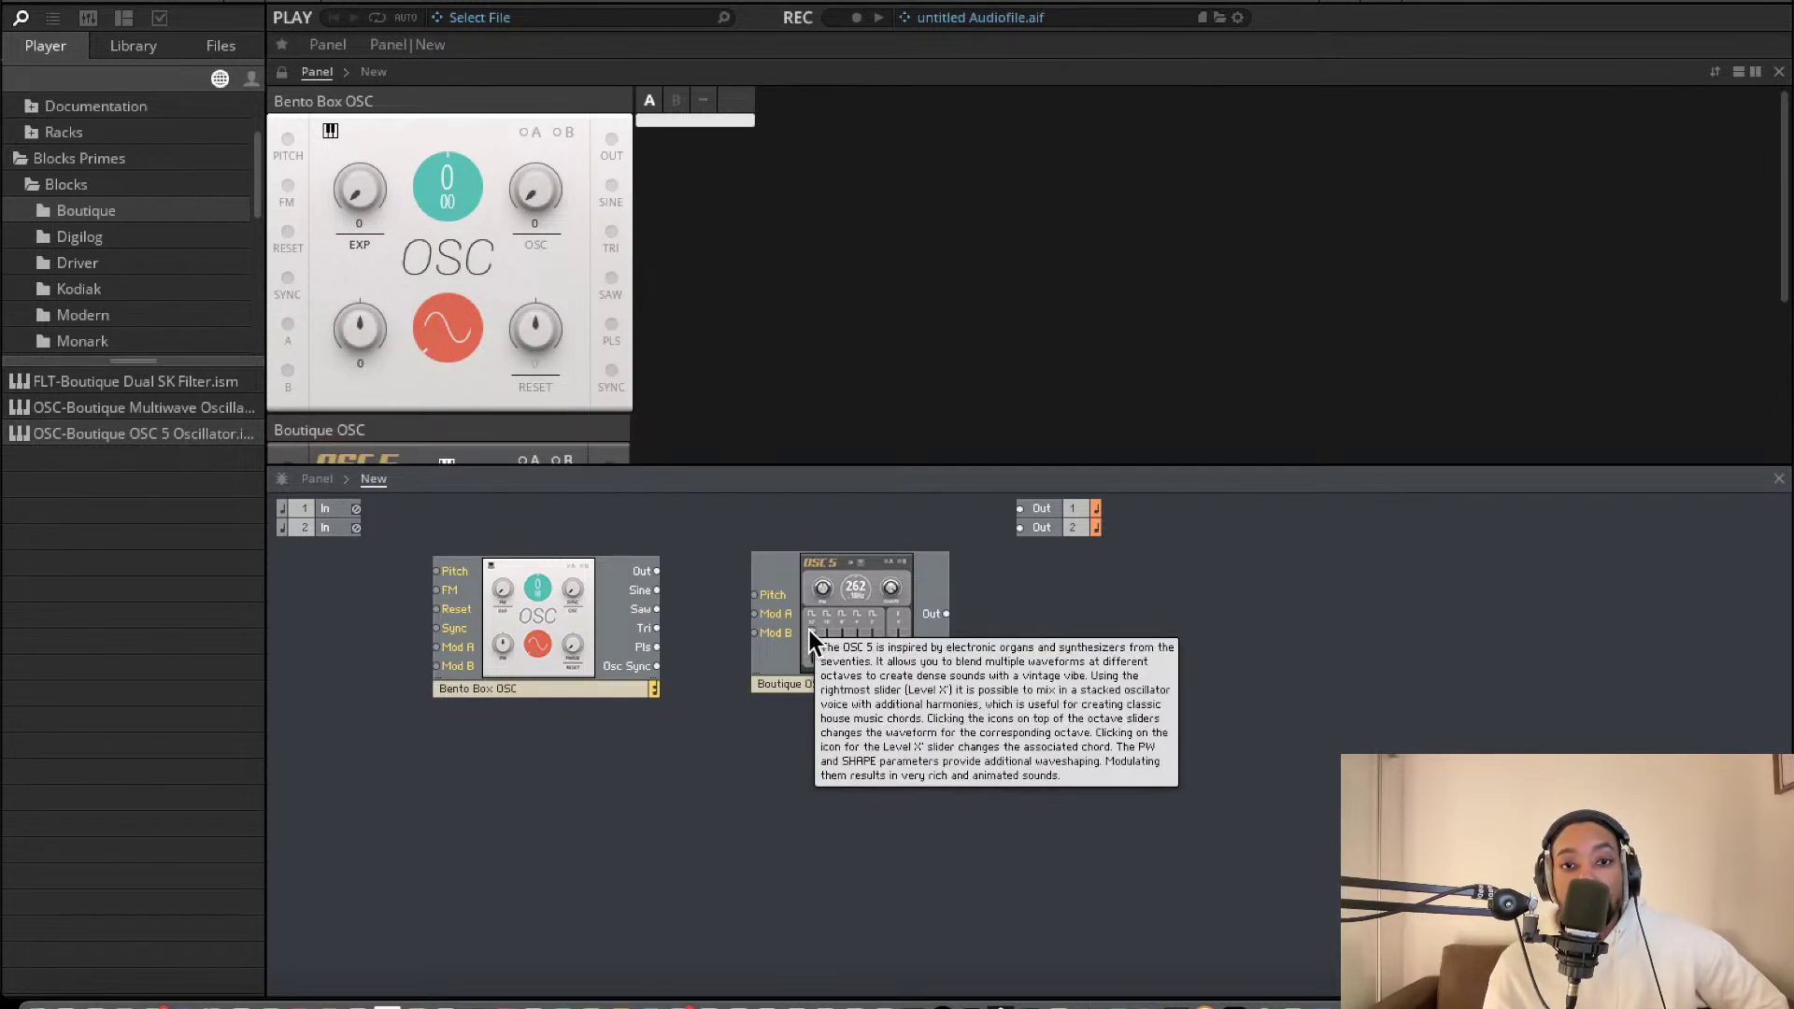
# Move the Boutique OSC closer to the Bento Box OSC and inspect its OSC 5 panel controls
pyautogui.moveTo(805, 642); pyautogui.dragTo(768, 651)
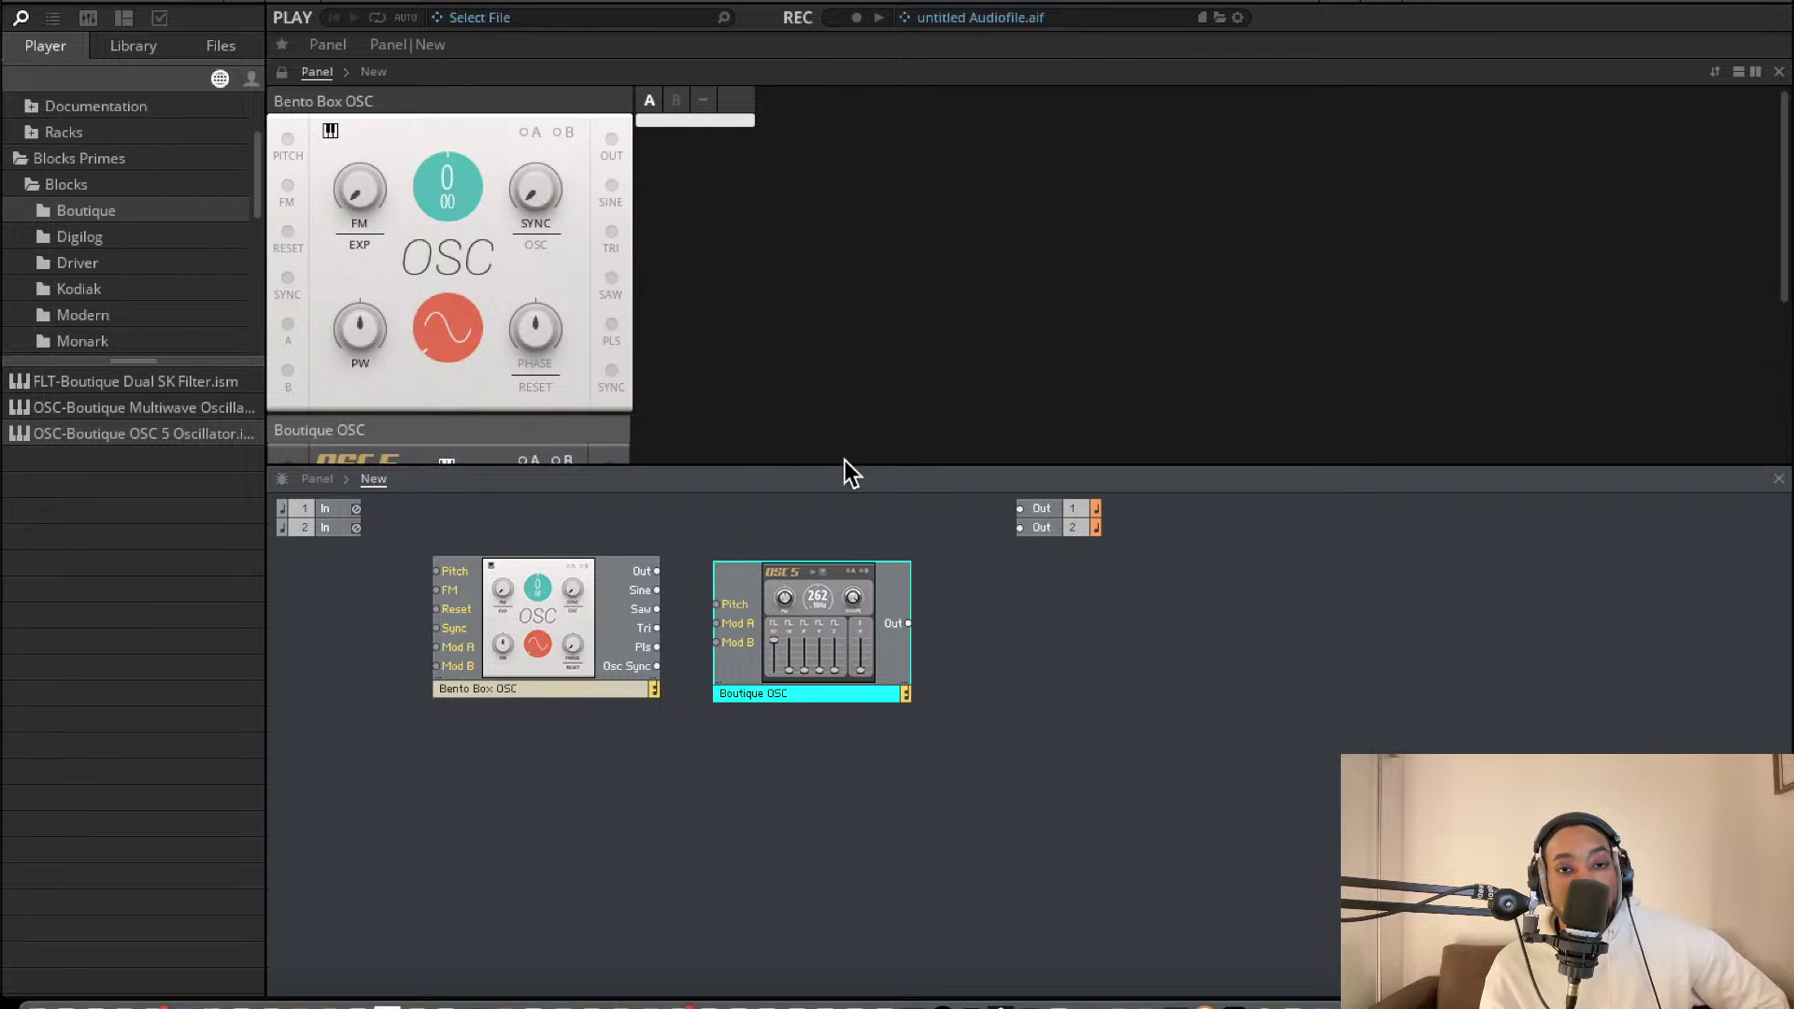
pyautogui.scroll(-5, 569, 274)
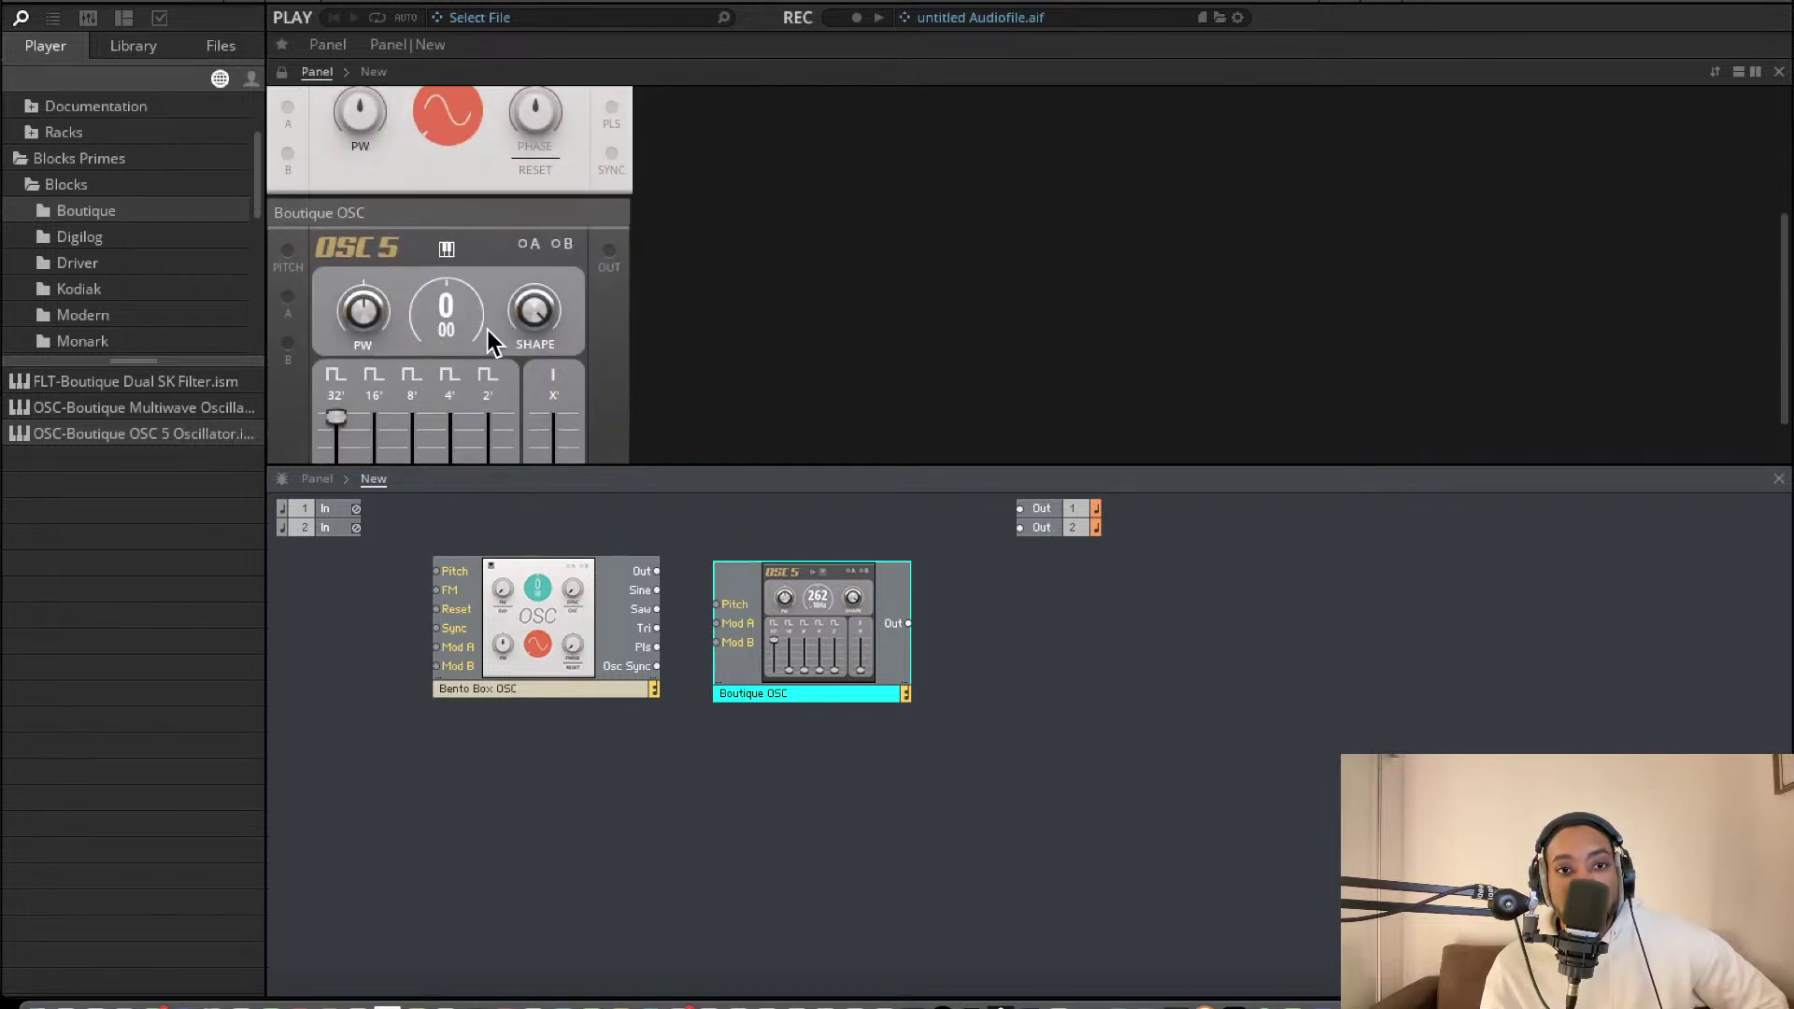
pyautogui.scroll(-2, 490, 327)
pyautogui.click(336, 359)
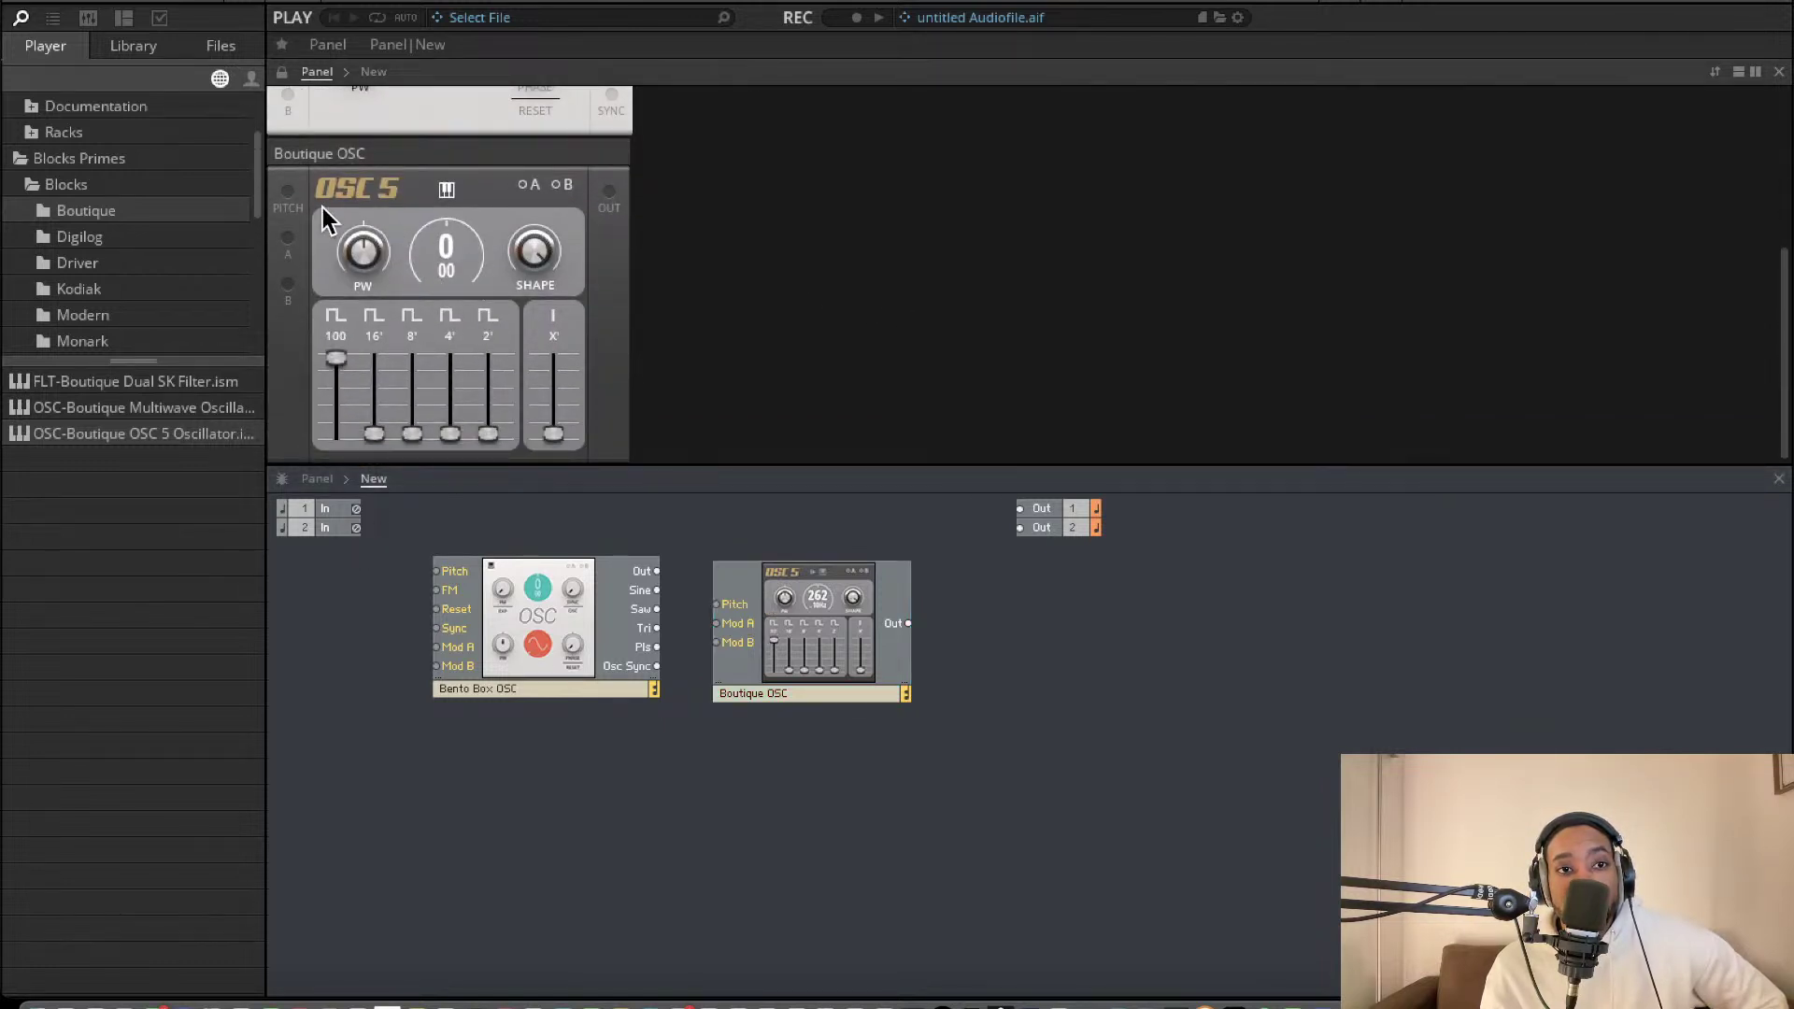
# Try adding a second Boutique OSC 5 Oscillator to the structure, and delete that copy
pyautogui.click(132, 236)
pyautogui.click(126, 213)
pyautogui.moveTo(166, 435); pyautogui.dragTo(916, 617)
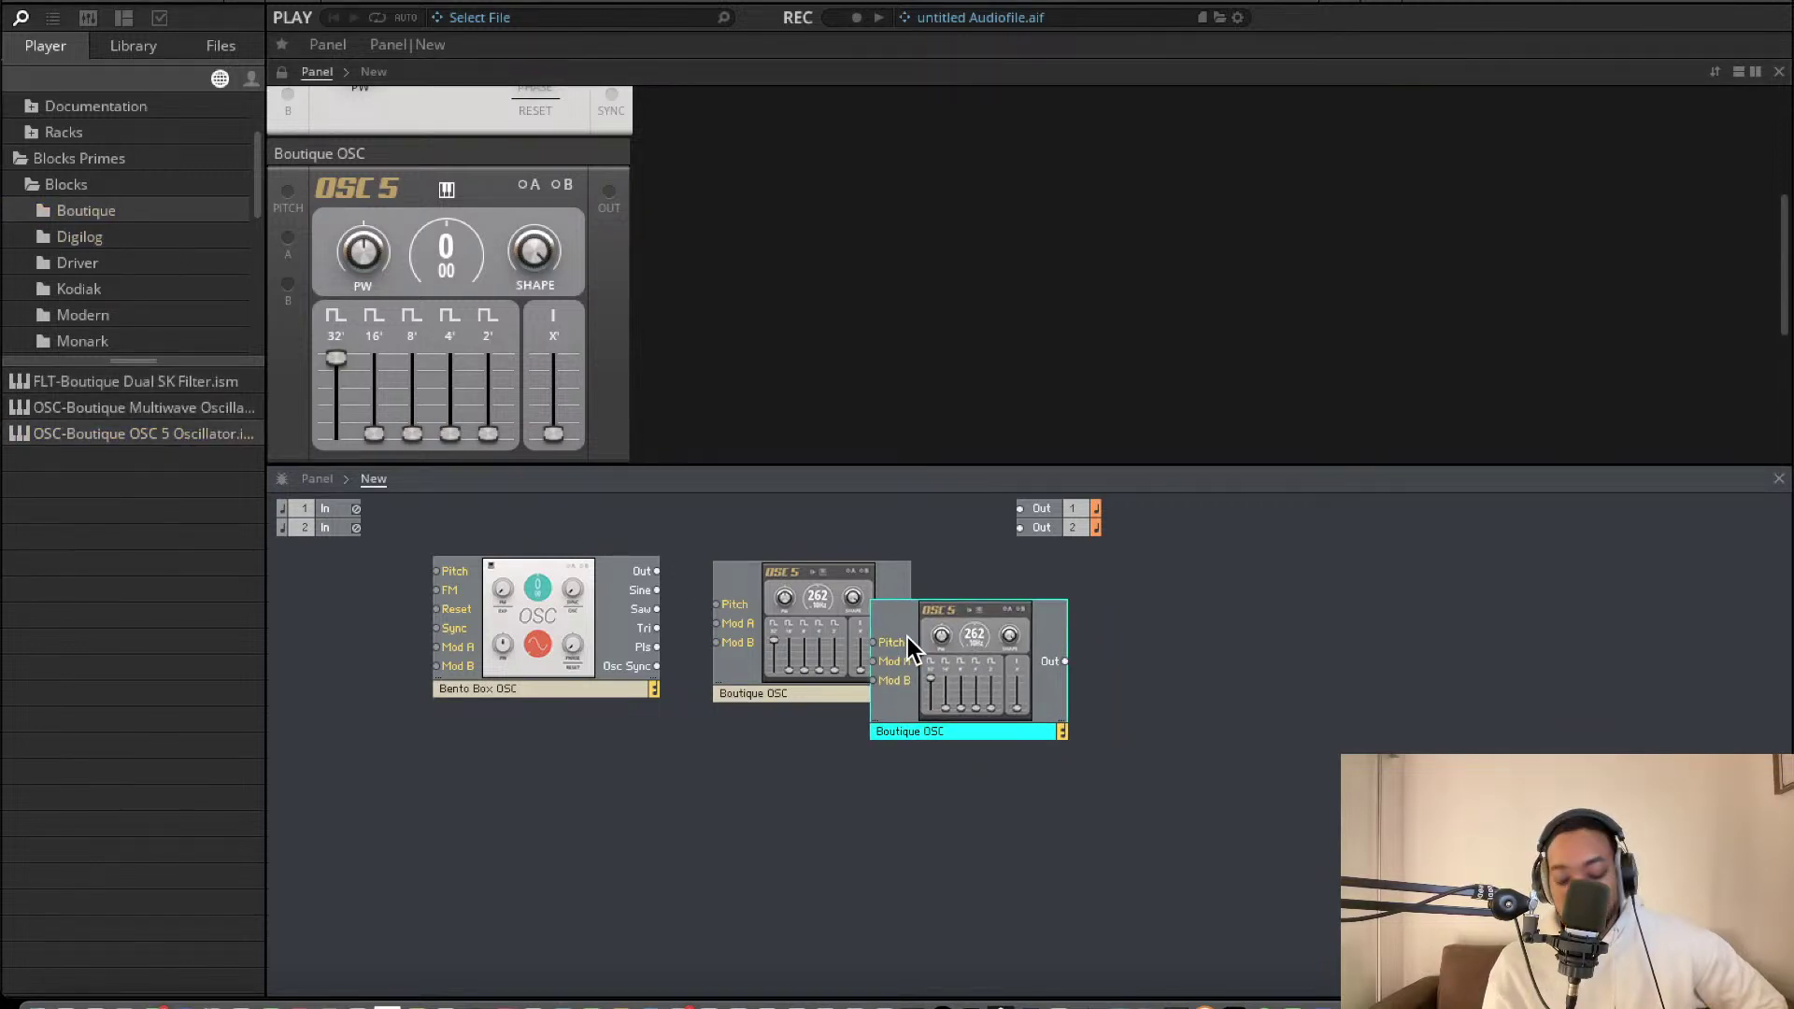
pyautogui.press('Delete')
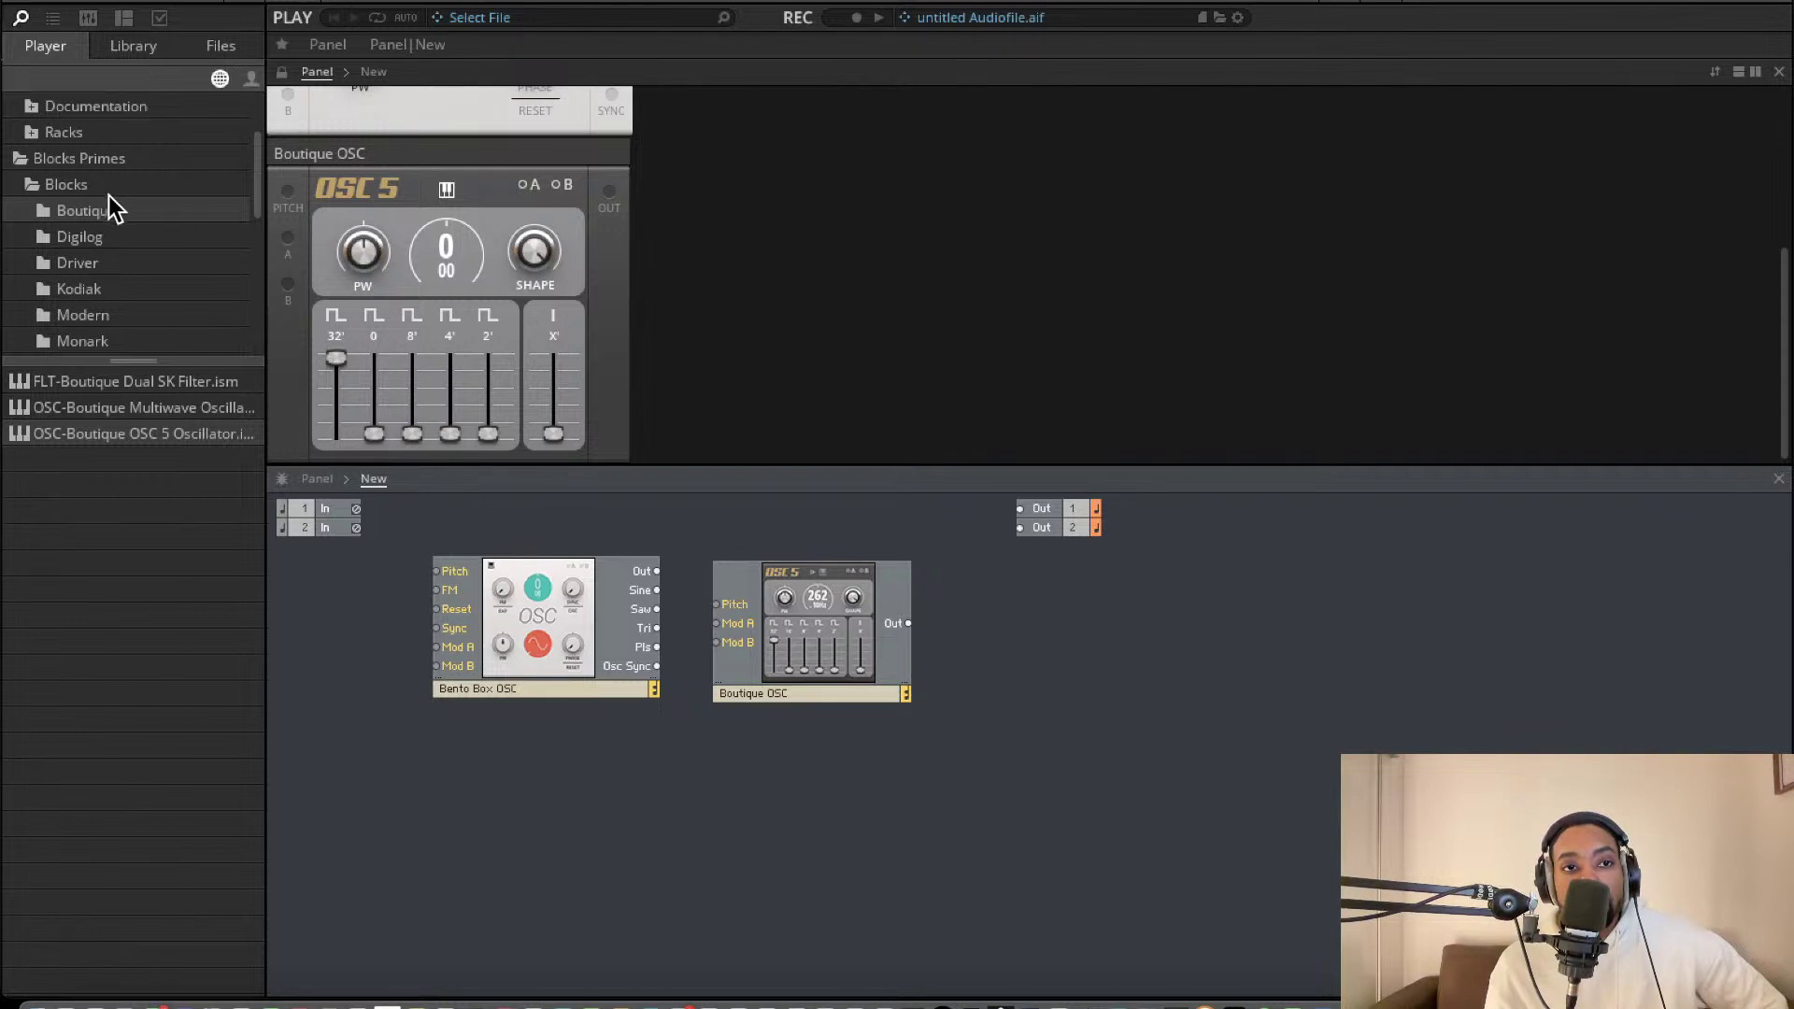
# Add the Boutique Multiwave Oscillator to the structure again, beyond the Boutique OSC
pyautogui.click(93, 238)
pyautogui.click(94, 260)
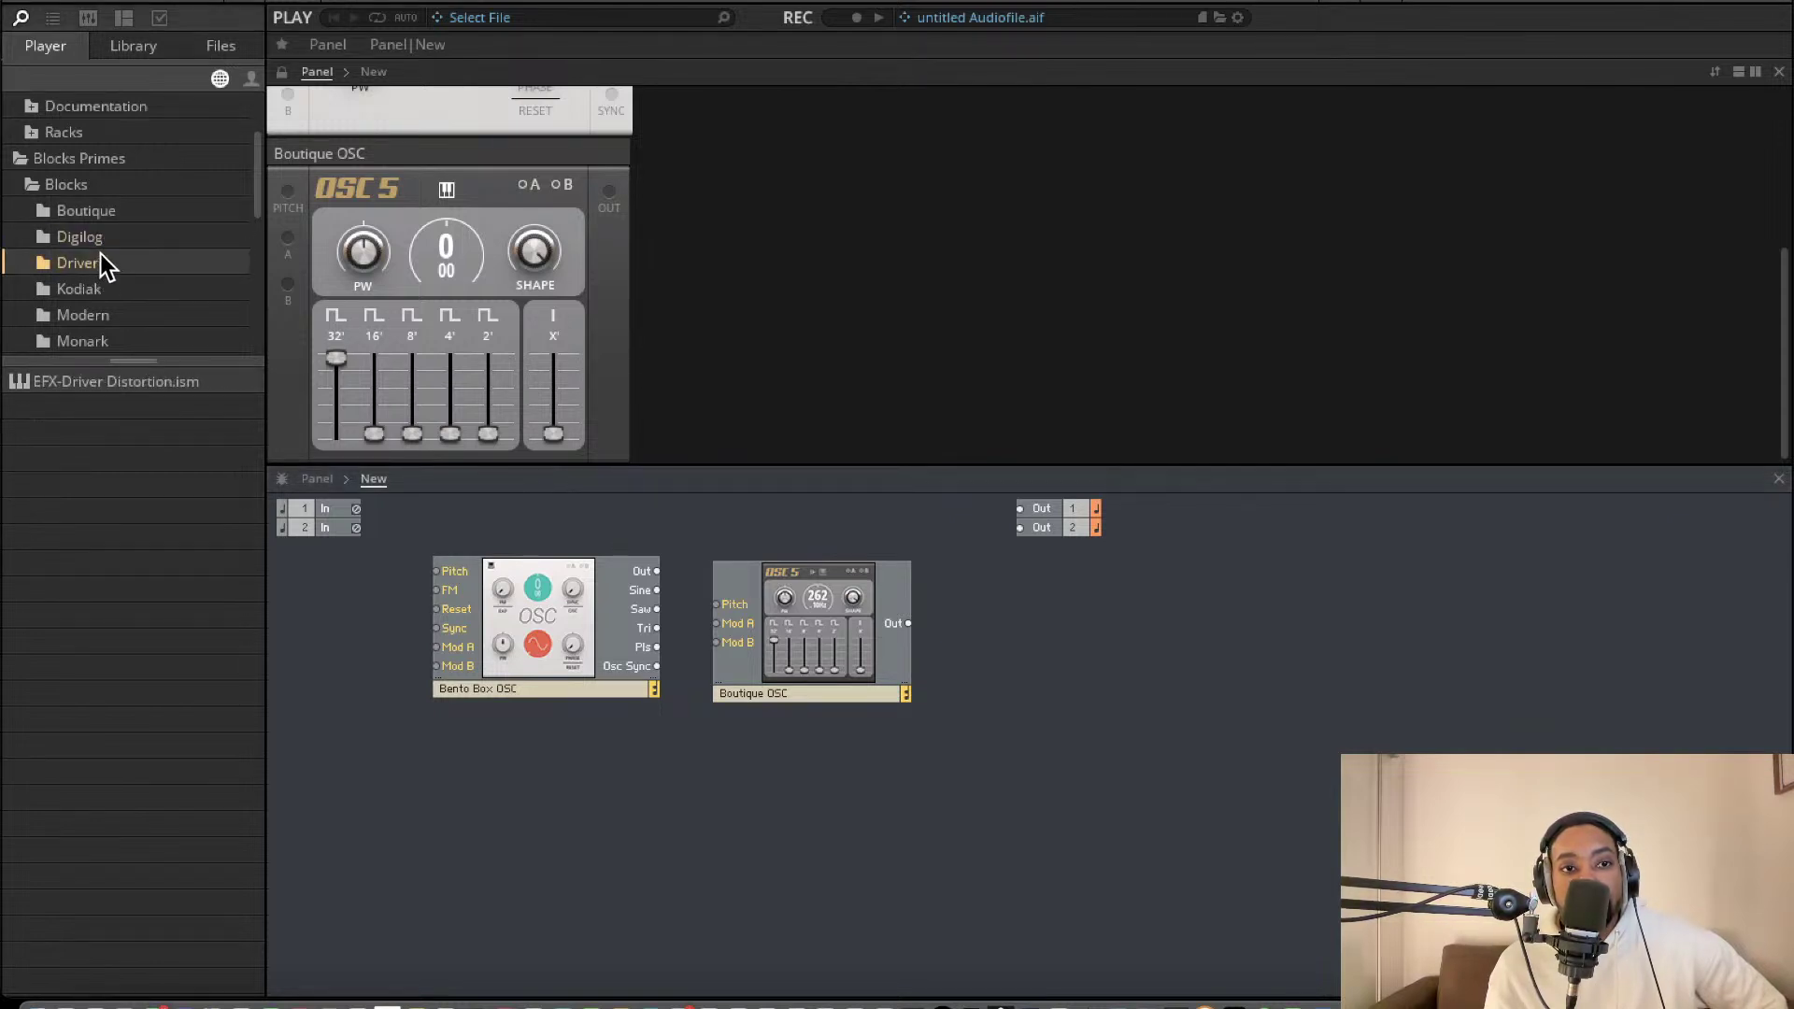
pyautogui.click(107, 238)
pyautogui.click(107, 215)
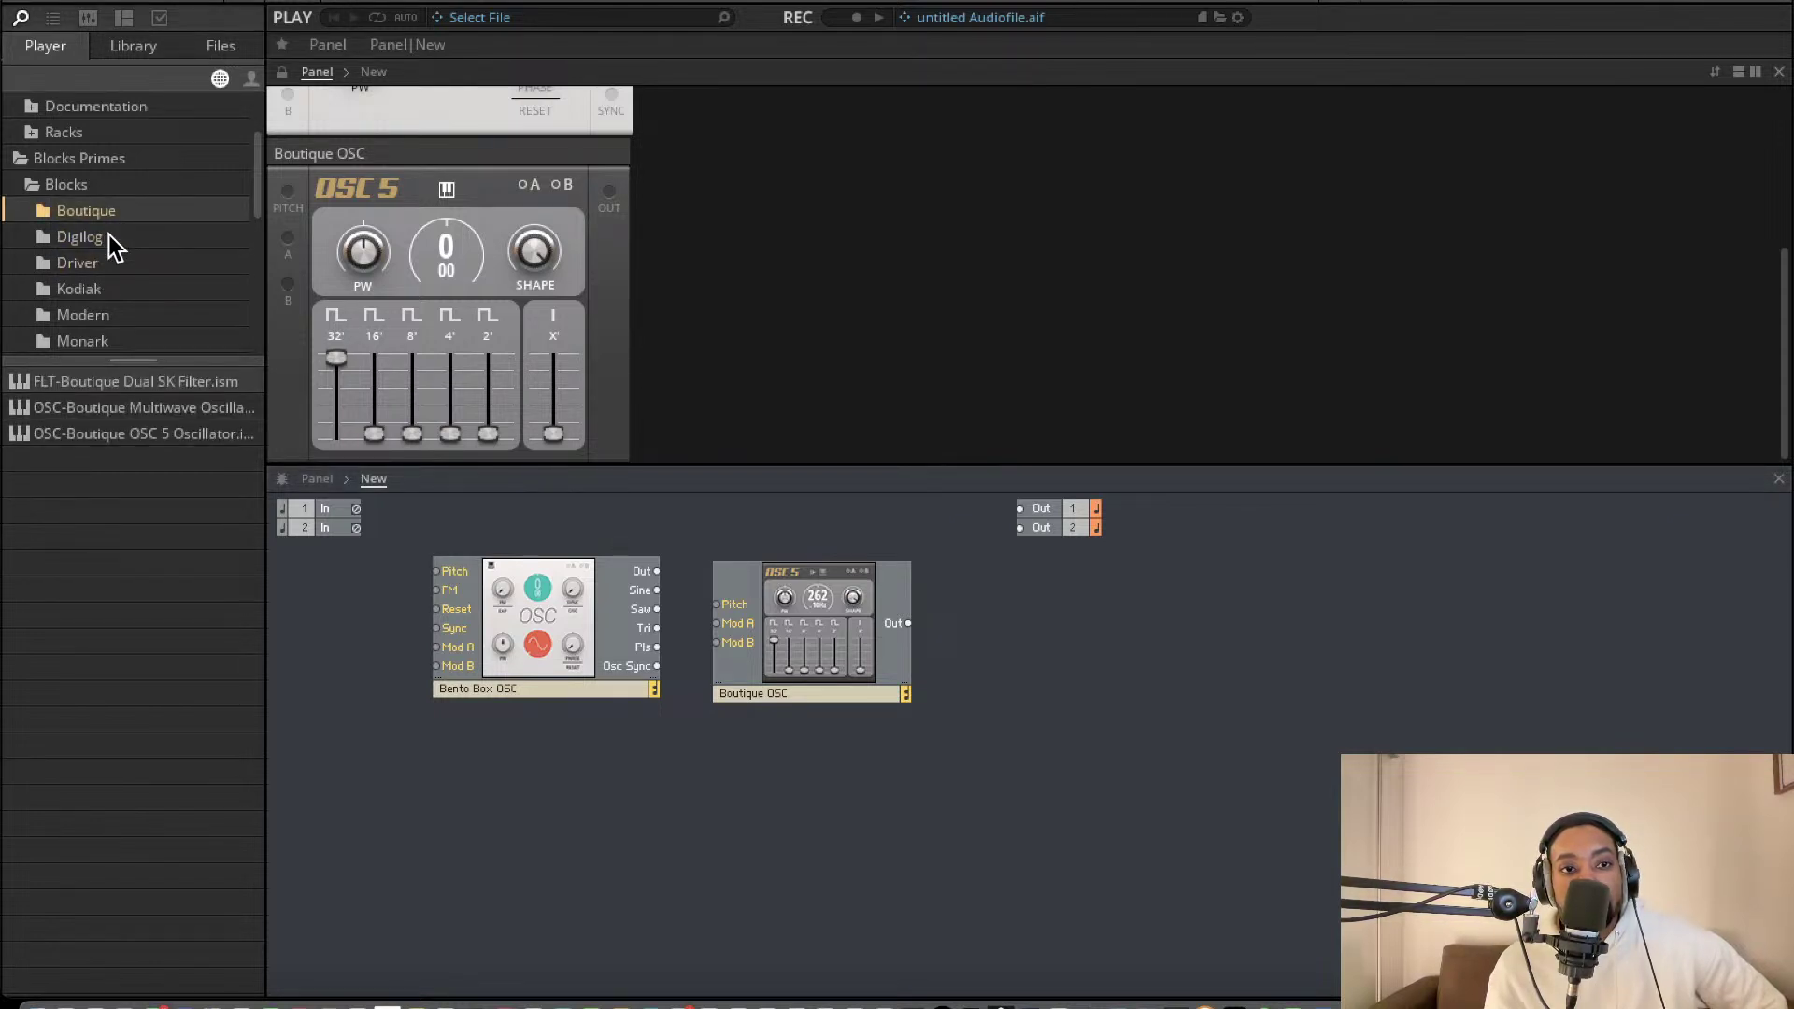
pyautogui.click(152, 433)
pyautogui.moveTo(150, 408); pyautogui.dragTo(1121, 645)
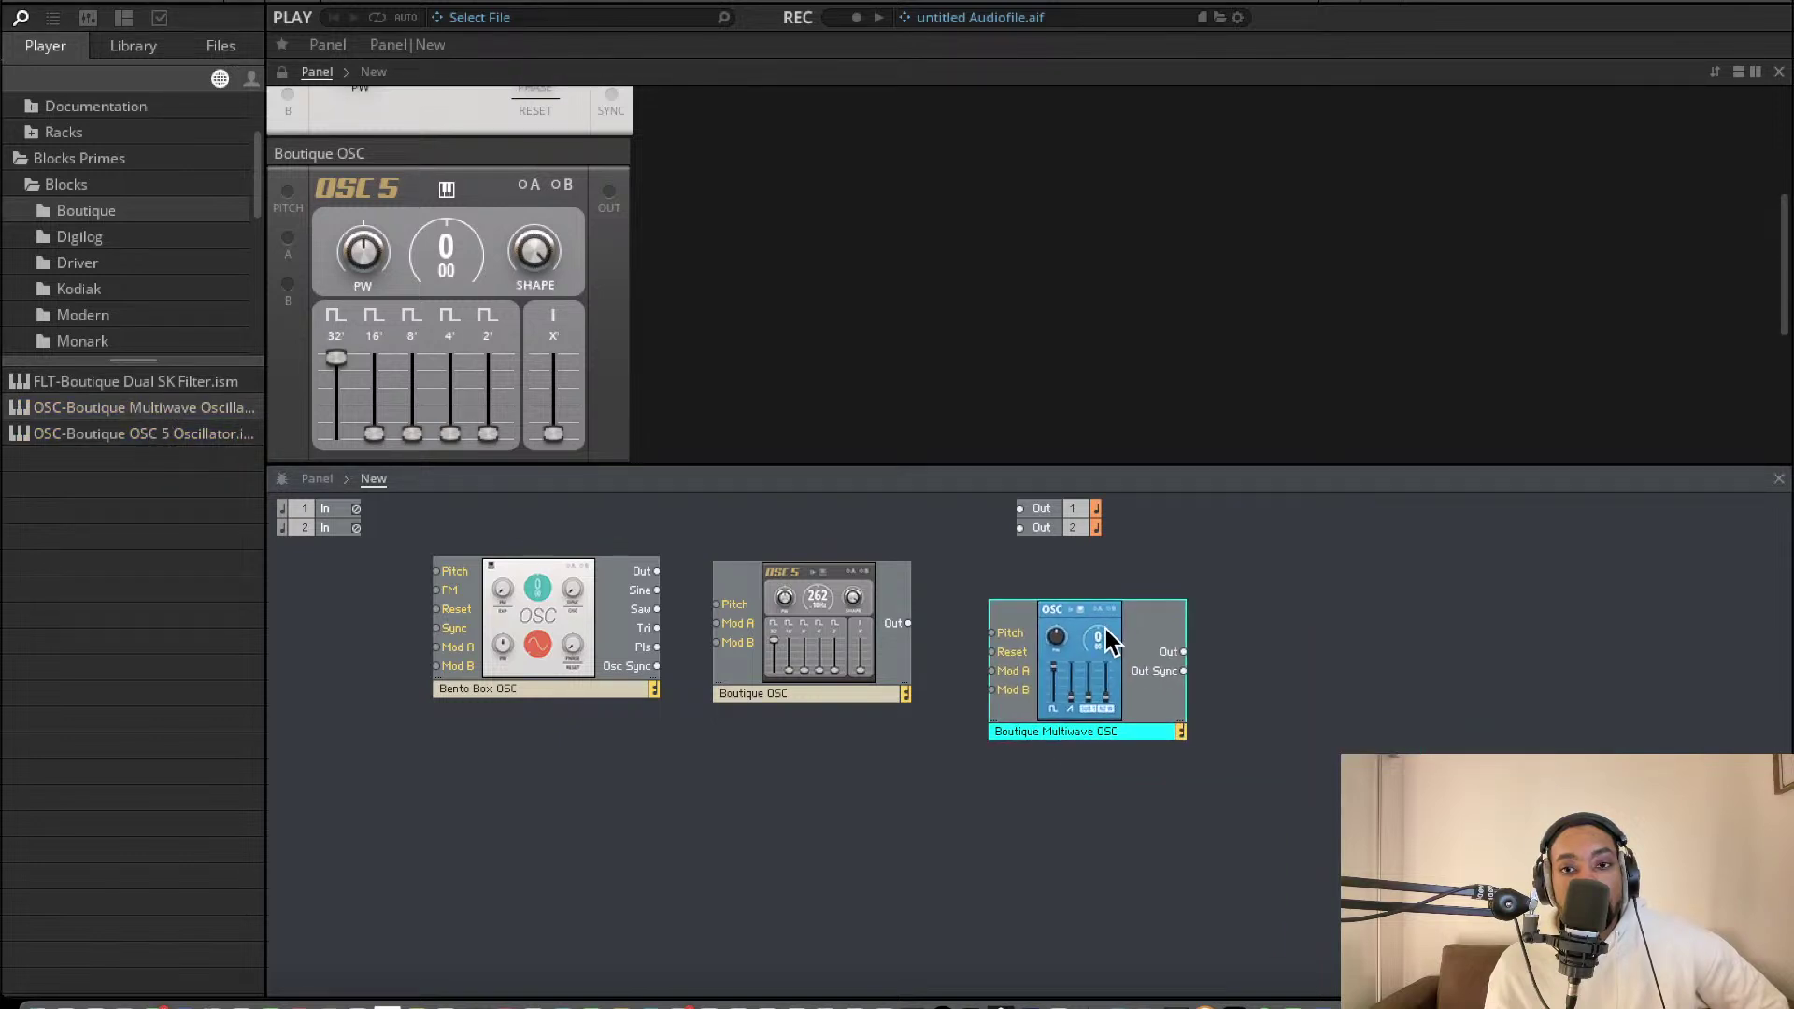
# Set the Boutique Multiwave OSC's pitch to -9, adjust its waveform level faders and turn up its PW knob
pyautogui.scroll(-4, 703, 370)
pyautogui.moveTo(480, 274); pyautogui.dragTo(464, 308)
pyautogui.moveTo(399, 411); pyautogui.dragTo(443, 327)
pyautogui.moveTo(355, 256); pyautogui.dragTo(373, 264)
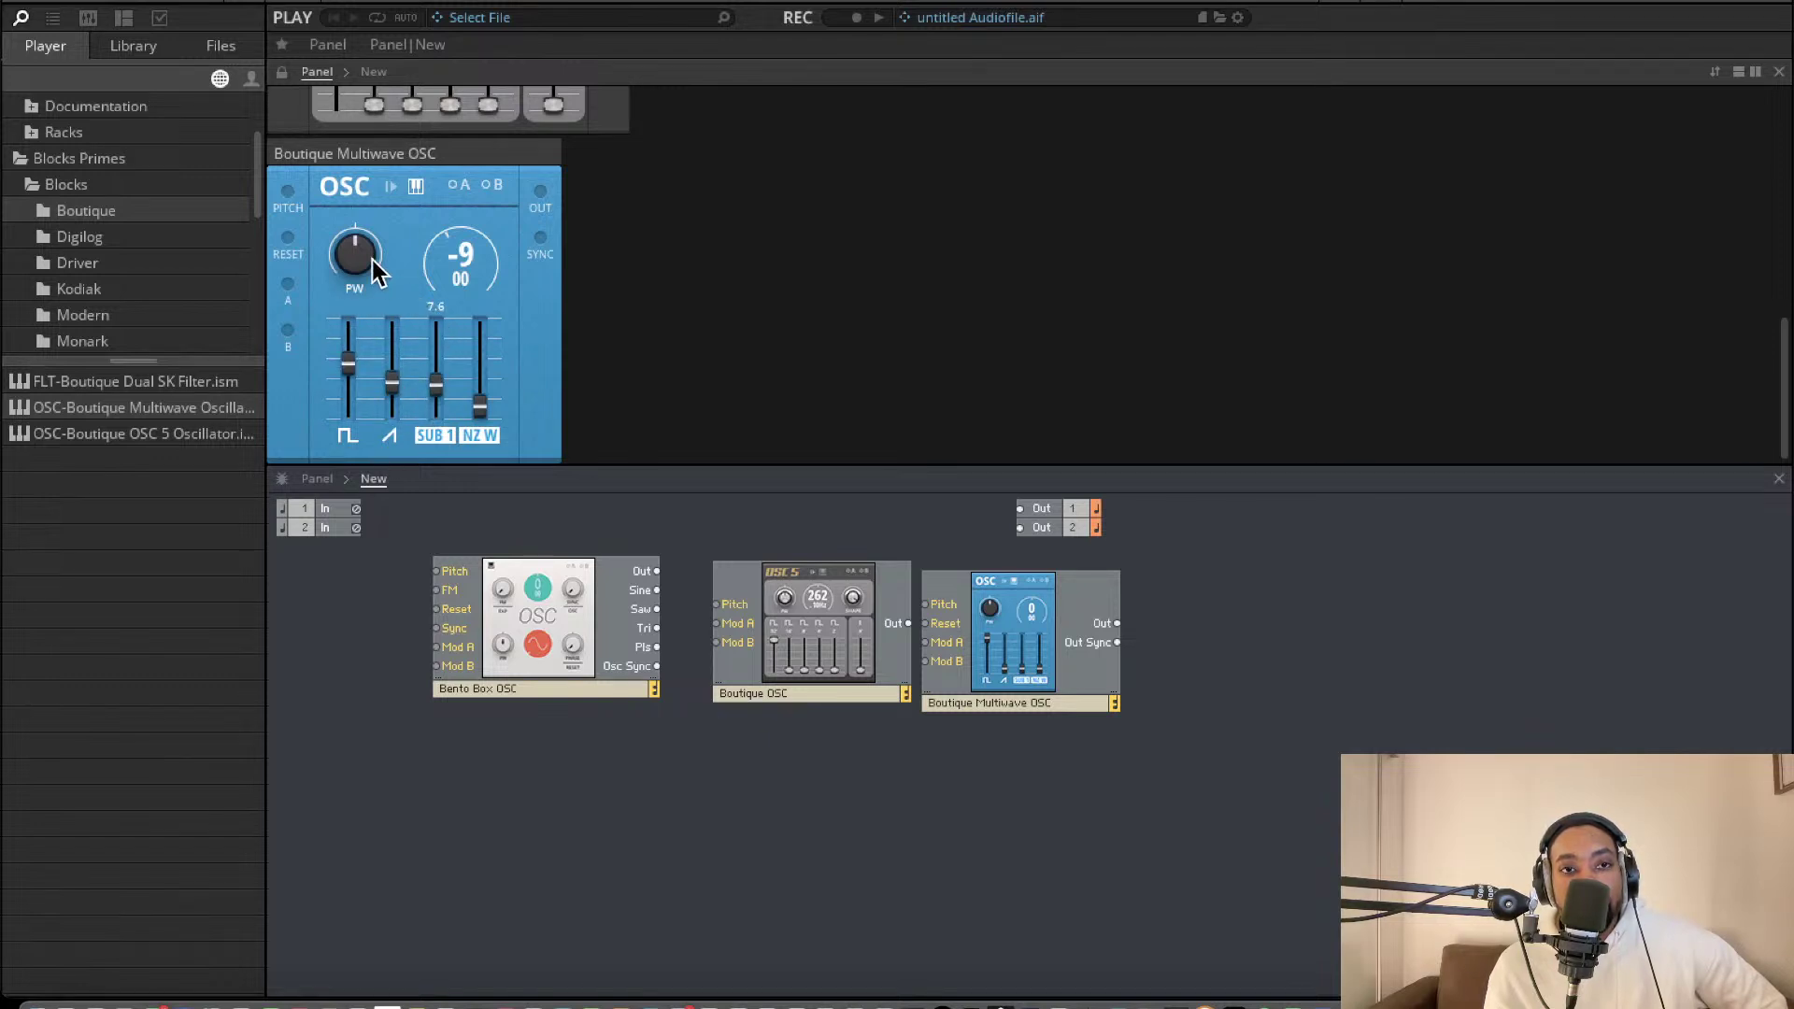
# Delete the Boutique Multiwave OSC and the Boutique OSC from the structure
pyautogui.click(1034, 662)
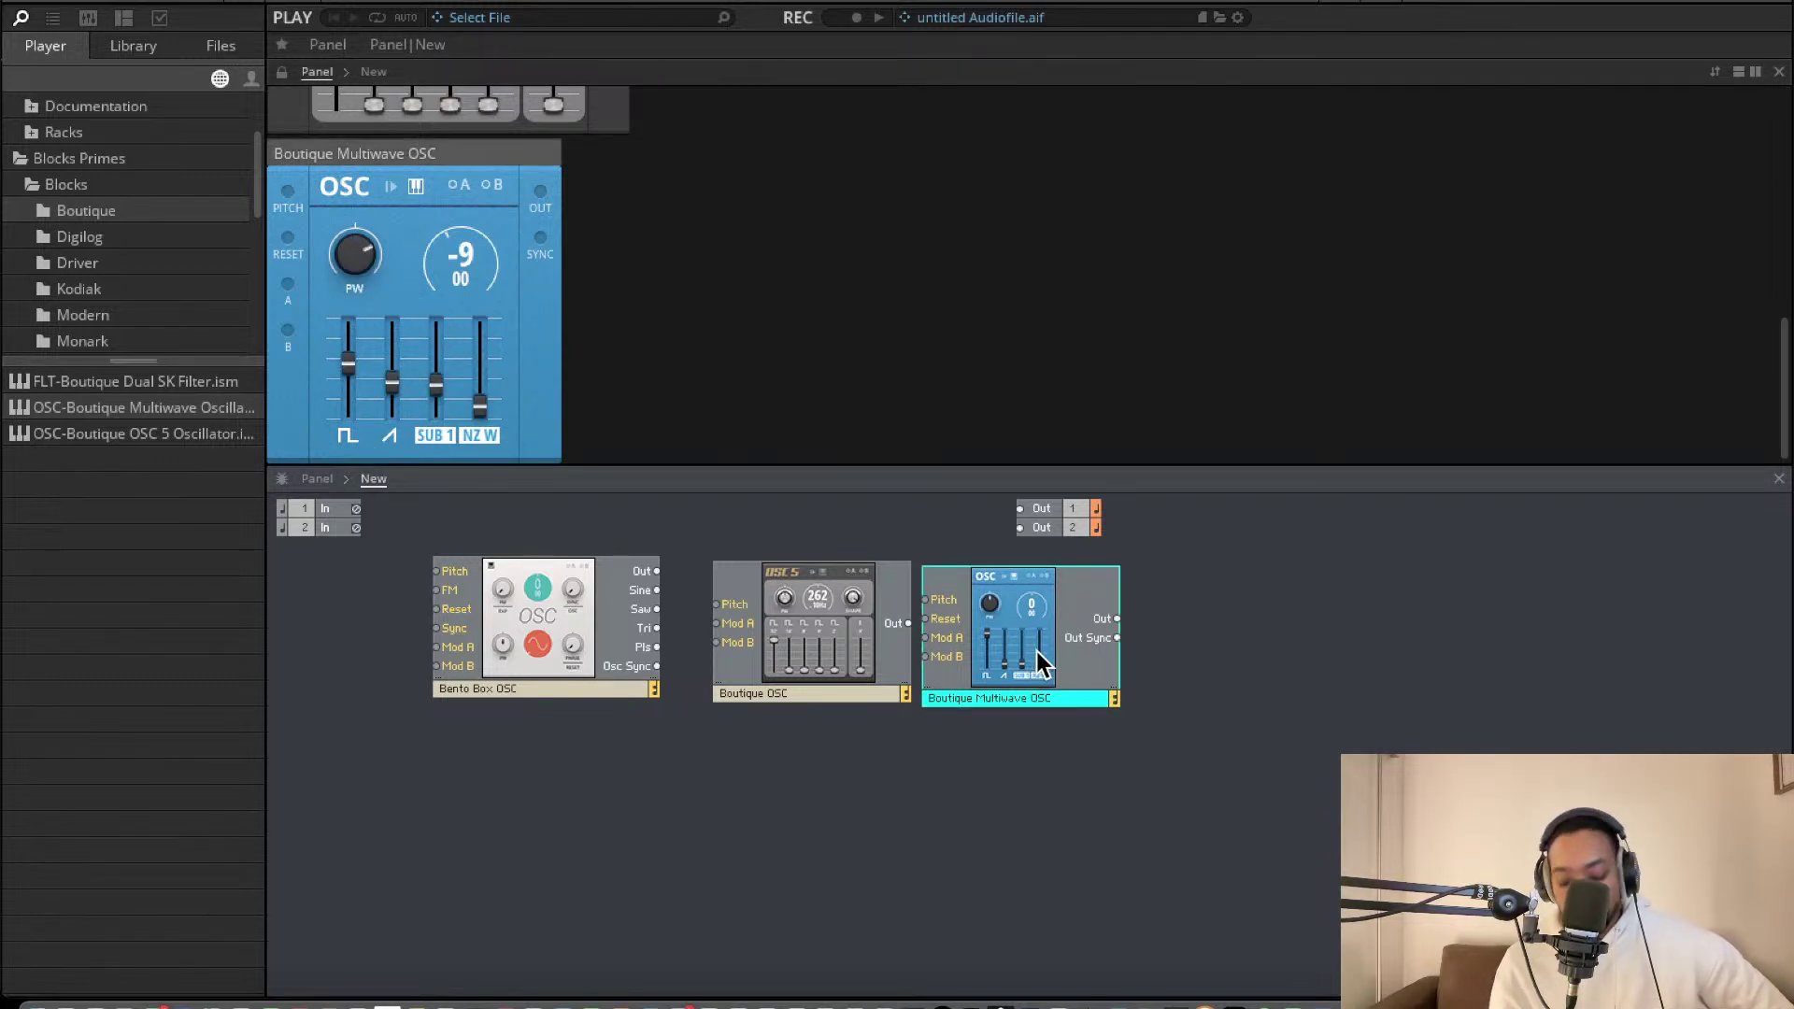
pyautogui.press('Delete')
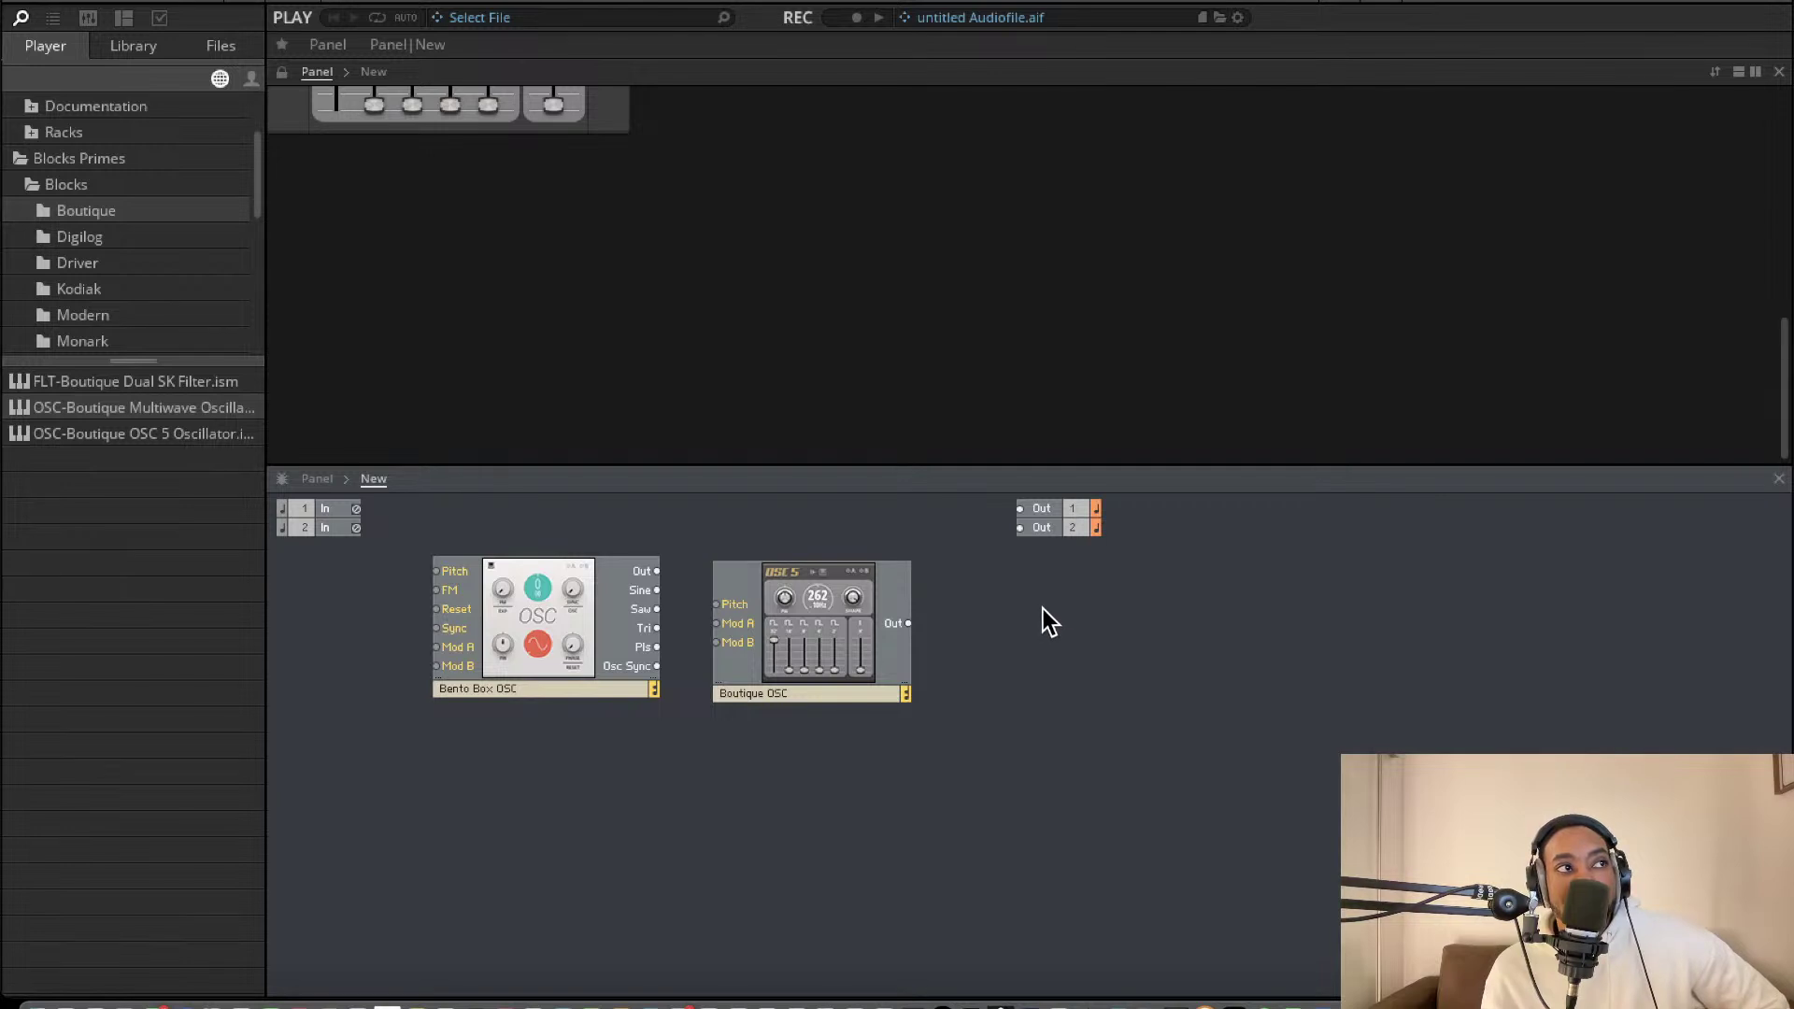
pyautogui.click(828, 613)
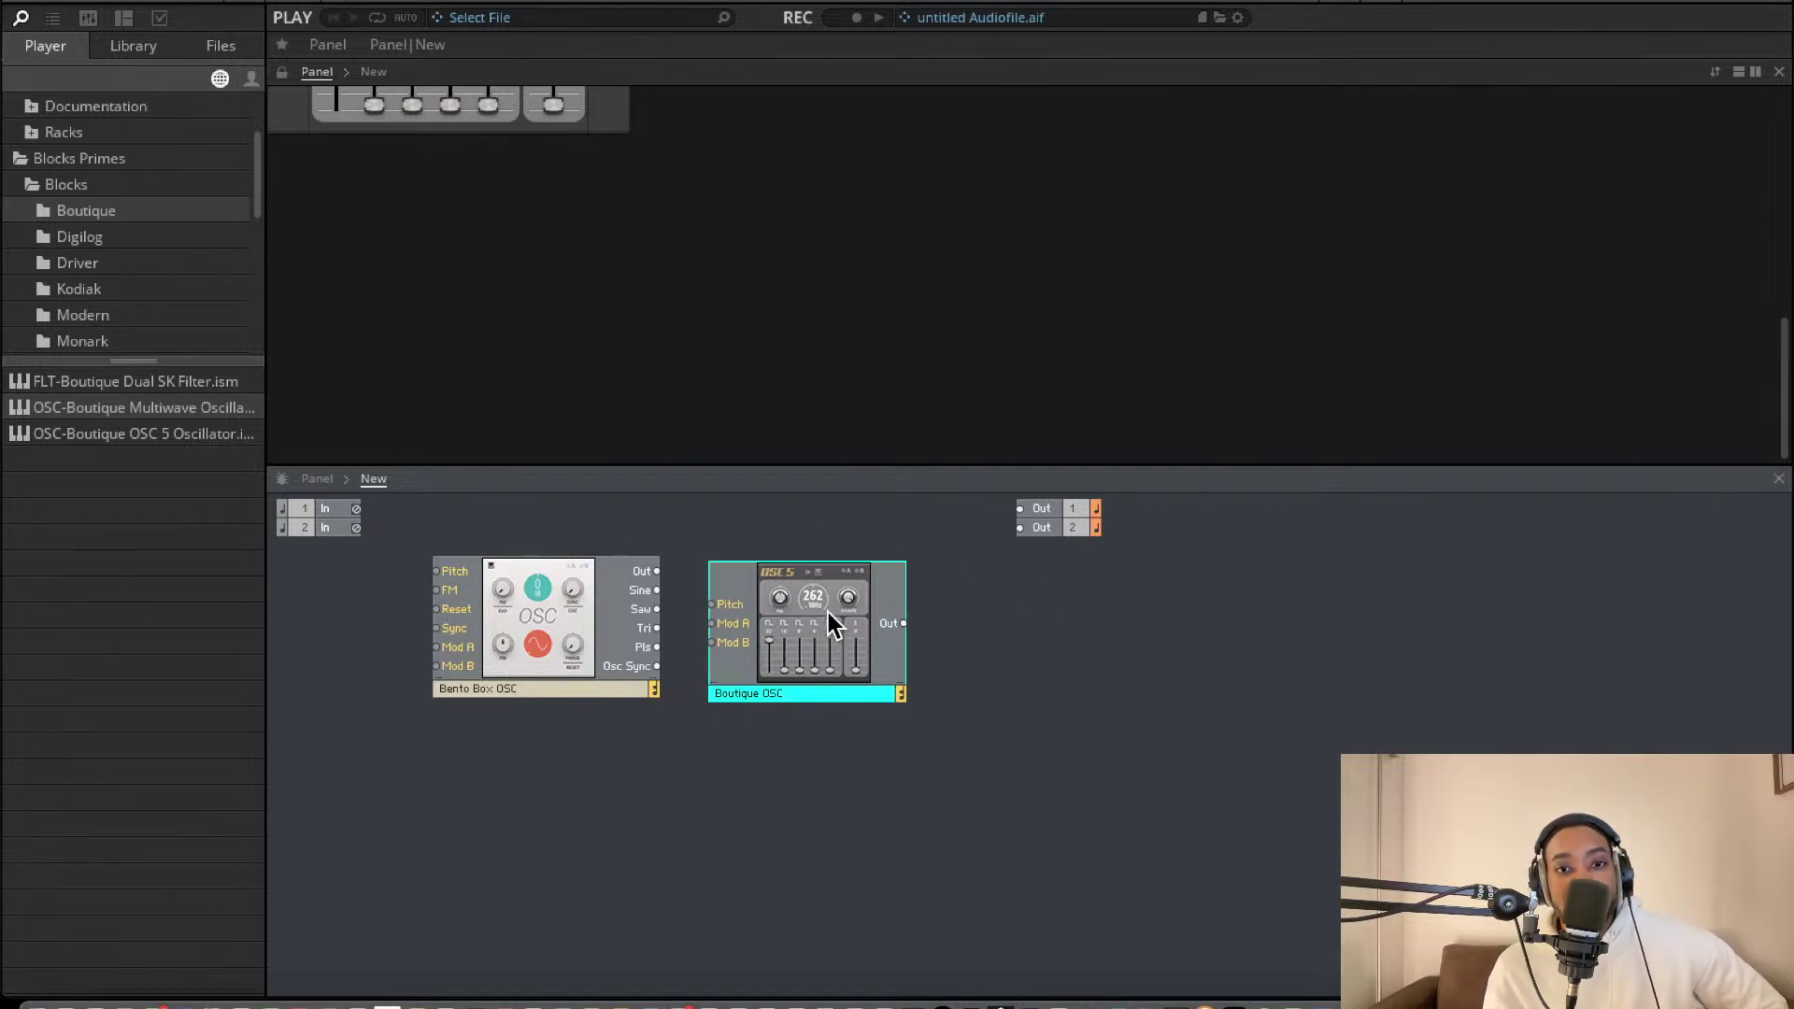
pyautogui.press('Delete')
# Add a second Bento Oscillator from the Blocks Base Bento Box blocks next to the existing one
pyautogui.scroll(3, 200, 239)
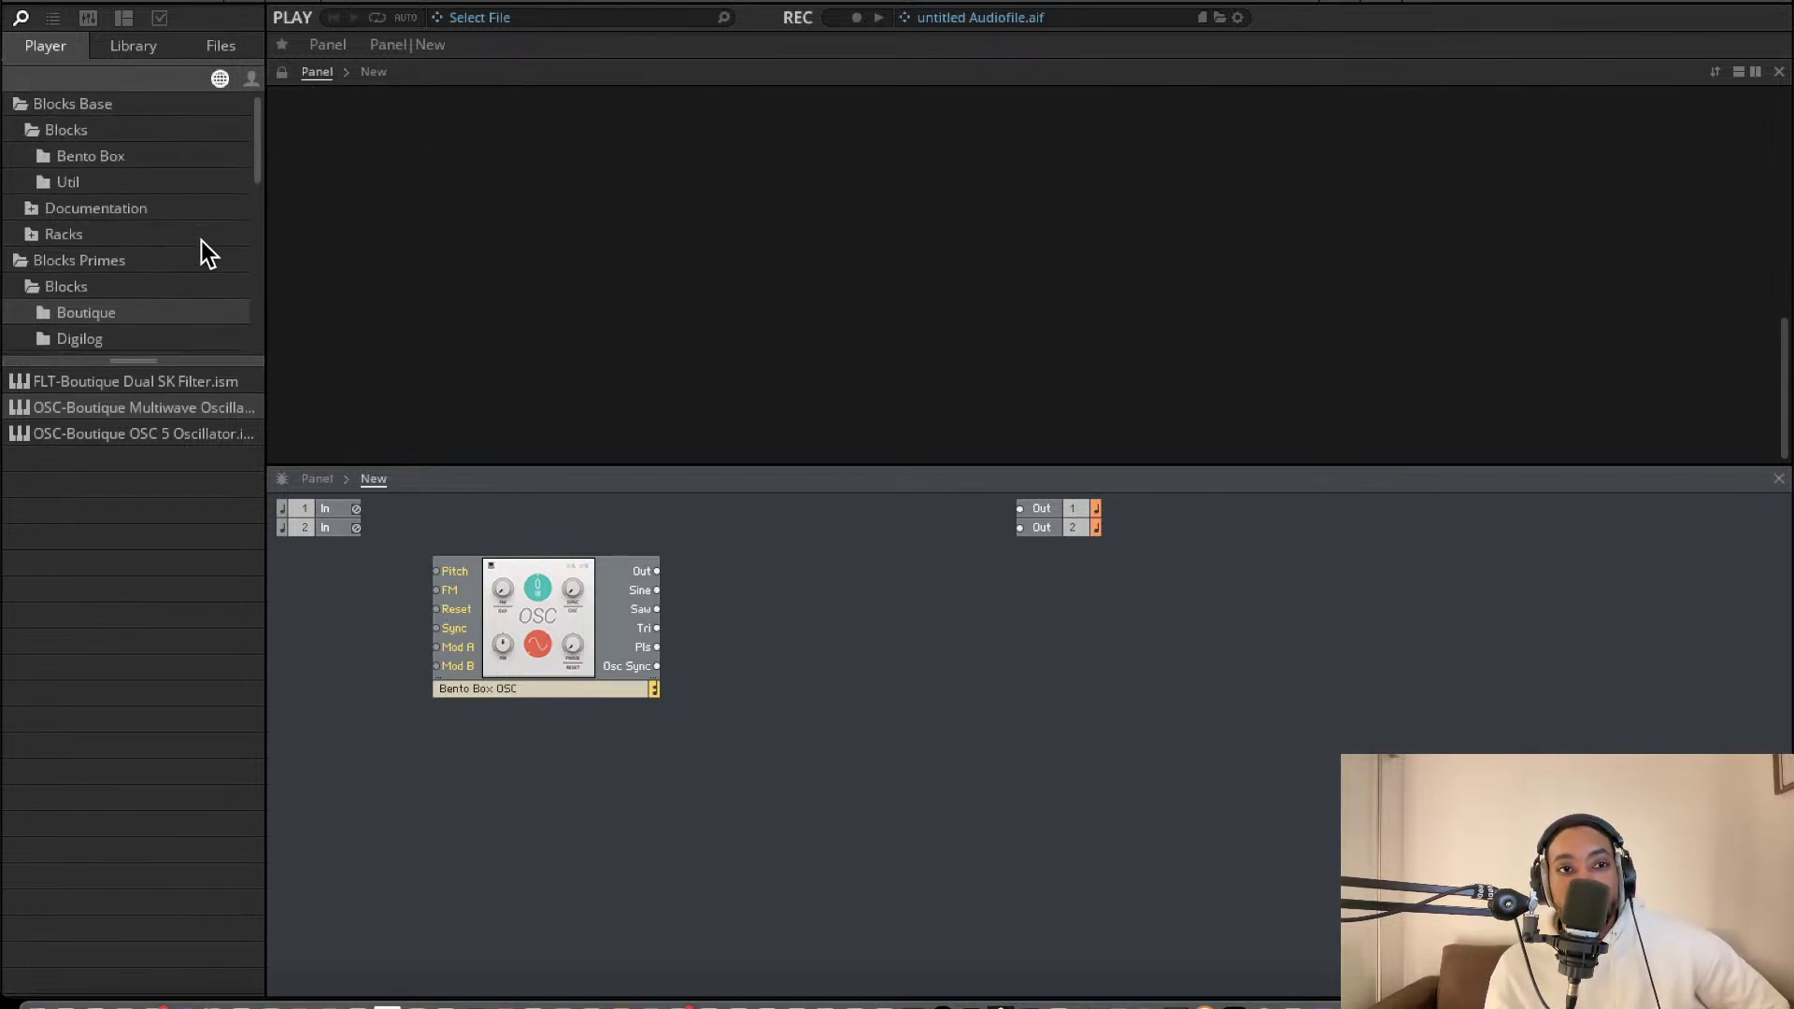
pyautogui.click(110, 159)
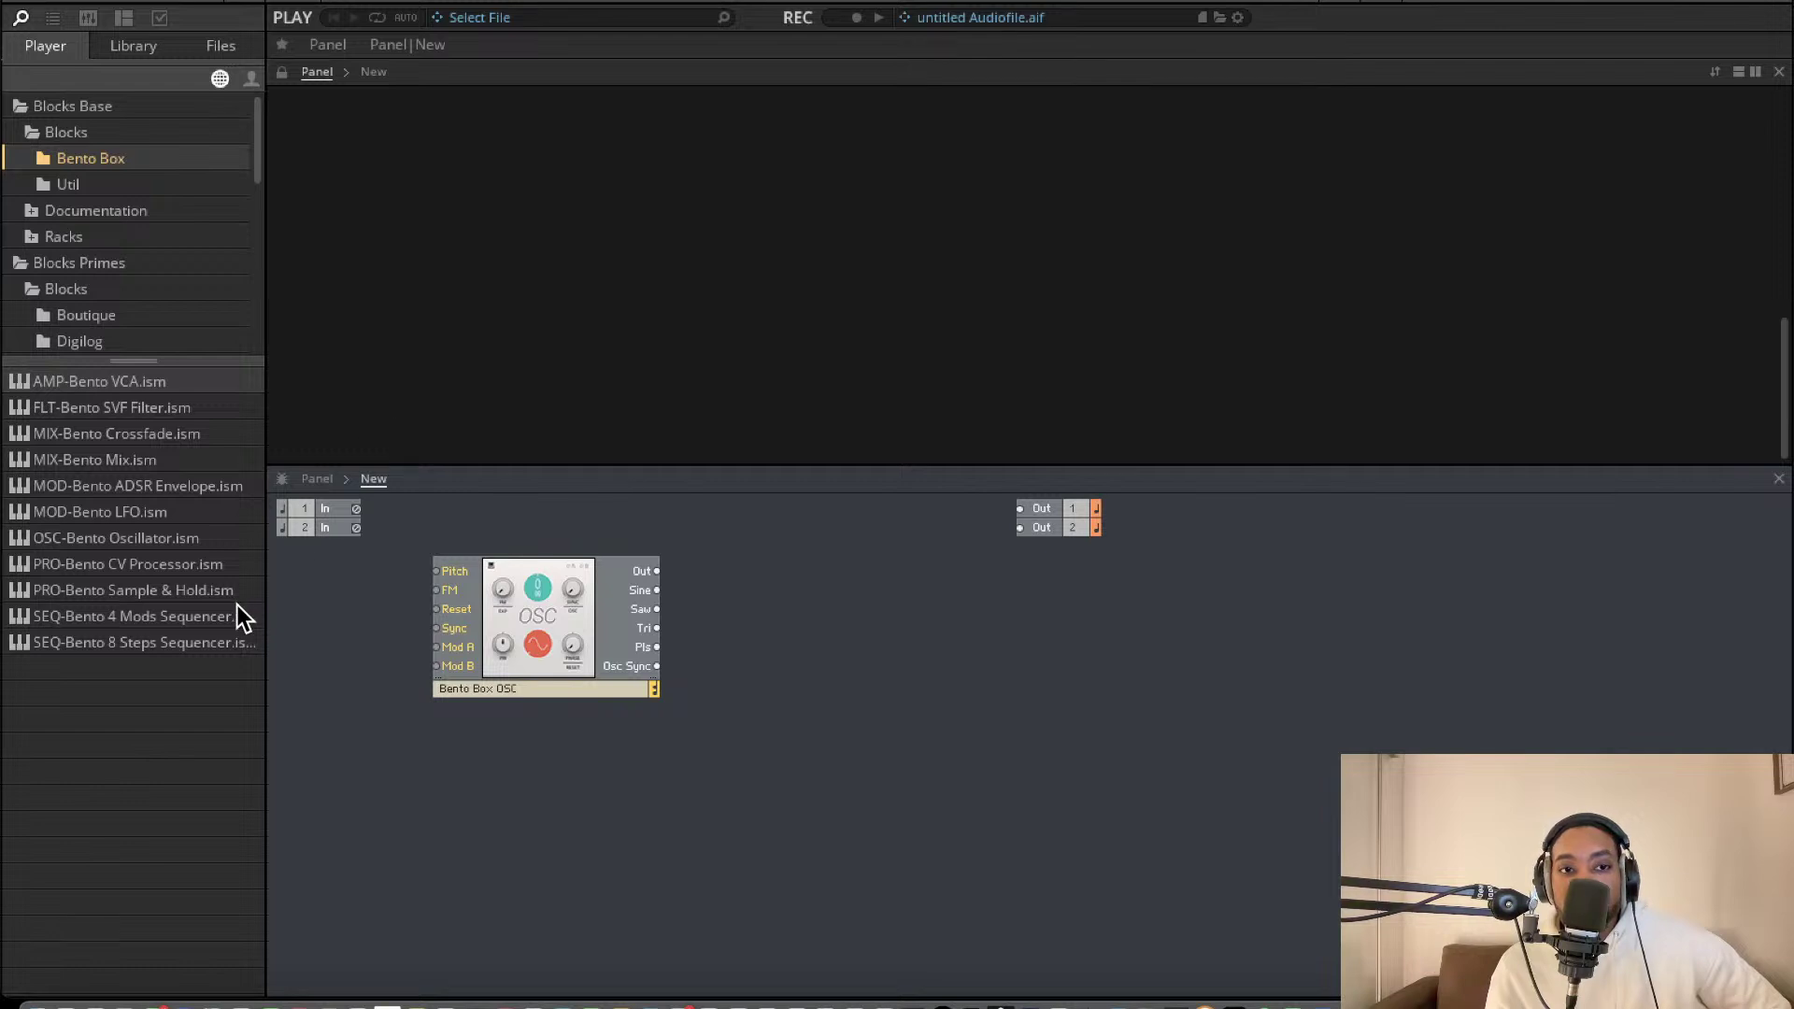
pyautogui.moveTo(194, 542); pyautogui.dragTo(681, 635)
# Change the second Bento Box OSC's waveform from its panel to the sawtooth shape
pyautogui.click(538, 631)
pyautogui.scroll(3, 570, 164)
pyautogui.click(449, 200)
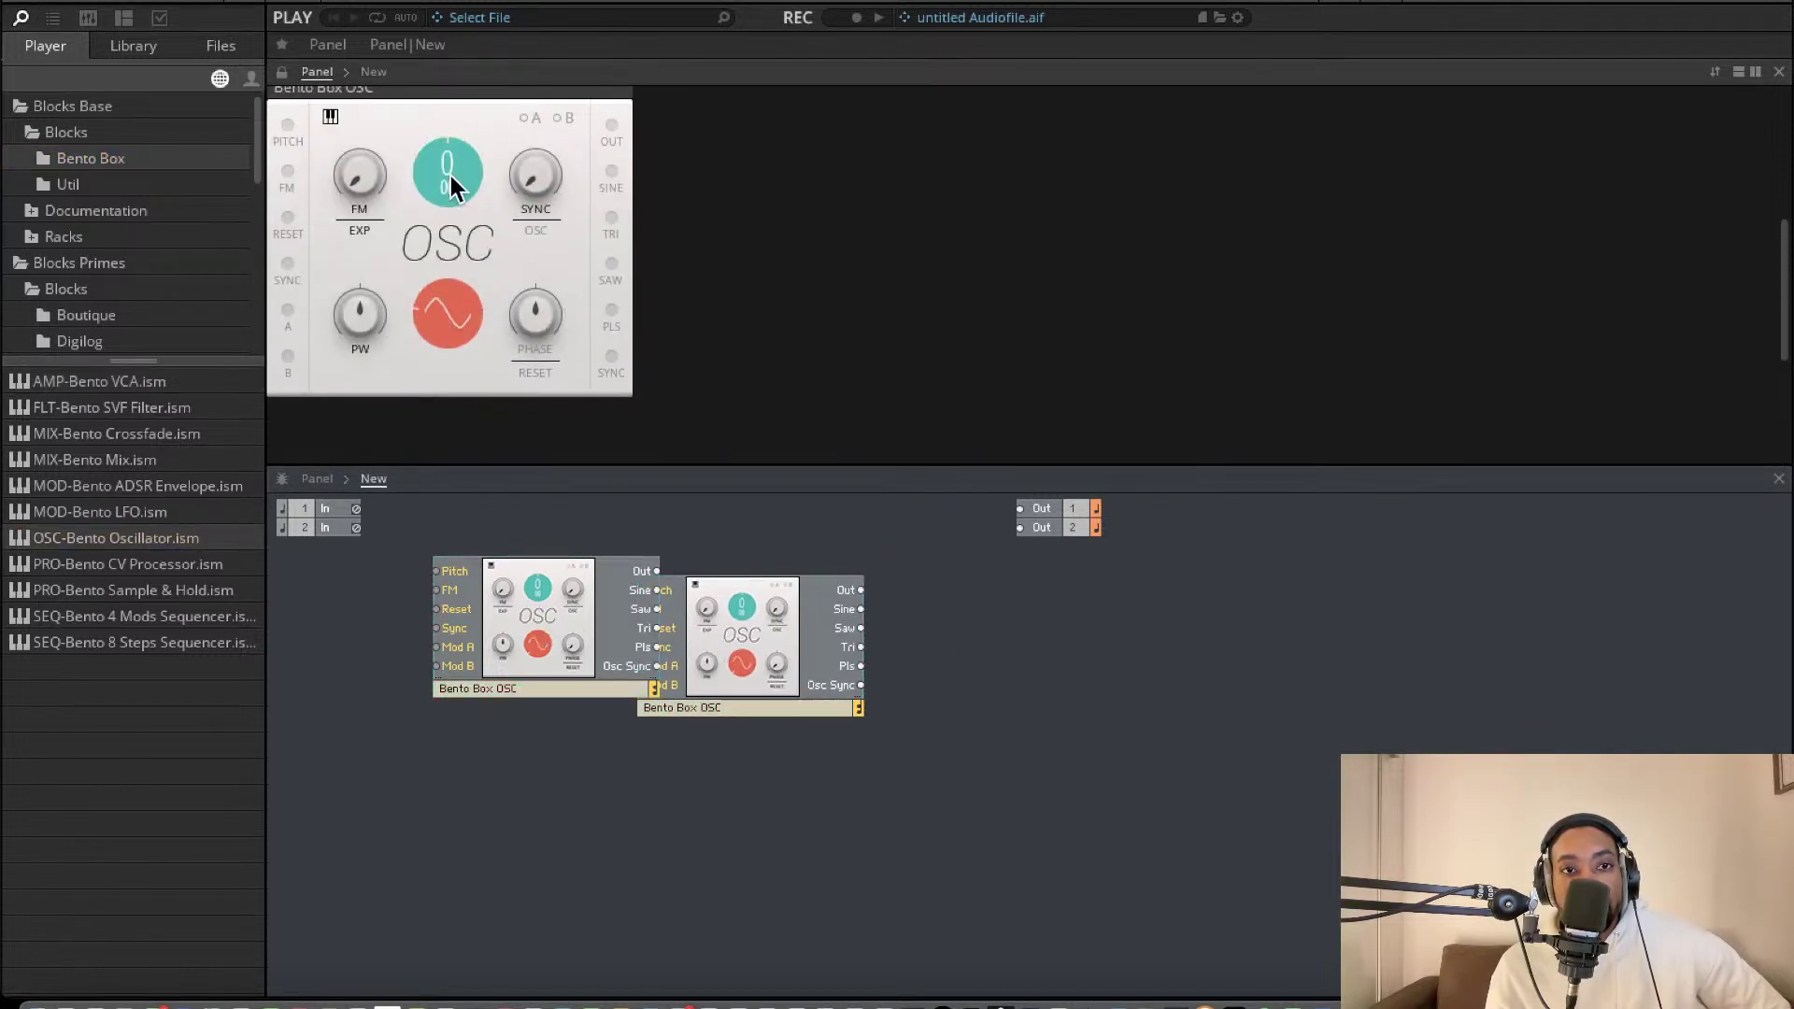
pyautogui.click(441, 309)
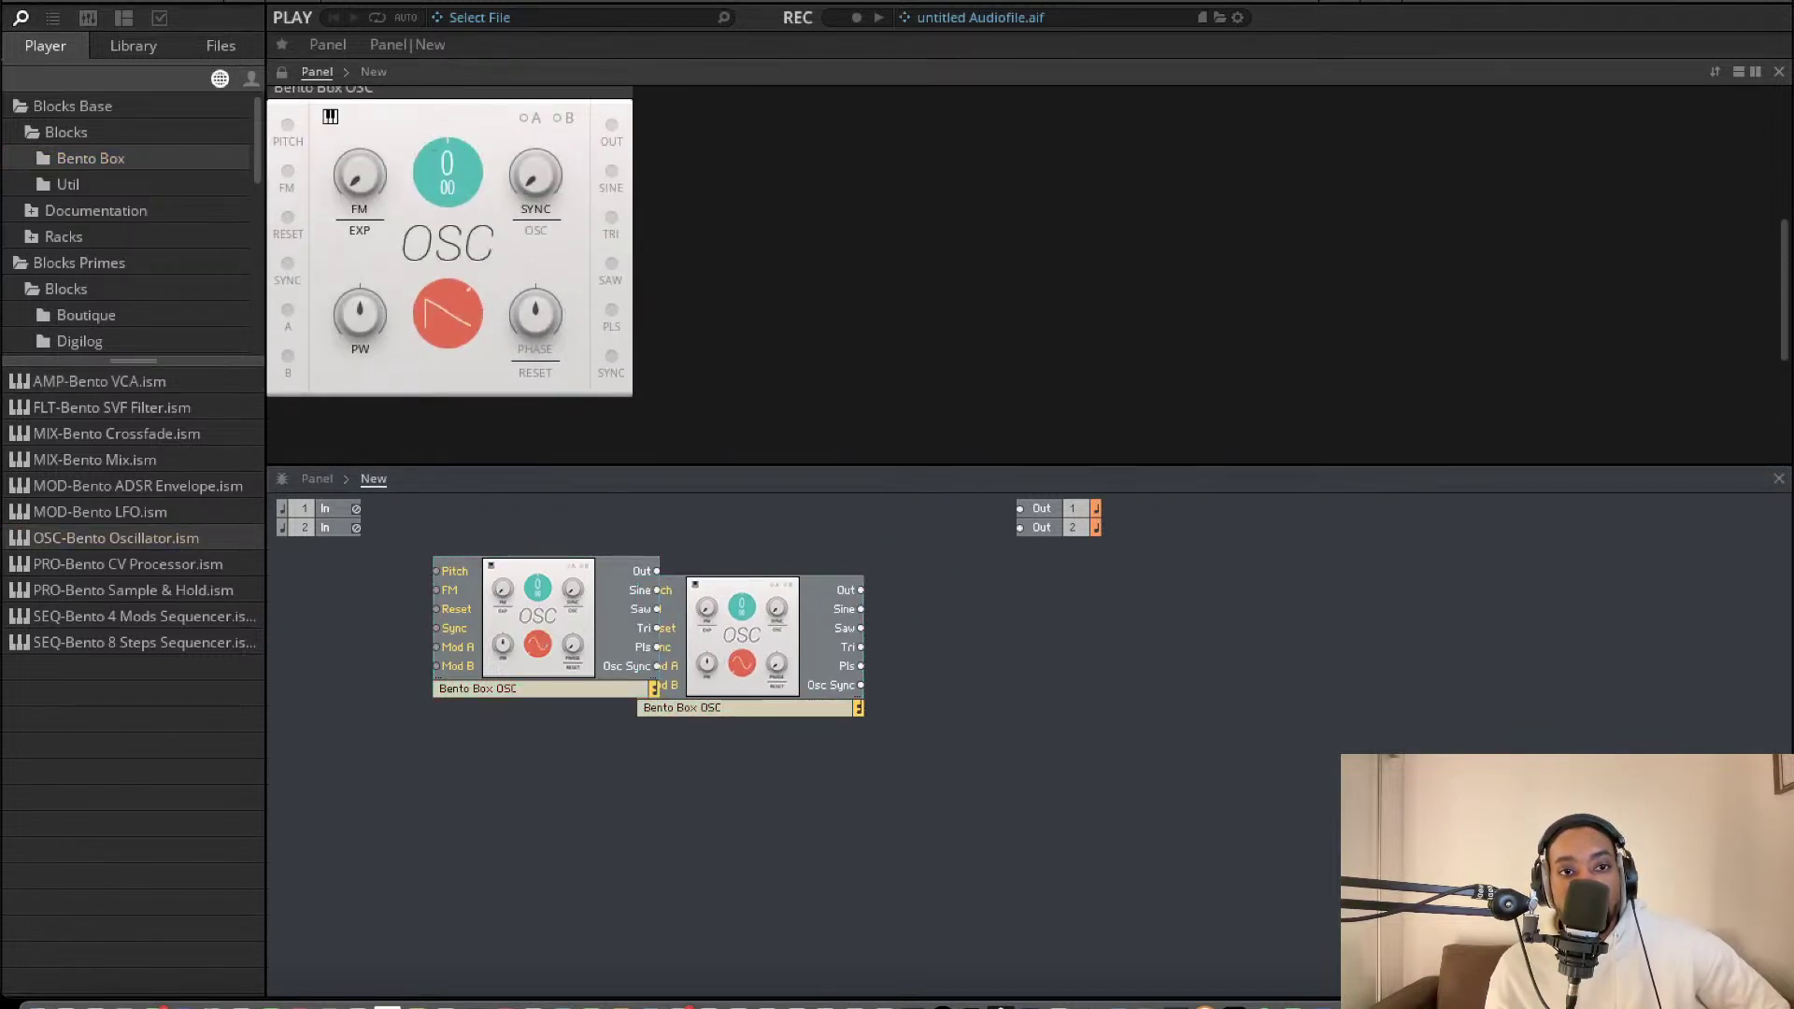
pyautogui.click(446, 323)
pyautogui.click(422, 286)
pyautogui.scroll(1, 421, 380)
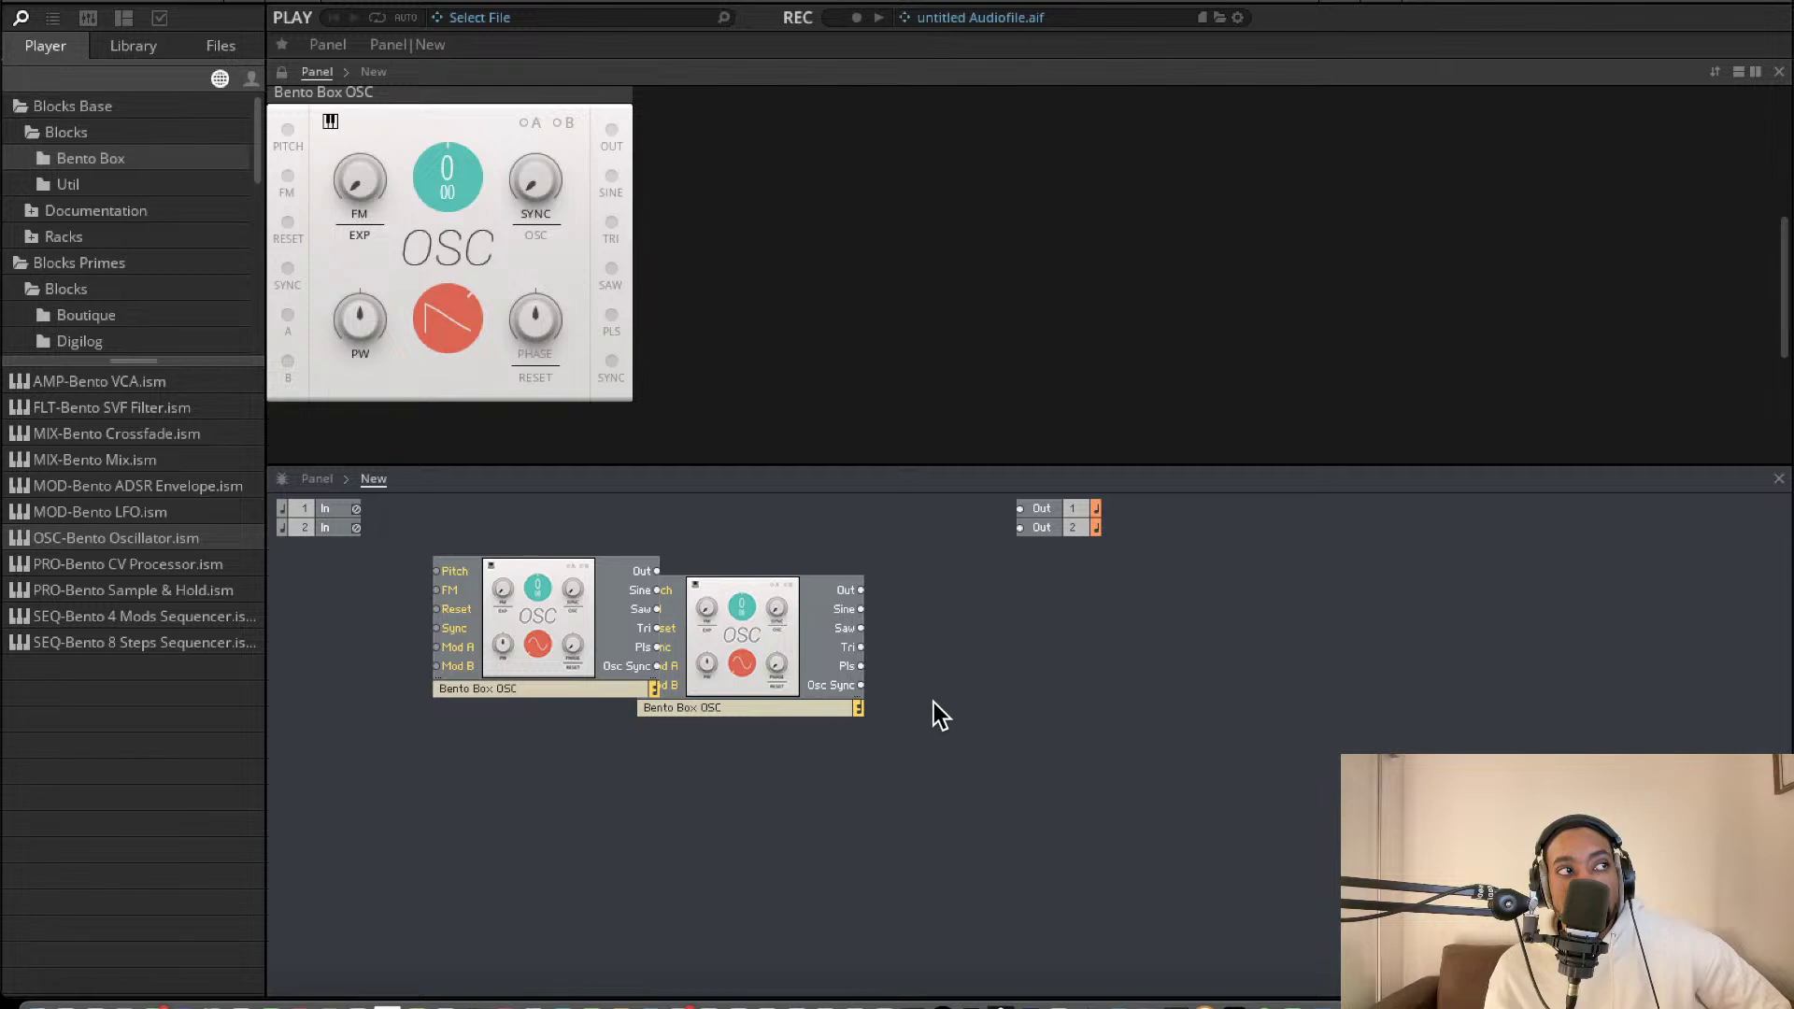
# Rearrange the two Bento Box OSC blocks side by side in the structure so that they no longer overlap
pyautogui.moveTo(794, 687); pyautogui.dragTo(827, 654)
pyautogui.scroll(-3, 564, 310)
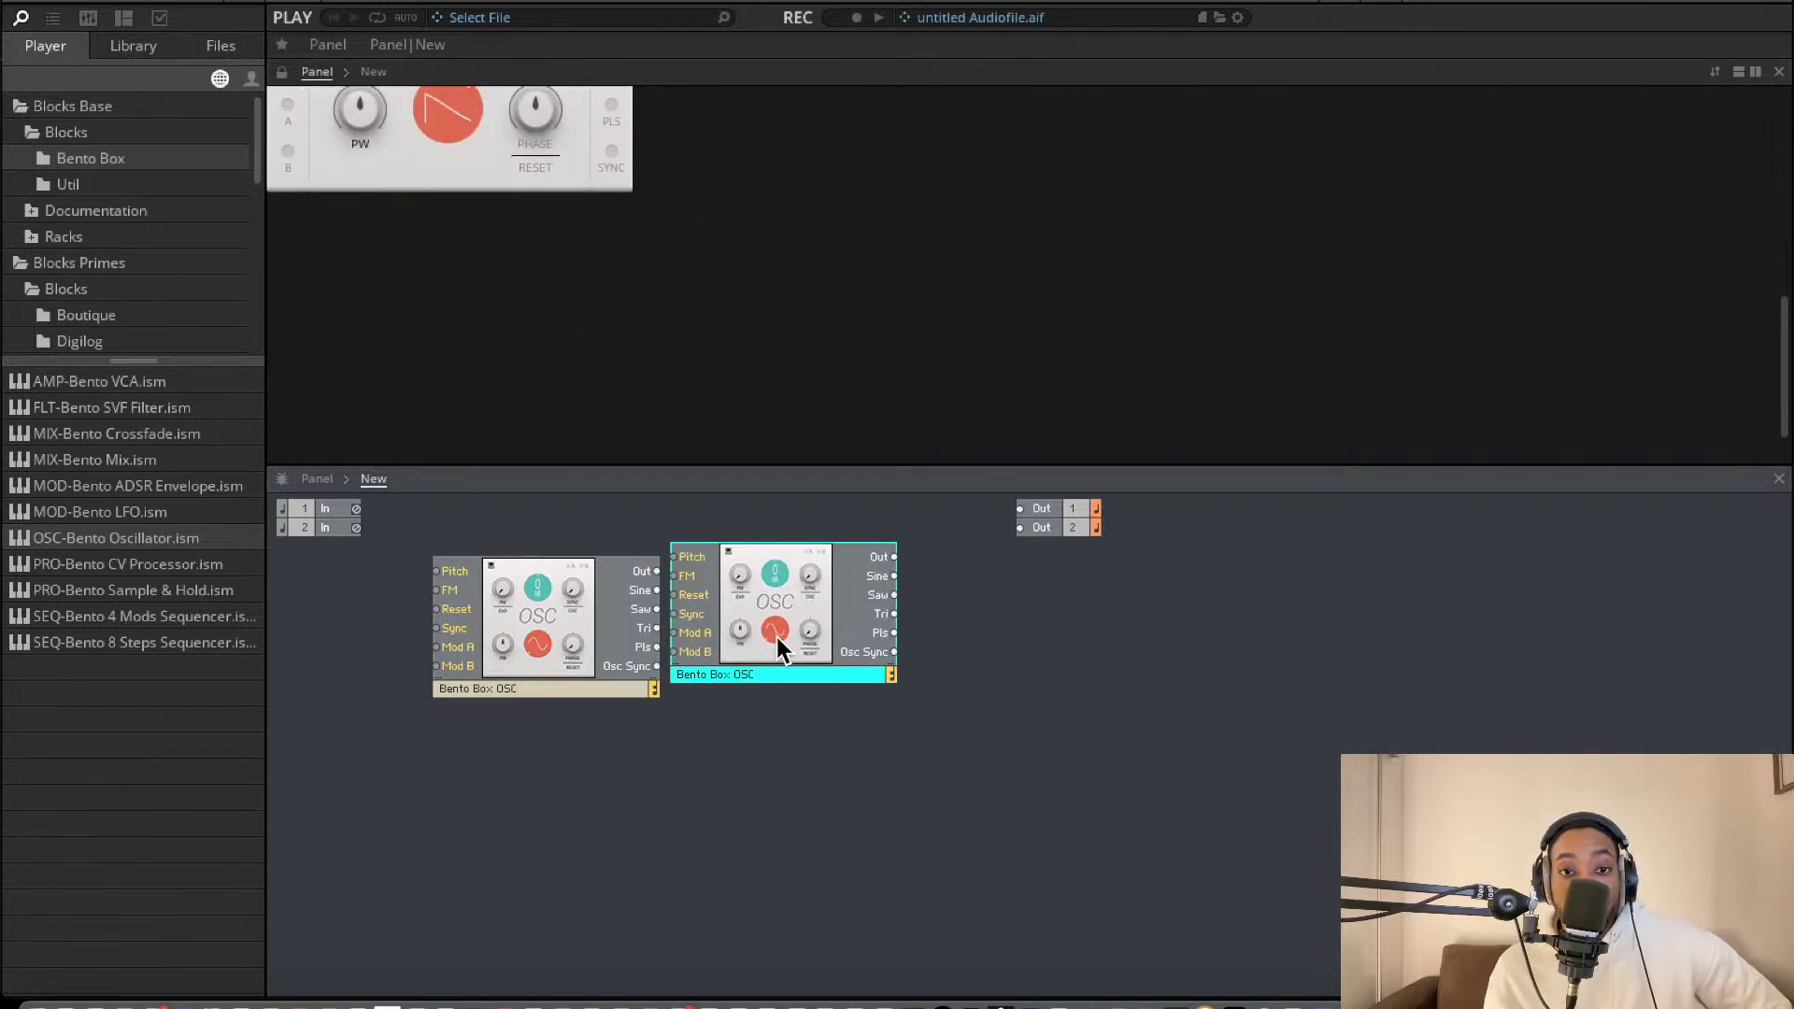
pyautogui.moveTo(764, 641); pyautogui.dragTo(451, 641)
pyautogui.moveTo(617, 638)
pyautogui.mouseDown()
pyautogui.moveTo(841, 609)
pyautogui.moveTo(612, 607)
pyautogui.mouseUp()
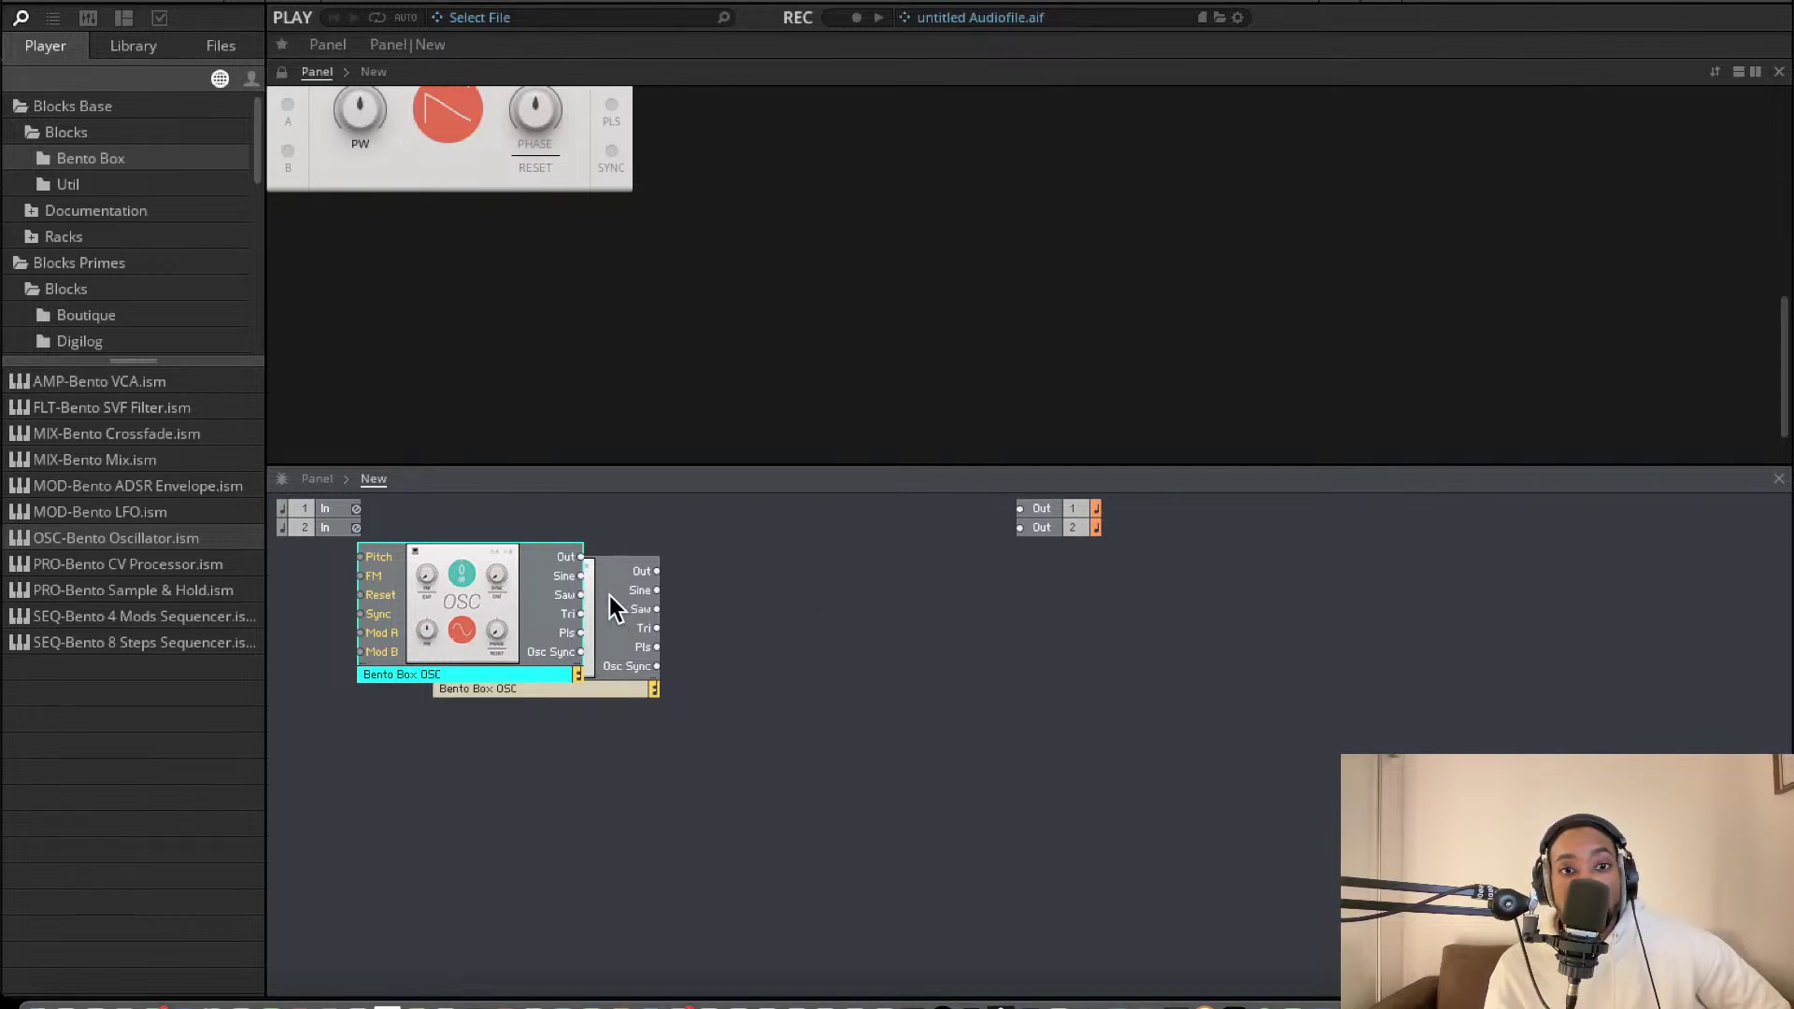
pyautogui.click(619, 689)
pyautogui.moveTo(619, 689); pyautogui.dragTo(859, 708)
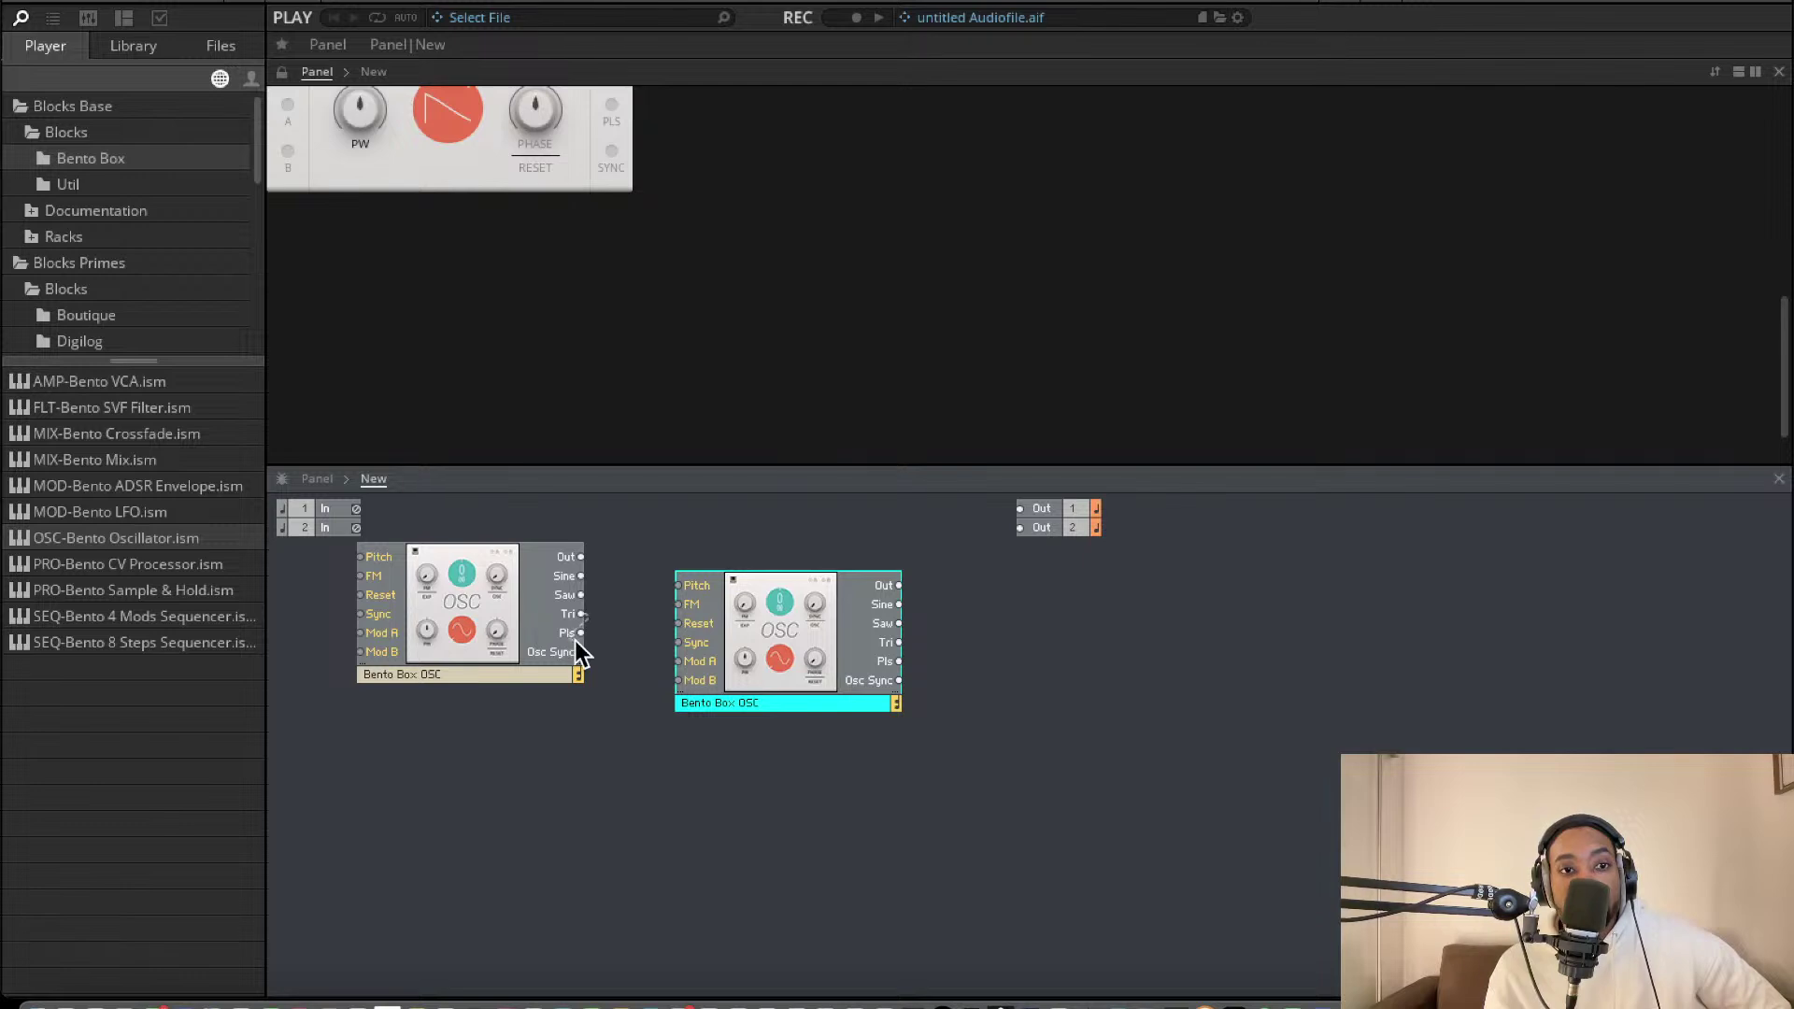
pyautogui.moveTo(551, 626)
pyautogui.mouseDown()
pyautogui.moveTo(575, 628)
pyautogui.moveTo(557, 622)
pyautogui.mouseUp()
# Add a Util Note In block from the Blocks Base Util folder before the two oscillators, moving them over to make room
pyautogui.click(68, 185)
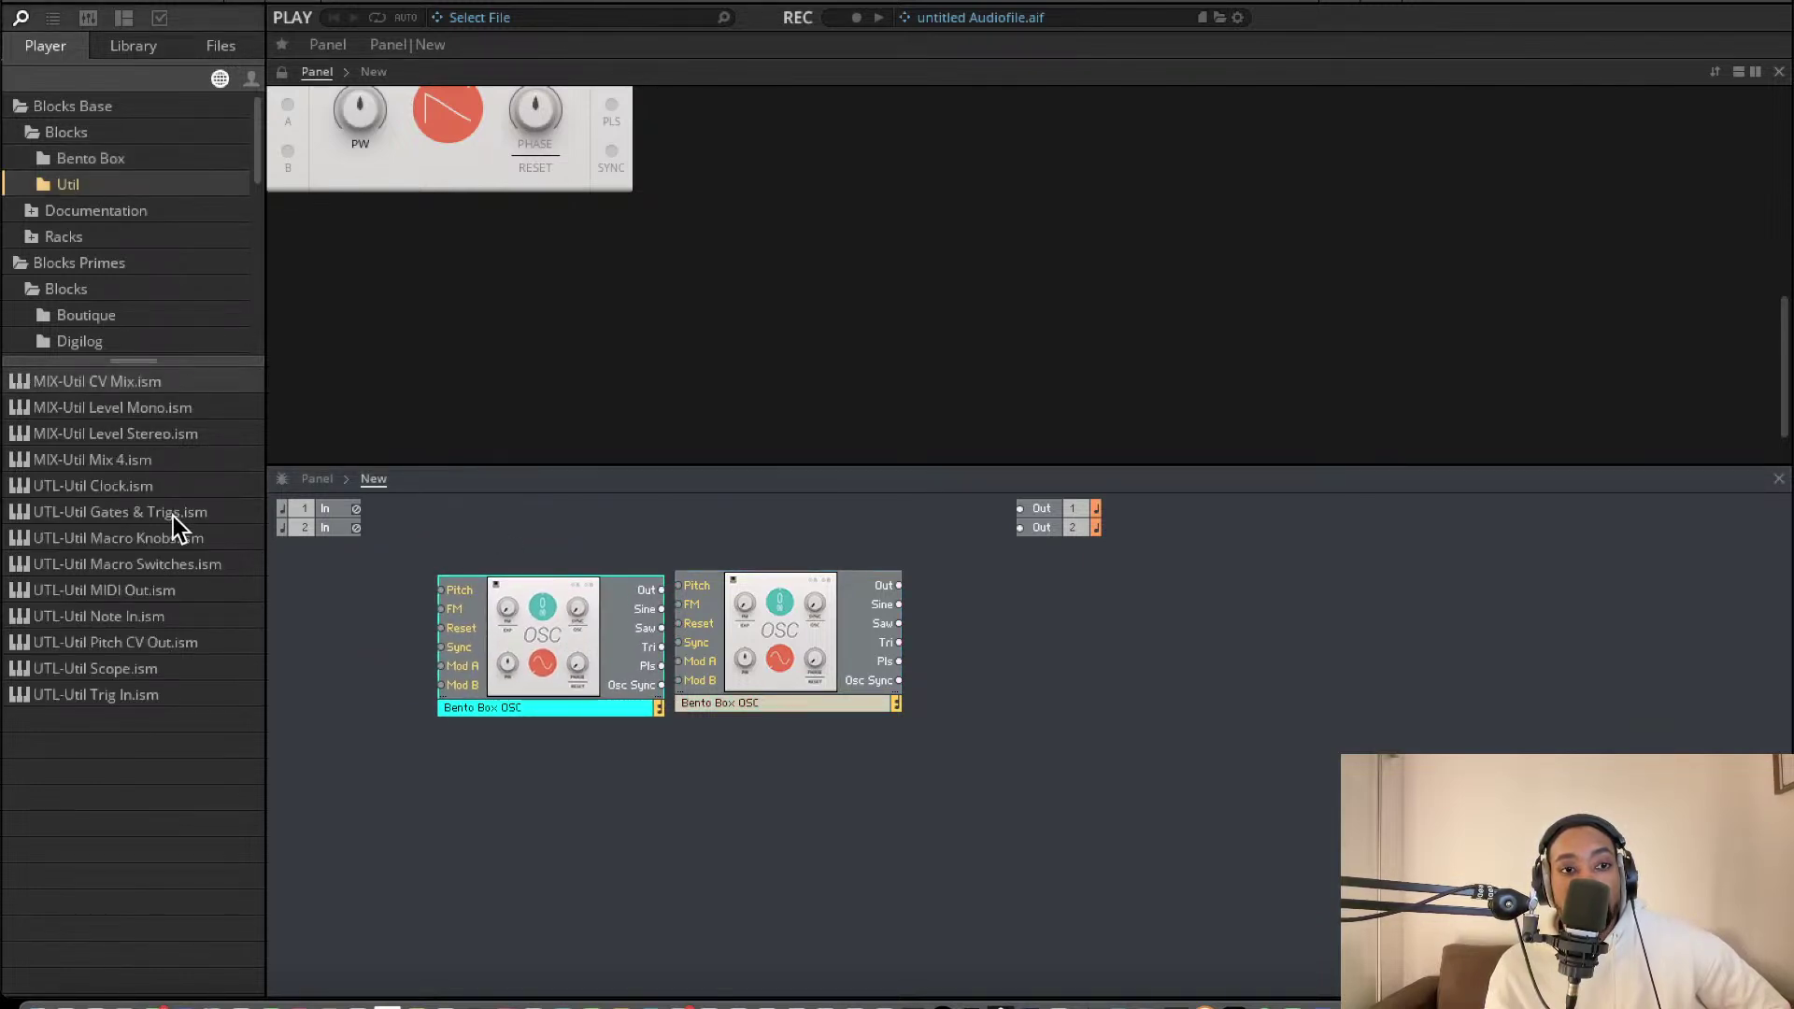
pyautogui.moveTo(140, 616); pyautogui.dragTo(400, 609)
pyautogui.moveTo(554, 563); pyautogui.dragTo(697, 604)
pyautogui.moveTo(592, 660); pyautogui.dragTo(724, 716)
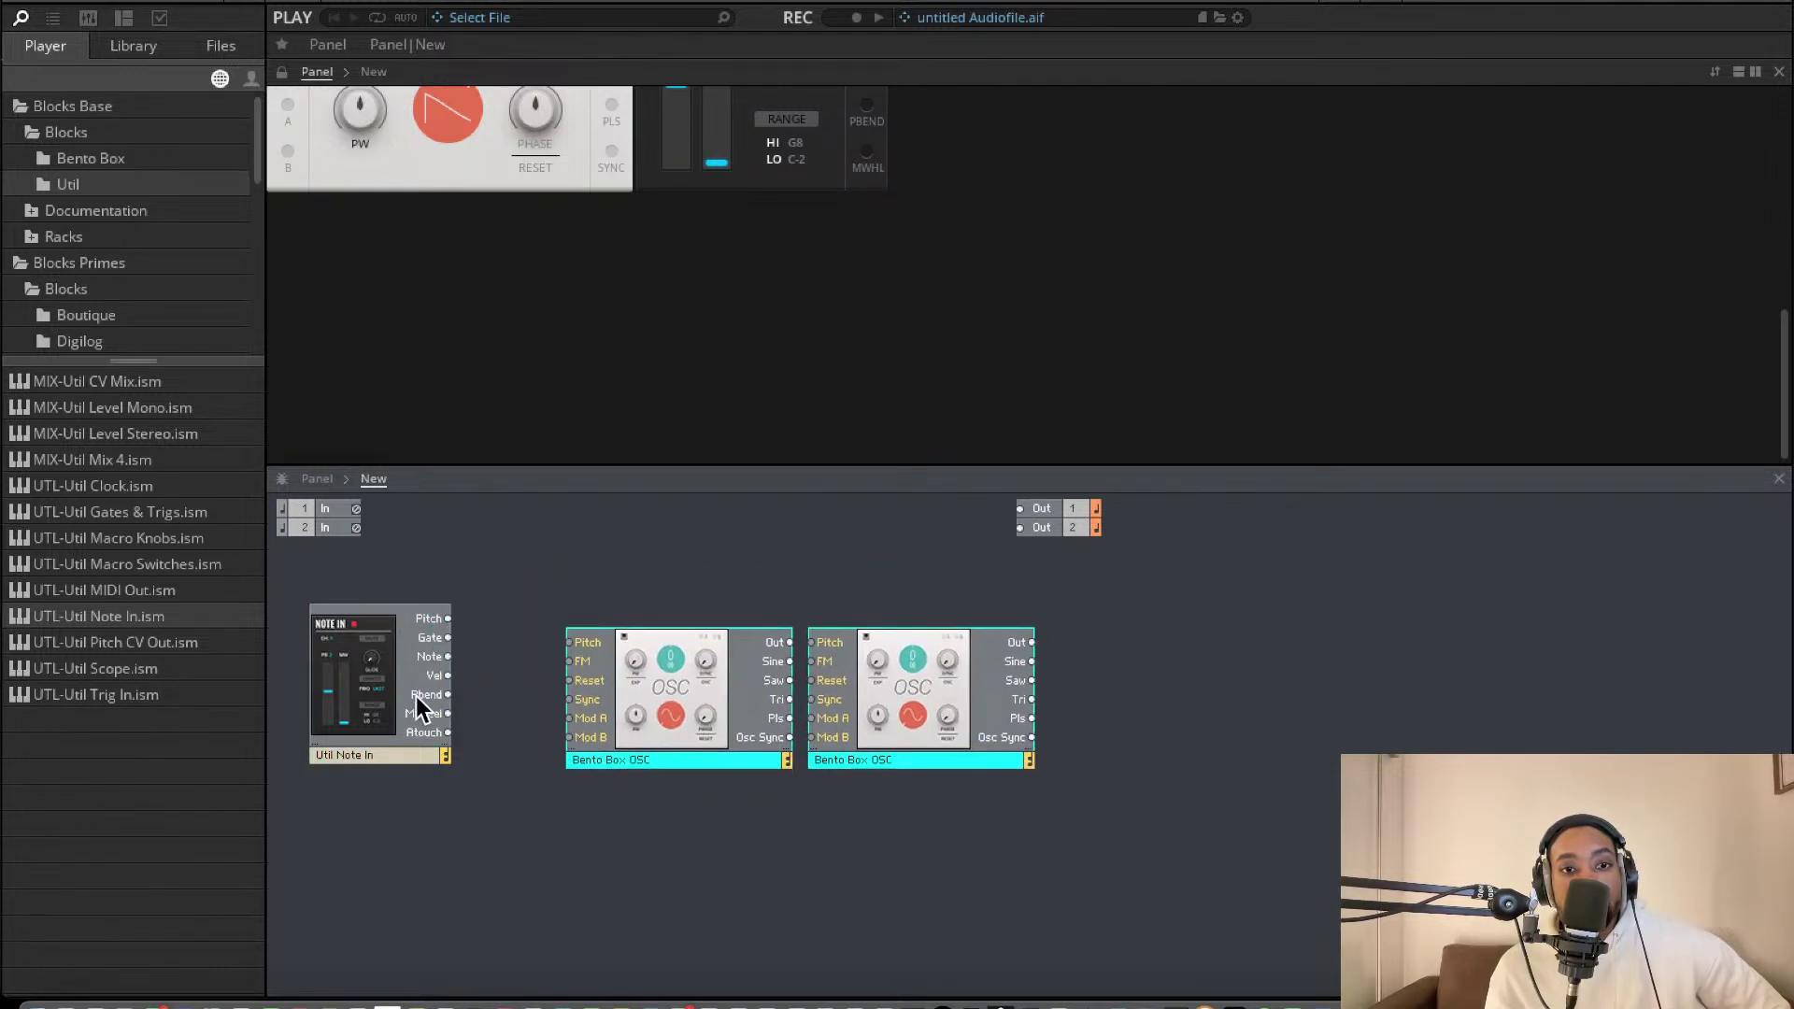
pyautogui.moveTo(321, 669); pyautogui.dragTo(374, 641)
pyautogui.moveTo(385, 611)
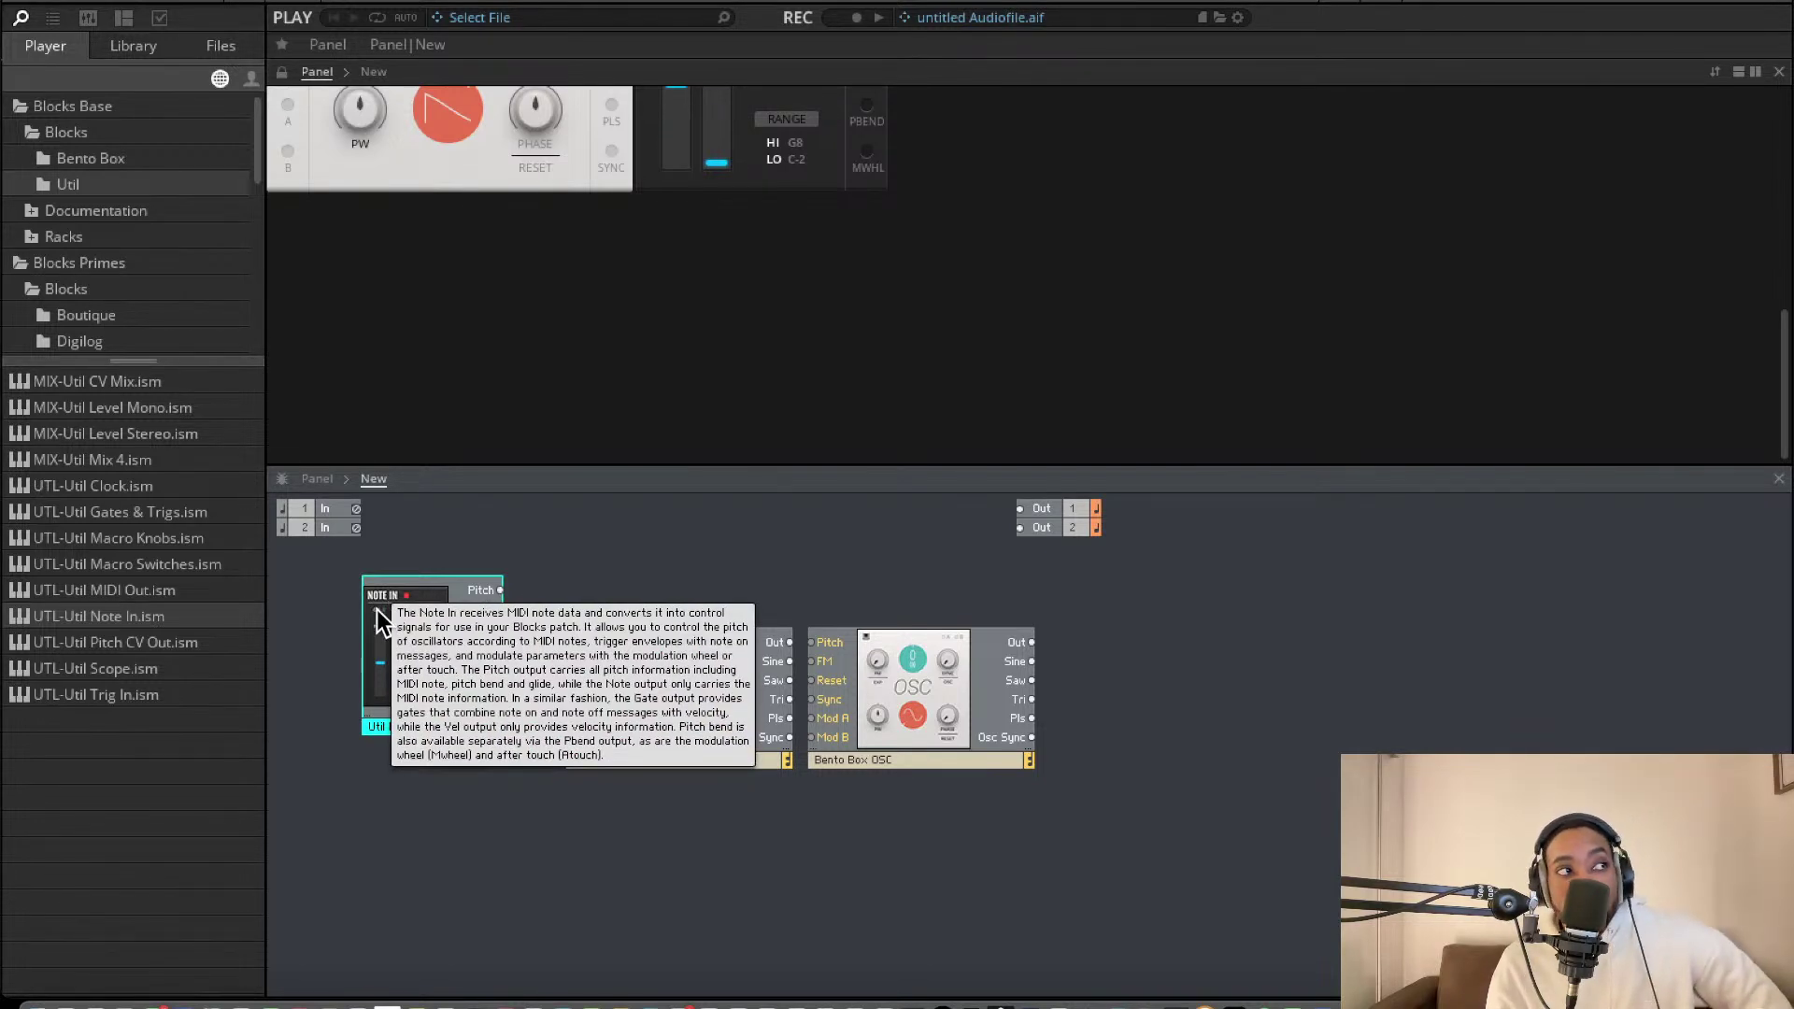
pyautogui.moveTo(490, 678)
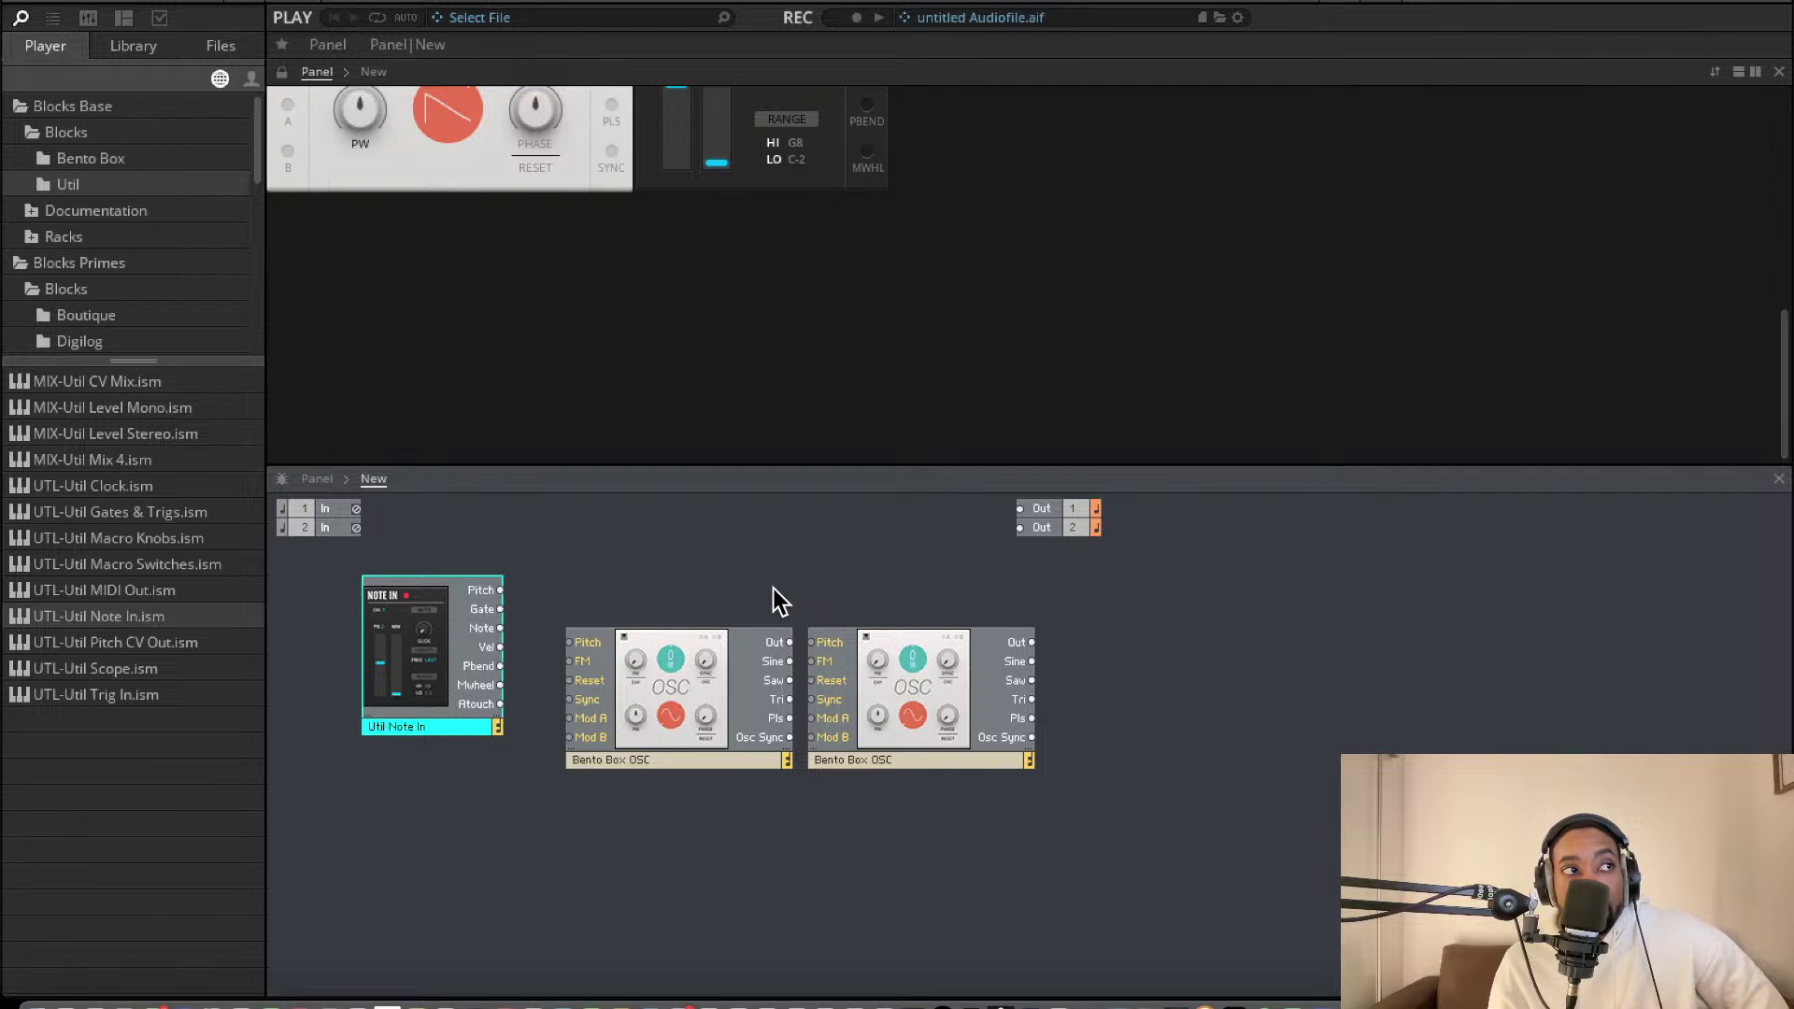
# Wire the Note In's Pitch output to both oscillators' Pitch inputs, placing one oscillator below the other
pyautogui.moveTo(501, 590); pyautogui.dragTo(572, 643)
pyautogui.moveTo(865, 652); pyautogui.dragTo(612, 807)
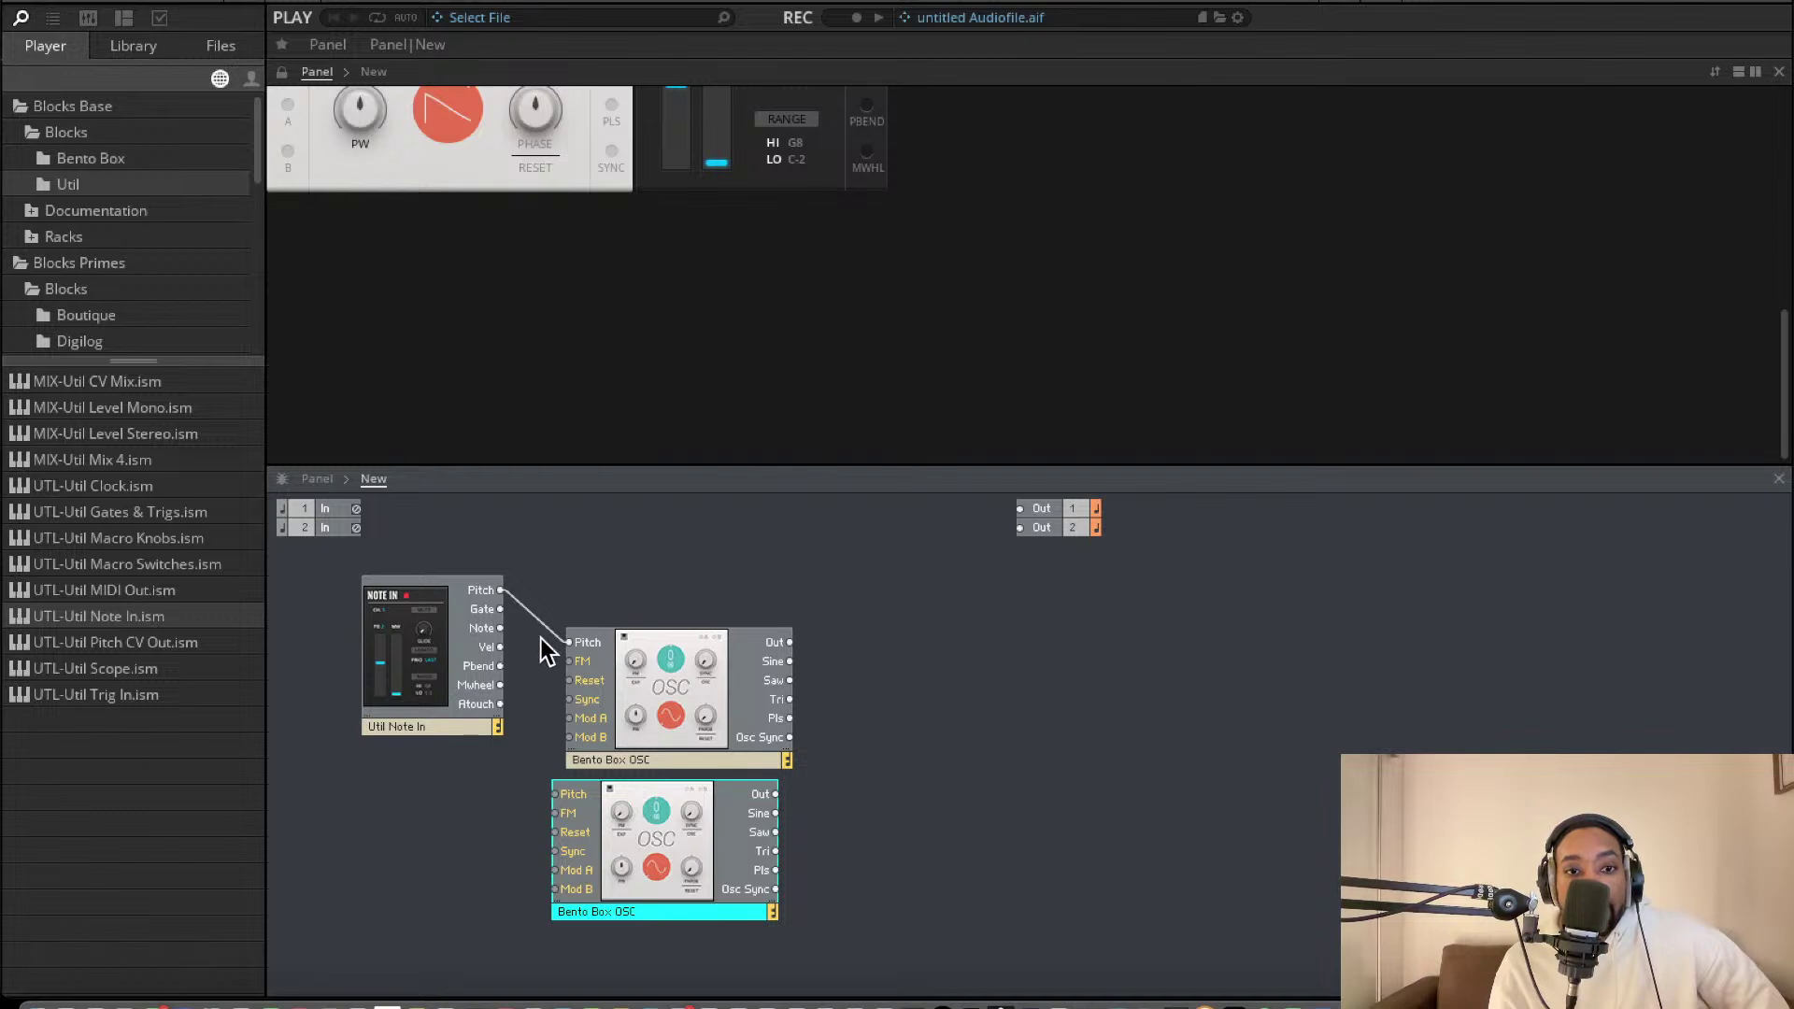
pyautogui.moveTo(501, 591); pyautogui.dragTo(521, 675)
pyautogui.moveTo(502, 592); pyautogui.dragTo(556, 795)
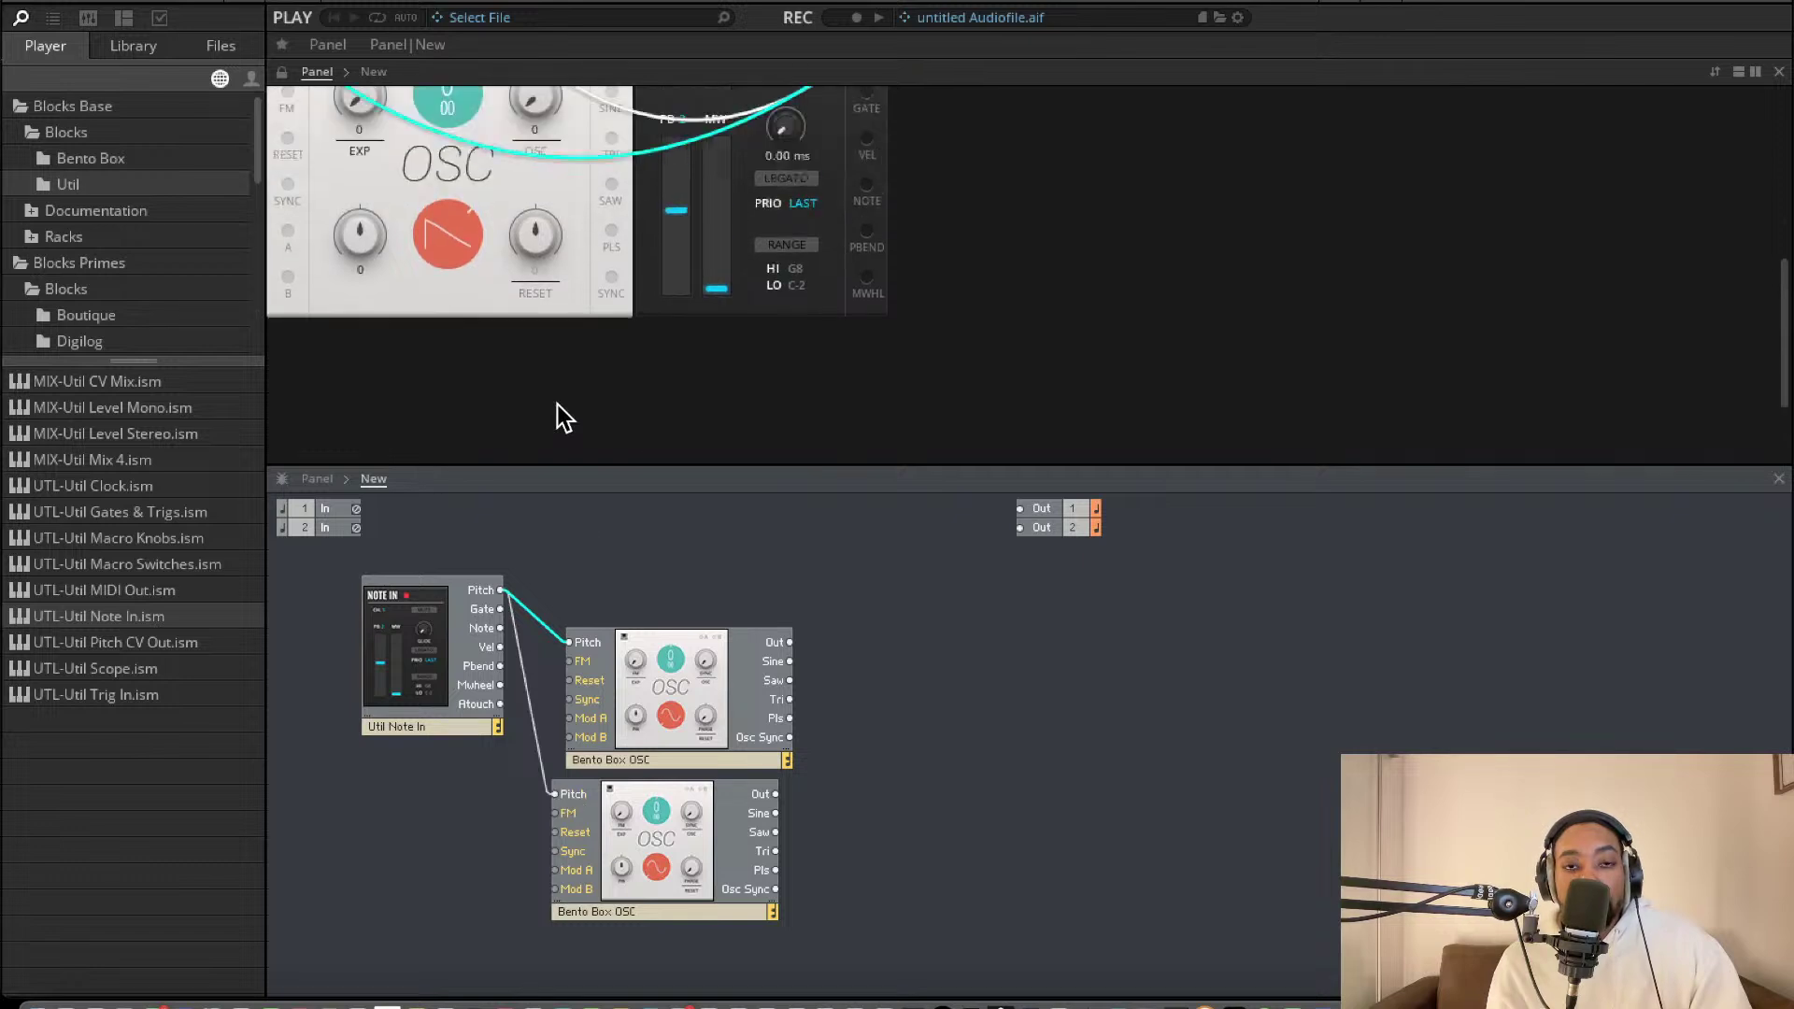
# Rearrange the panel into one row with Util Note In first, followed by the two Bento Box oscillators
pyautogui.moveTo(748, 374); pyautogui.dragTo(402, 352)
pyautogui.scroll(-1, 355, 351)
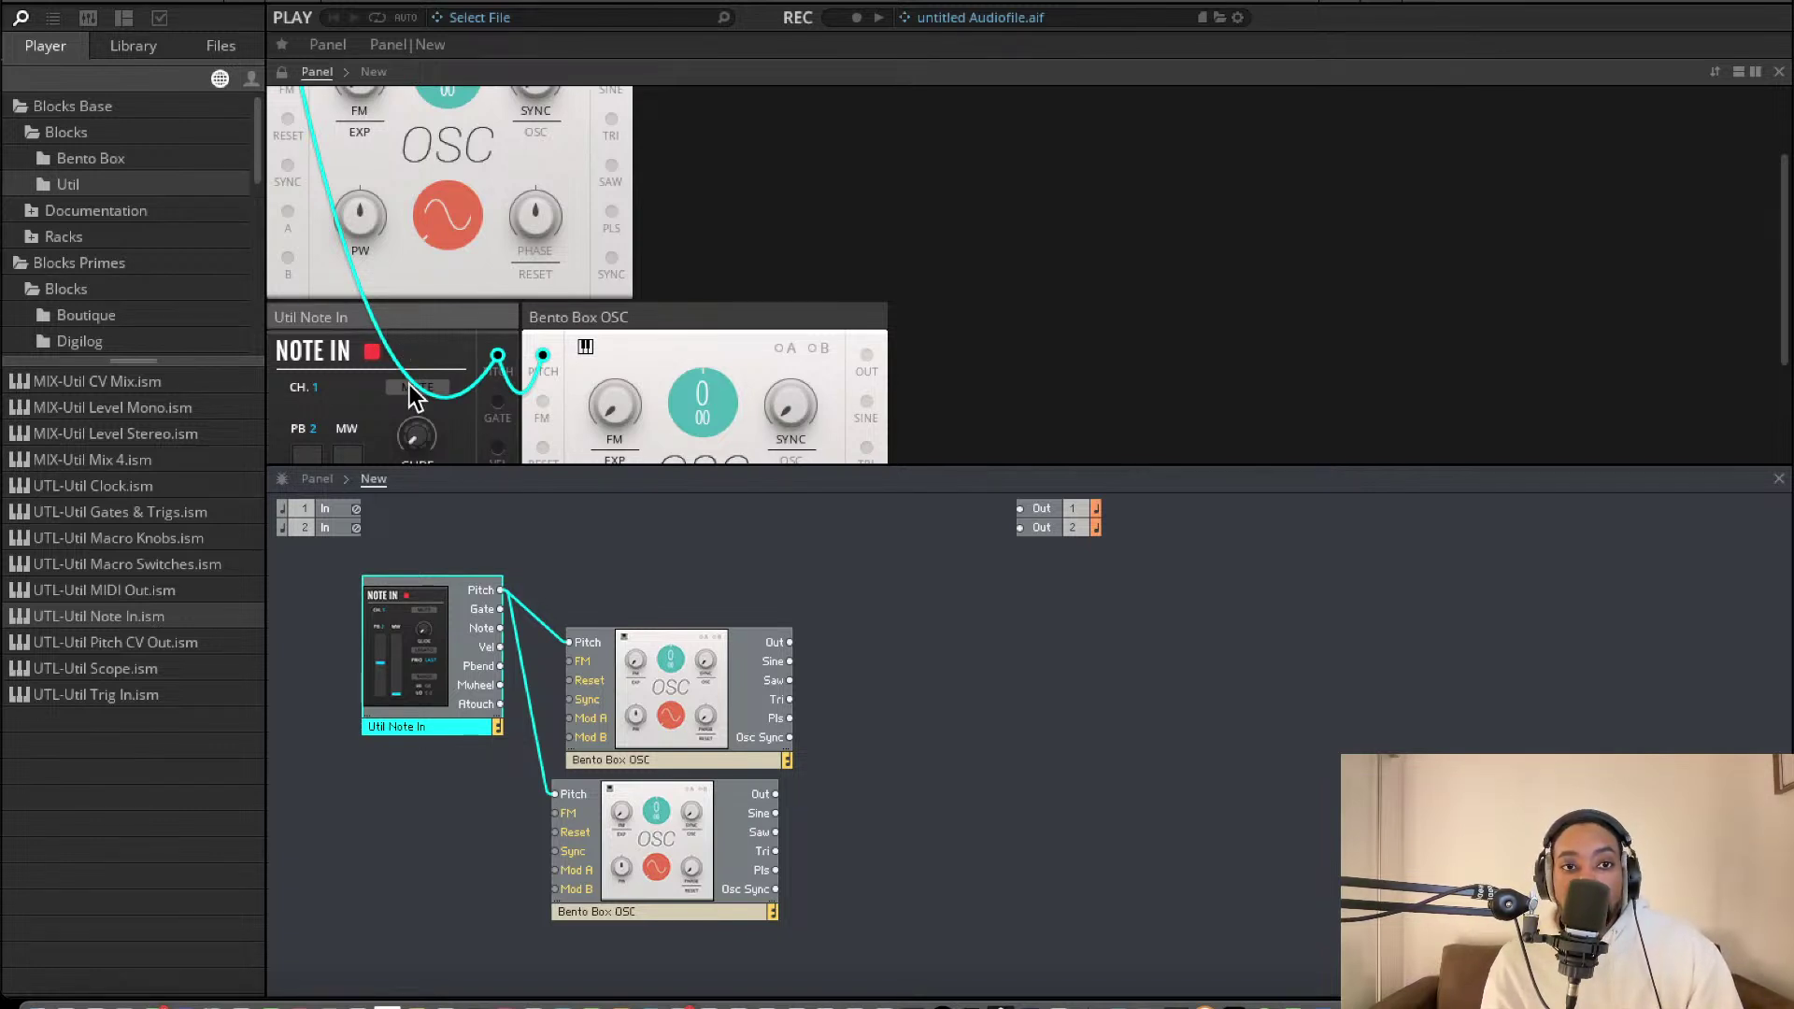
pyautogui.scroll(2, 396, 395)
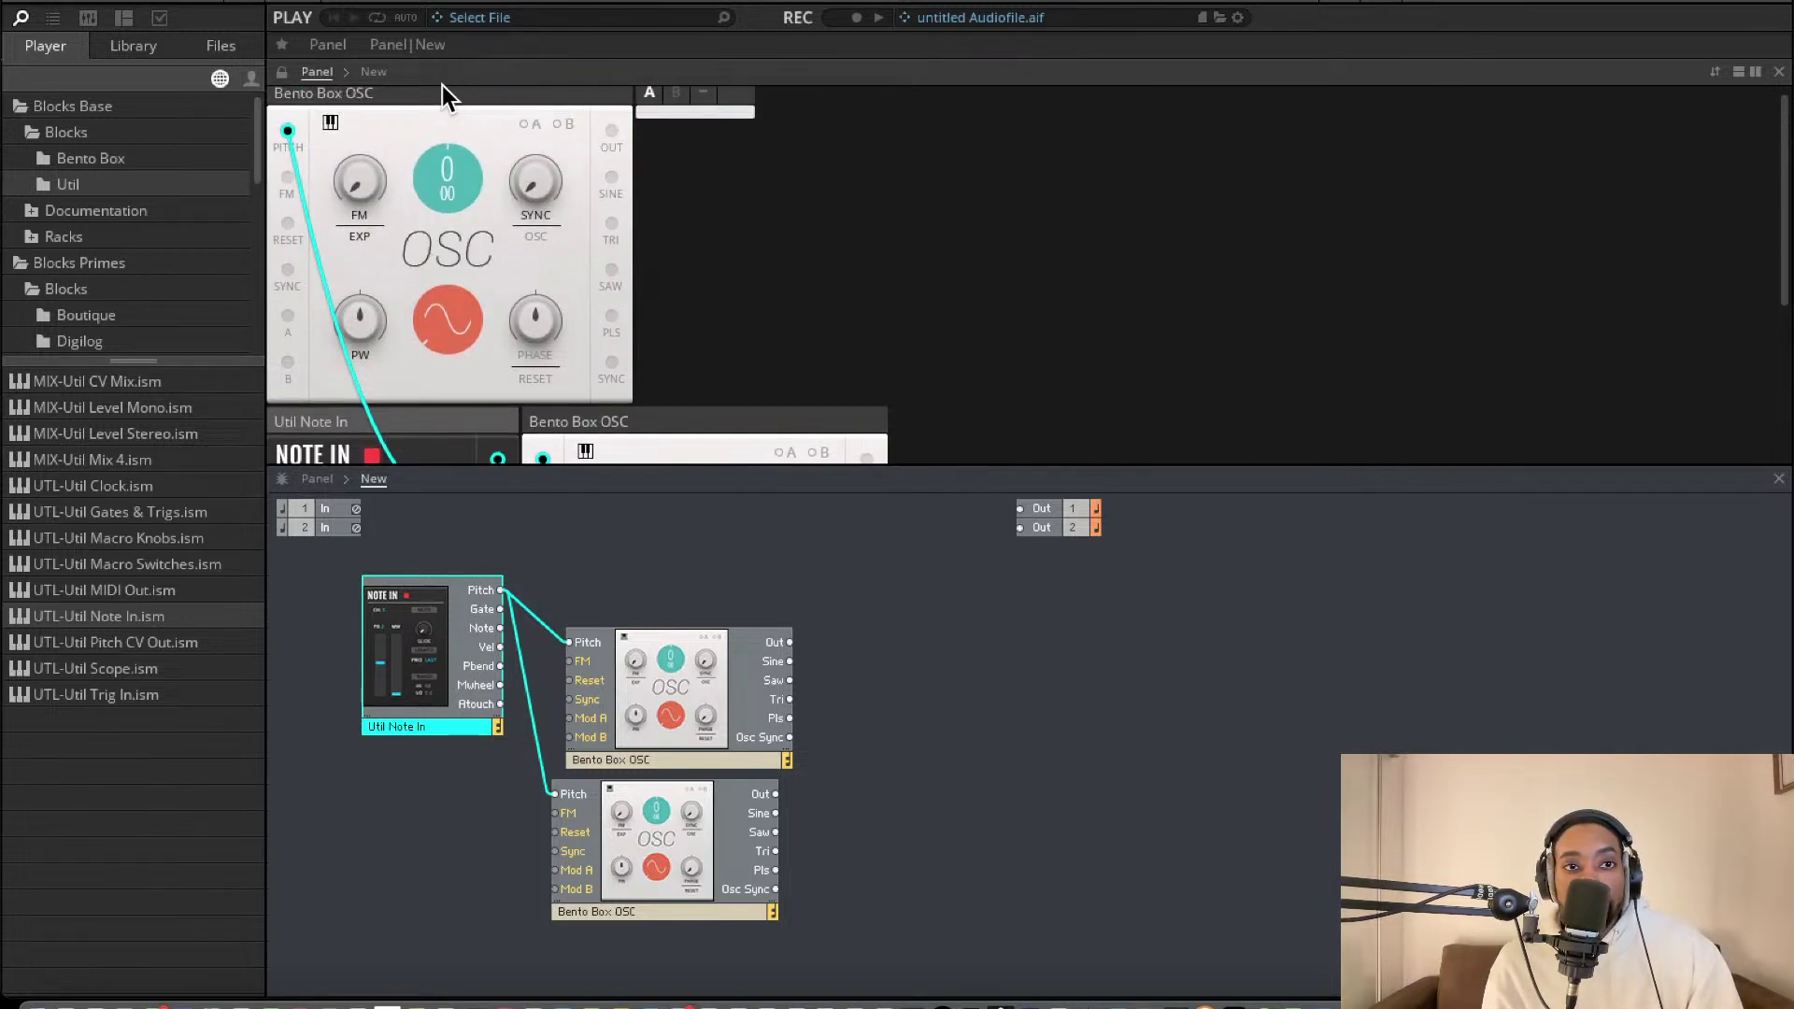
pyautogui.moveTo(437, 94); pyautogui.dragTo(1206, 420)
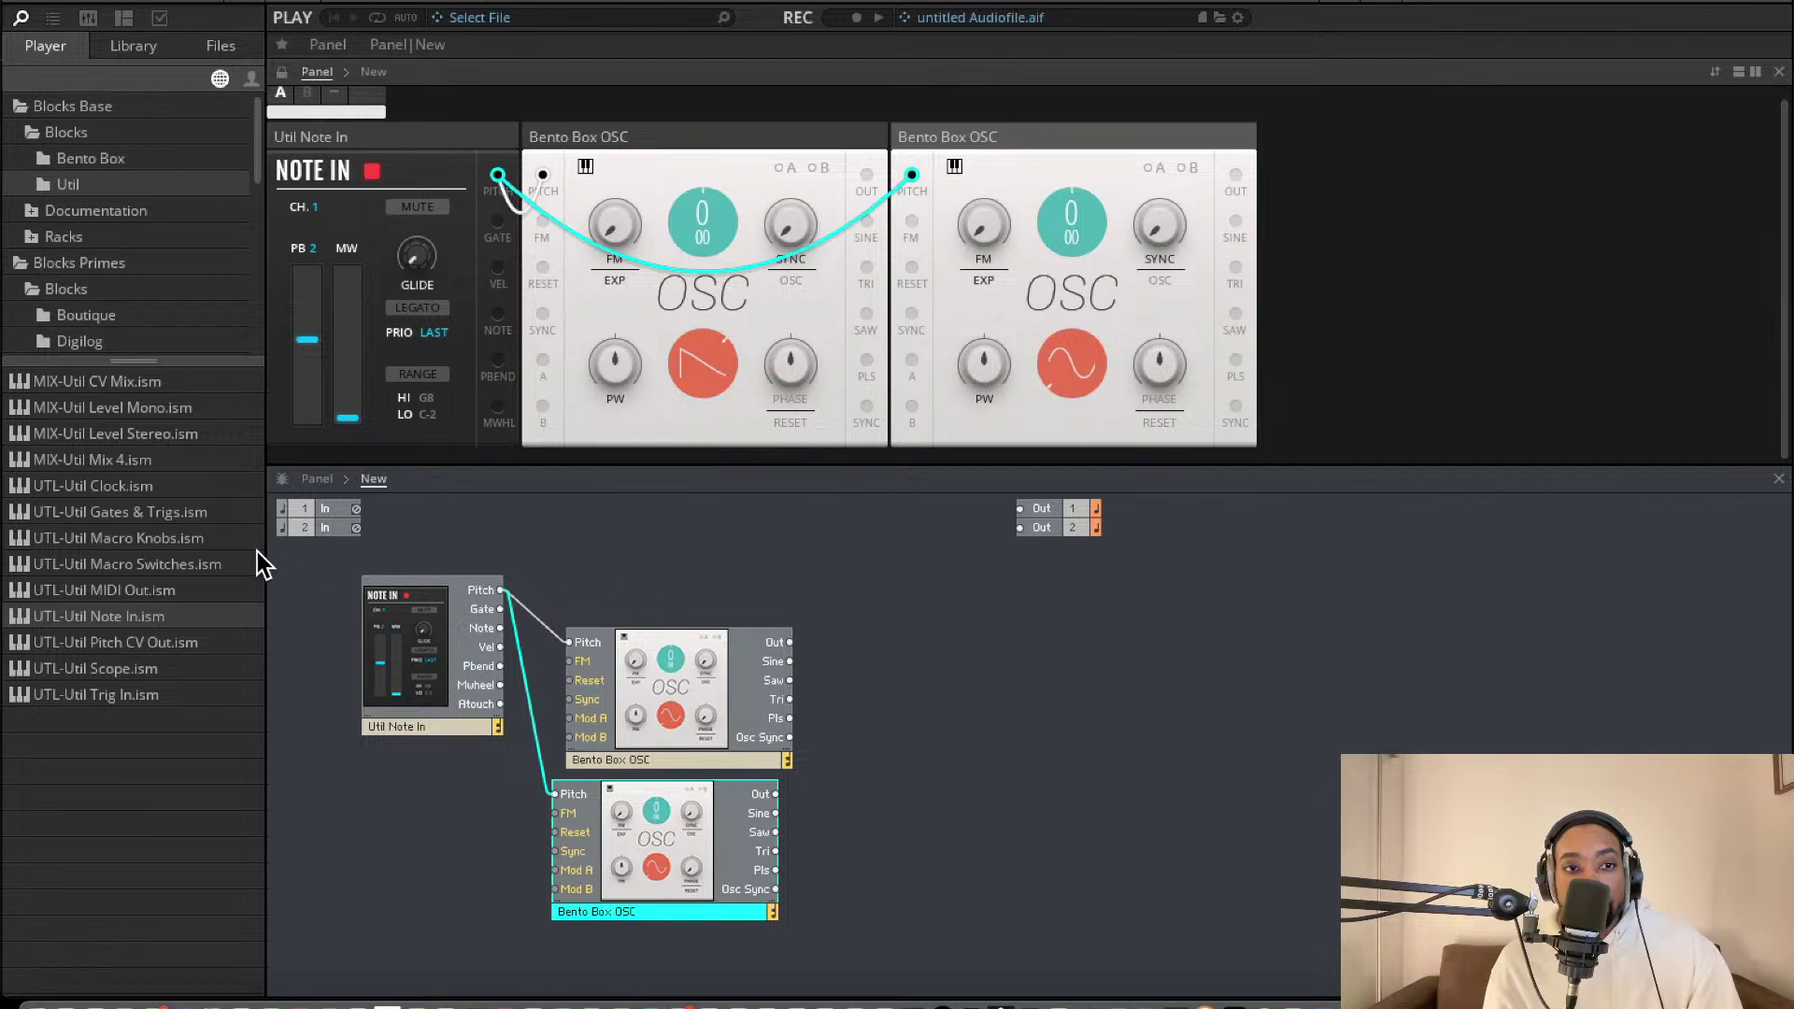
# Add a Bento Mix block and wire the two oscillators' Out ports to its In 1 and In 2
pyautogui.click(120, 462)
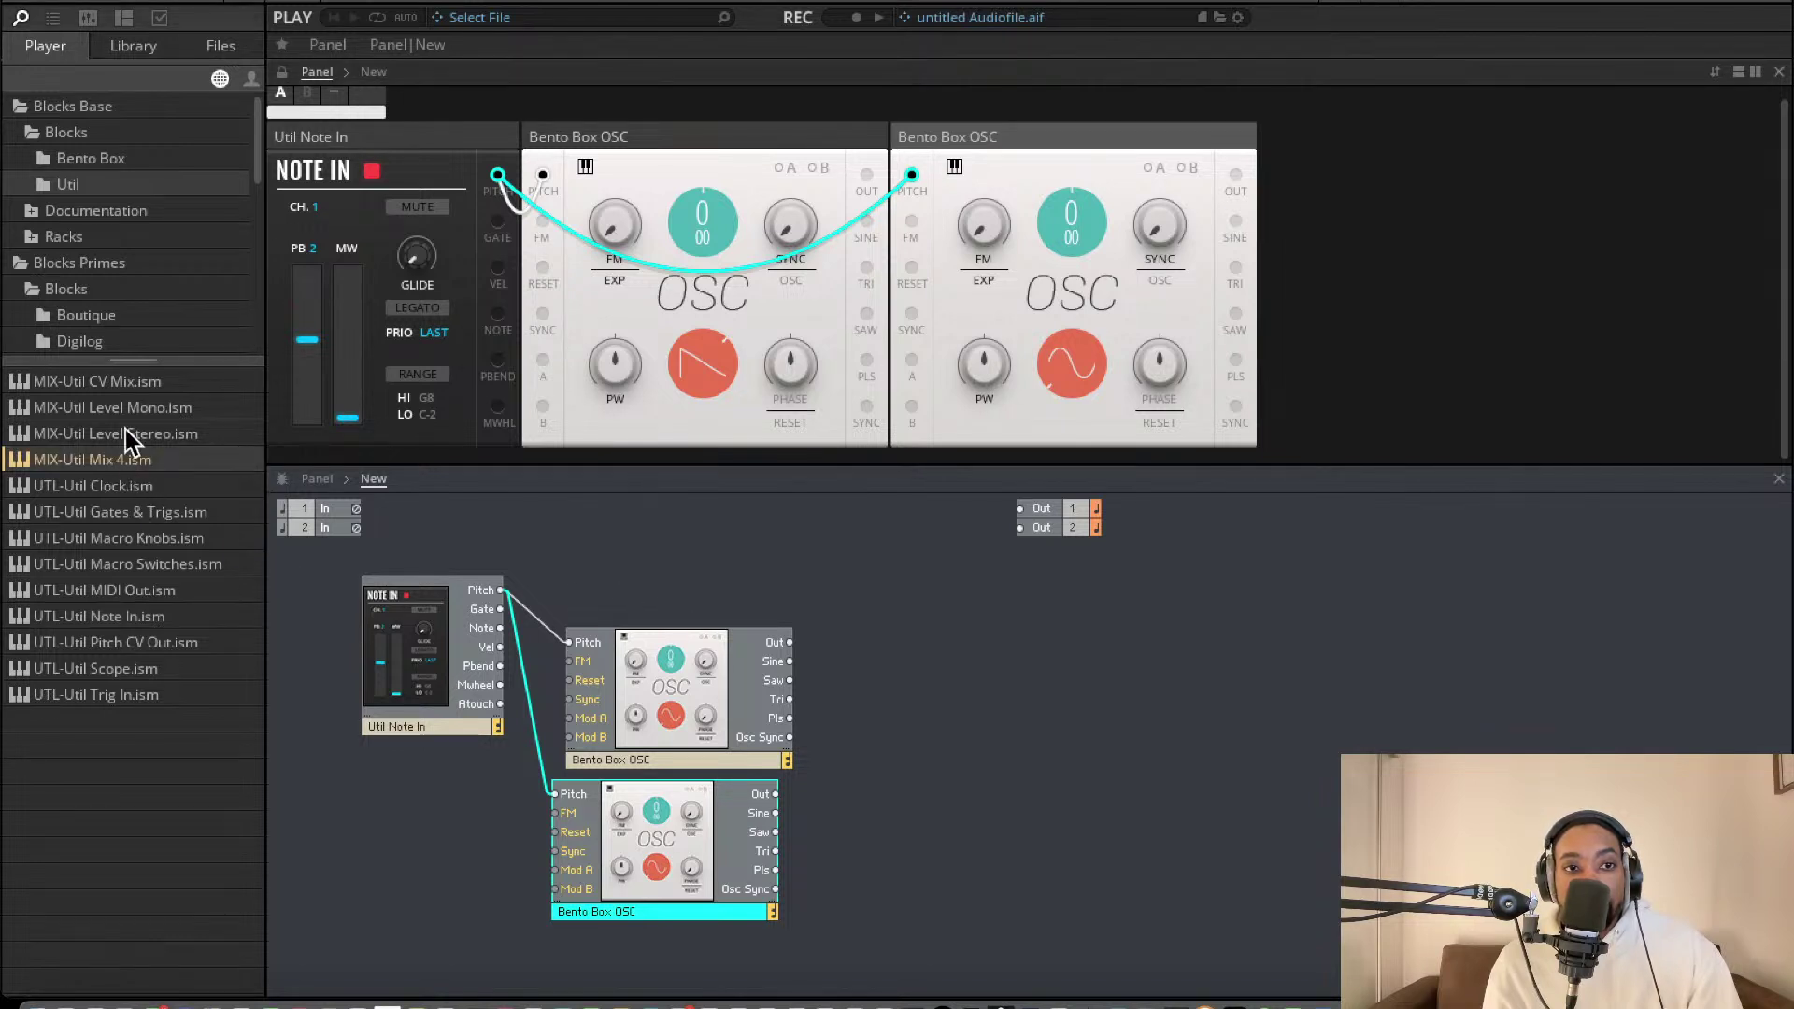
pyautogui.click(91, 159)
pyautogui.moveTo(130, 461); pyautogui.dragTo(791, 643)
pyautogui.moveTo(917, 718); pyautogui.dragTo(778, 794)
pyautogui.moveTo(1012, 756); pyautogui.dragTo(946, 699)
pyautogui.moveTo(1005, 495); pyautogui.dragTo(1110, 565)
pyautogui.click(1110, 564)
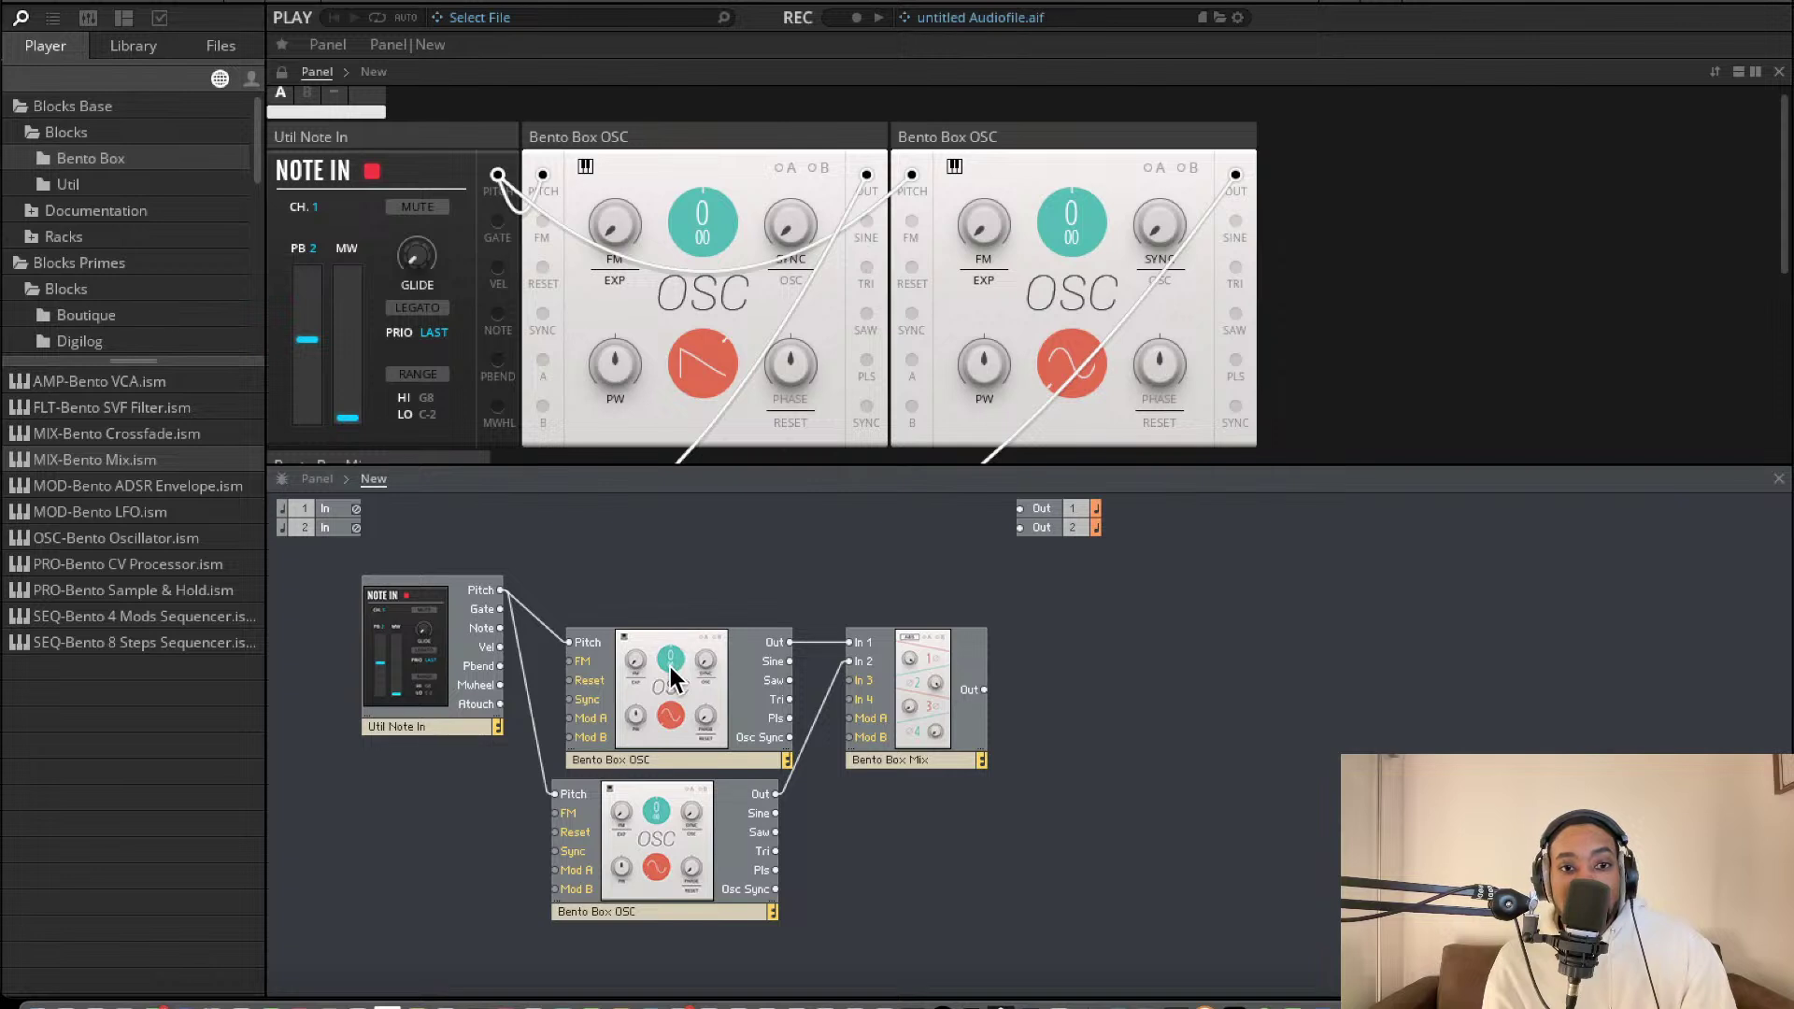
# Rename the upper oscillator Bento Box OSC1 and the lower one Bento Box OSC2 in the structure
pyautogui.moveTo(672, 667); pyautogui.dragTo(648, 659)
pyautogui.press('Right')
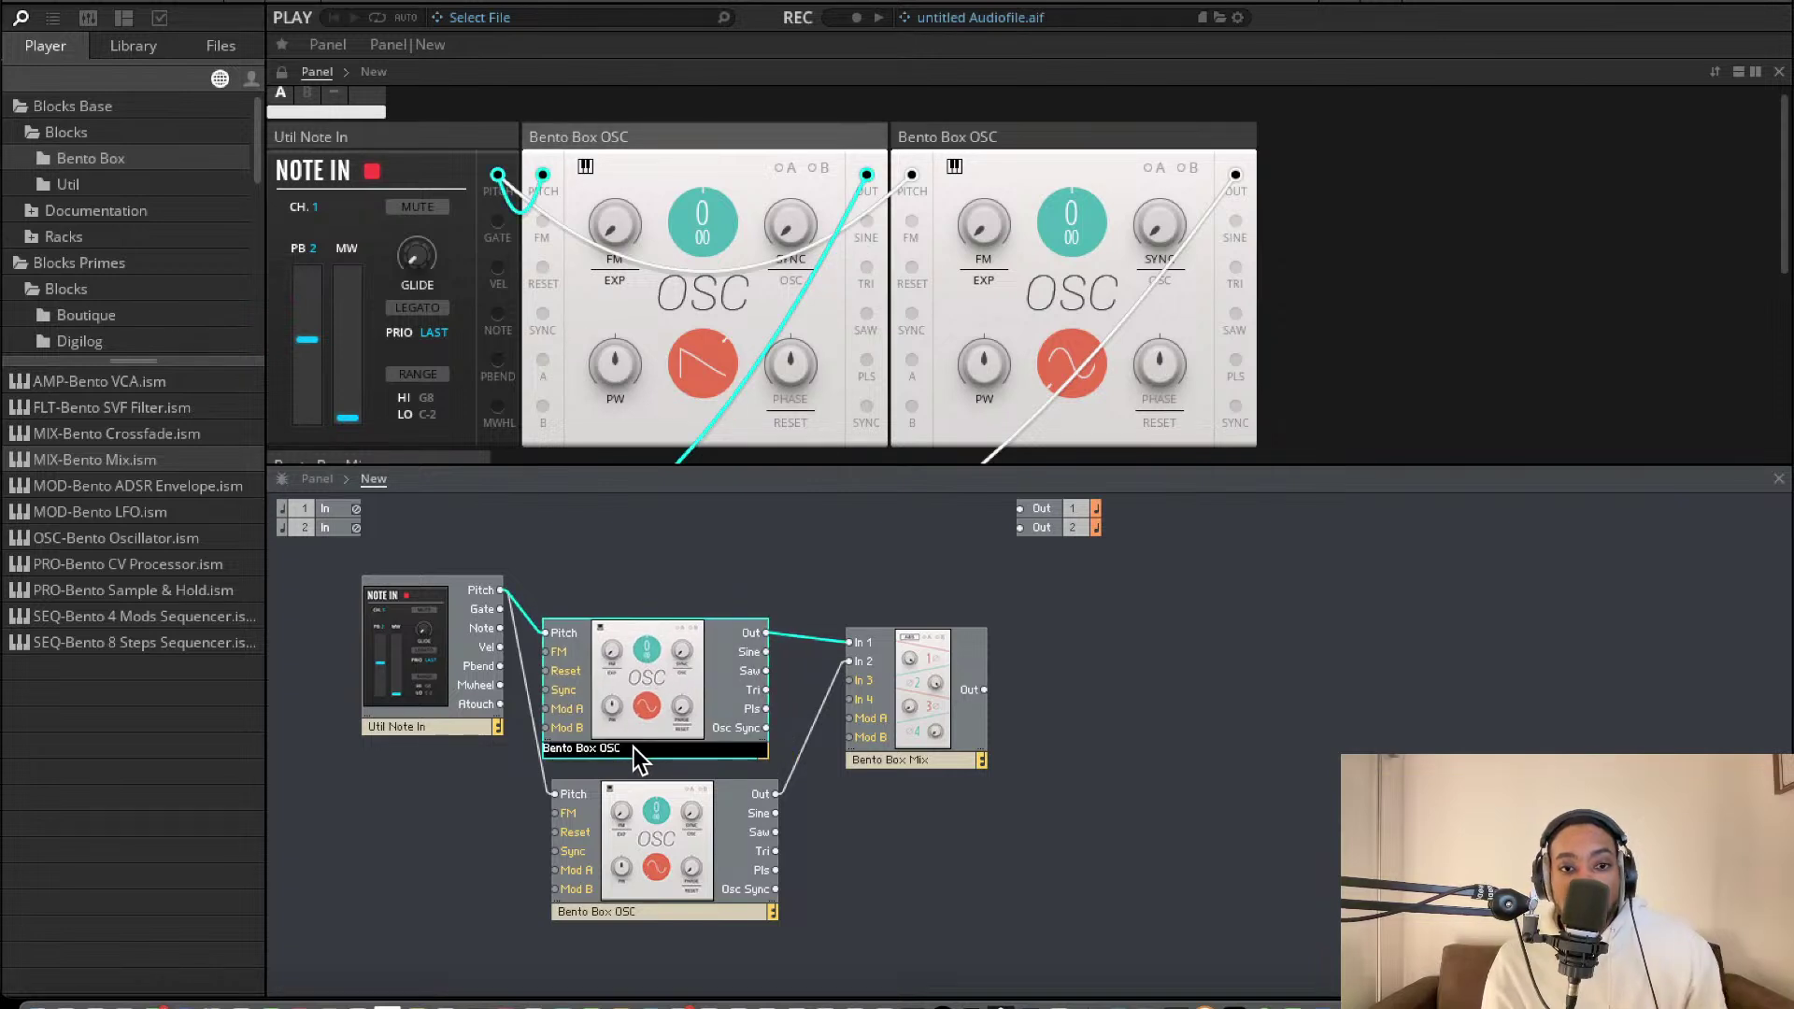
pyautogui.write('1')
pyautogui.doubleClick(635, 909)
pyautogui.press('Right')
pyautogui.write('2')
pyautogui.click(958, 888)
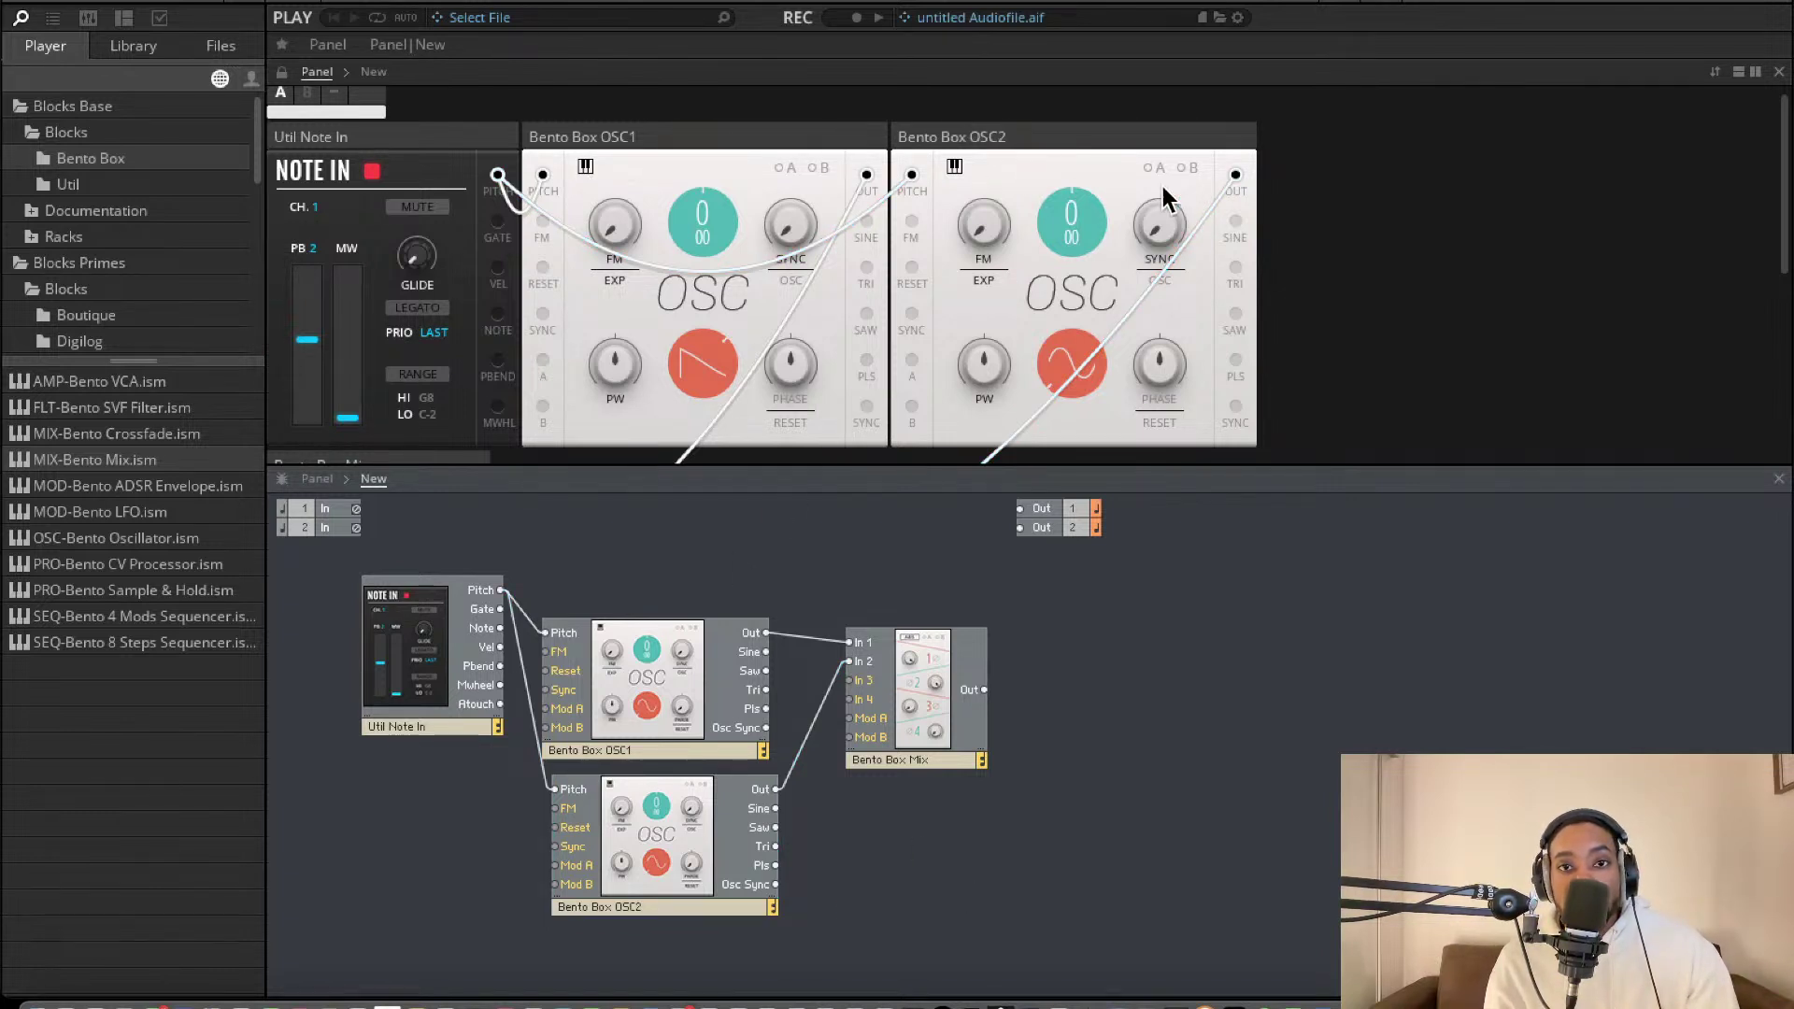
# Arrange the panel blocks in one row in signal order: Util Note In, OSC1, OSC2, Bento Box Mix
pyautogui.scroll(-3, 1005, 244)
pyautogui.moveTo(432, 331); pyautogui.dragTo(1230, 188)
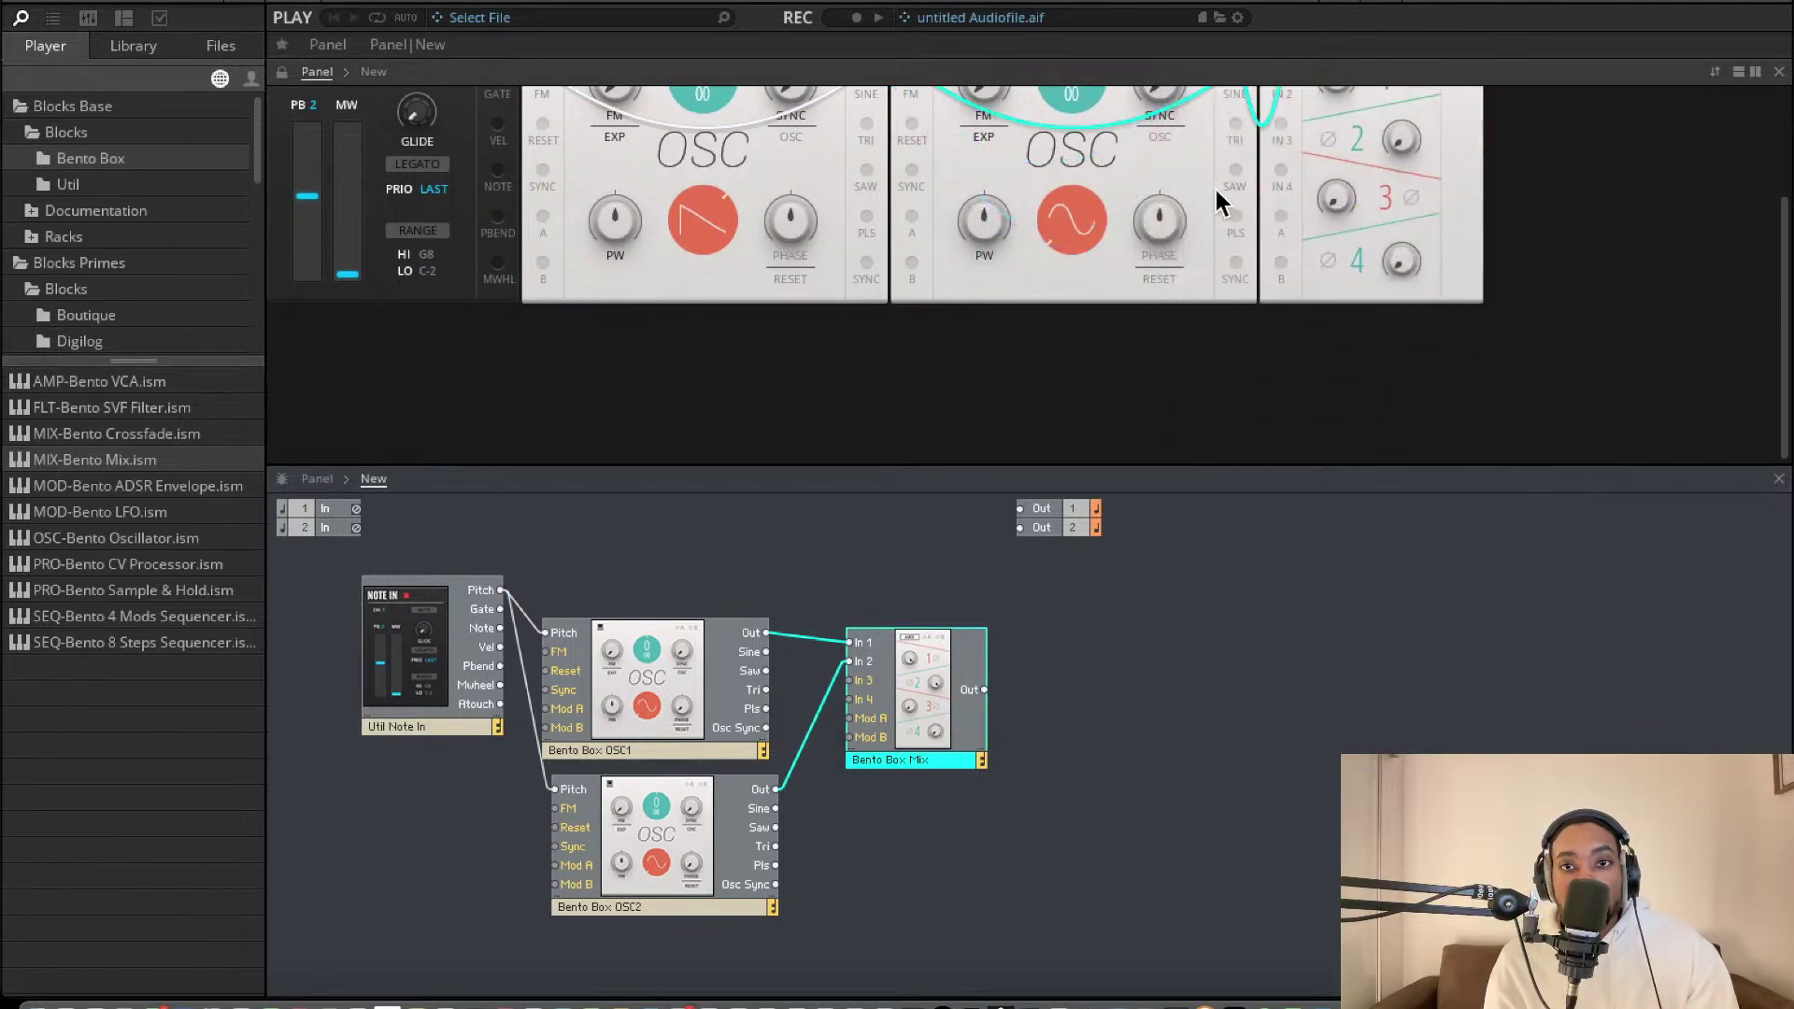
pyautogui.scroll(3, 989, 248)
pyautogui.moveTo(439, 145); pyautogui.dragTo(540, 97)
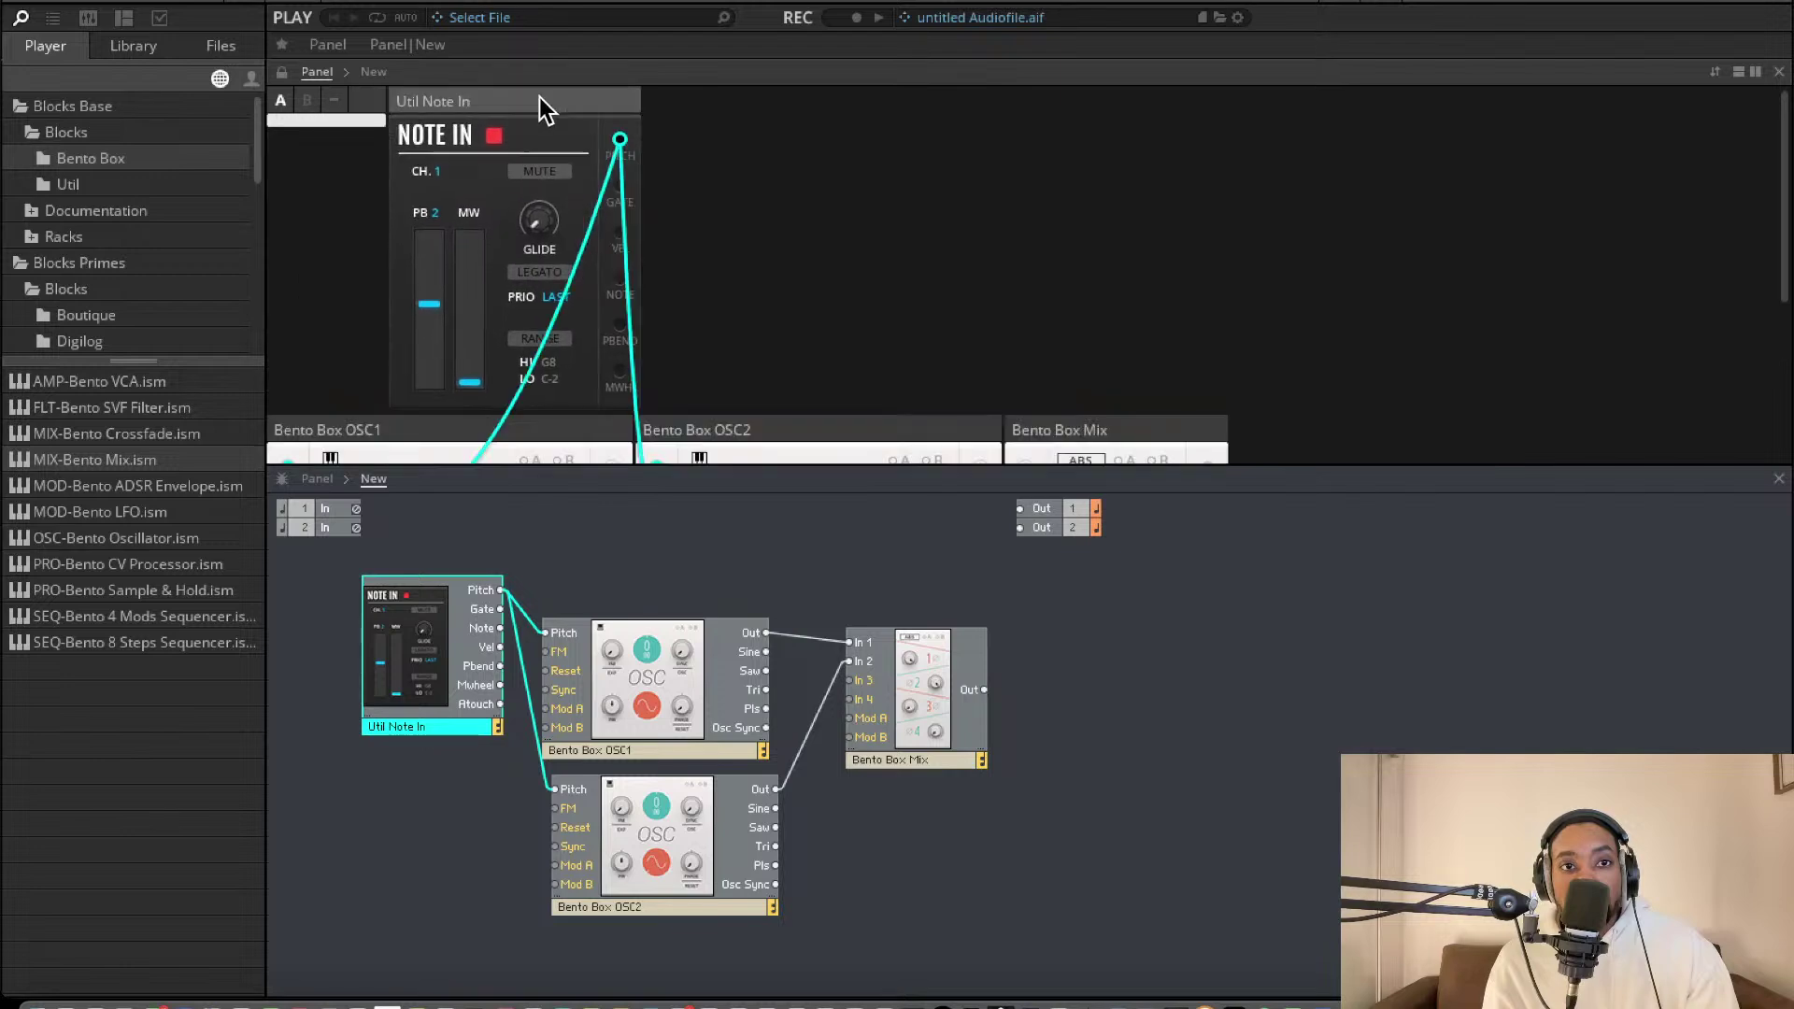
pyautogui.scroll(-1, 659, 290)
pyautogui.moveTo(474, 401); pyautogui.dragTo(865, 191)
pyautogui.scroll(1, 860, 273)
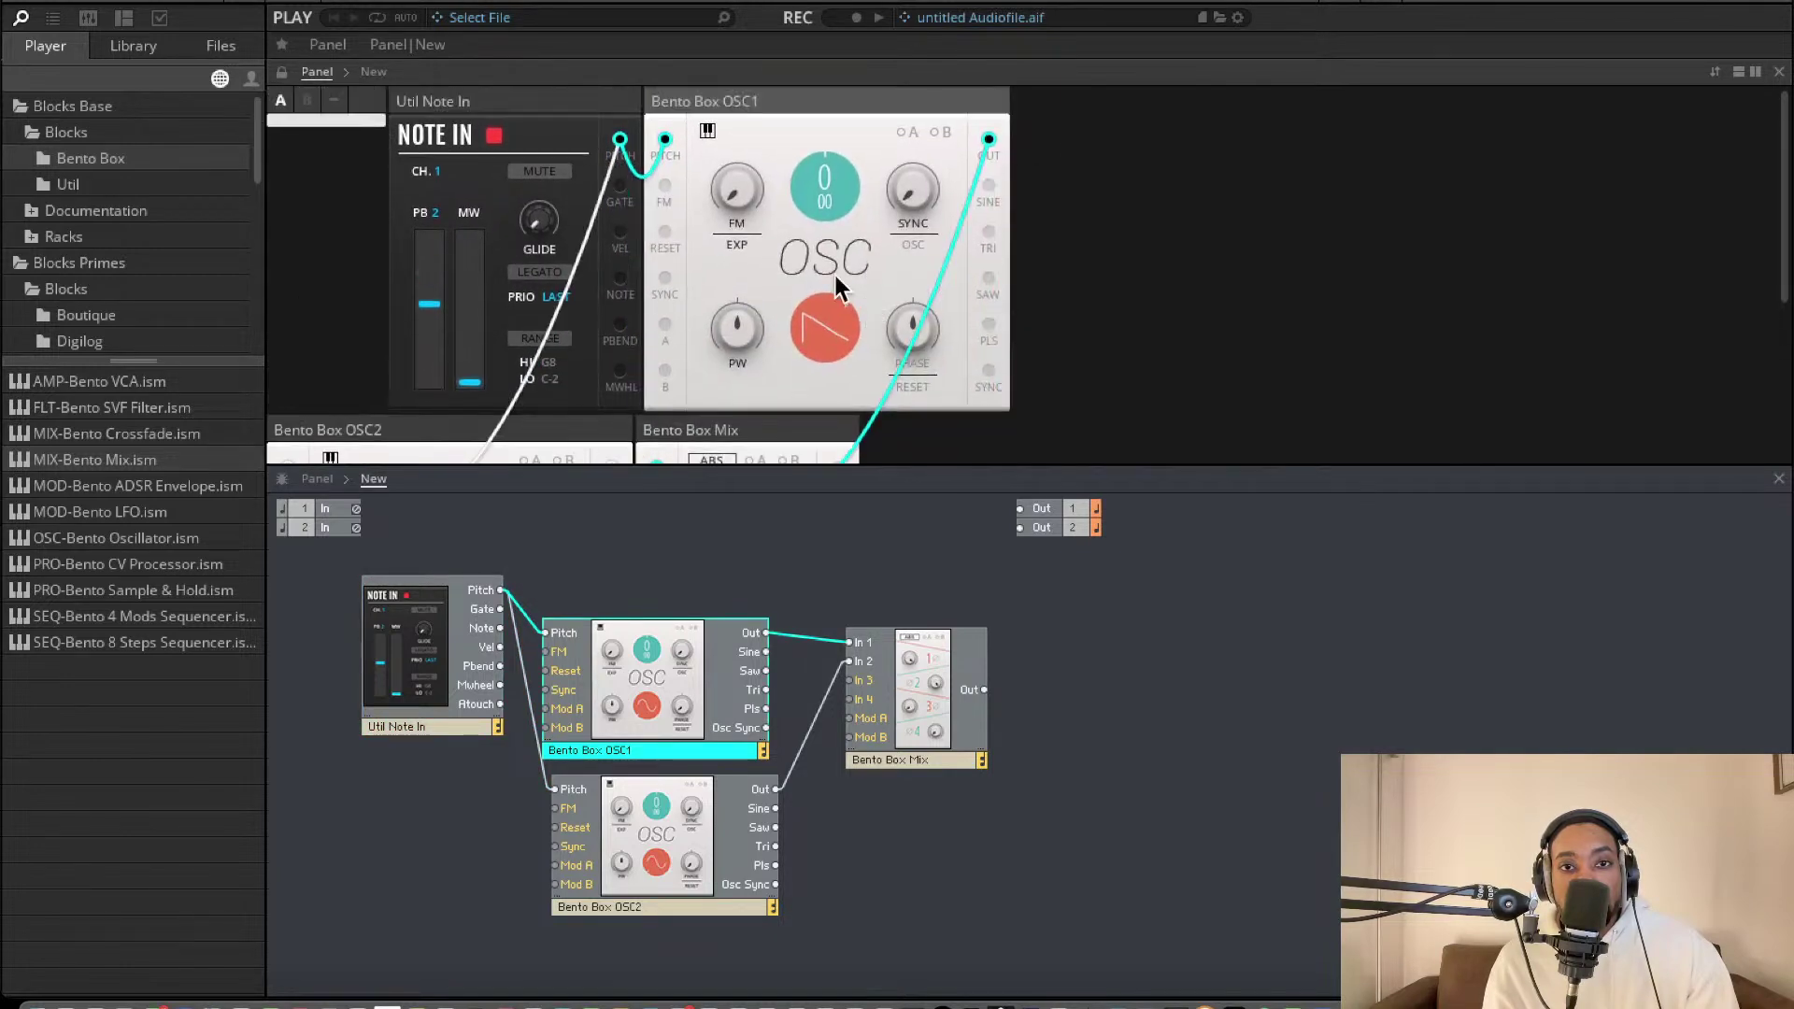
pyautogui.moveTo(561, 430); pyautogui.dragTo(1345, 103)
pyautogui.moveTo(496, 429); pyautogui.dragTo(1402, 197)
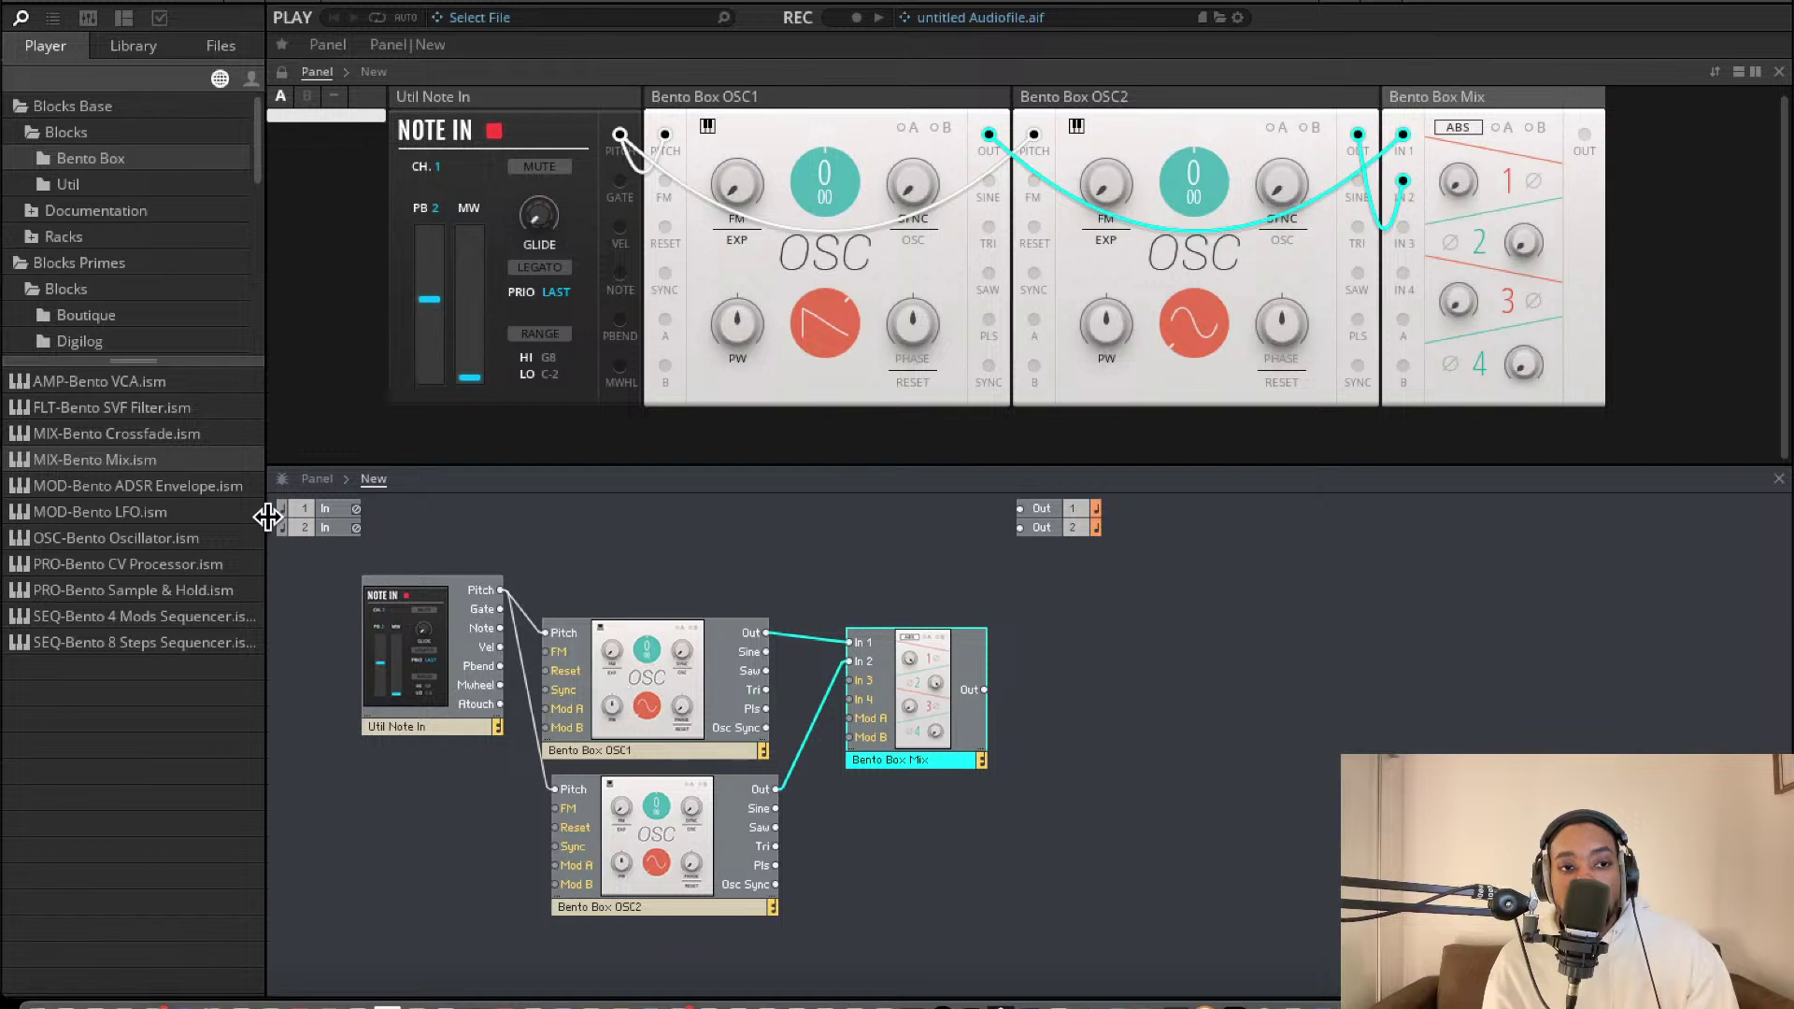
# Add the Bento SVF Filter and Bento VCA blocks and connect the Mix's Out to the SVF's In
pyautogui.moveTo(154, 409); pyautogui.dragTo(1065, 752)
pyautogui.moveTo(196, 381); pyautogui.dragTo(1260, 739)
pyautogui.moveTo(1126, 823); pyautogui.dragTo(1107, 770)
pyautogui.click(990, 692)
pyautogui.moveTo(985, 690); pyautogui.dragTo(954, 856)
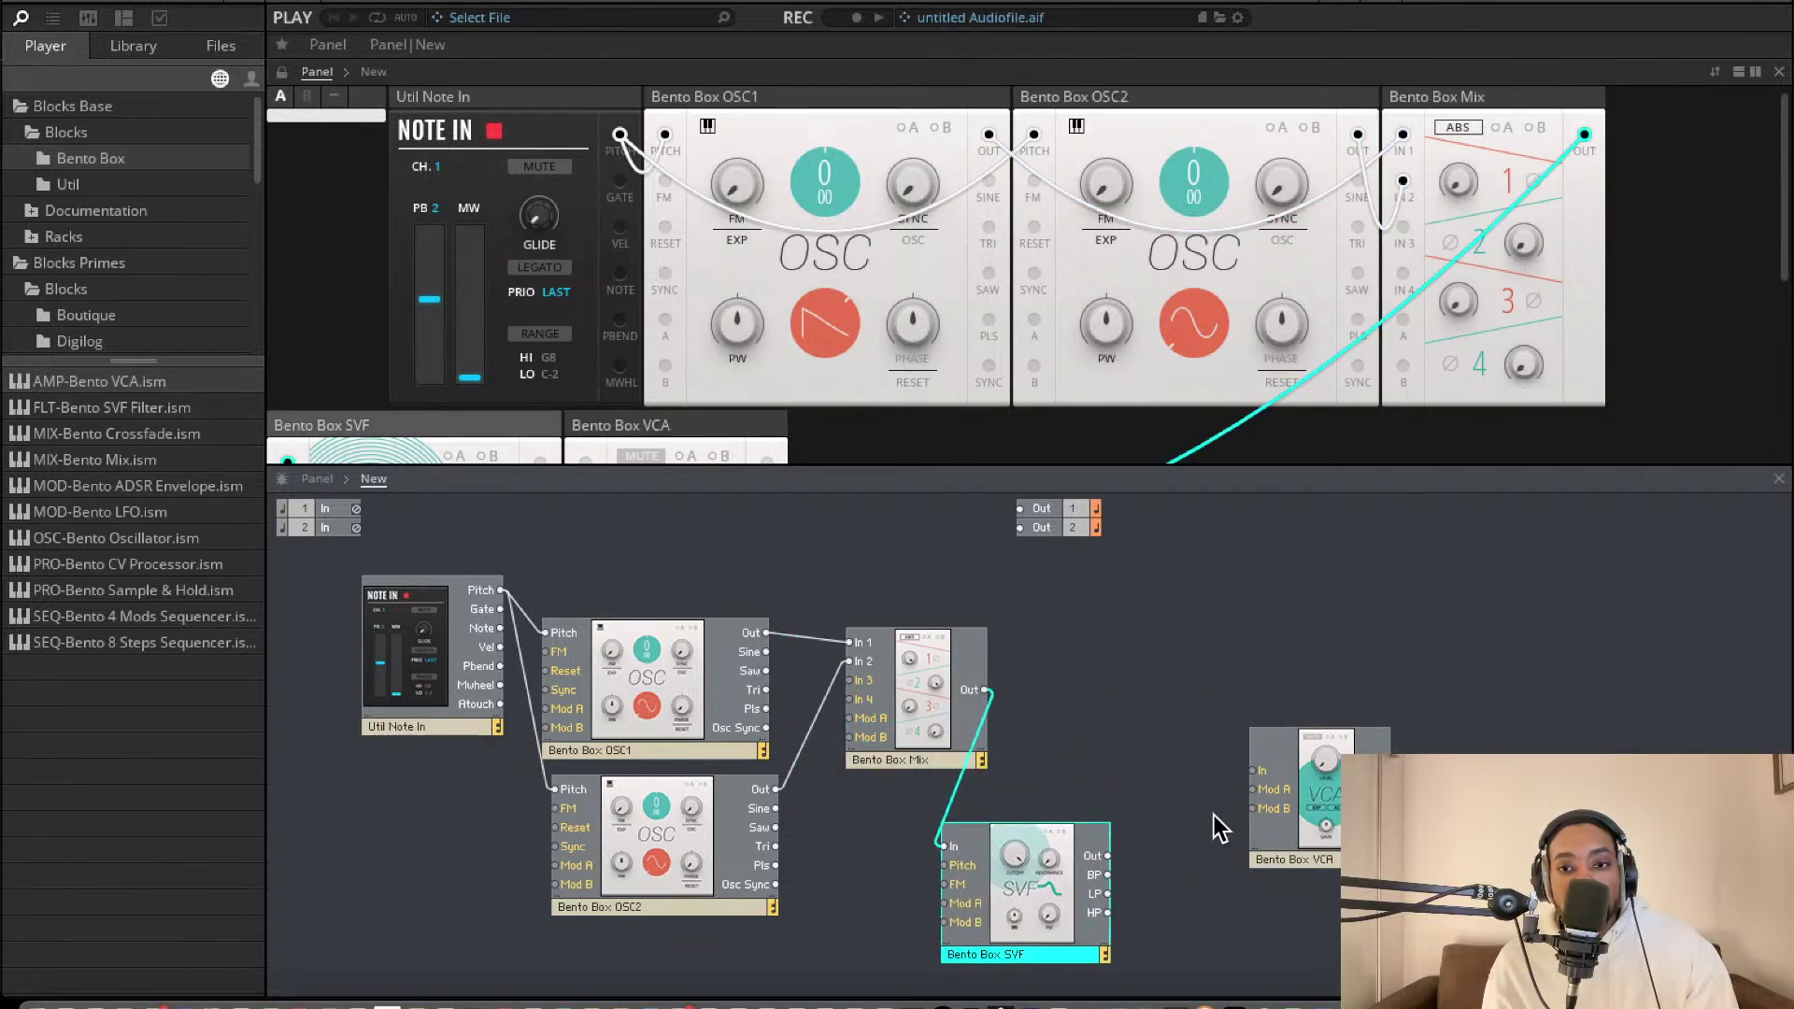
# Connect the SVF's Out to the VCA's In and the VCA's Out to both main outputs 1 and 2
pyautogui.moveTo(1280, 775); pyautogui.dragTo(1162, 719)
pyautogui.moveTo(1109, 857); pyautogui.dragTo(1148, 717)
pyautogui.moveTo(1269, 733); pyautogui.dragTo(1020, 509)
pyautogui.moveTo(1273, 737); pyautogui.dragTo(1020, 534)
pyautogui.scroll(-3, 926, 390)
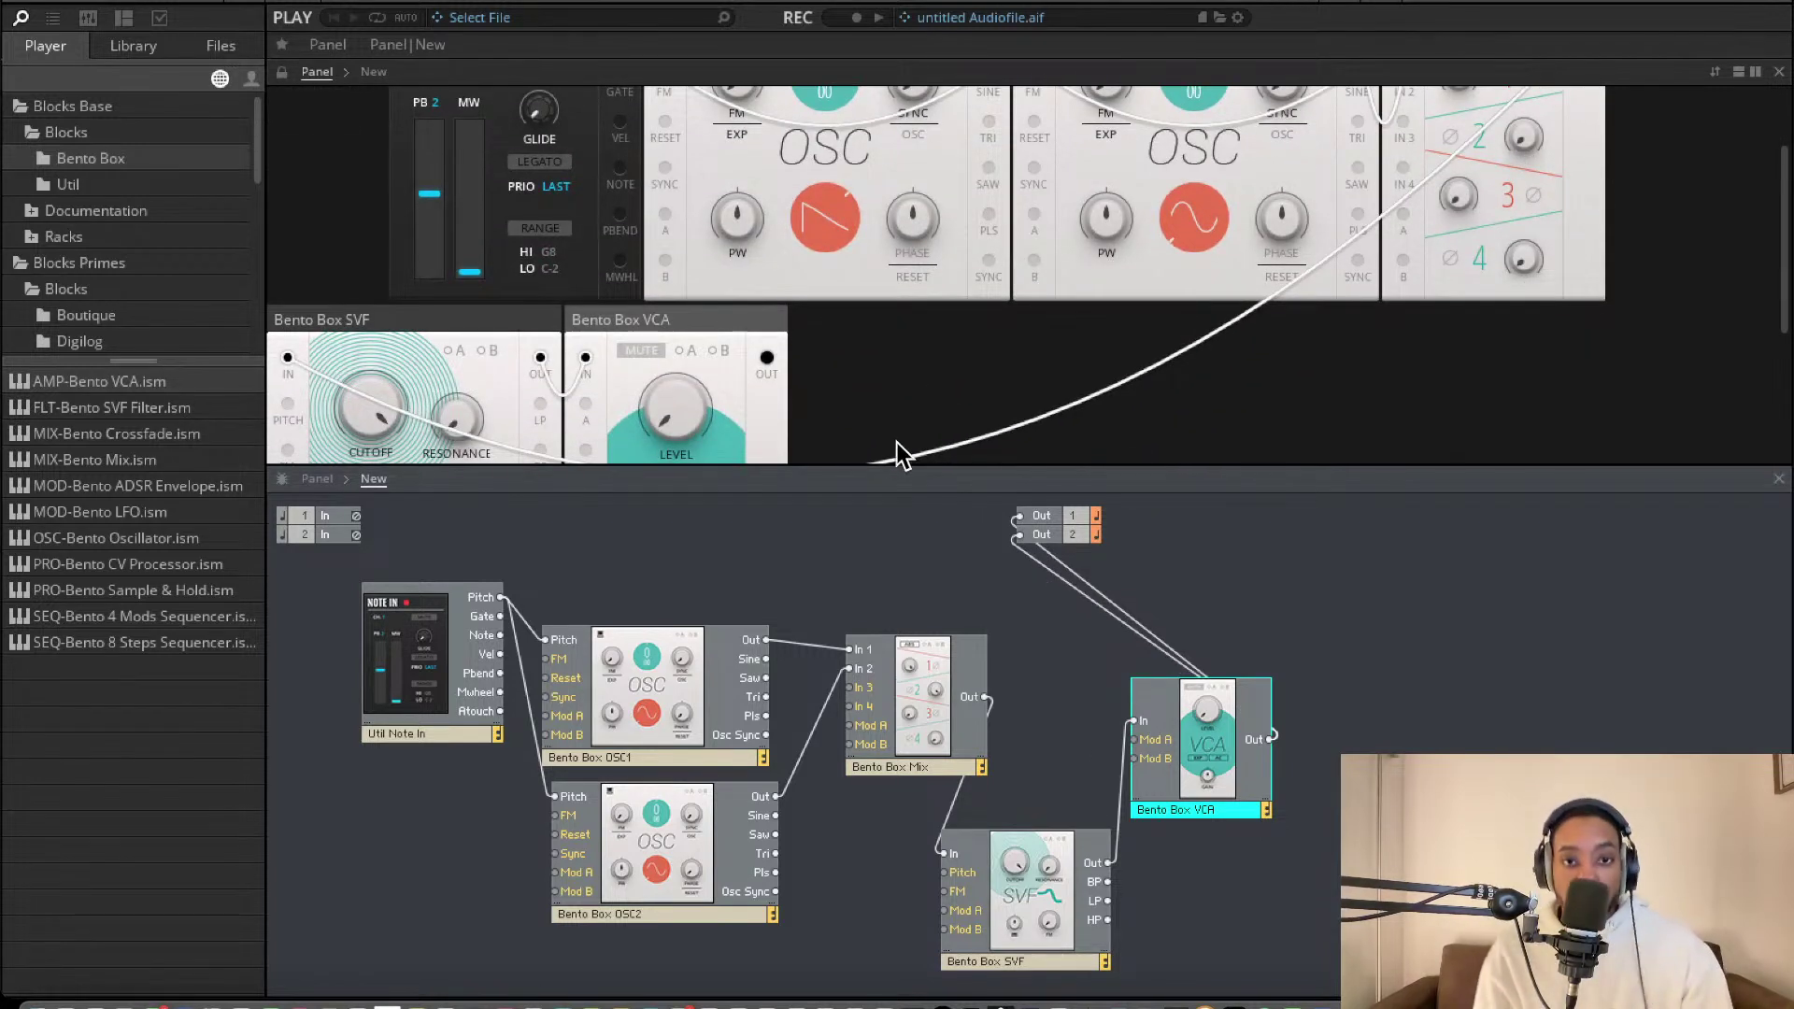
pyautogui.scroll(-2, 785, 439)
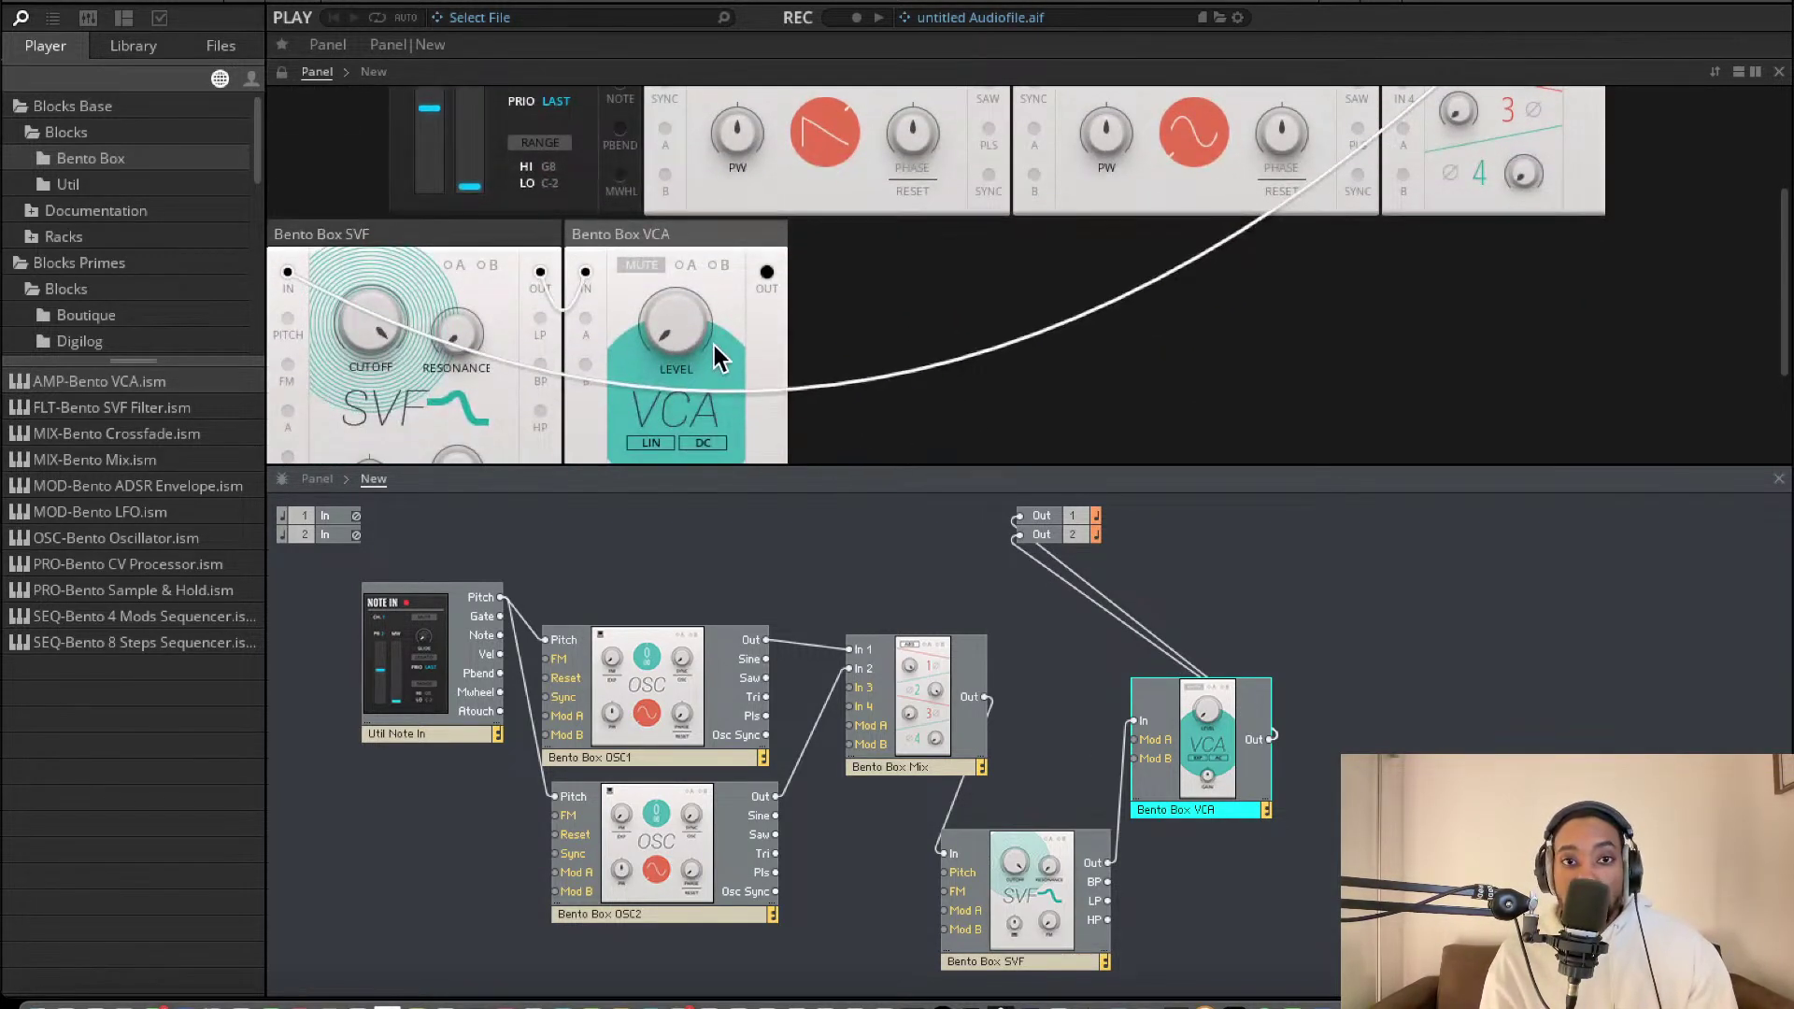
pyautogui.moveTo(676, 342); pyautogui.dragTo(658, 220)
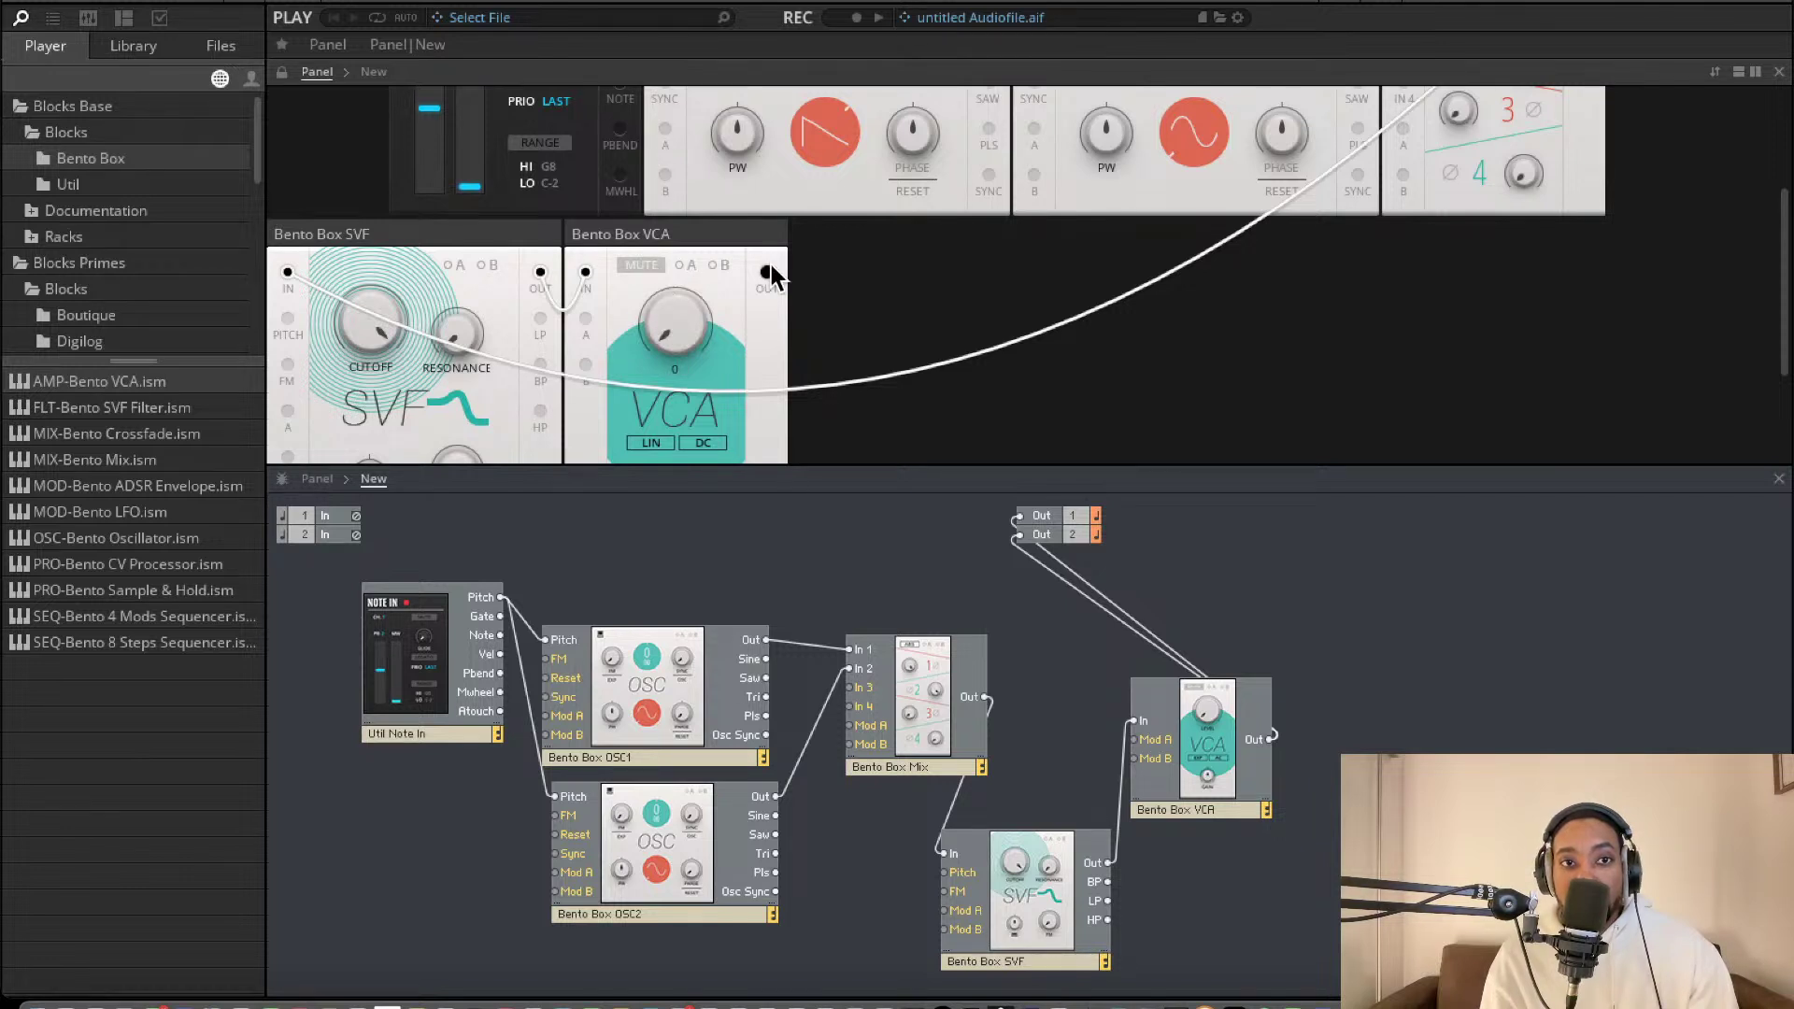
# Turn up the levels of channels 1 and 2 on the Bento Box Mix to about the middle
pyautogui.scroll(4, 1334, 173)
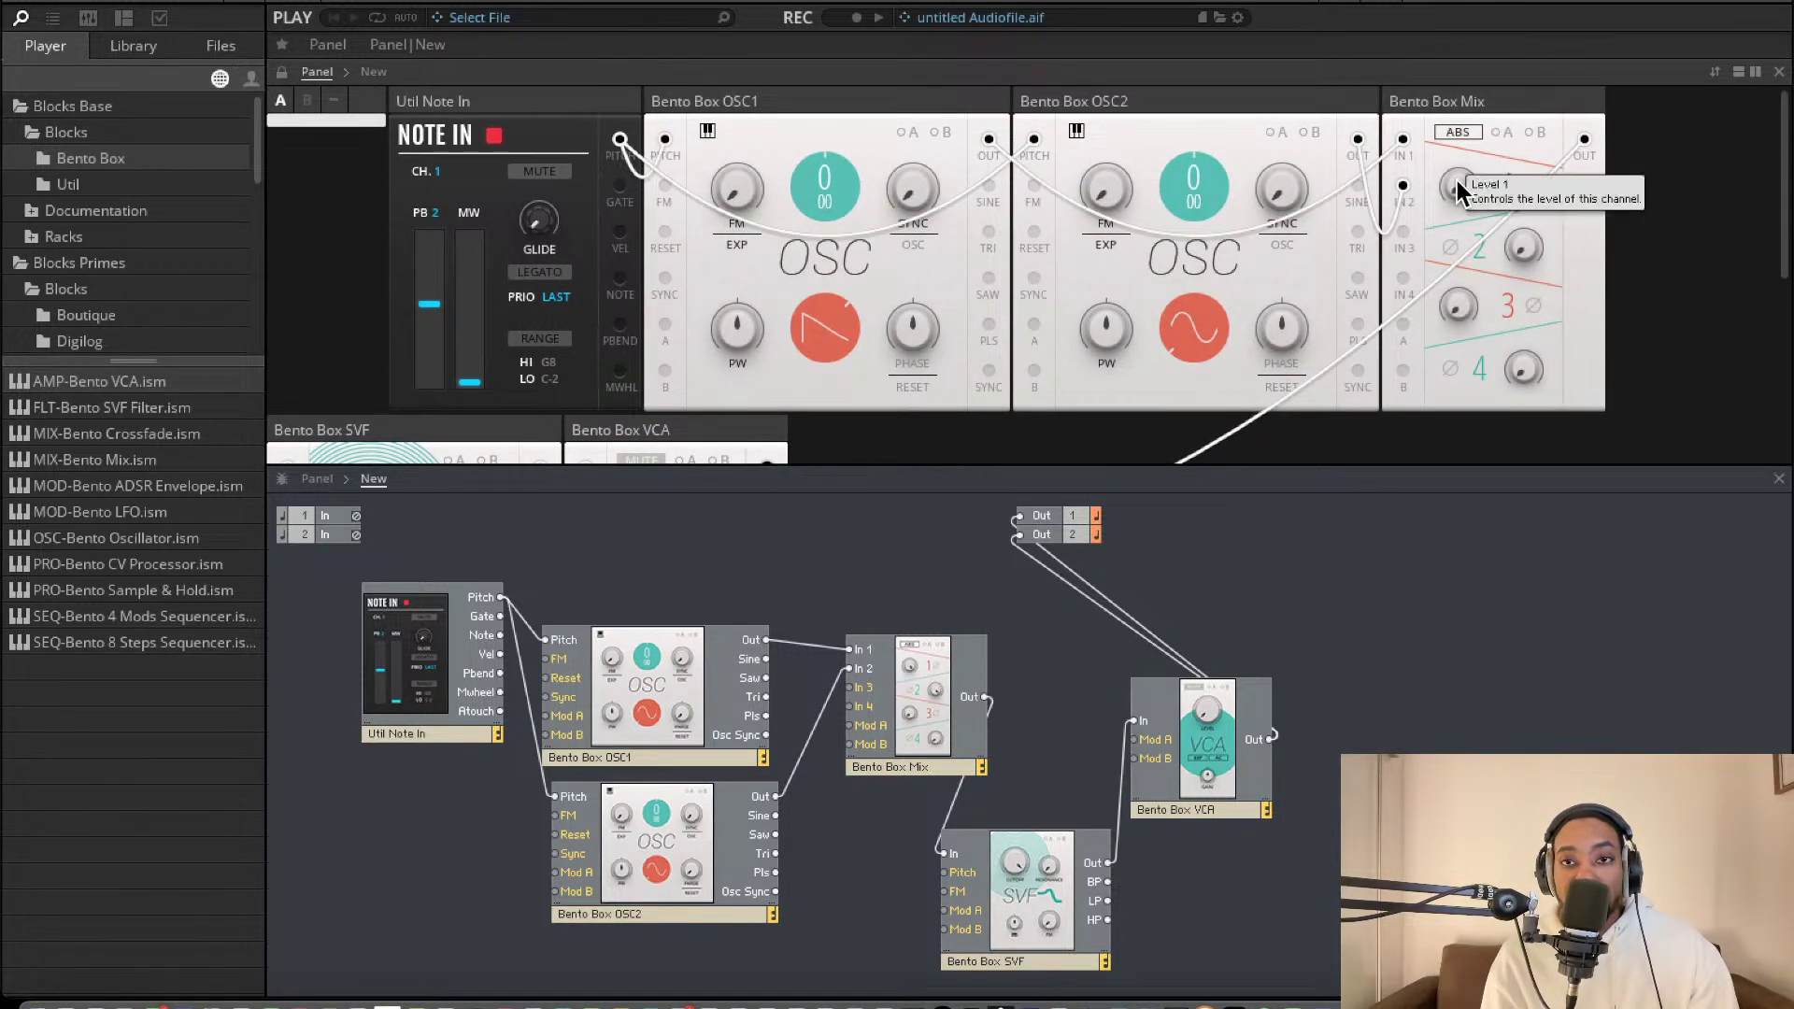
pyautogui.moveTo(1465, 196); pyautogui.dragTo(1453, 93)
pyautogui.moveTo(1521, 250); pyautogui.dragTo(1477, 88)
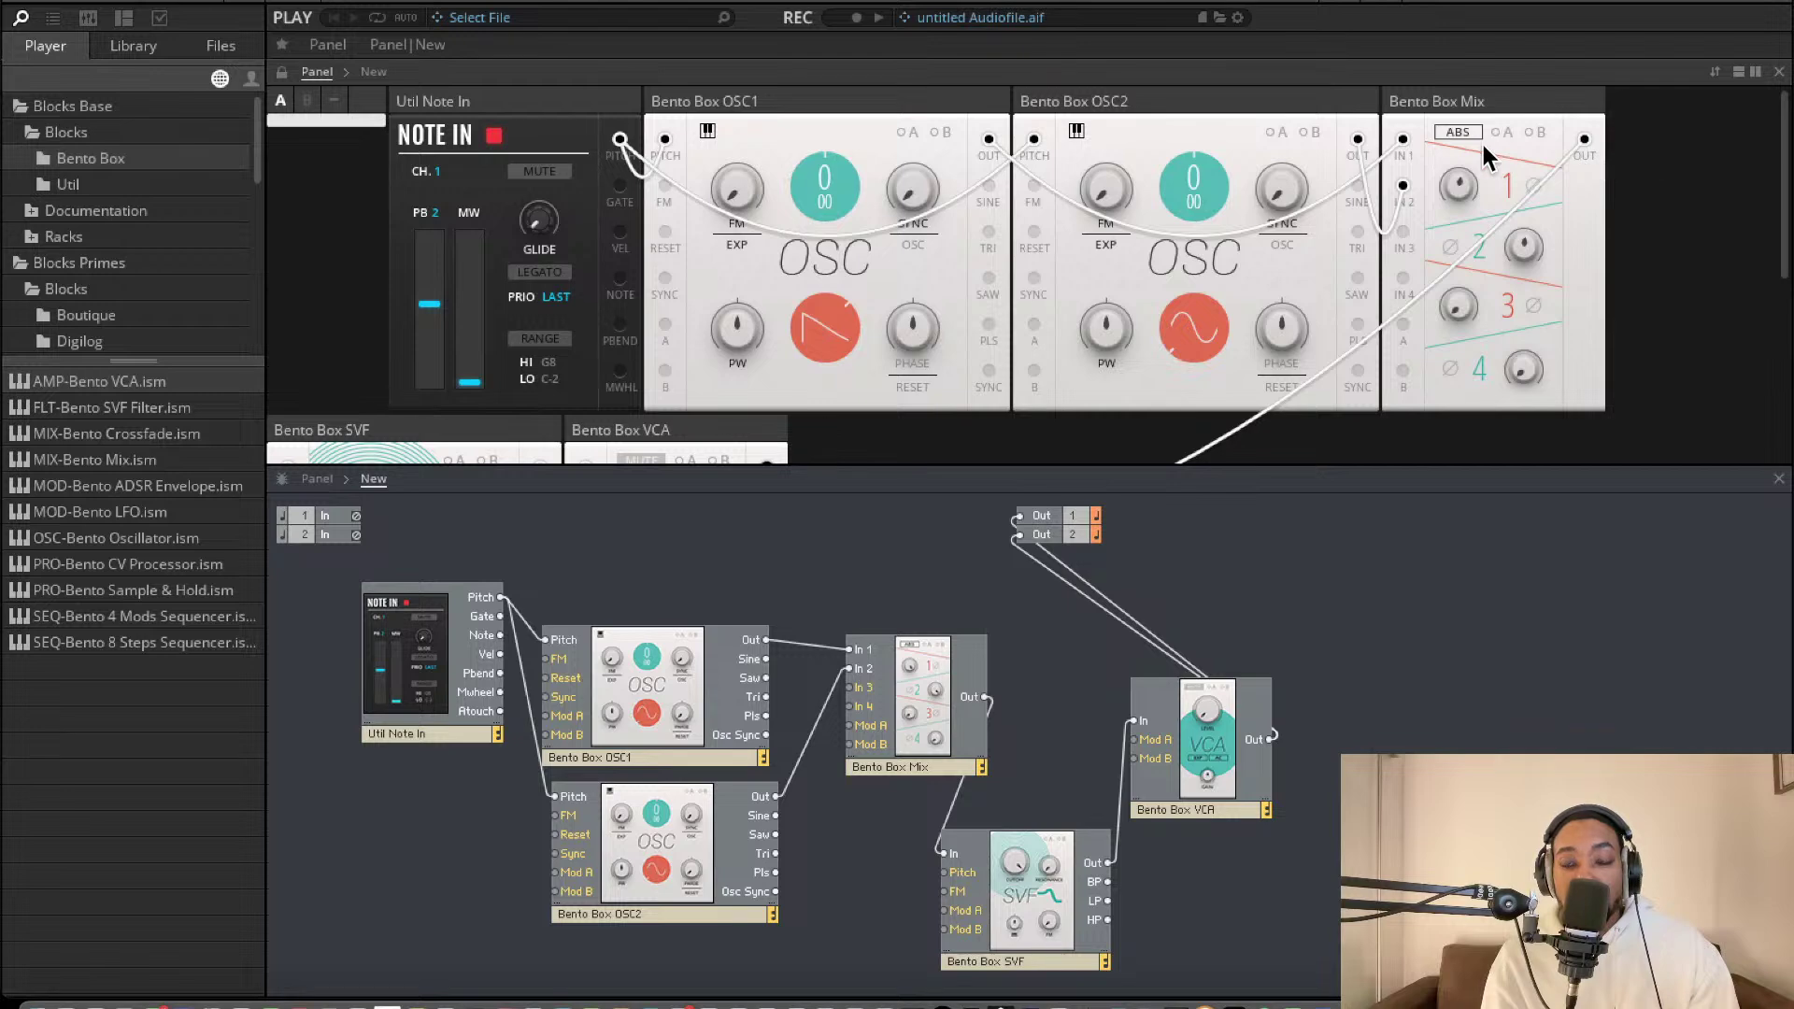
# Turn up the Bento Box VCA's Level and lower the SVF's Cutoff to about the middle
pyautogui.scroll(-3, 1293, 281)
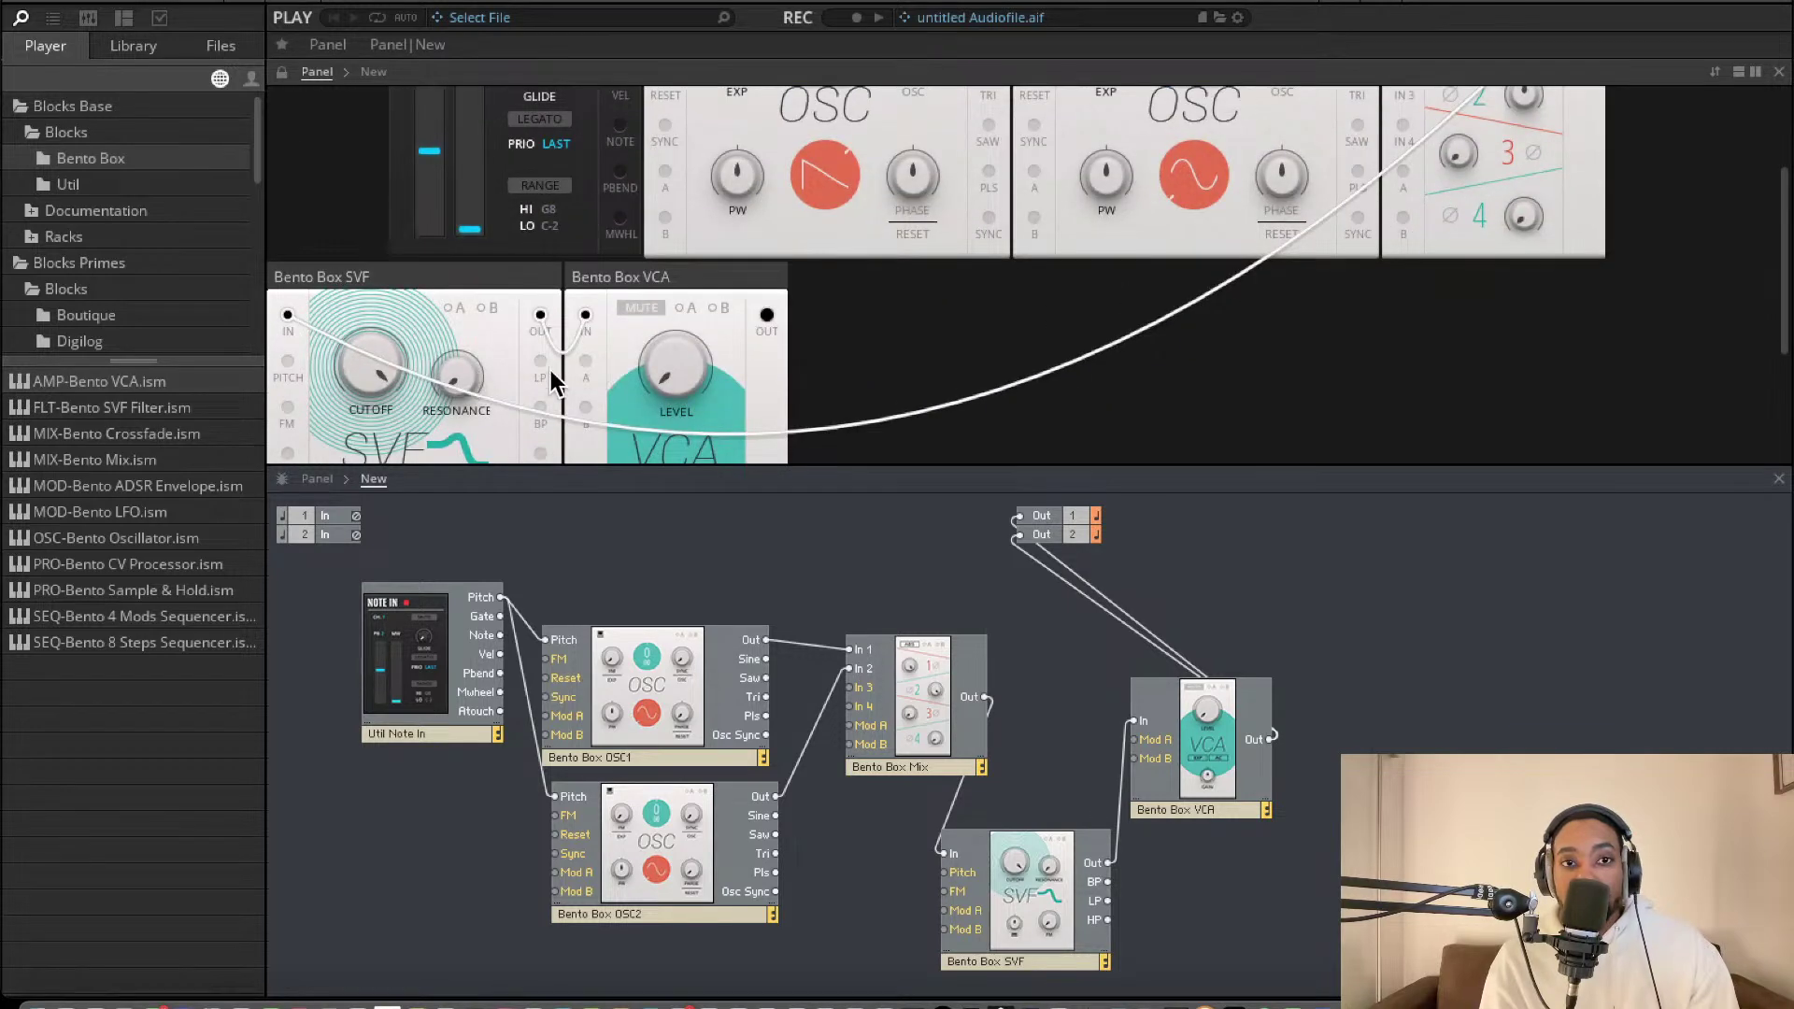
pyautogui.scroll(-1, 626, 369)
pyautogui.moveTo(677, 320)
pyautogui.moveTo(676, 320); pyautogui.dragTo(669, 206)
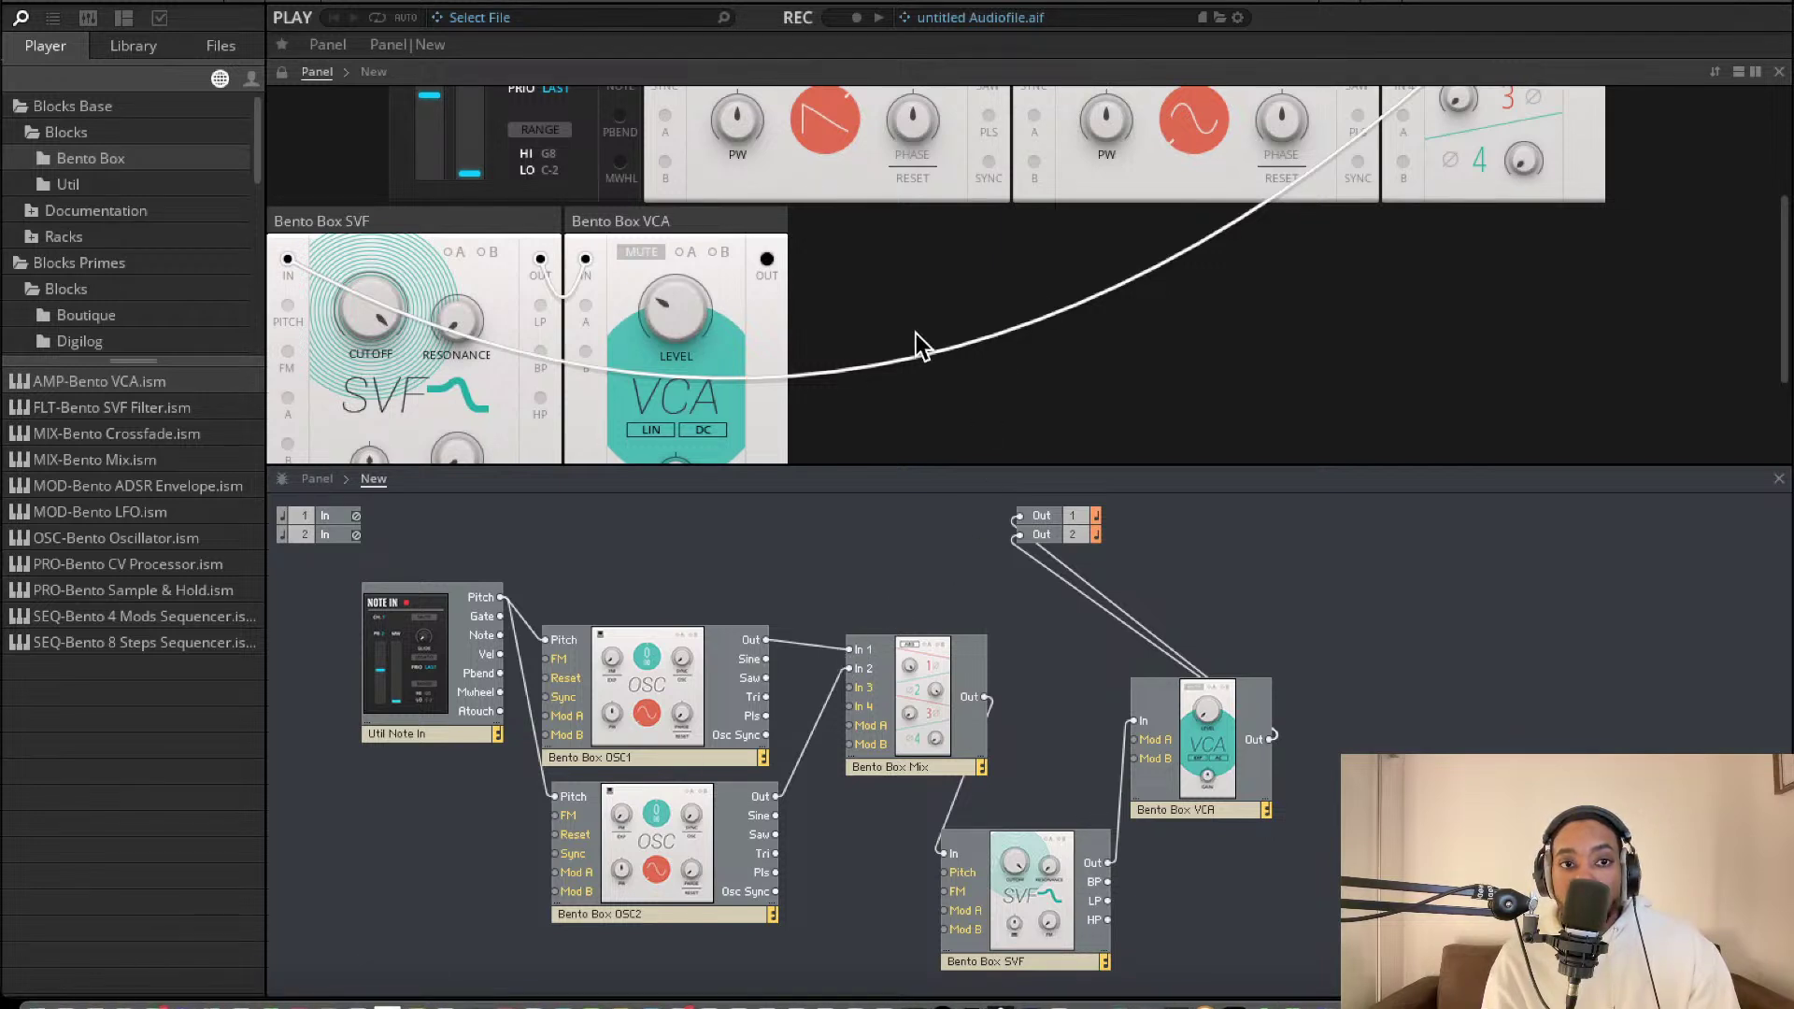
pyautogui.moveTo(411, 327); pyautogui.dragTo(364, 513)
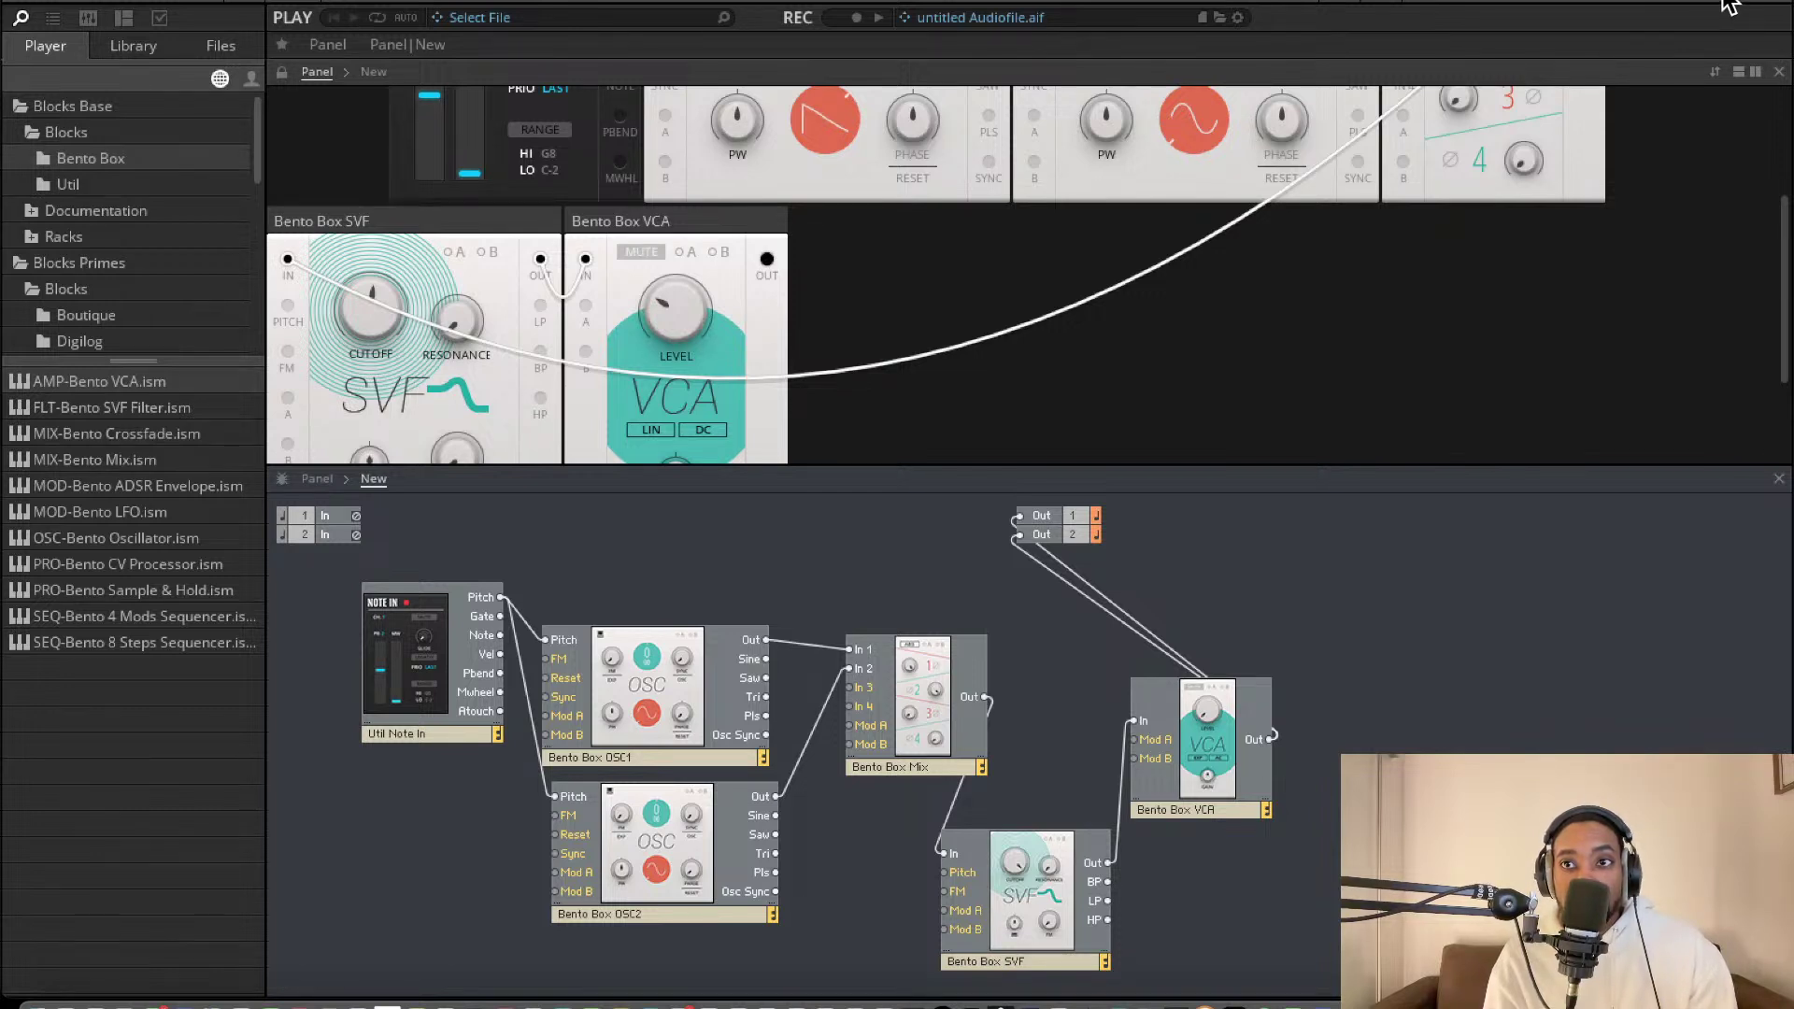
pyautogui.scroll(1, 1120, 356)
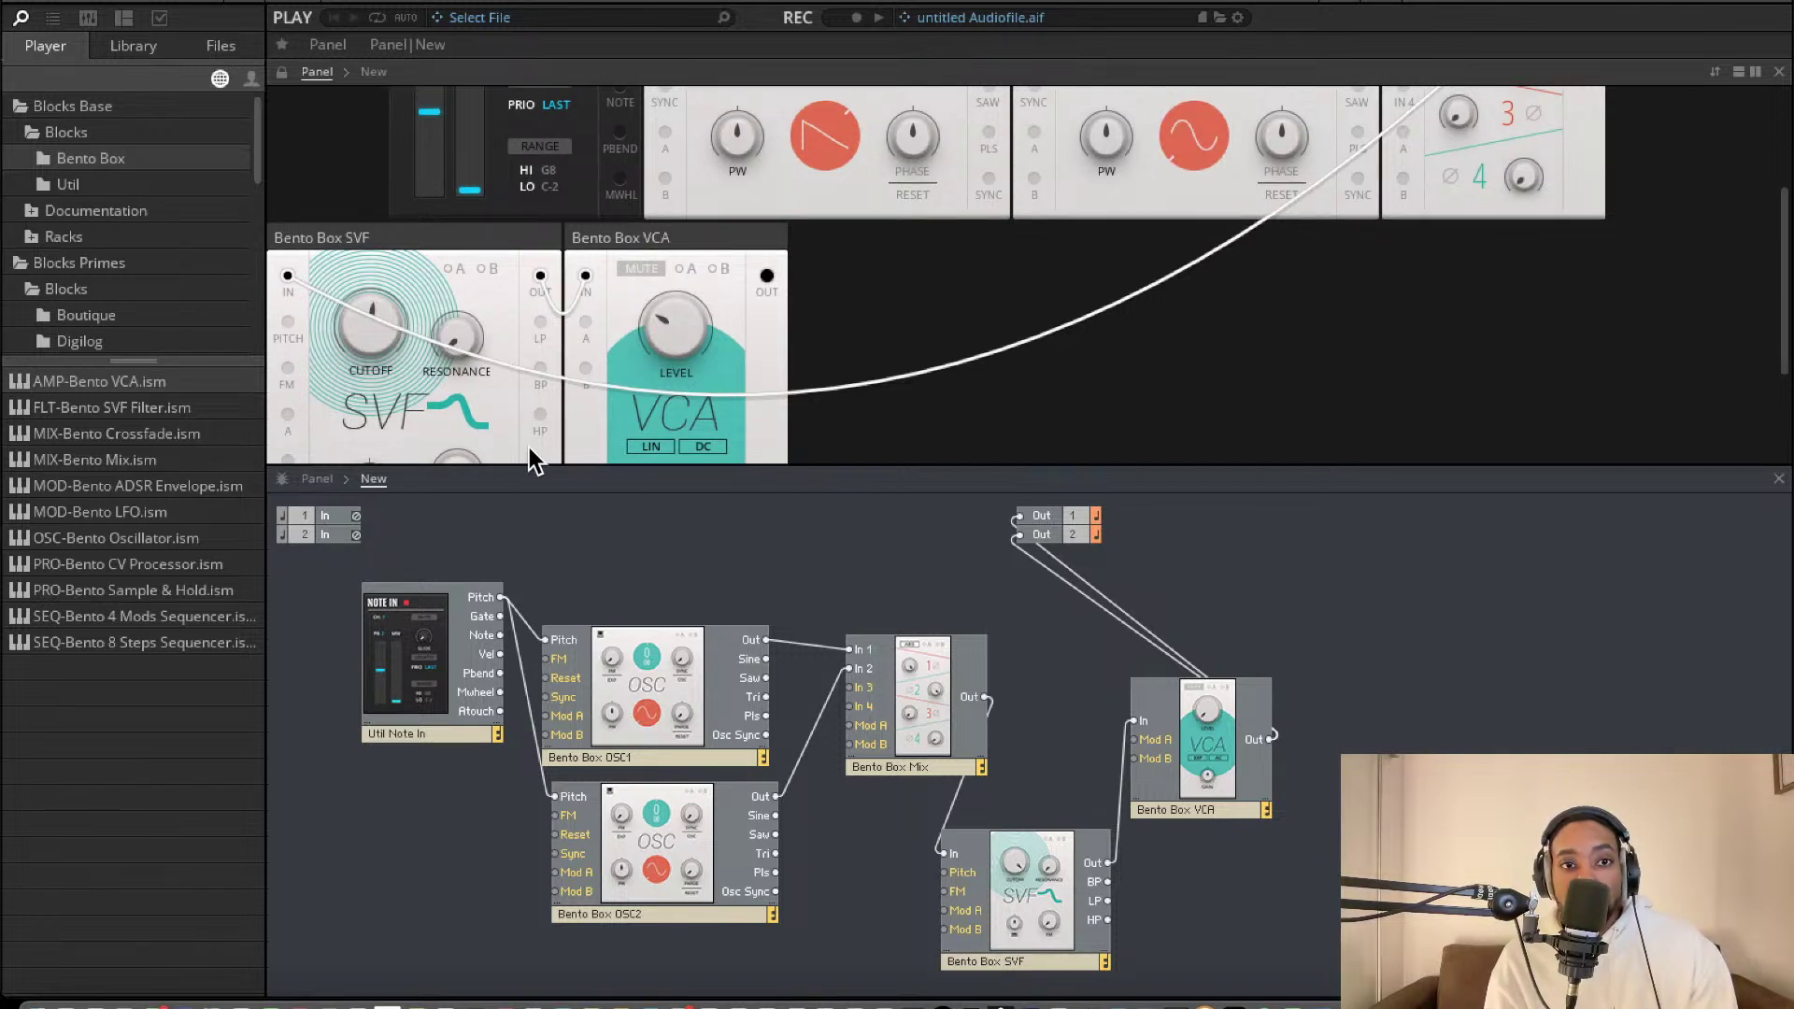
pyautogui.scroll(1, 1194, 172)
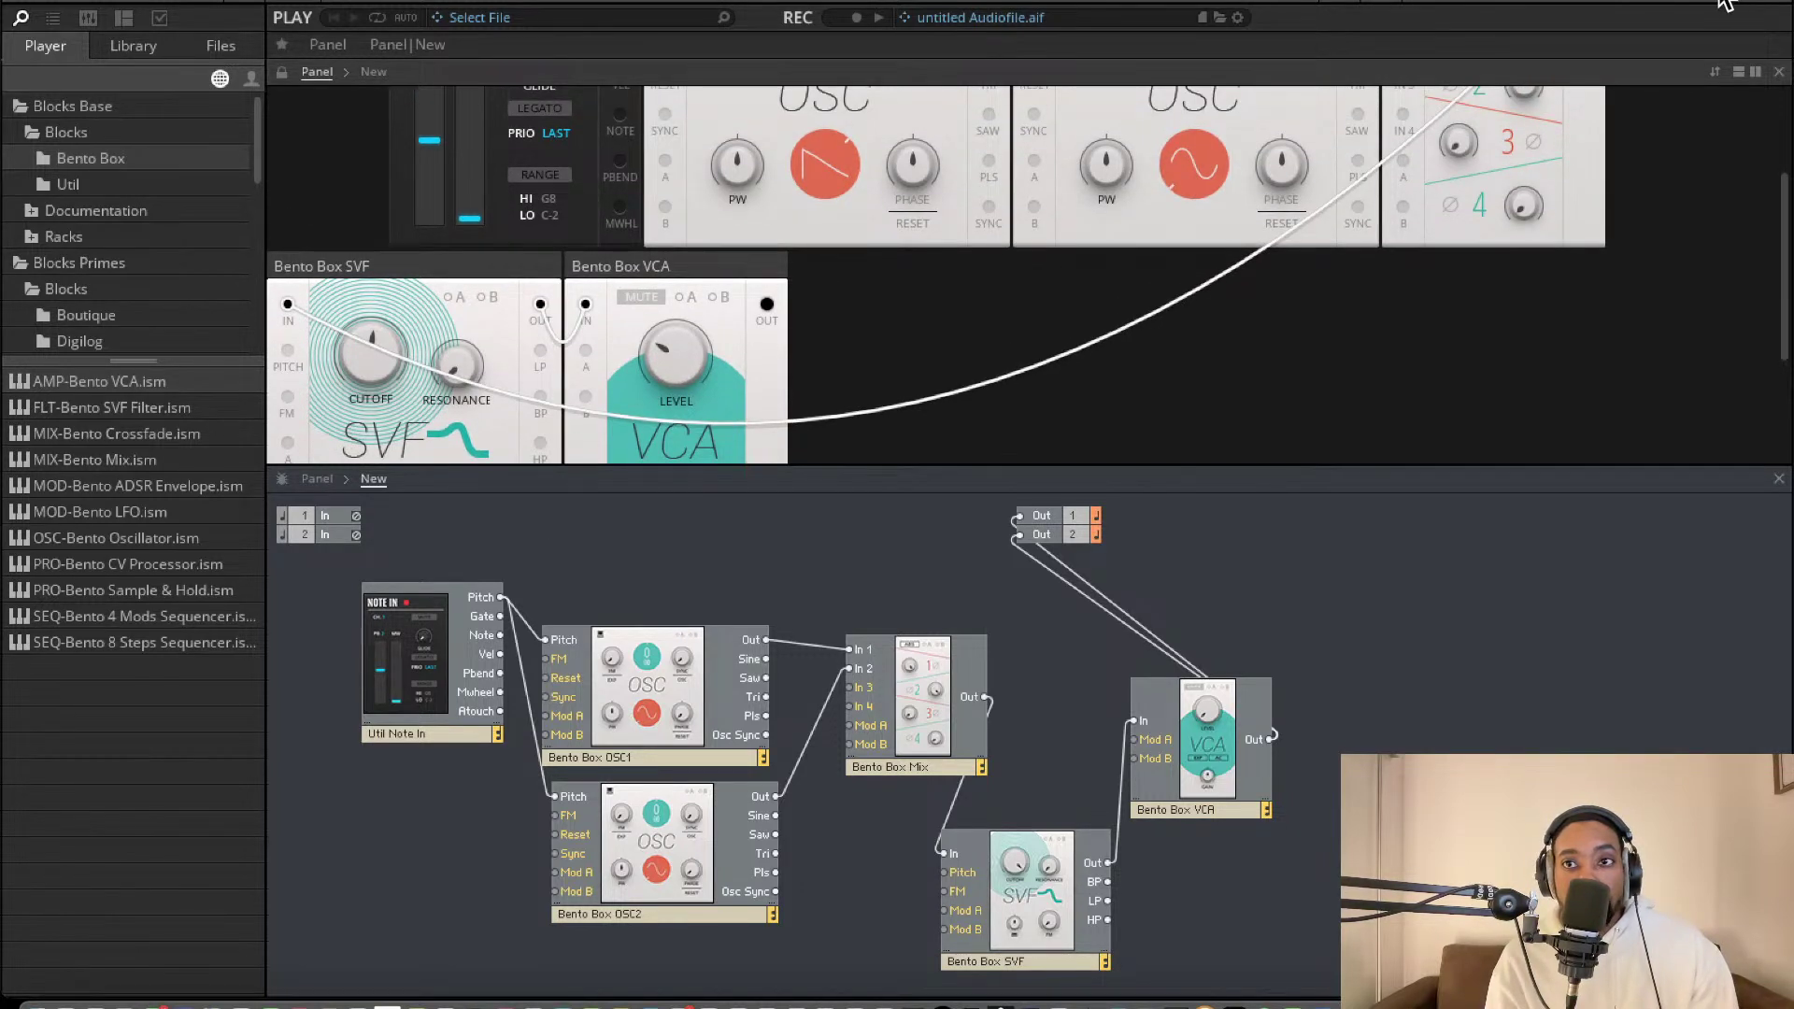
pyautogui.scroll(-1, 513, 389)
pyautogui.scroll(-1, 414, 325)
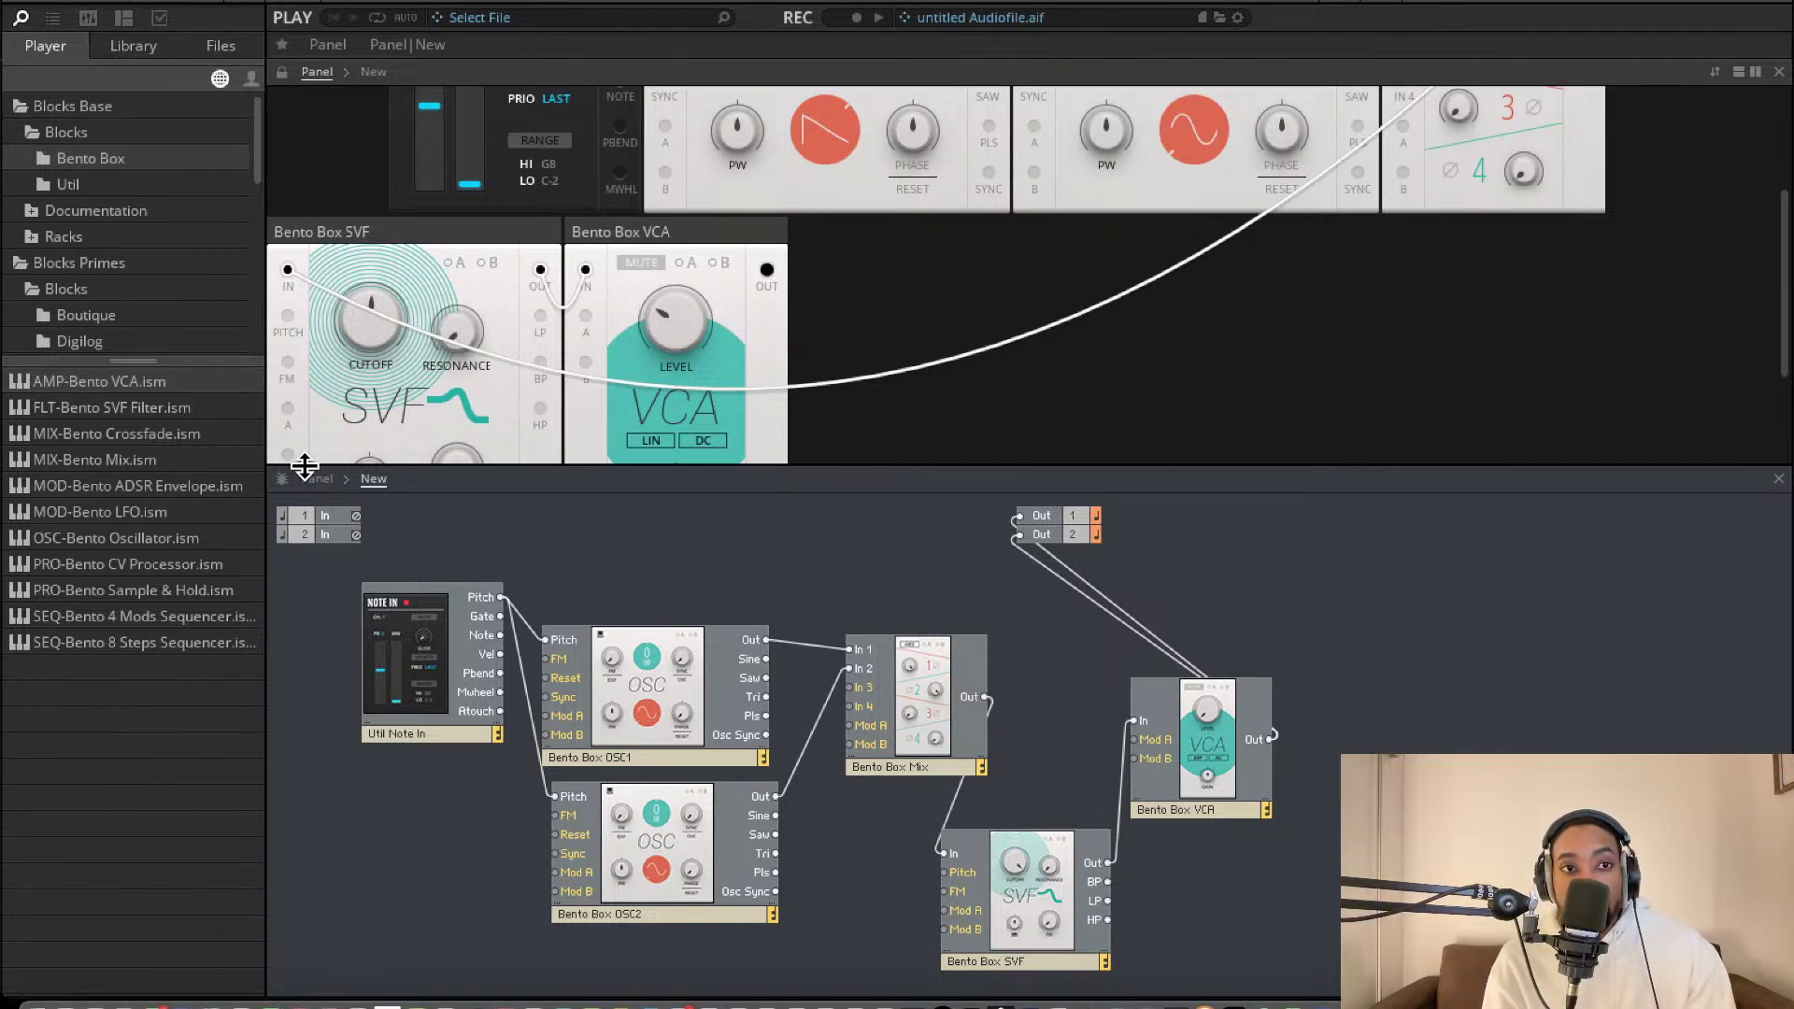
# Add a Bento LFO block below the structure's mixer and connect its Out to the SVF's Mod A input
pyautogui.moveTo(107, 512); pyautogui.dragTo(388, 785)
pyautogui.moveTo(495, 828); pyautogui.dragTo(805, 899)
pyautogui.moveTo(857, 922); pyautogui.dragTo(946, 910)
pyautogui.moveTo(796, 919); pyautogui.dragTo(867, 978)
pyautogui.moveTo(1039, 903); pyautogui.dragTo(1021, 884)
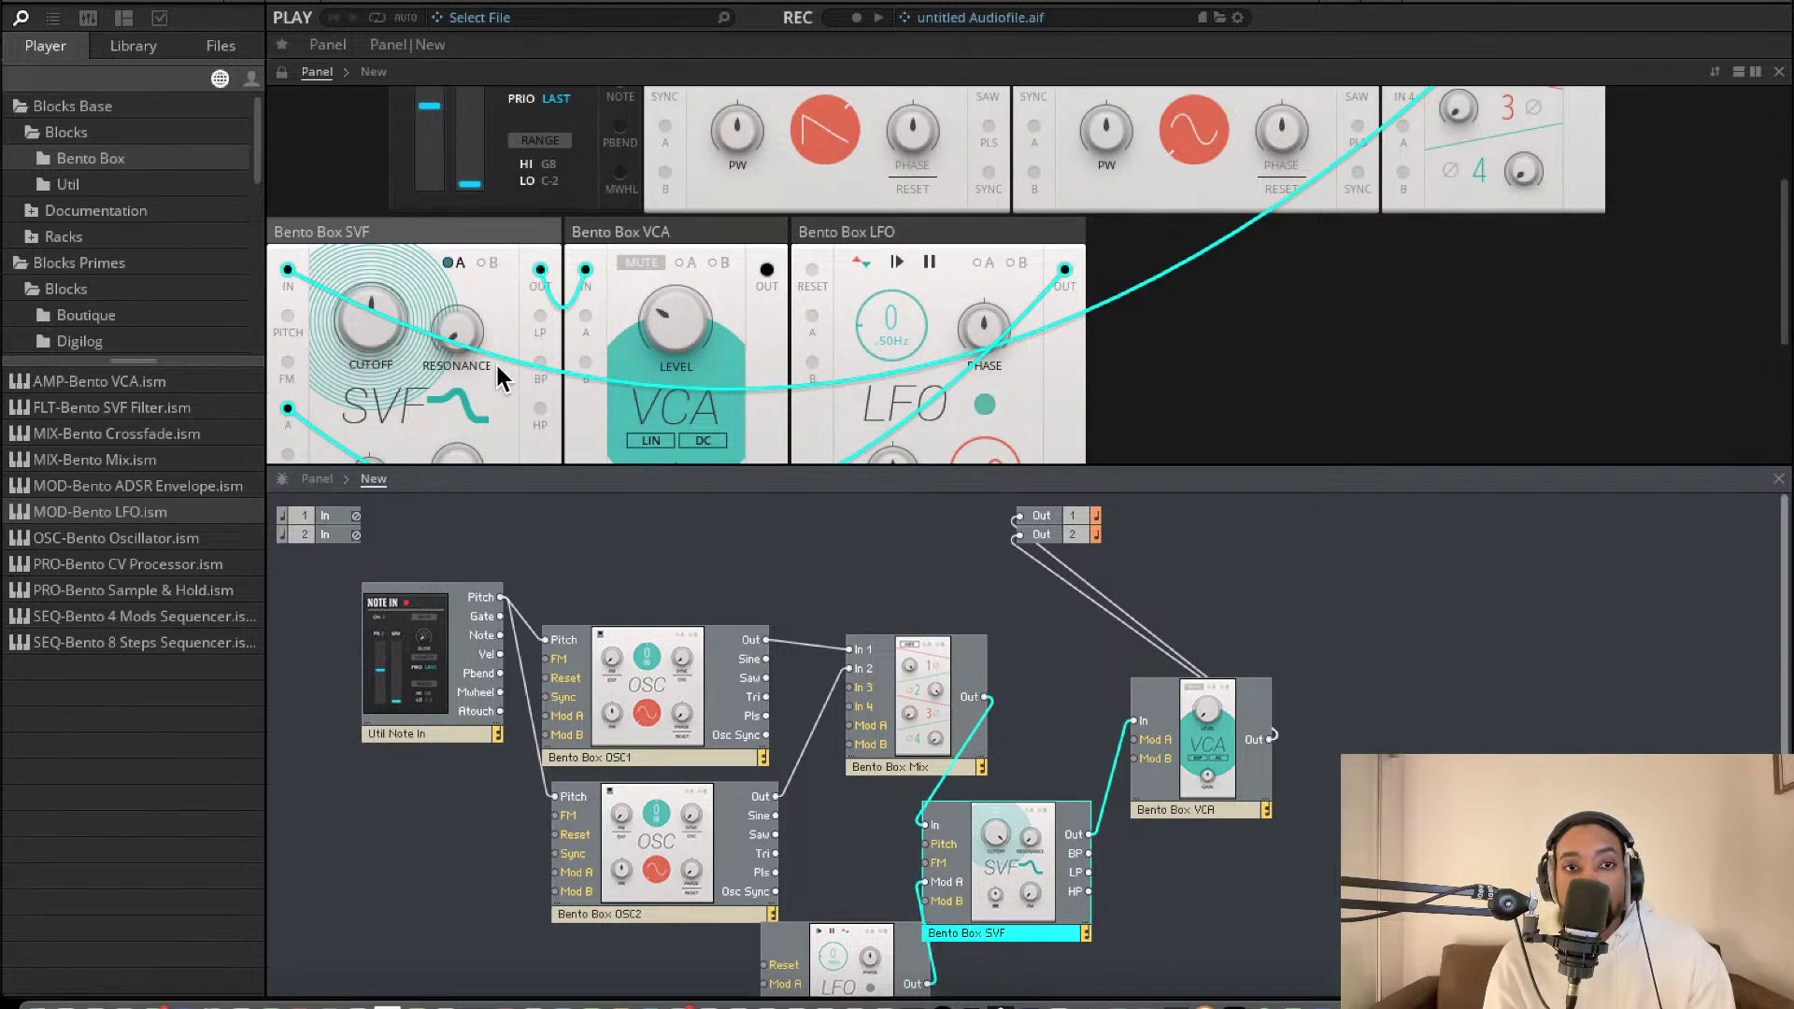
# Show the Bento Box SVF's Mod A amounts and apply modulation from the LFO to its Cutoff
pyautogui.scroll(-1, 495, 362)
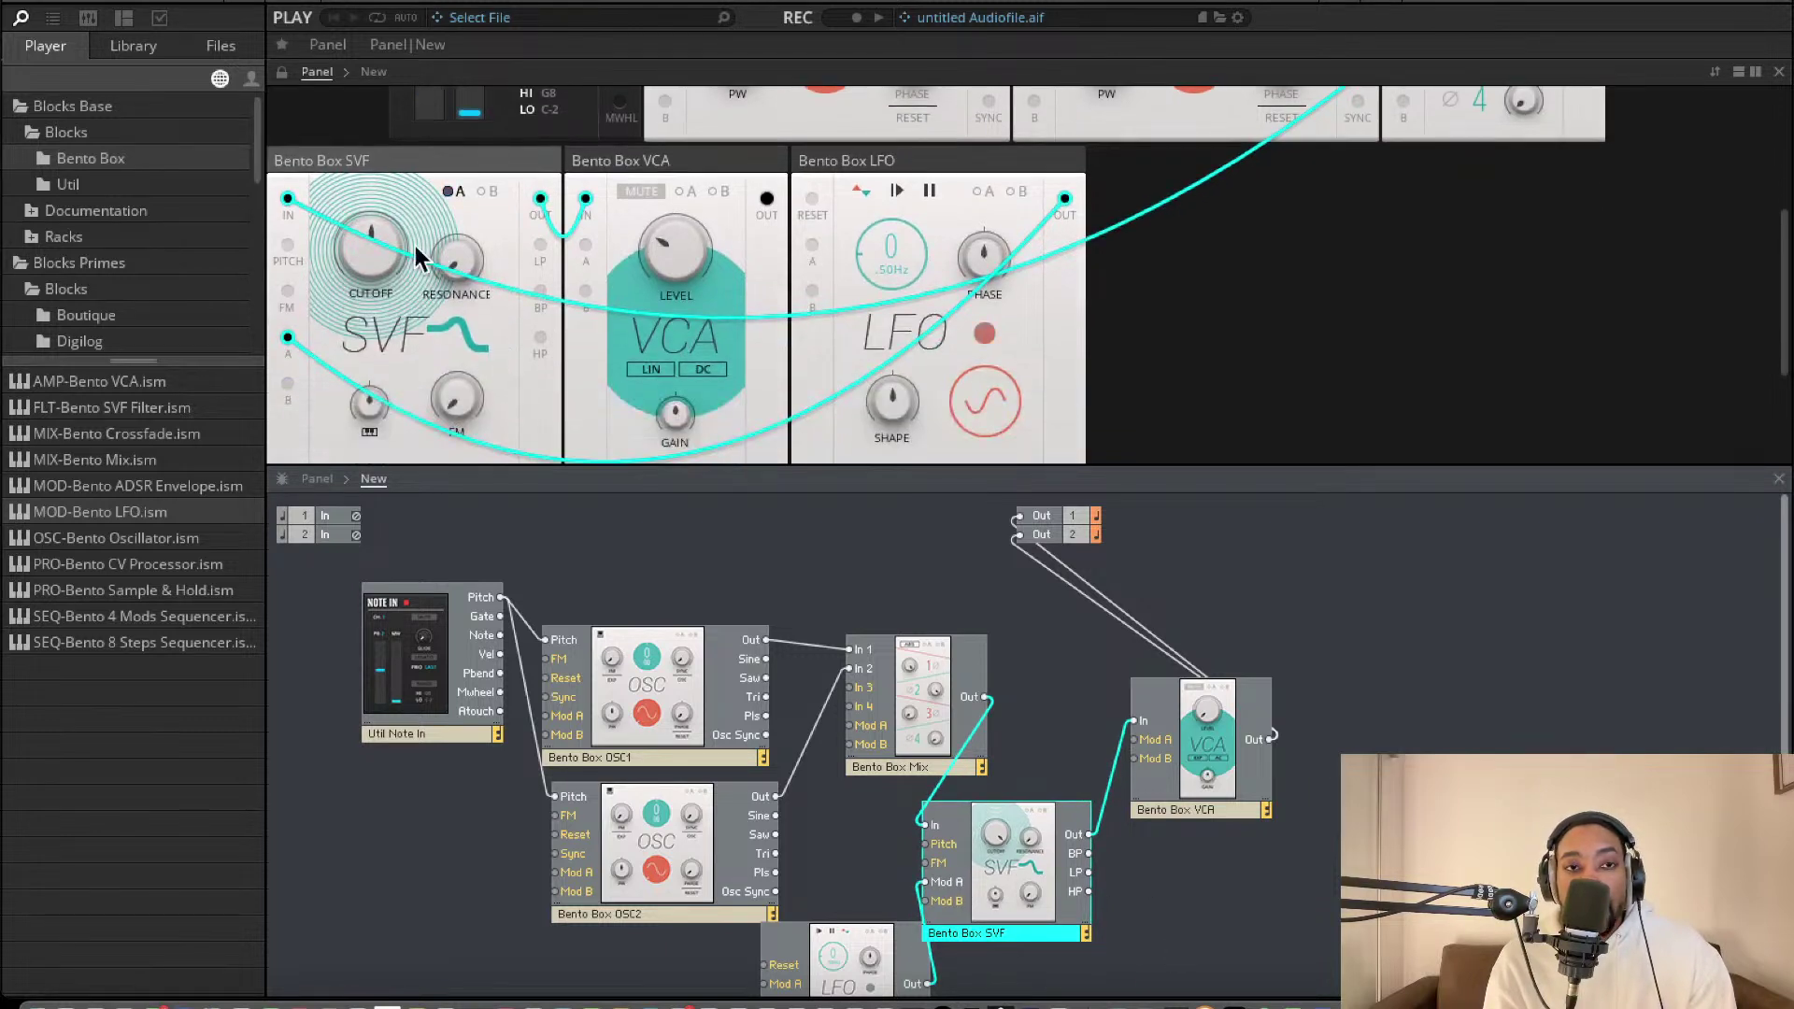
pyautogui.click(455, 191)
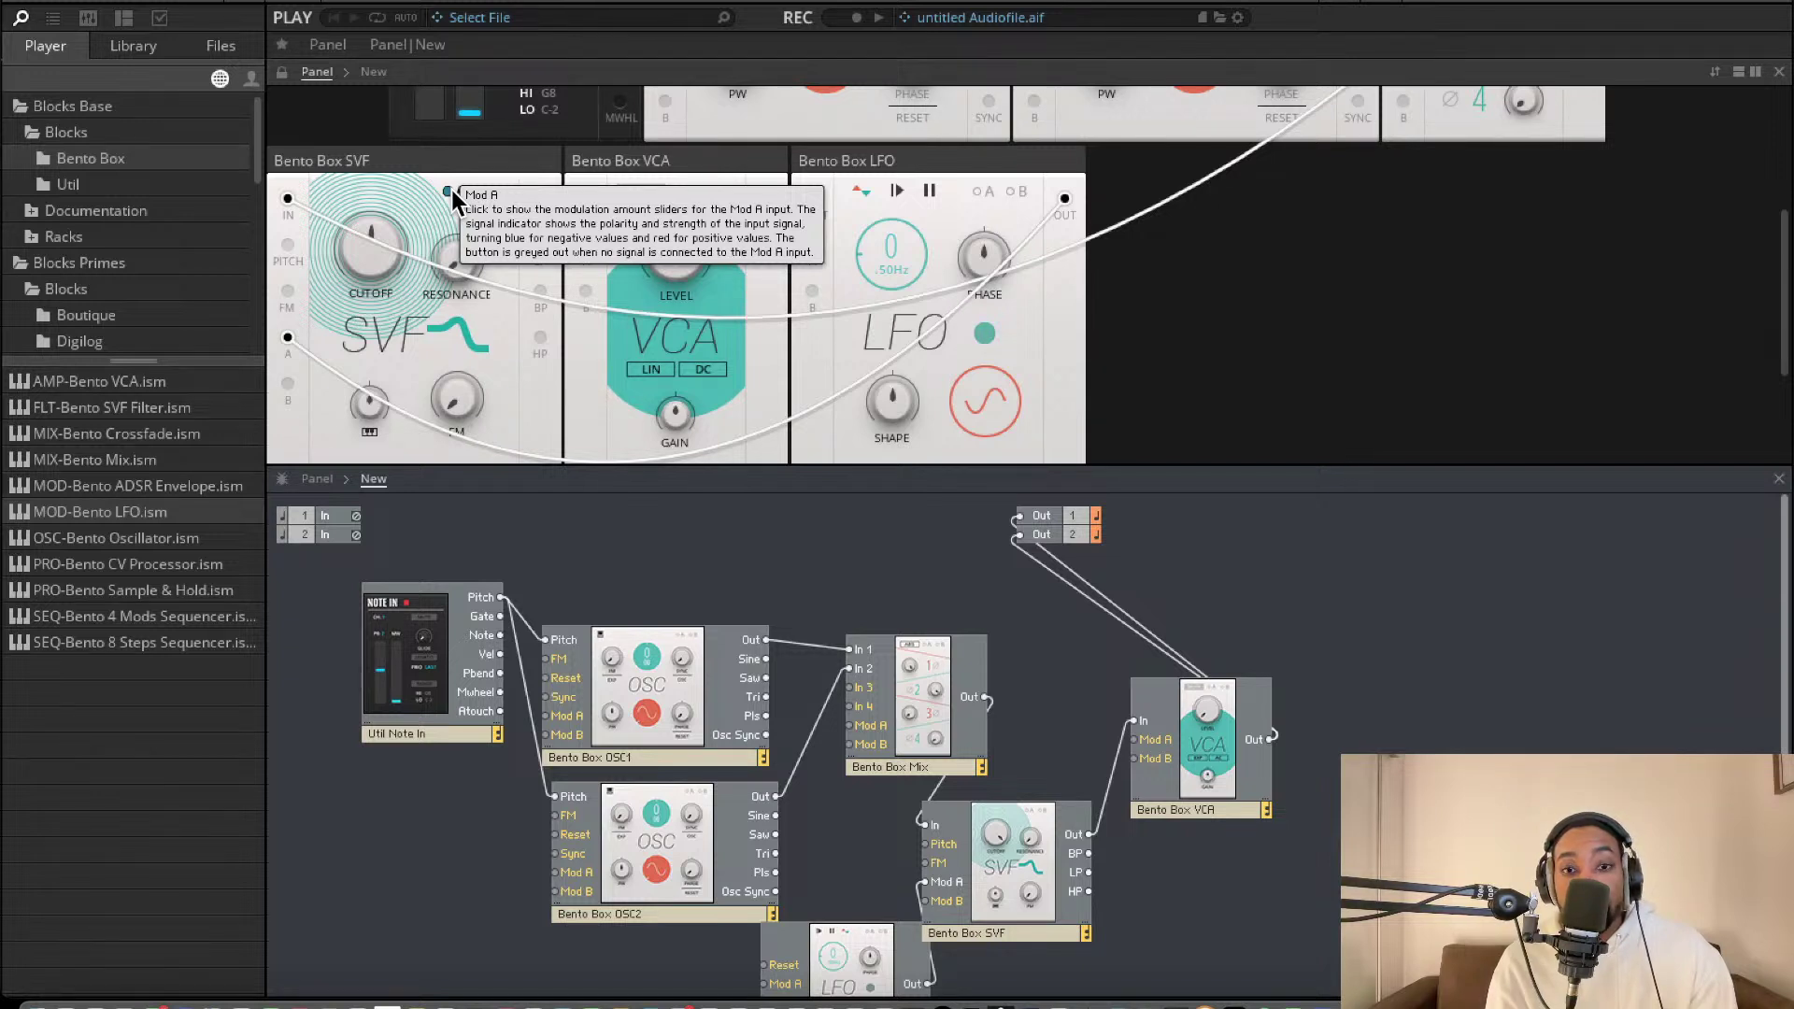
pyautogui.click(452, 189)
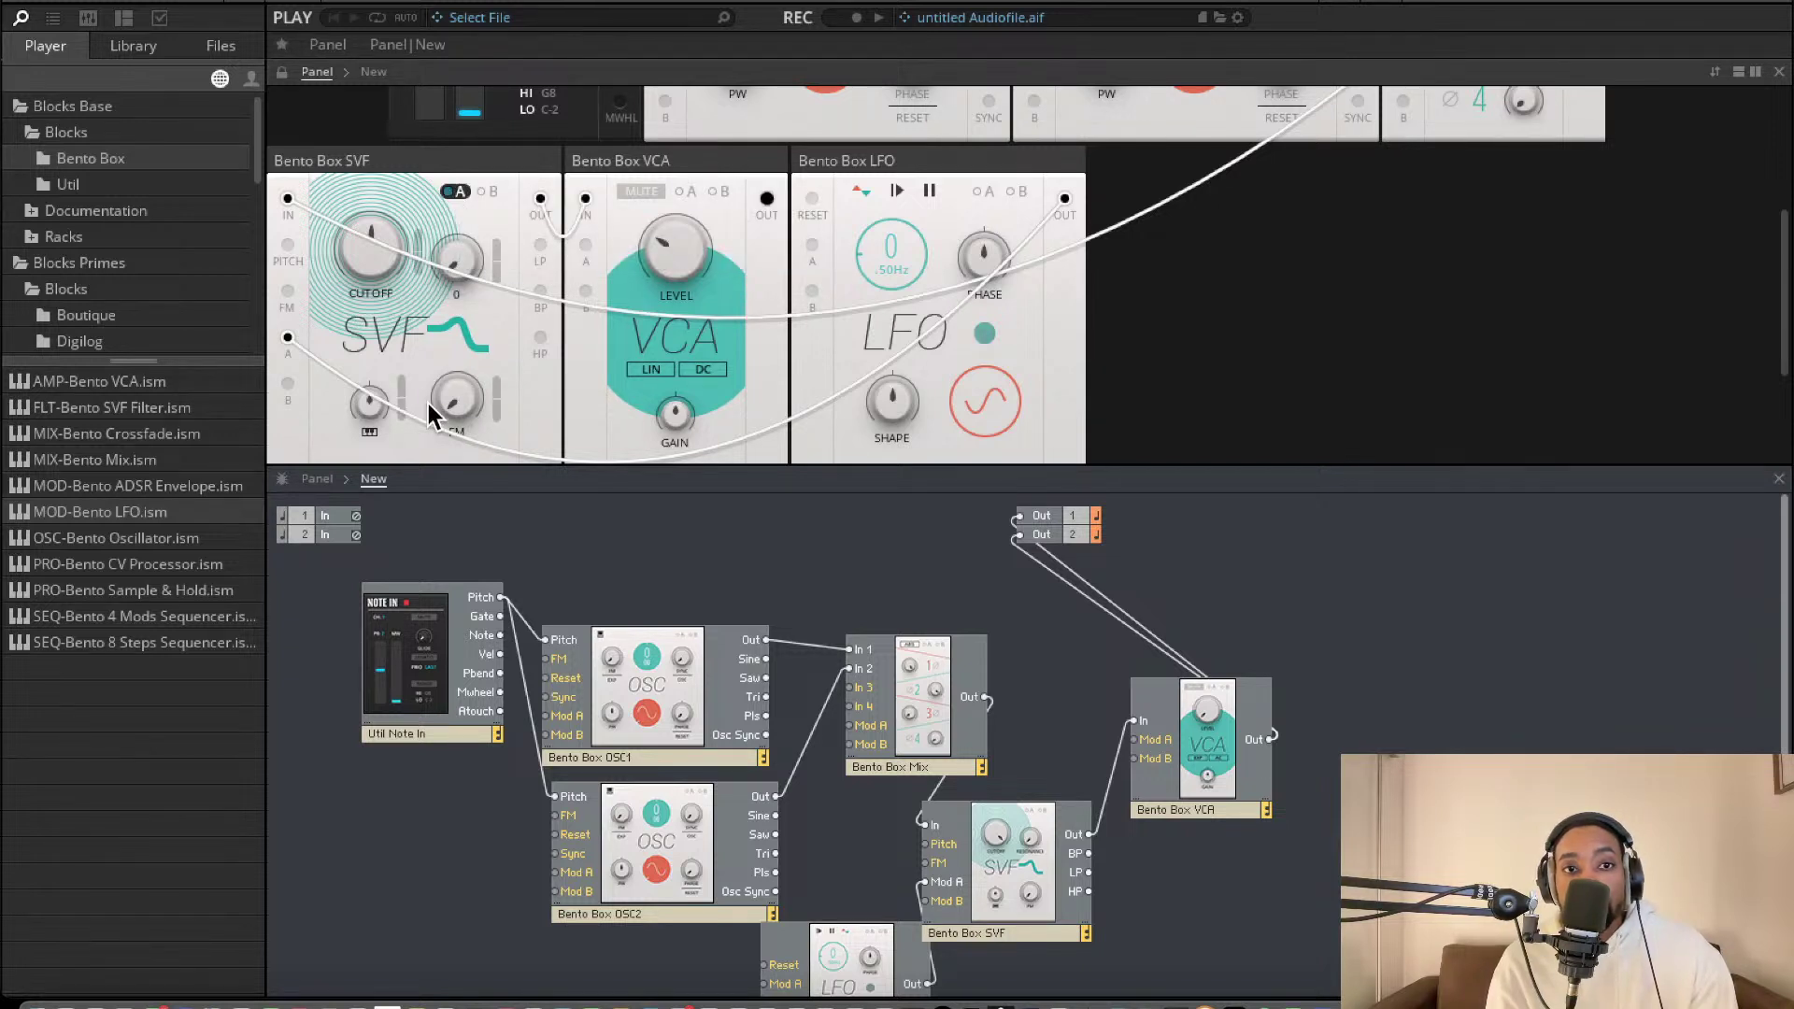
pyautogui.moveTo(420, 278)
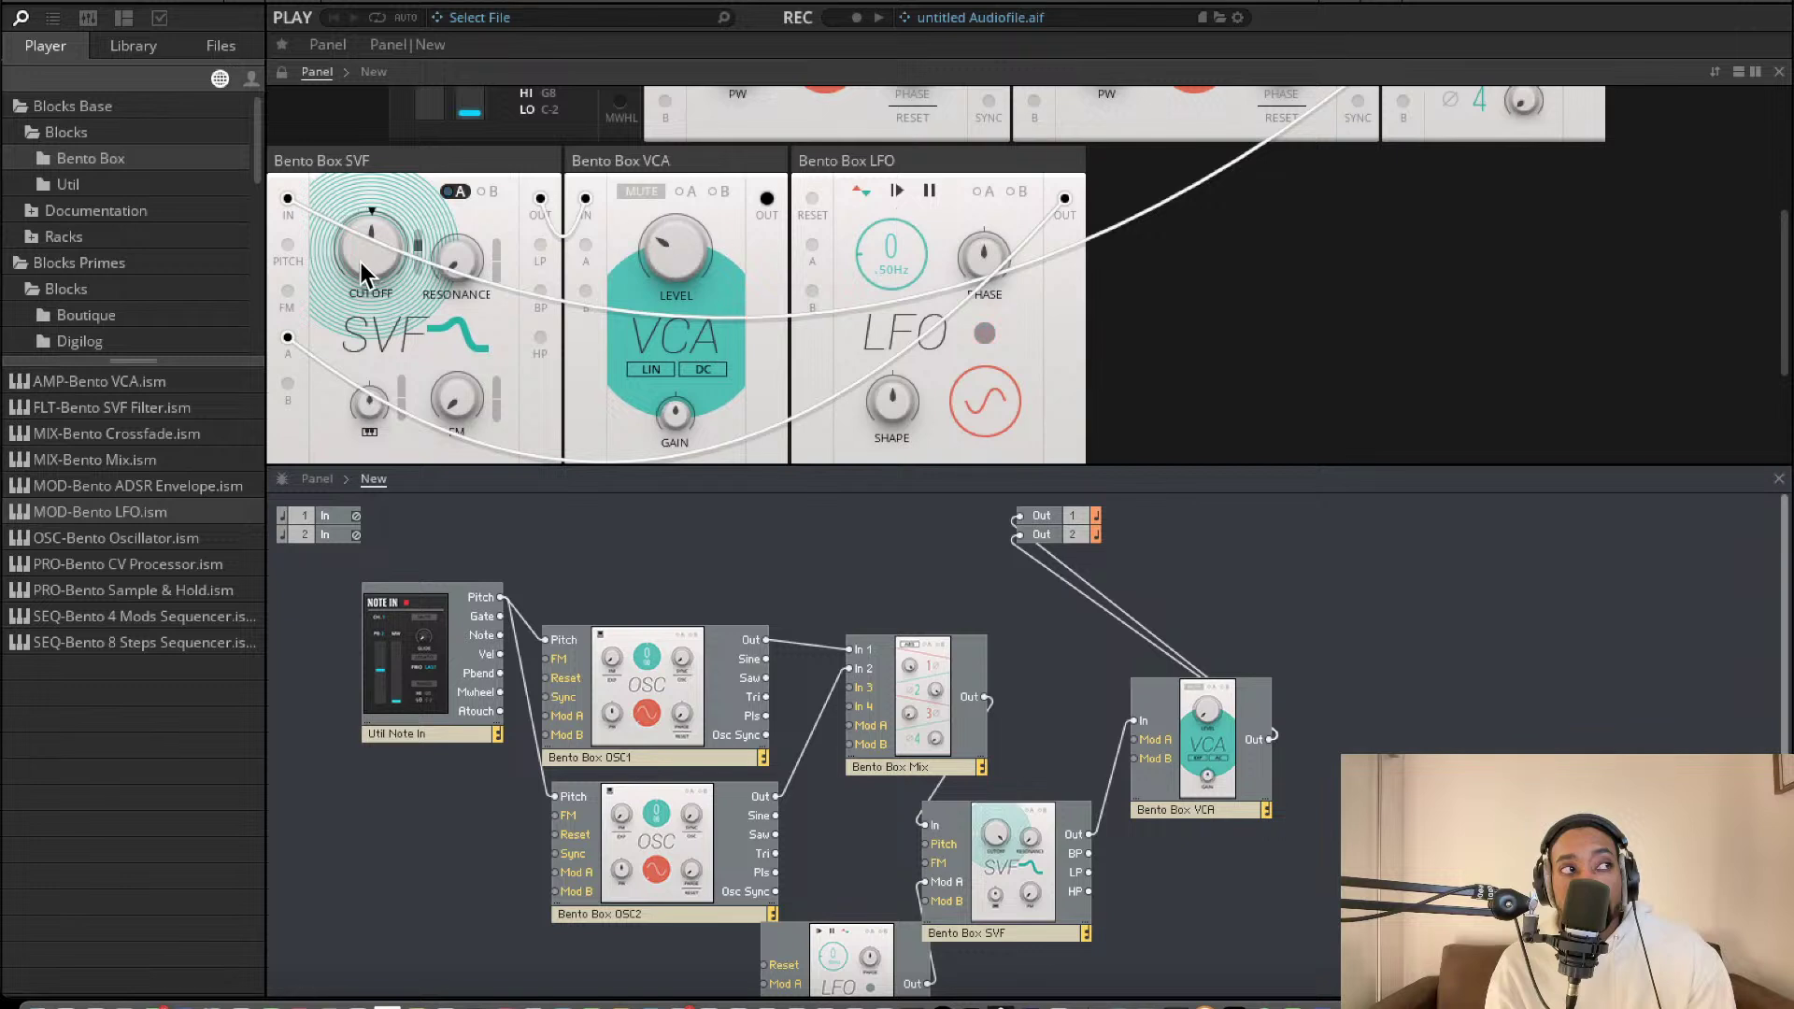
pyautogui.moveTo(341, 271)
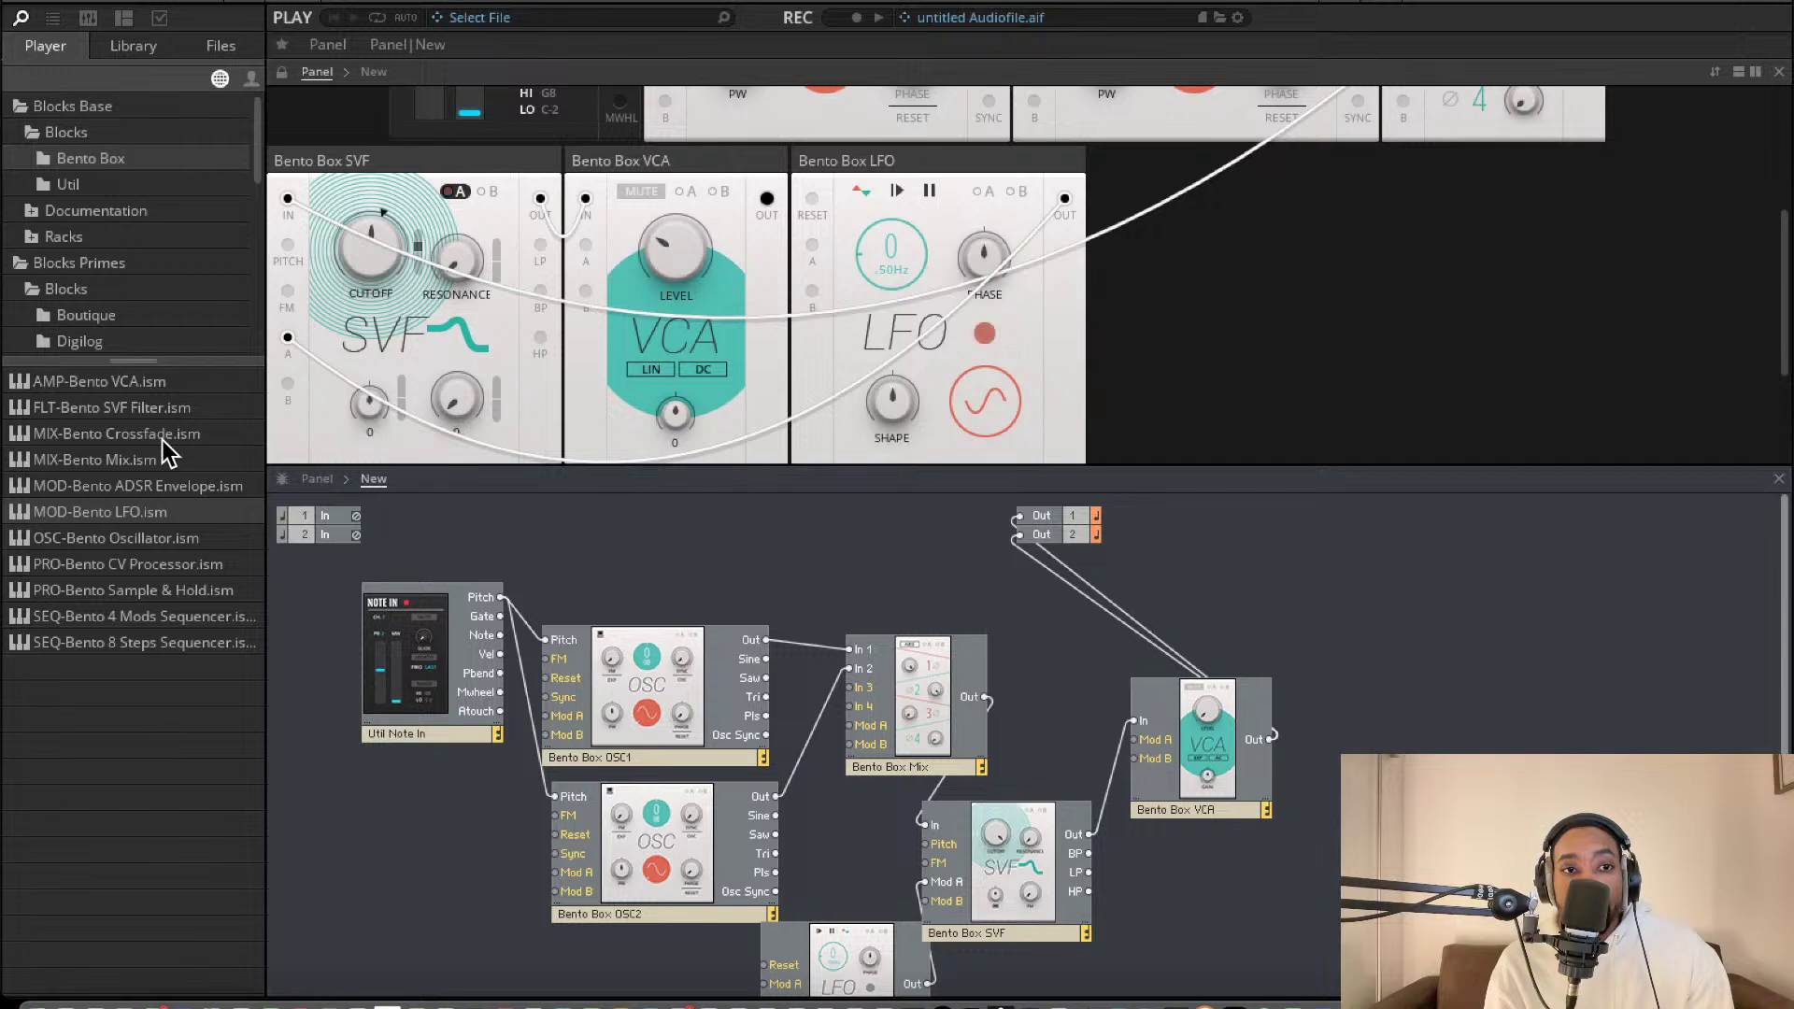
# Add a second Bento LFO block to the structure and rename the existing one Bento Box LFO1
pyautogui.moveTo(149, 517); pyautogui.dragTo(508, 993)
pyautogui.scroll(-2, 811, 830)
pyautogui.click(859, 977)
pyautogui.click(860, 977)
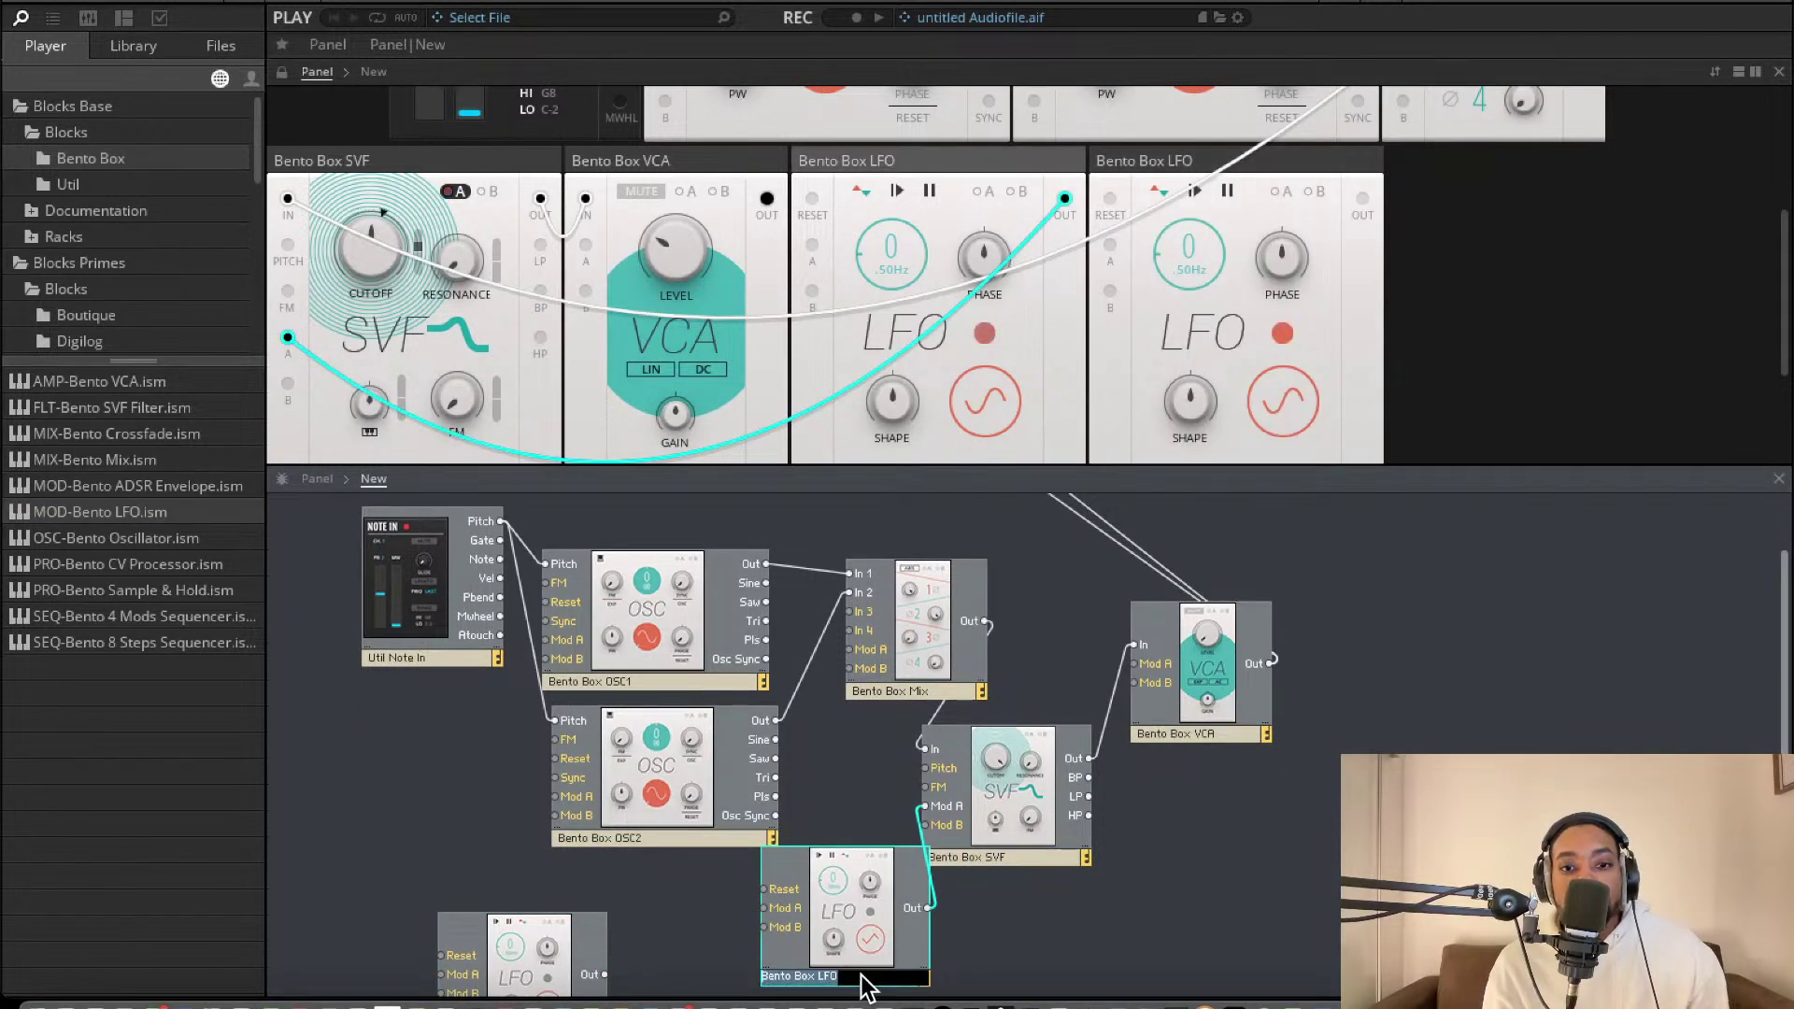
pyautogui.write('1')
pyautogui.click(710, 948)
# Rename the newly added LFO block Bento Box LFO2
pyautogui.scroll(-2, 672, 960)
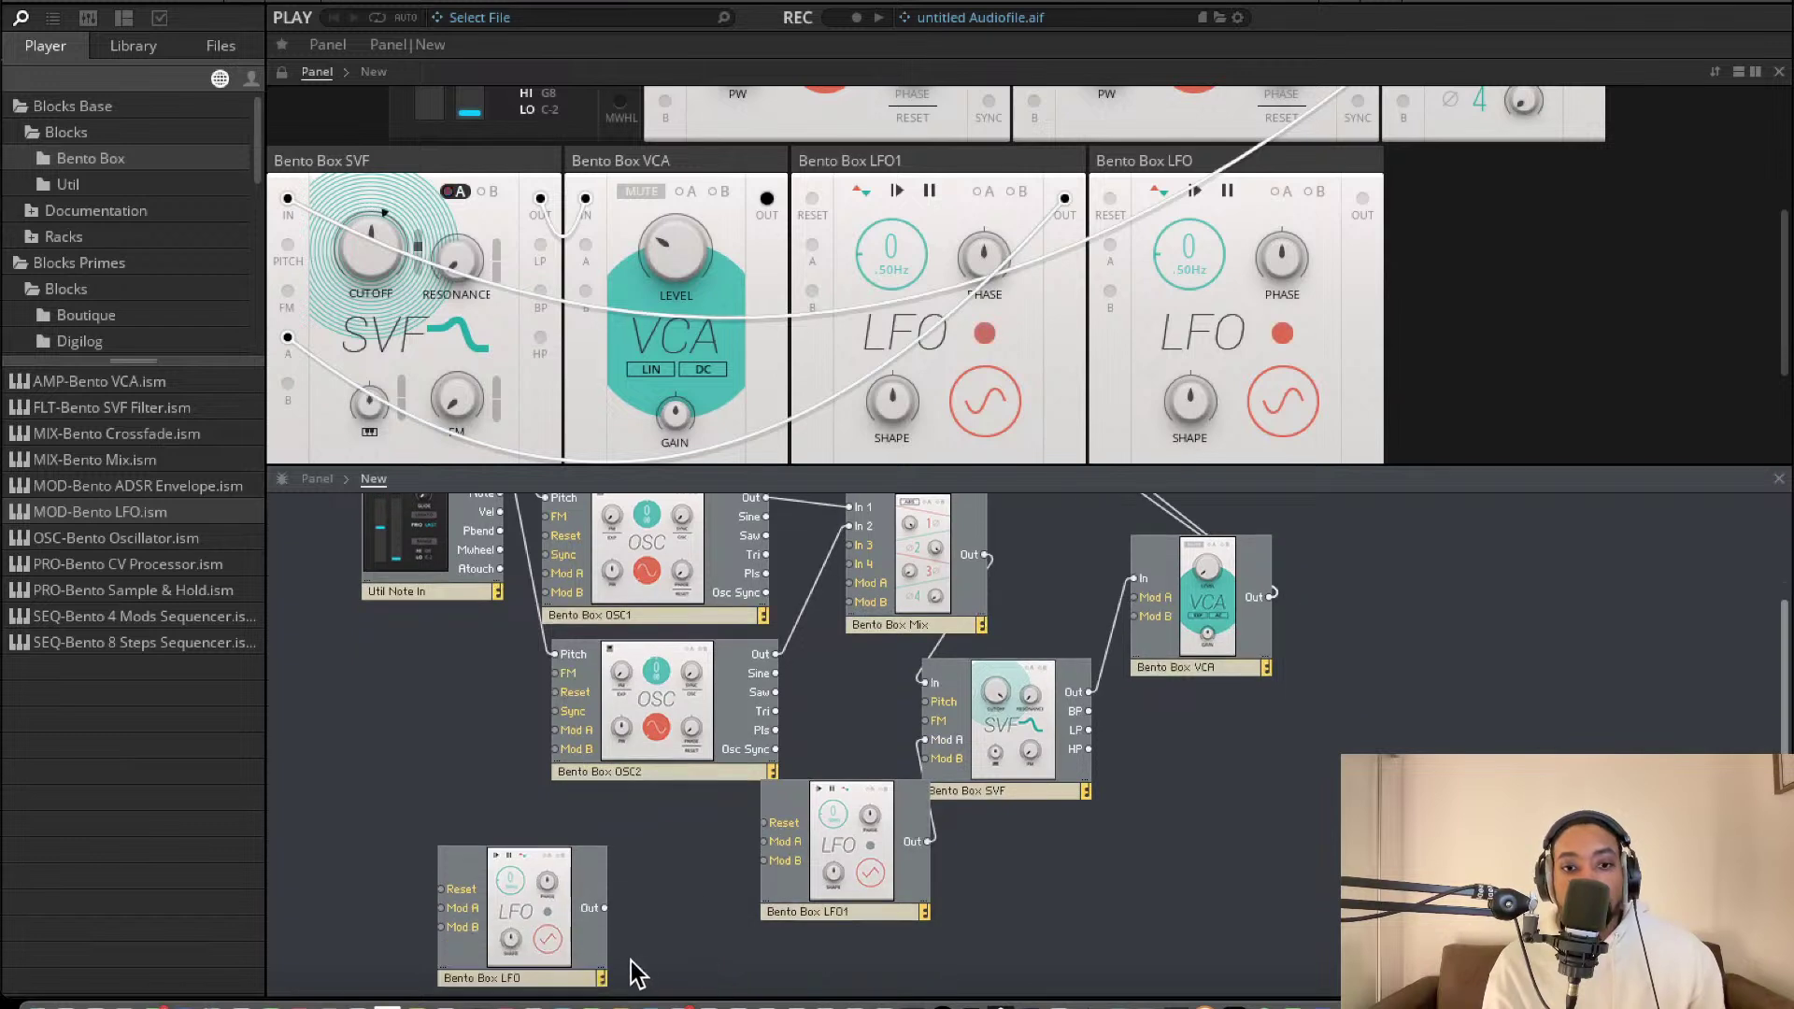
pyautogui.doubleClick(523, 978)
pyautogui.write('2')
pyautogui.press('Return')
# Place LFO2 beside OSC2, below the Note In block, and connect its Out to the Mod A inputs of OSC1 and OSC2
pyautogui.moveTo(529, 910); pyautogui.dragTo(851, 977)
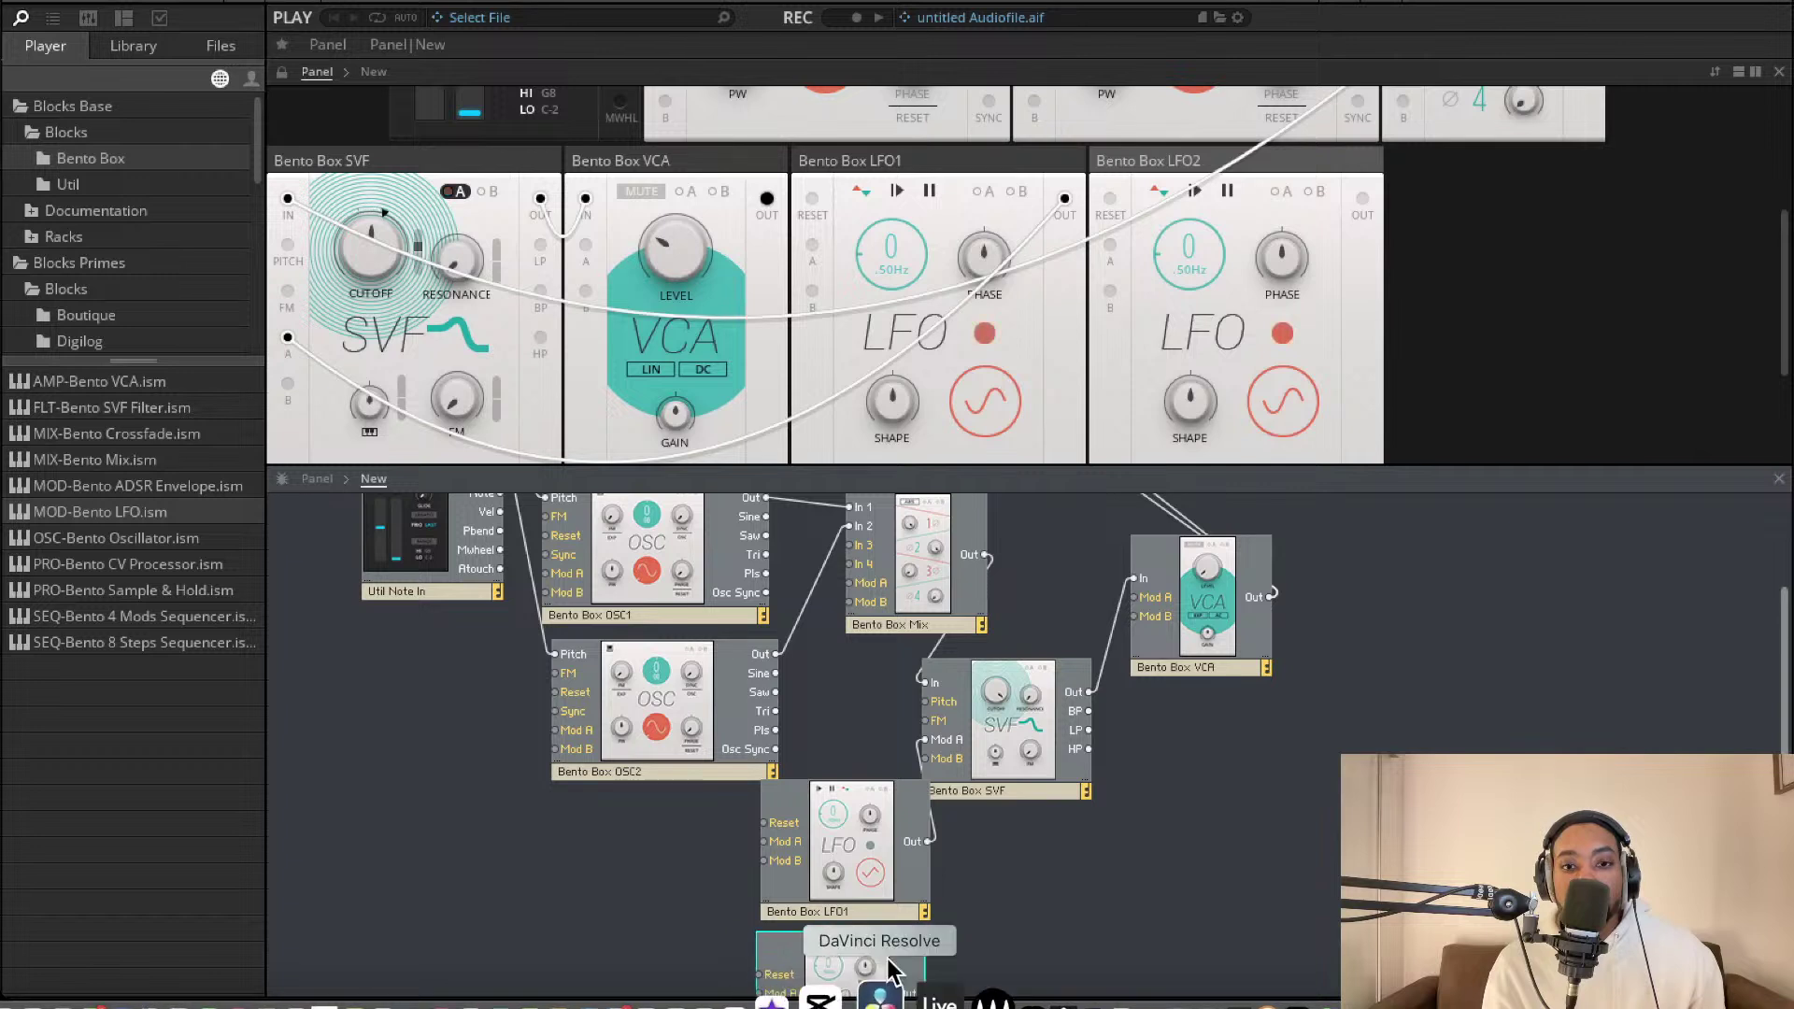
pyautogui.scroll(2, 952, 885)
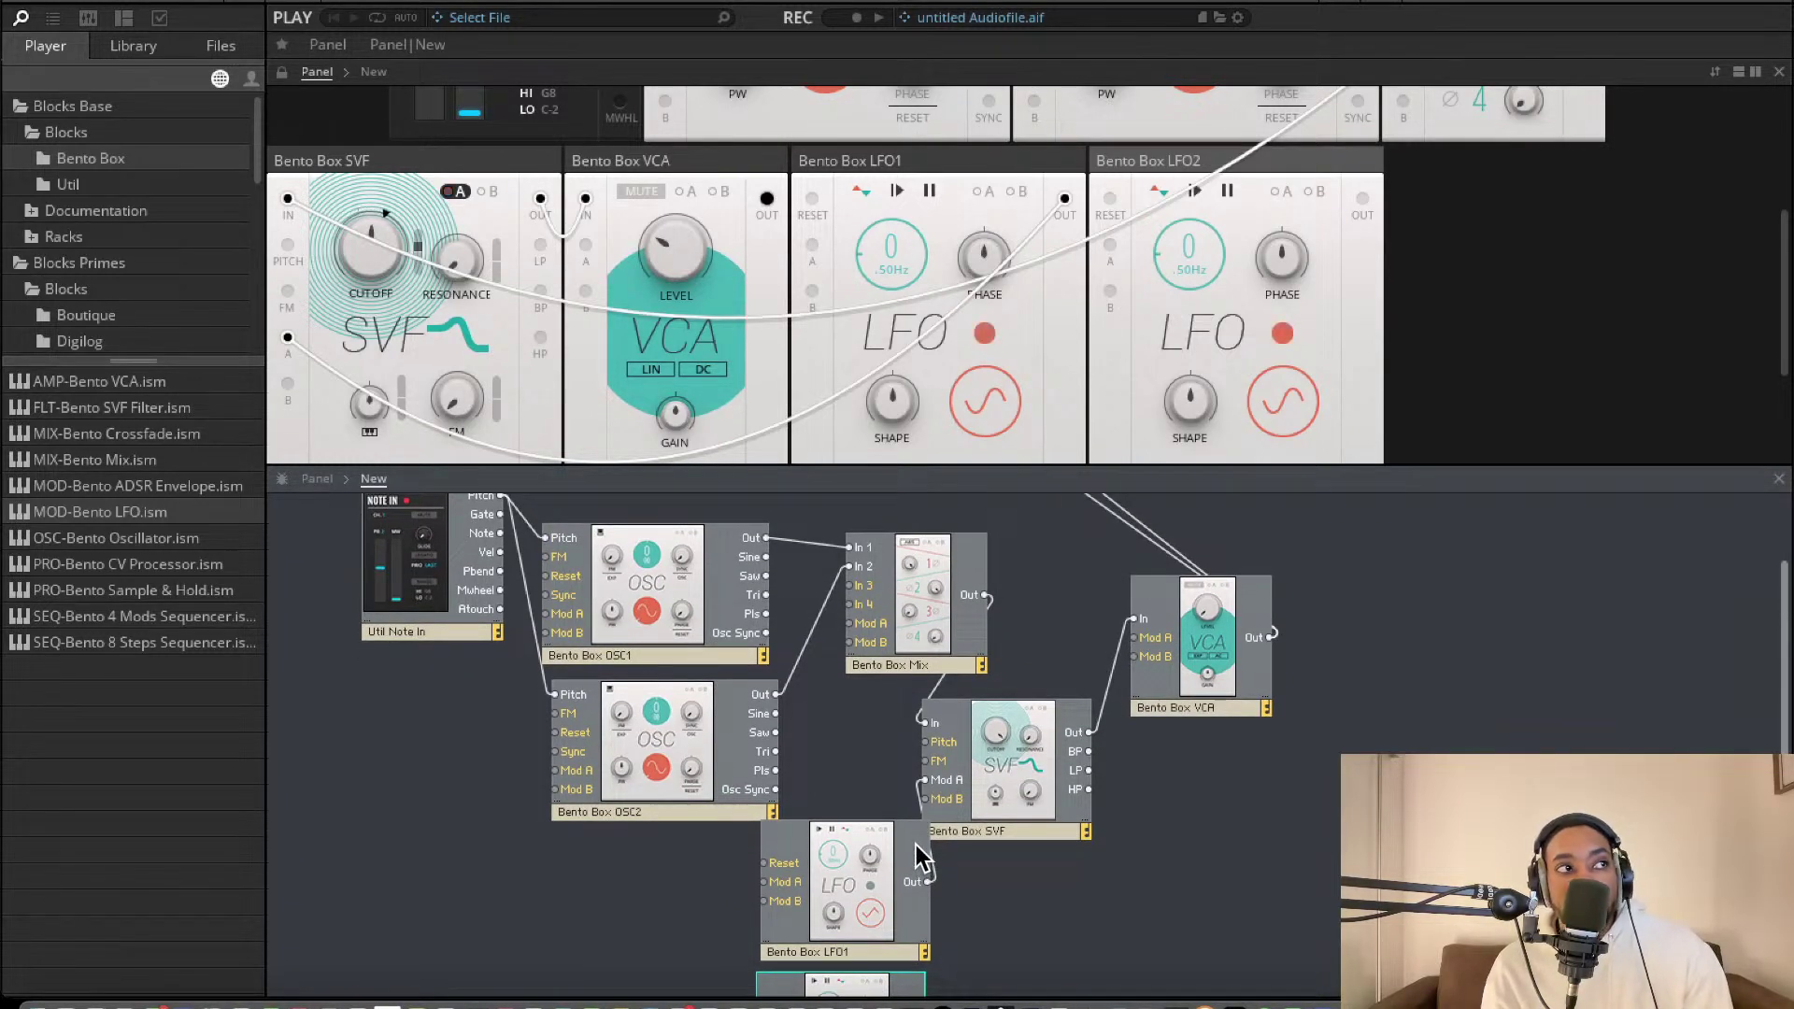
pyautogui.moveTo(915, 845)
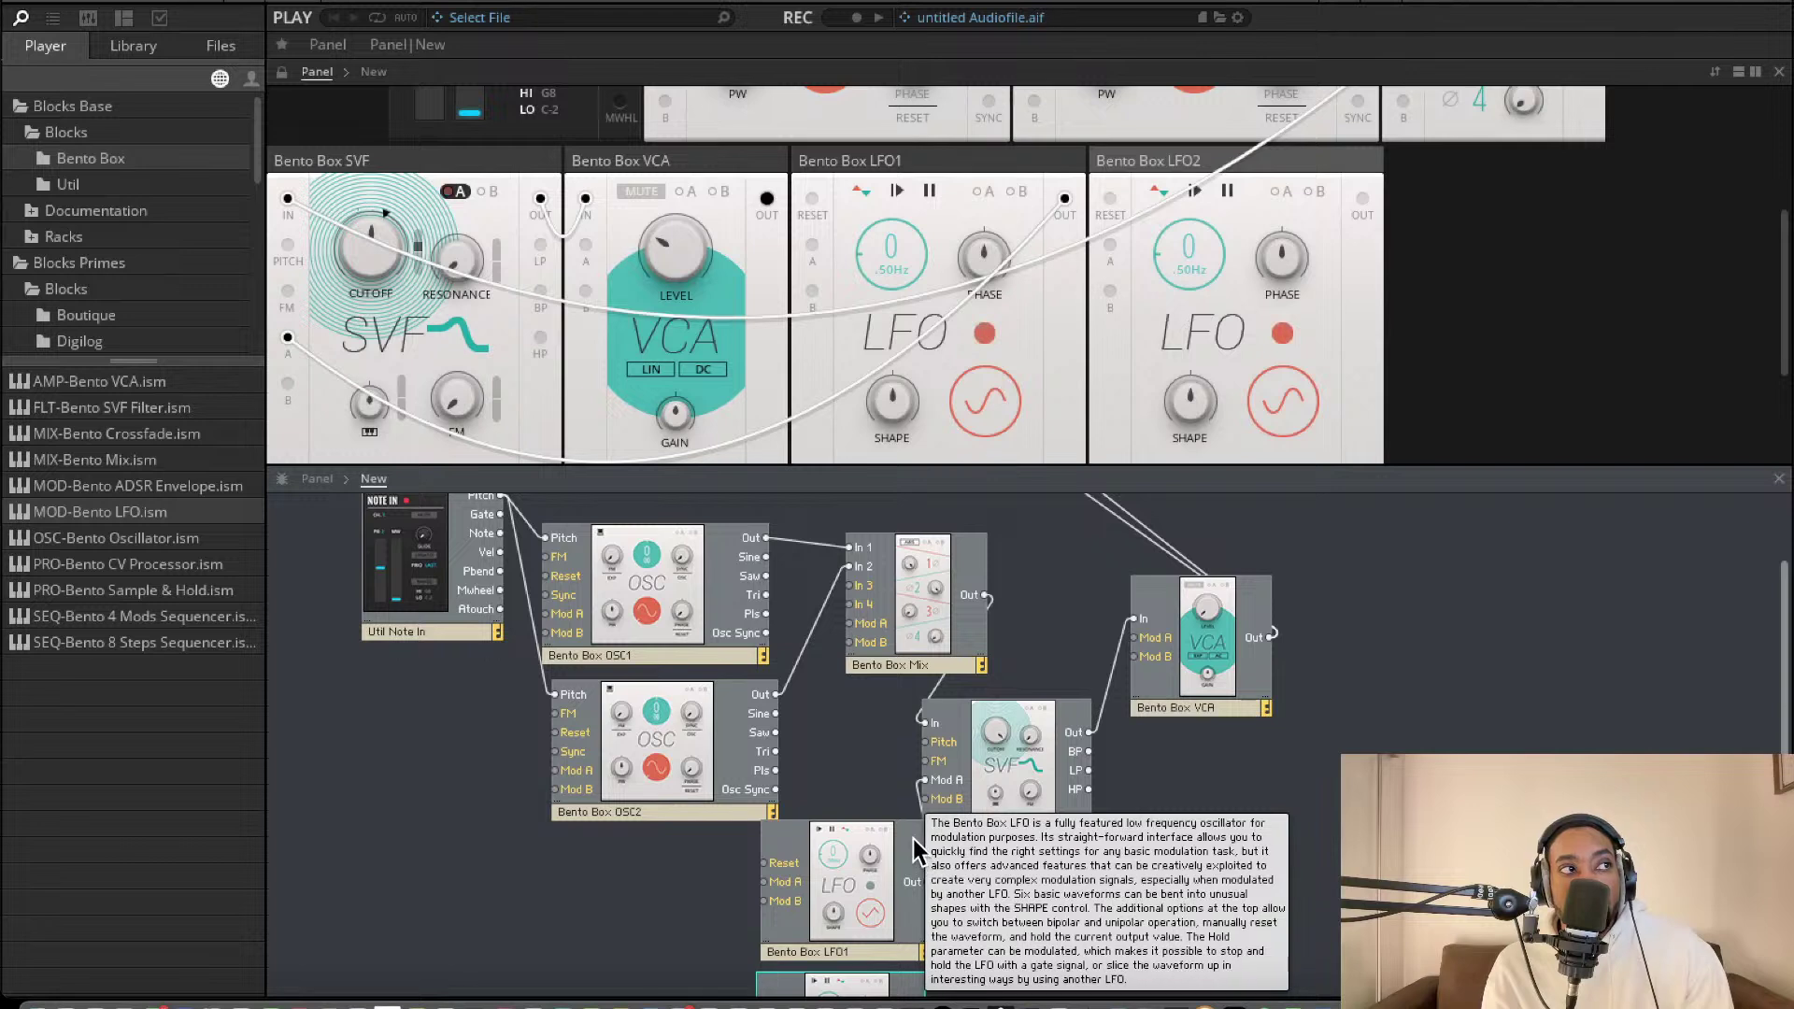
pyautogui.moveTo(869, 992); pyautogui.dragTo(667, 835)
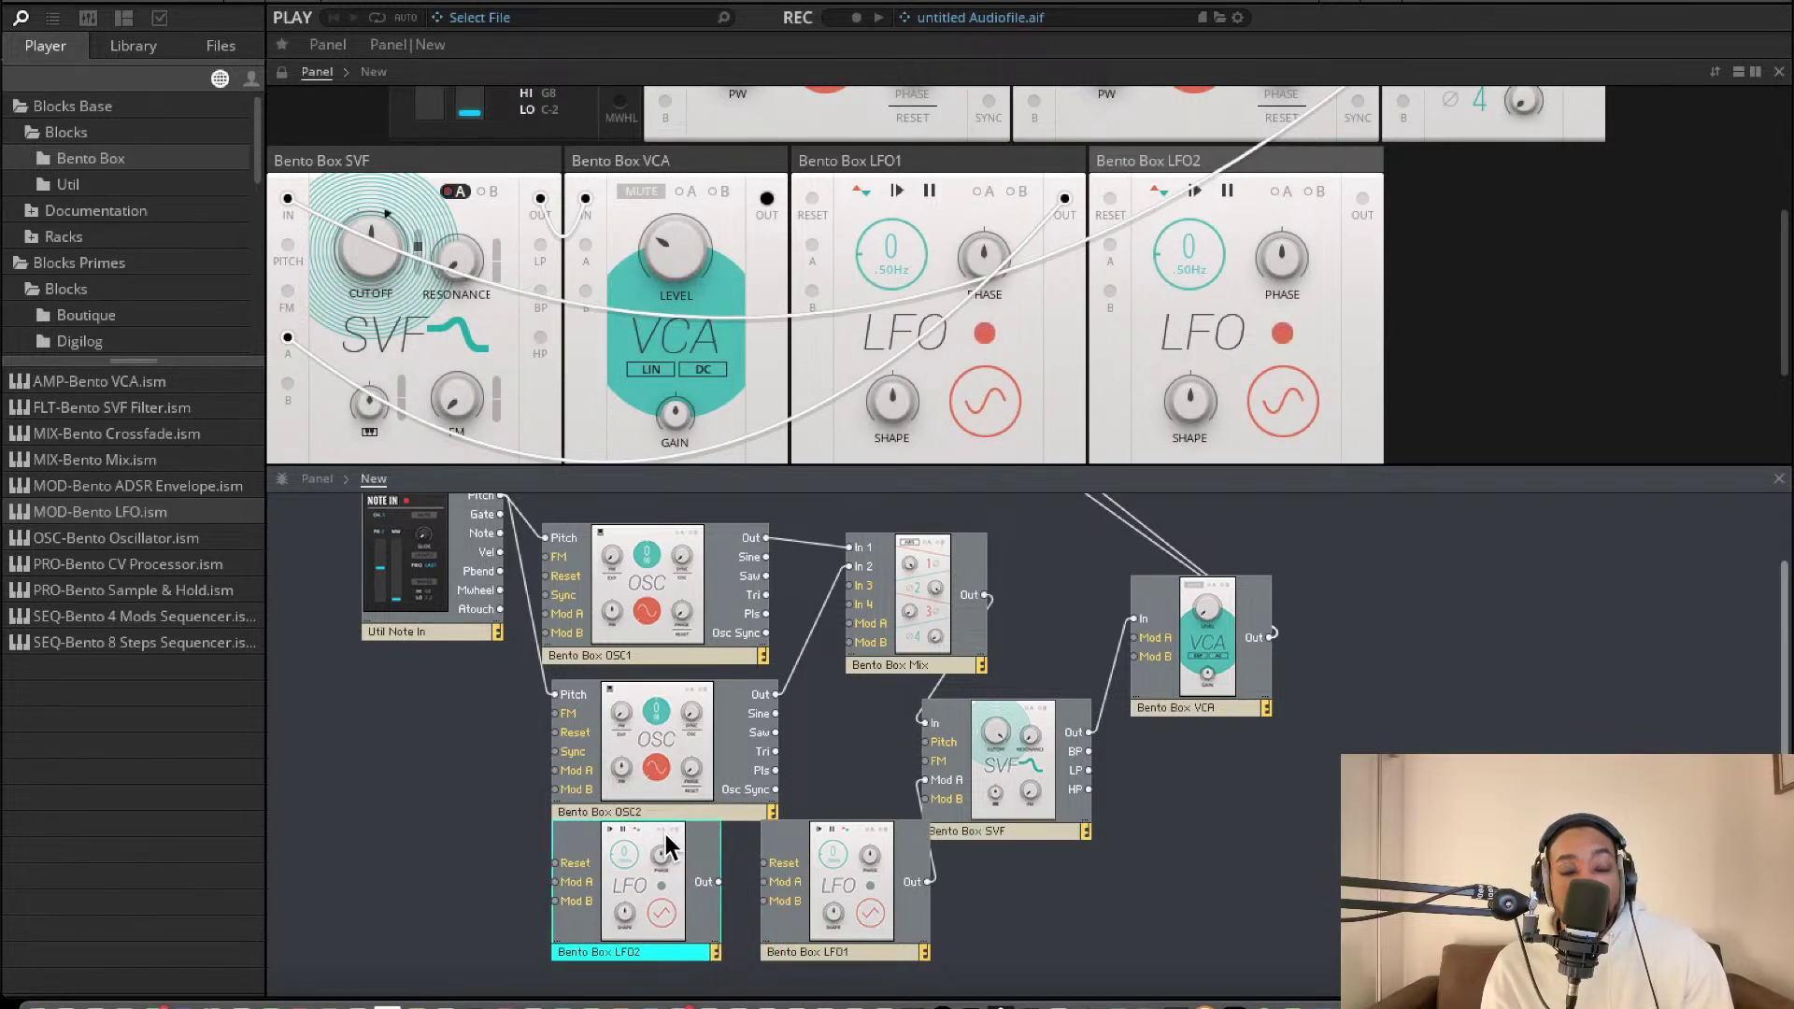
pyautogui.moveTo(666, 832)
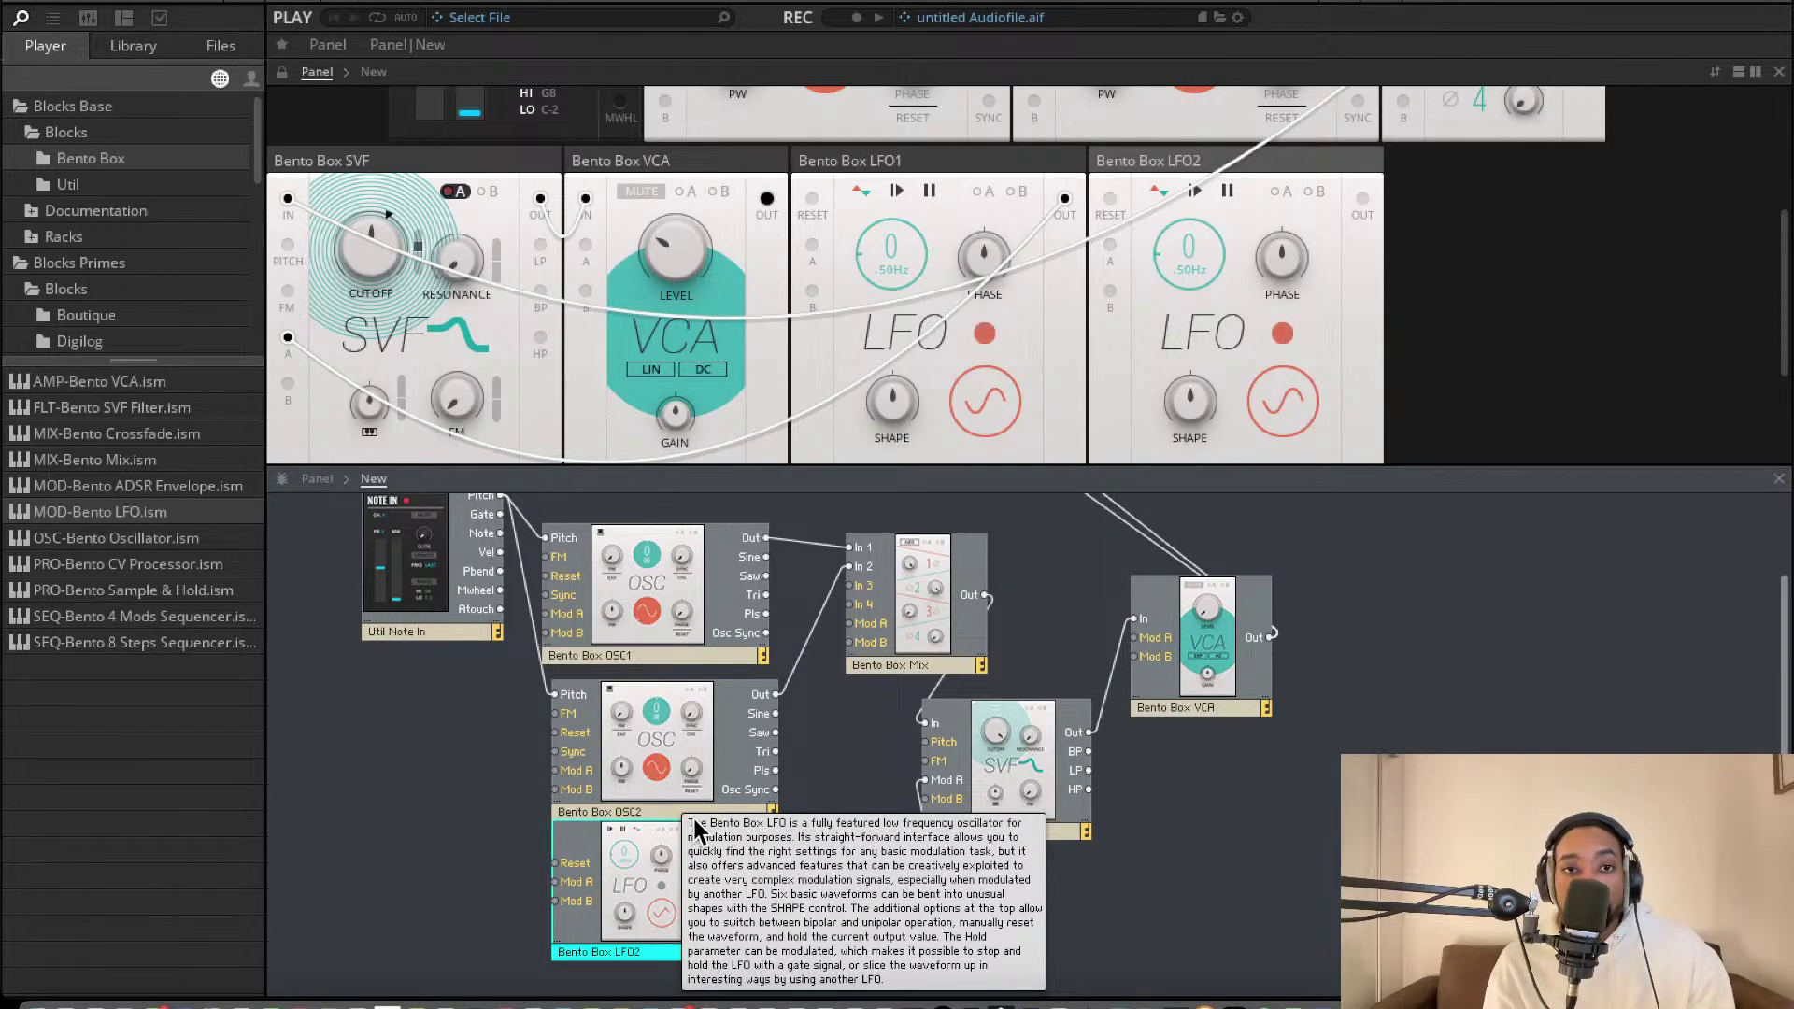
pyautogui.moveTo(647, 875); pyautogui.dragTo(545, 615)
# Show the Mod A amounts on both oscillators and apply the modulation to their PW
pyautogui.scroll(5, 781, 249)
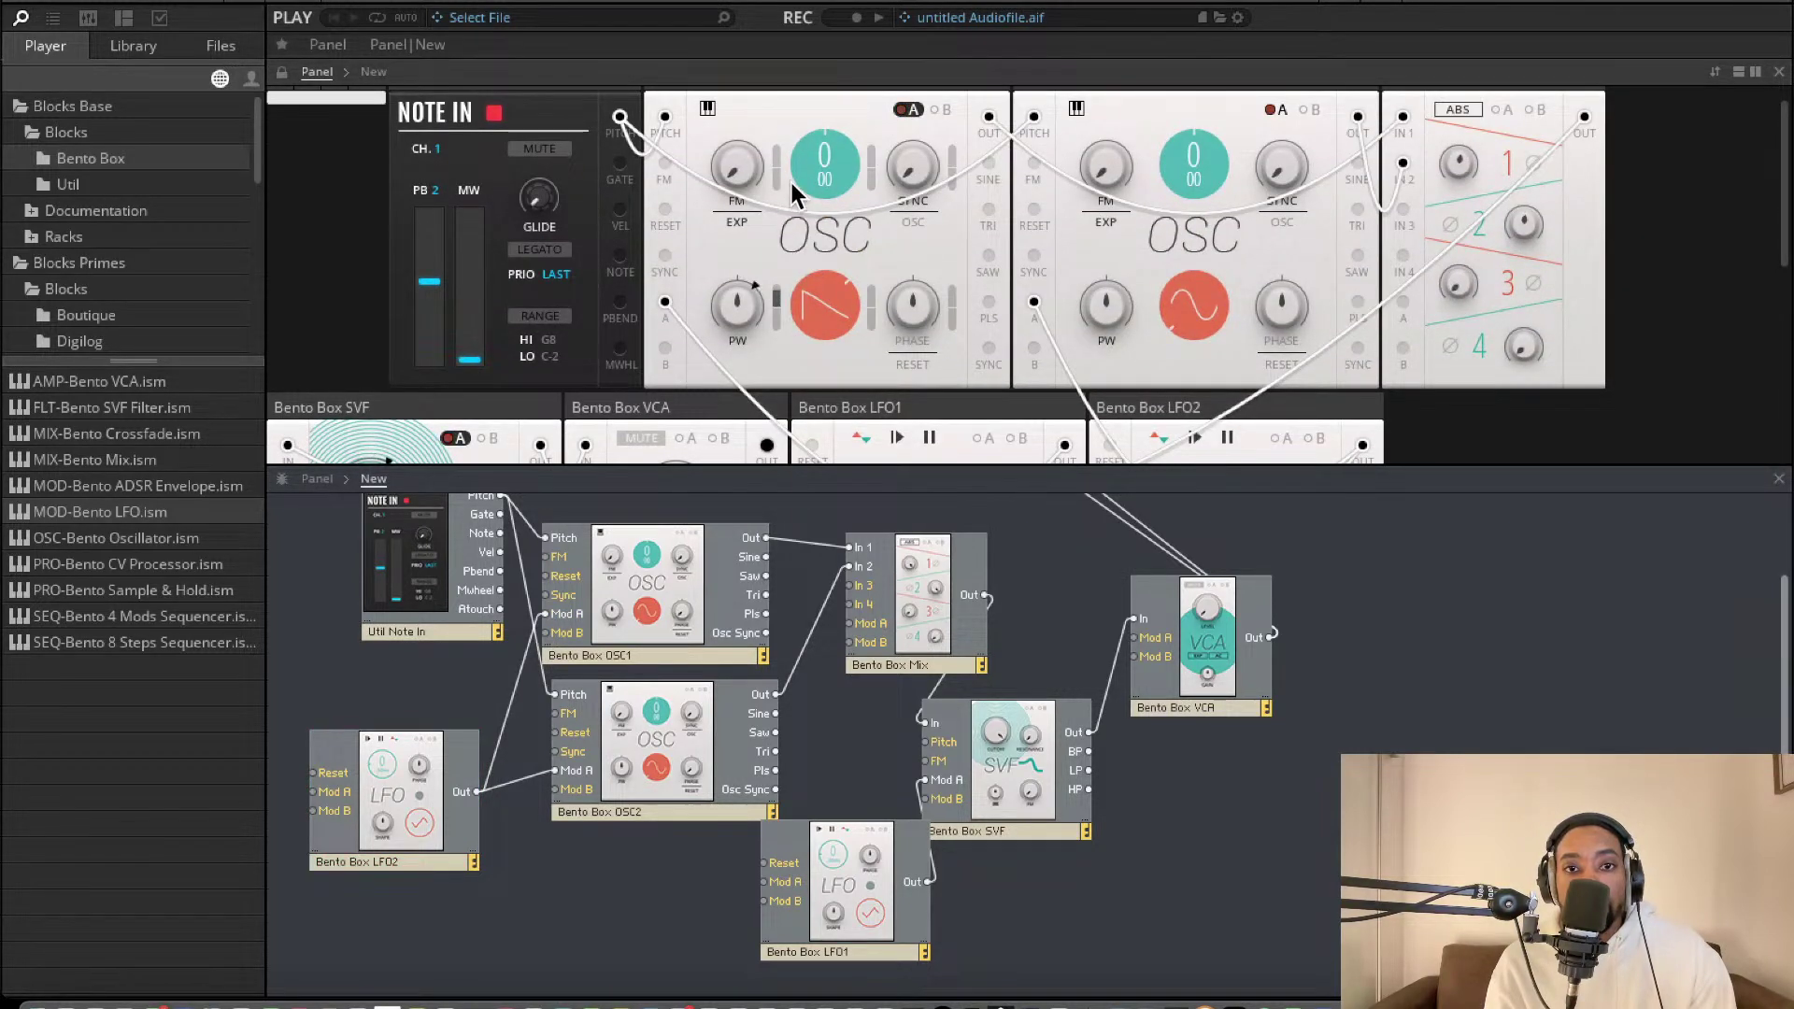
pyautogui.click(1278, 109)
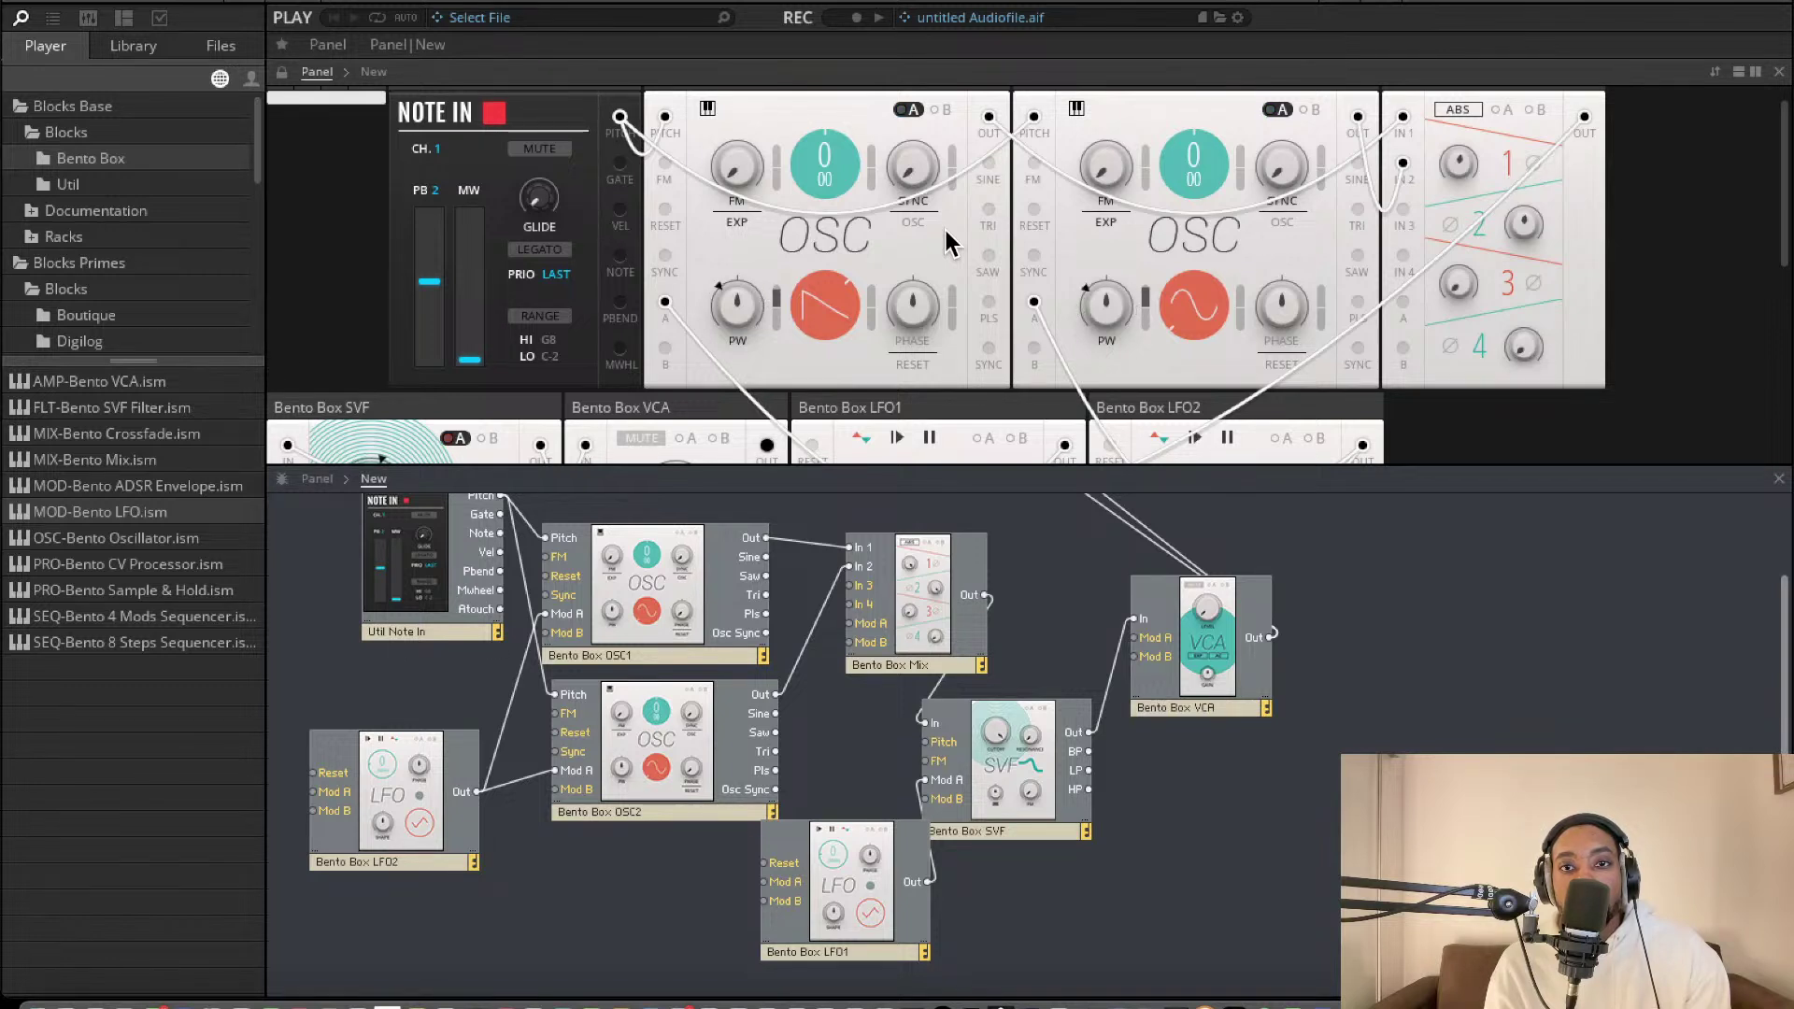
# Set the LFO1 rate to about 2 Hz and the LFO2 rate to about 1 Hz
pyautogui.scroll(-3, 945, 226)
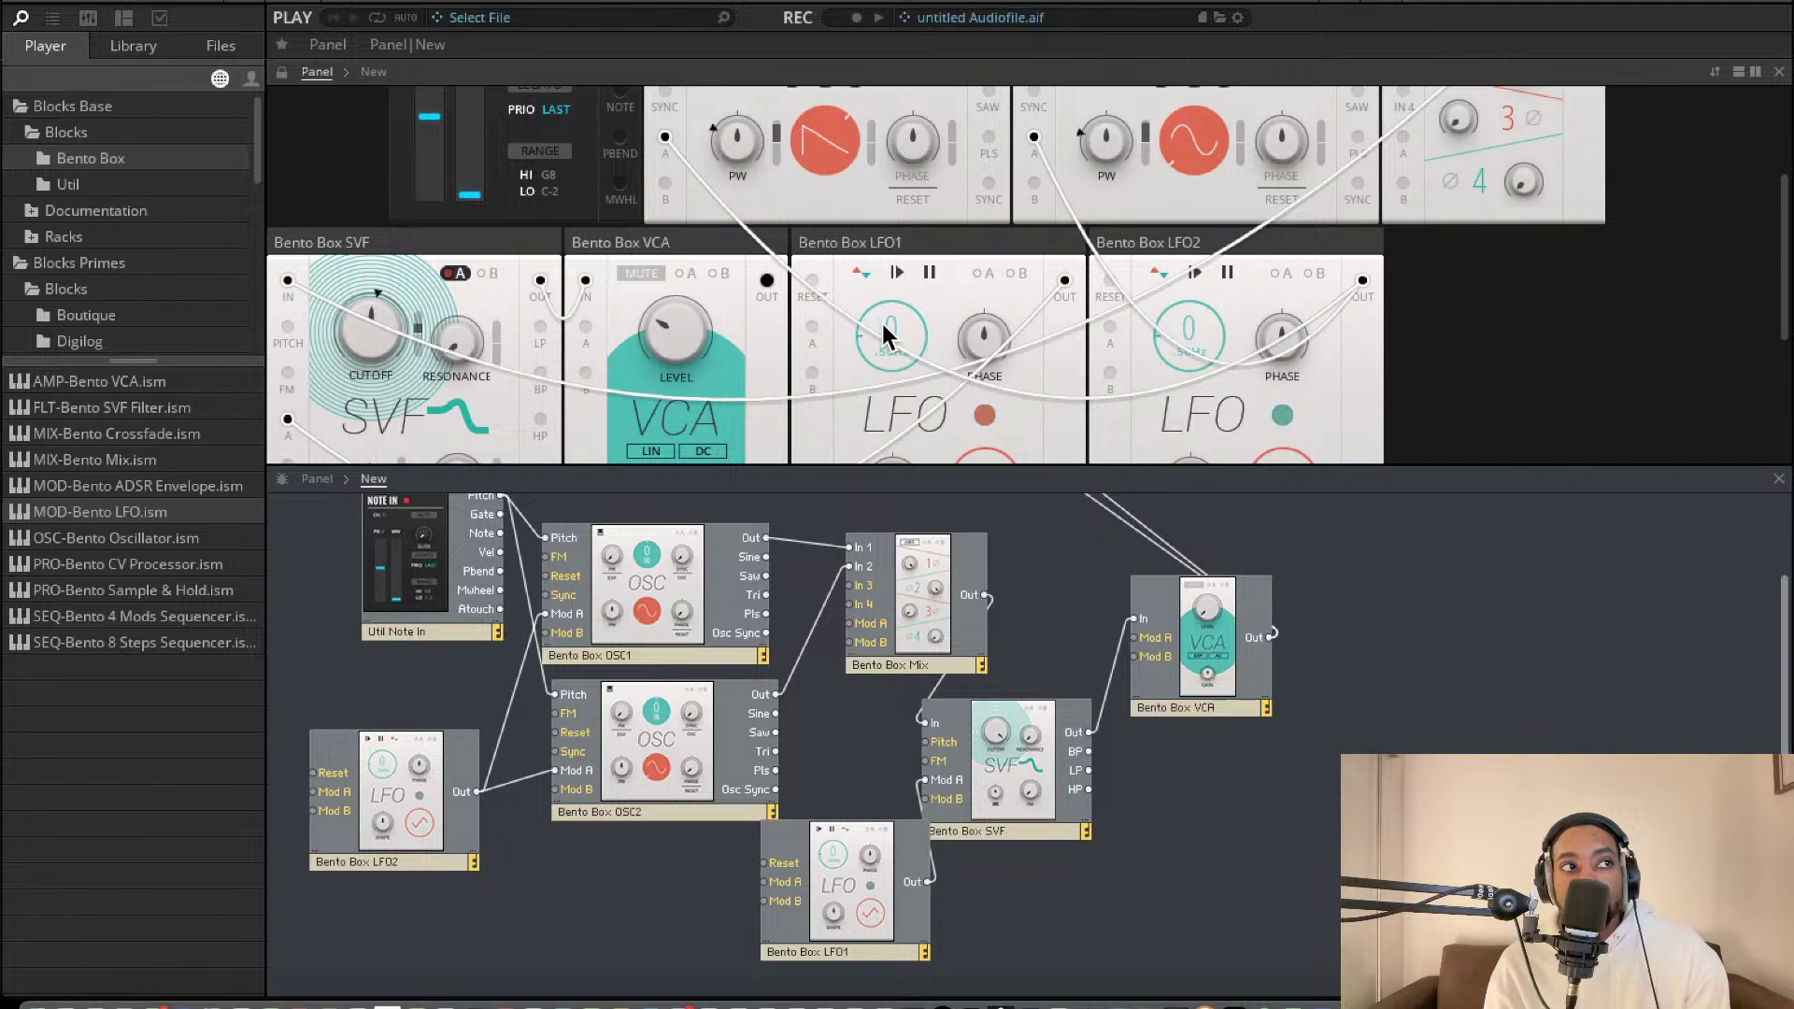
pyautogui.moveTo(884, 324); pyautogui.dragTo(895, 221)
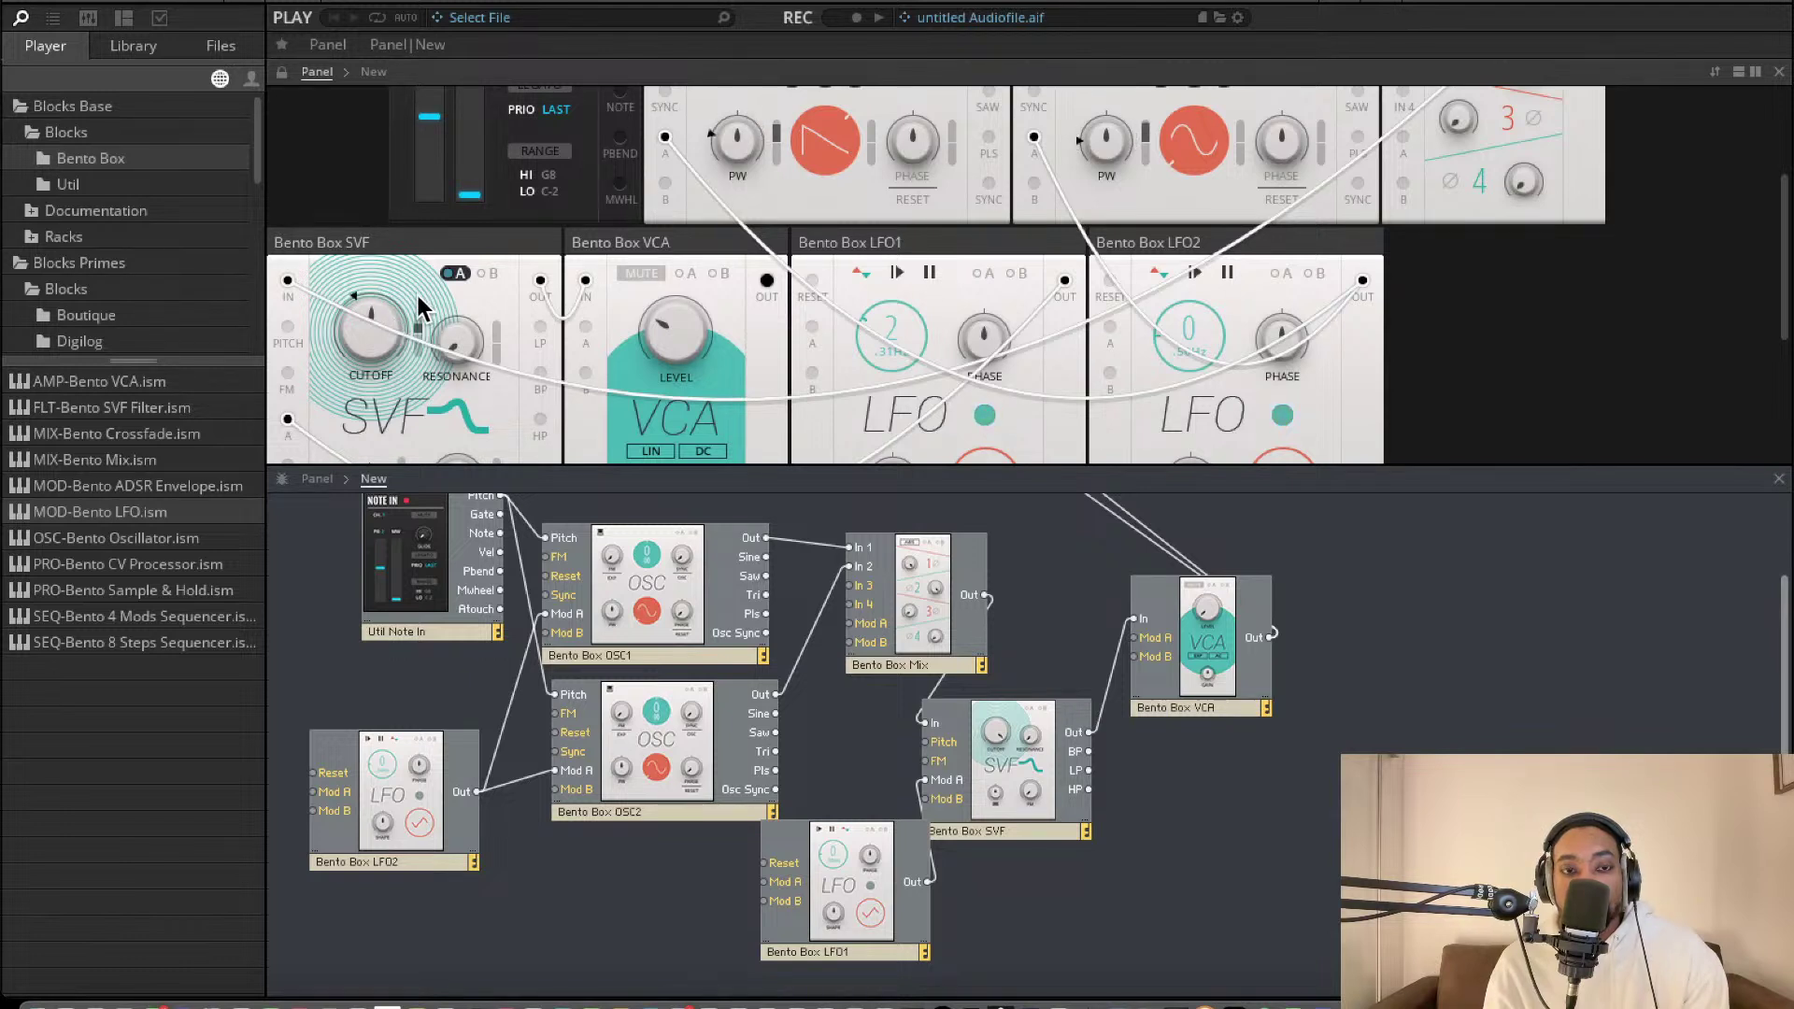
pyautogui.scroll(1, 960, 541)
pyautogui.scroll(3, 942, 391)
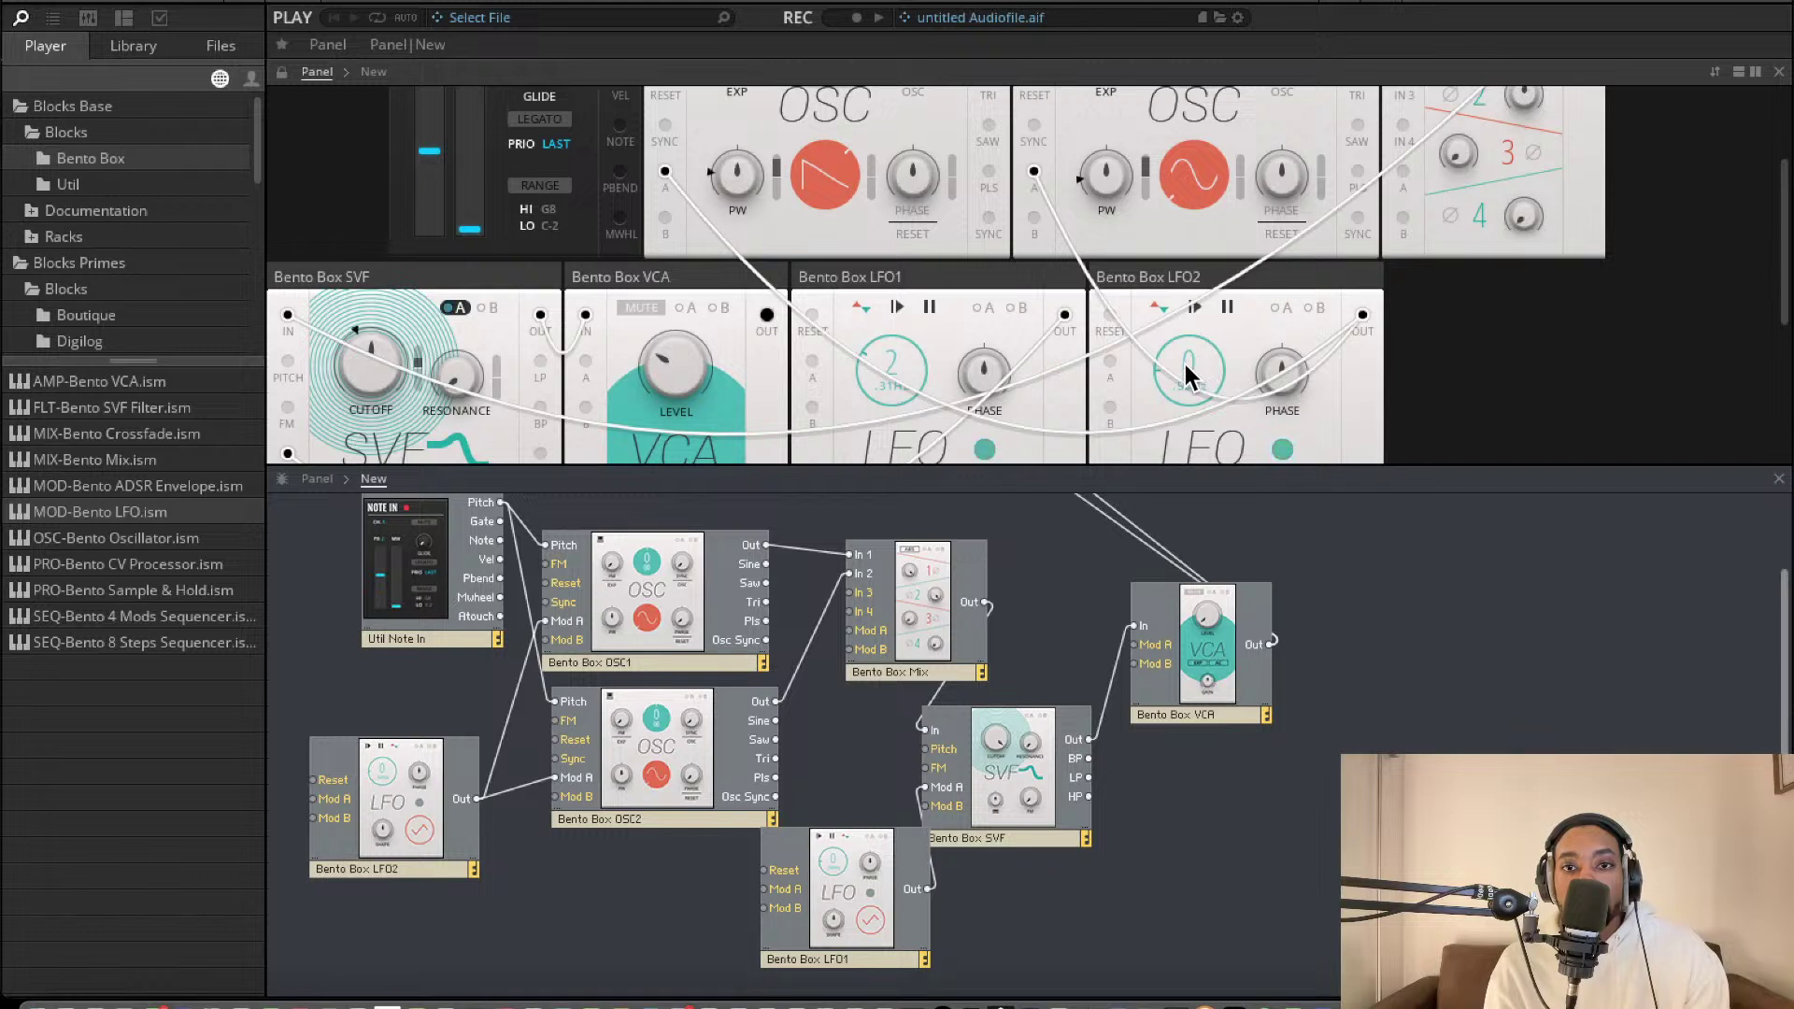
pyautogui.moveTo(1189, 367); pyautogui.dragTo(1196, 336)
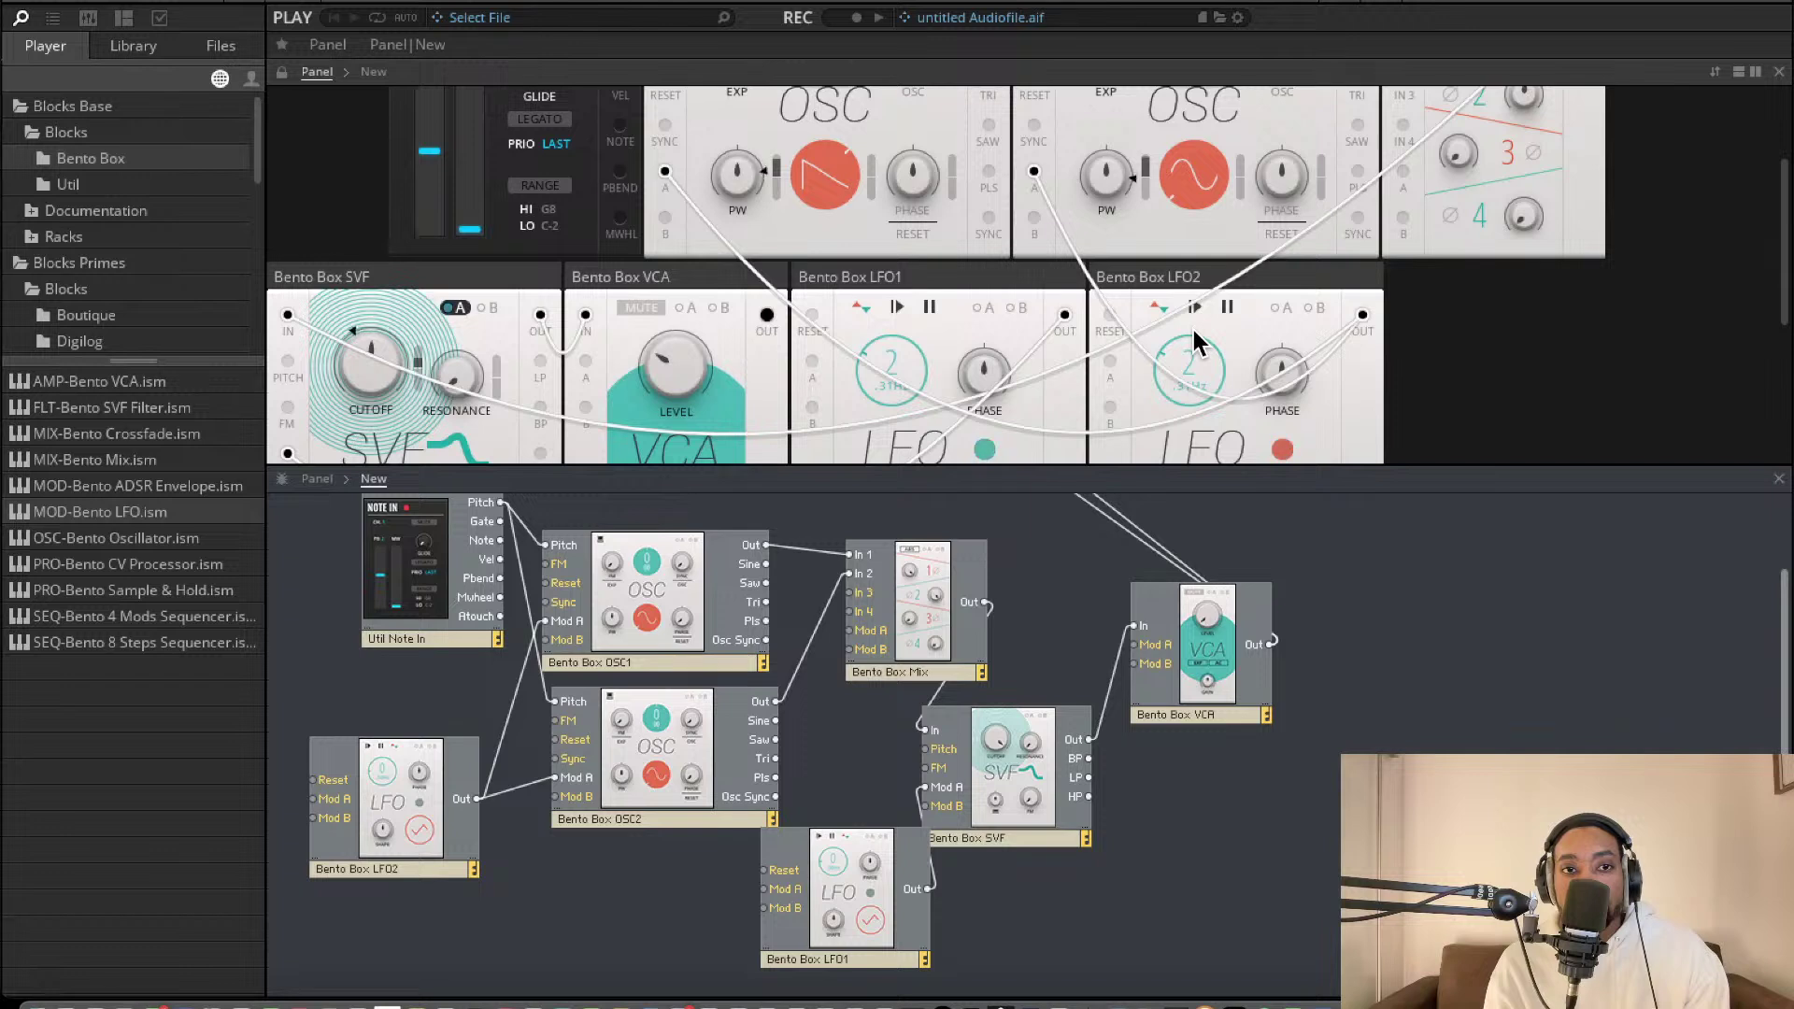
pyautogui.moveTo(1196, 338)
pyautogui.mouseDown()
pyautogui.moveTo(1206, 315)
pyautogui.moveTo(1178, 344)
pyautogui.mouseUp()
pyautogui.moveTo(1180, 370); pyautogui.dragTo(1183, 378)
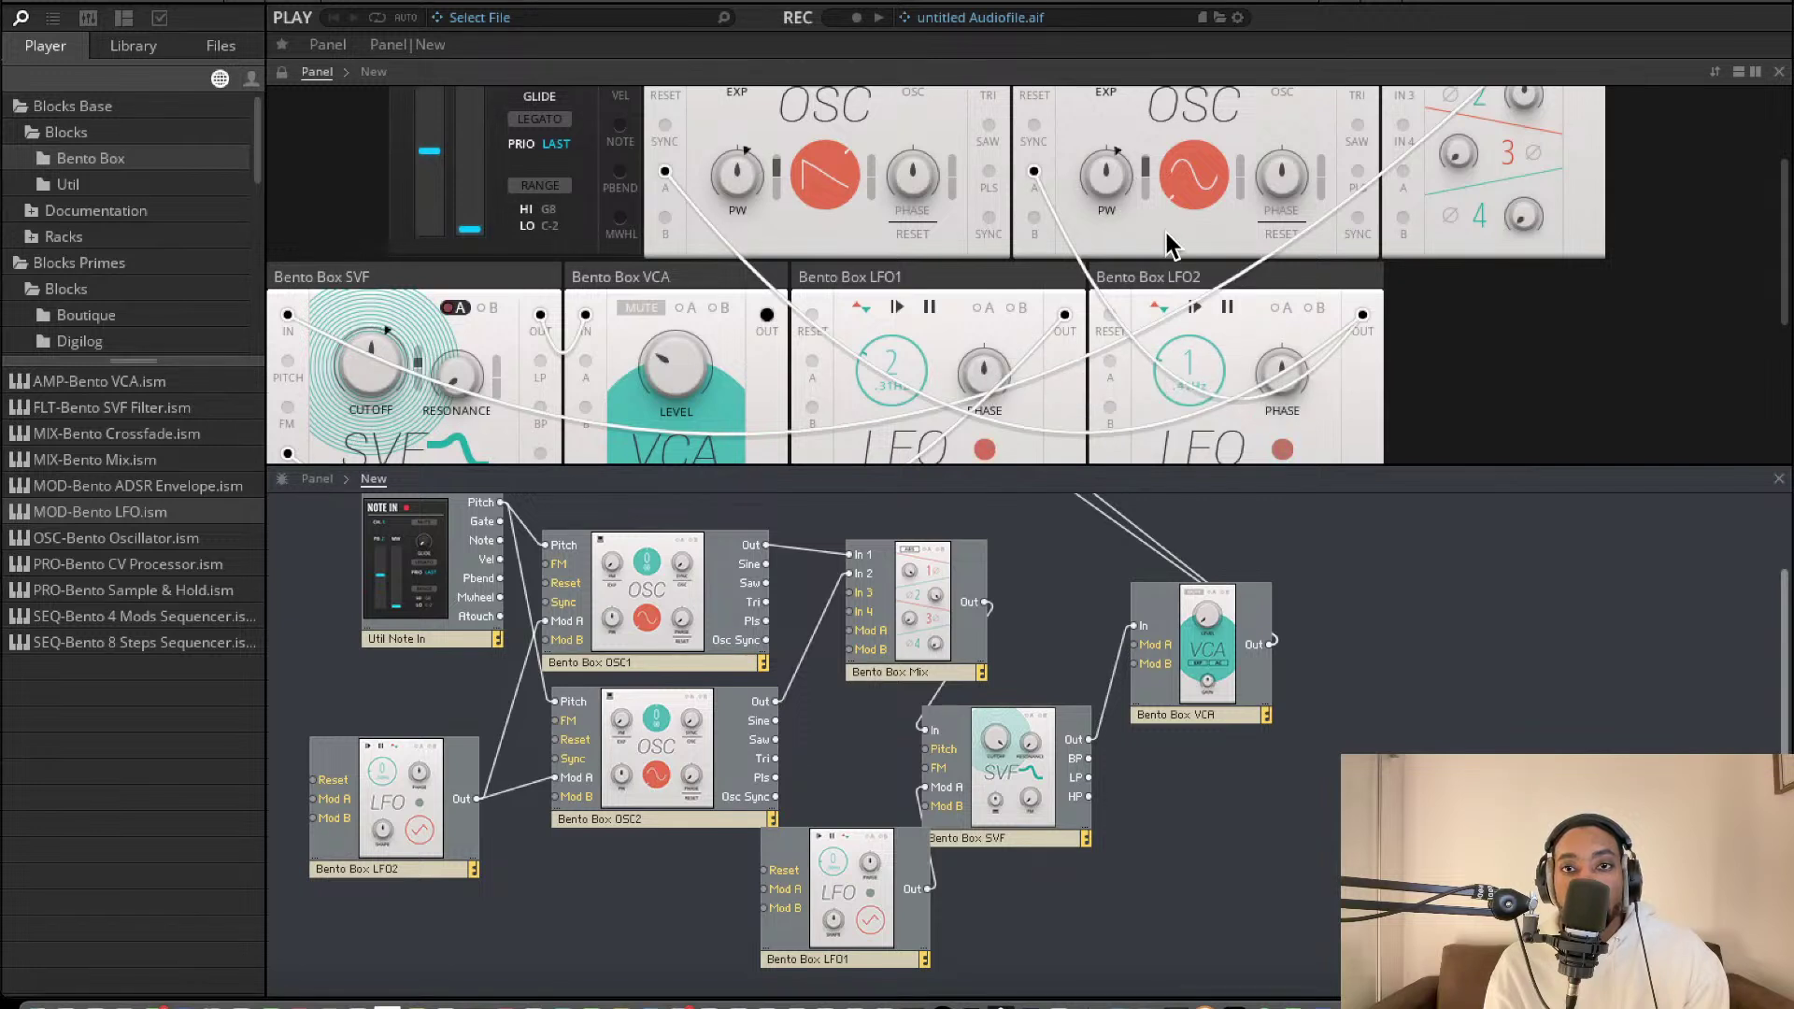
# Audition the pulse and triangle waveforms and different PW settings on the second oscillator, and return it to the sine wave
pyautogui.scroll(3, 1173, 233)
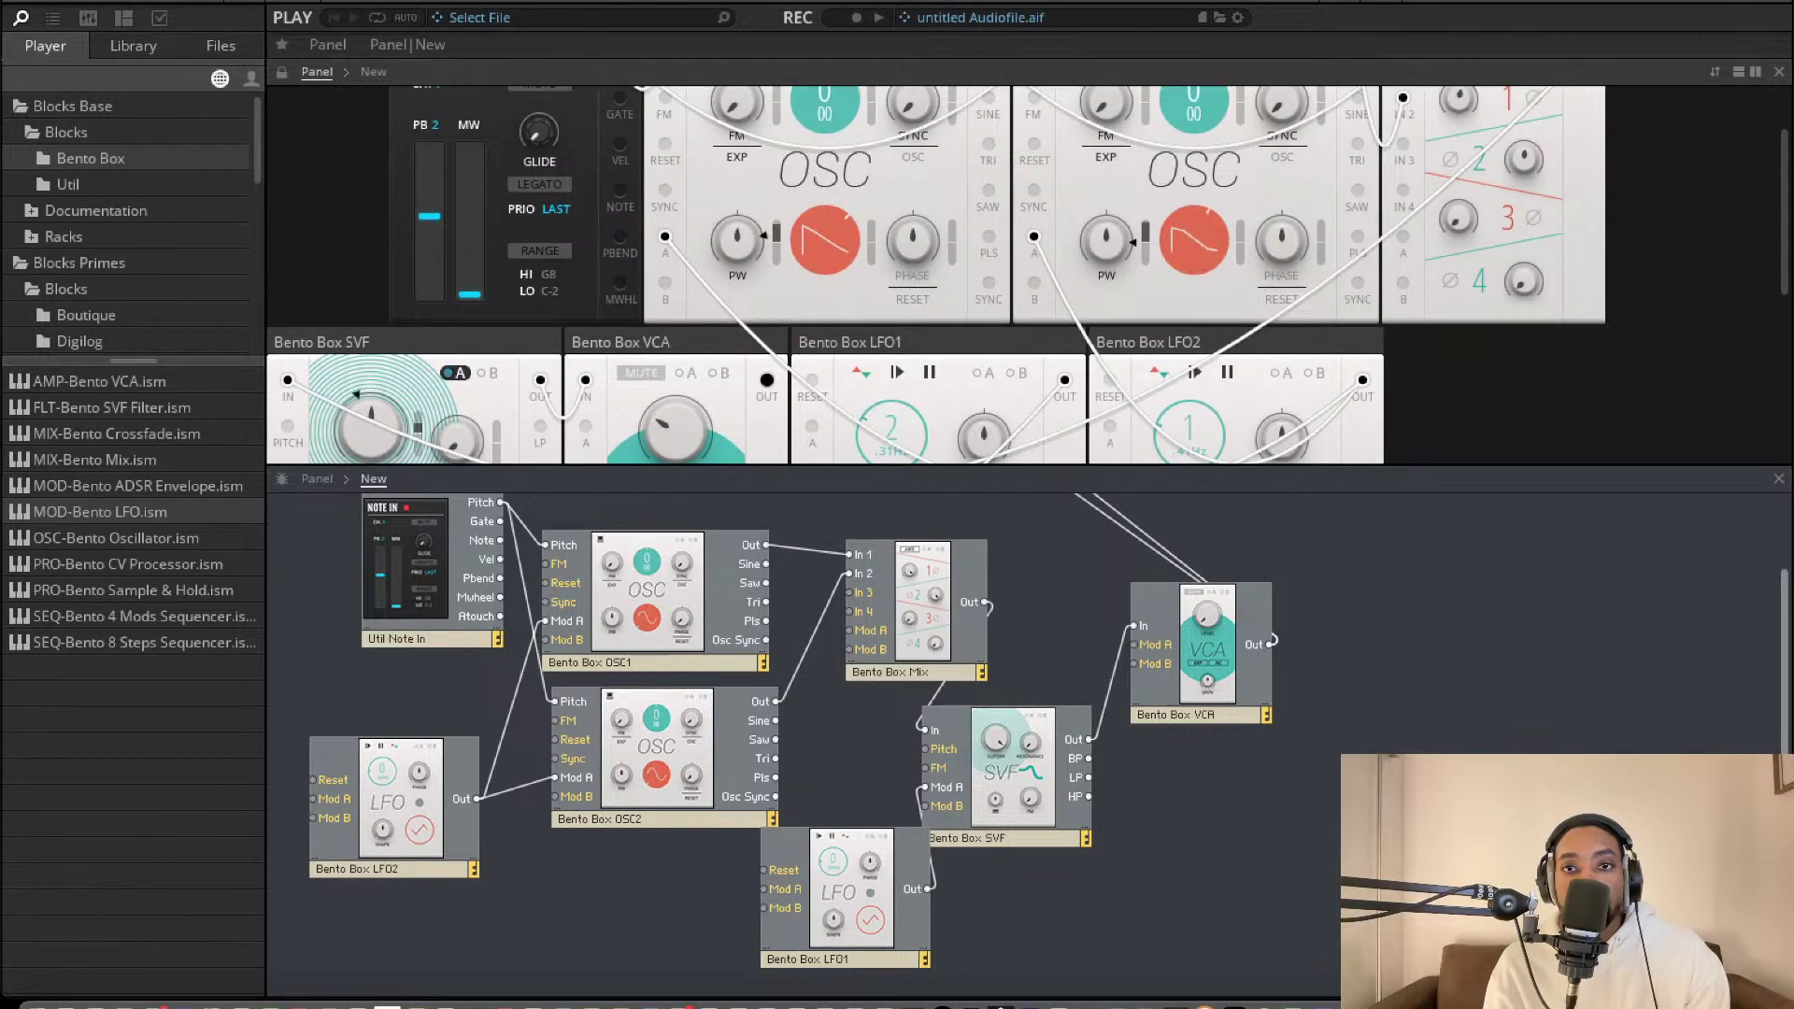
pyautogui.click(1194, 240)
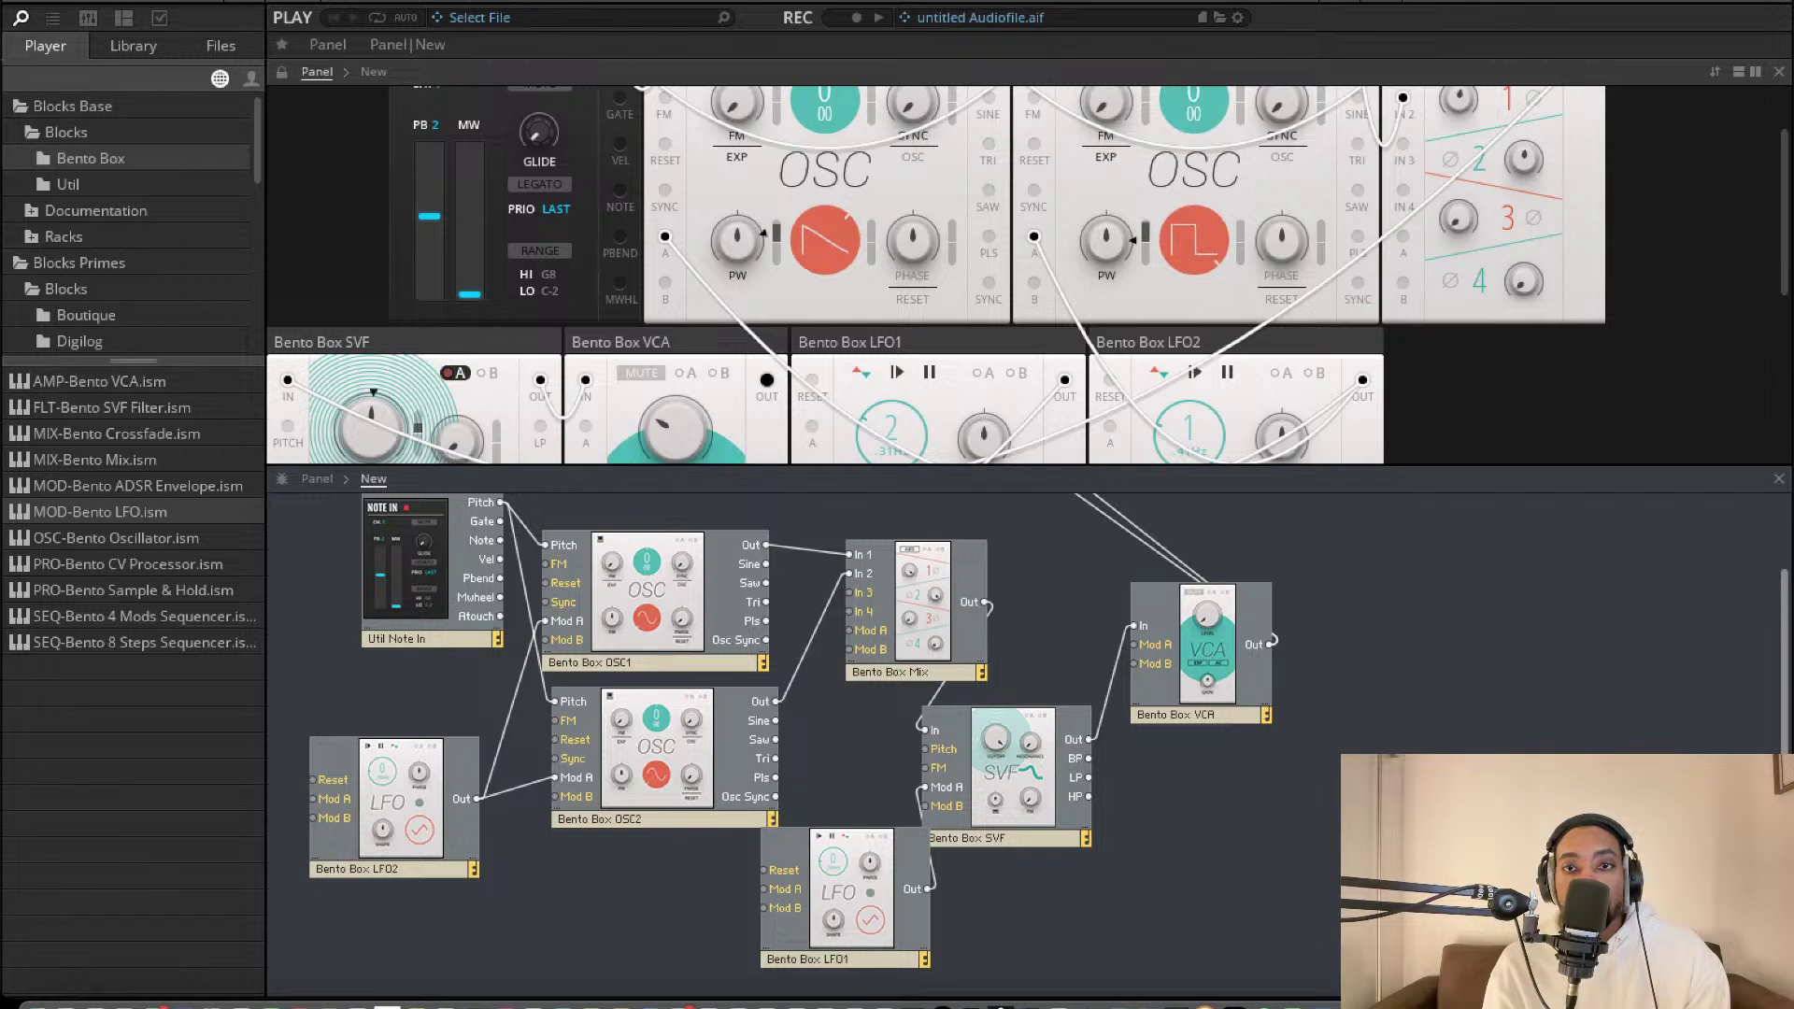
pyautogui.click(1217, 232)
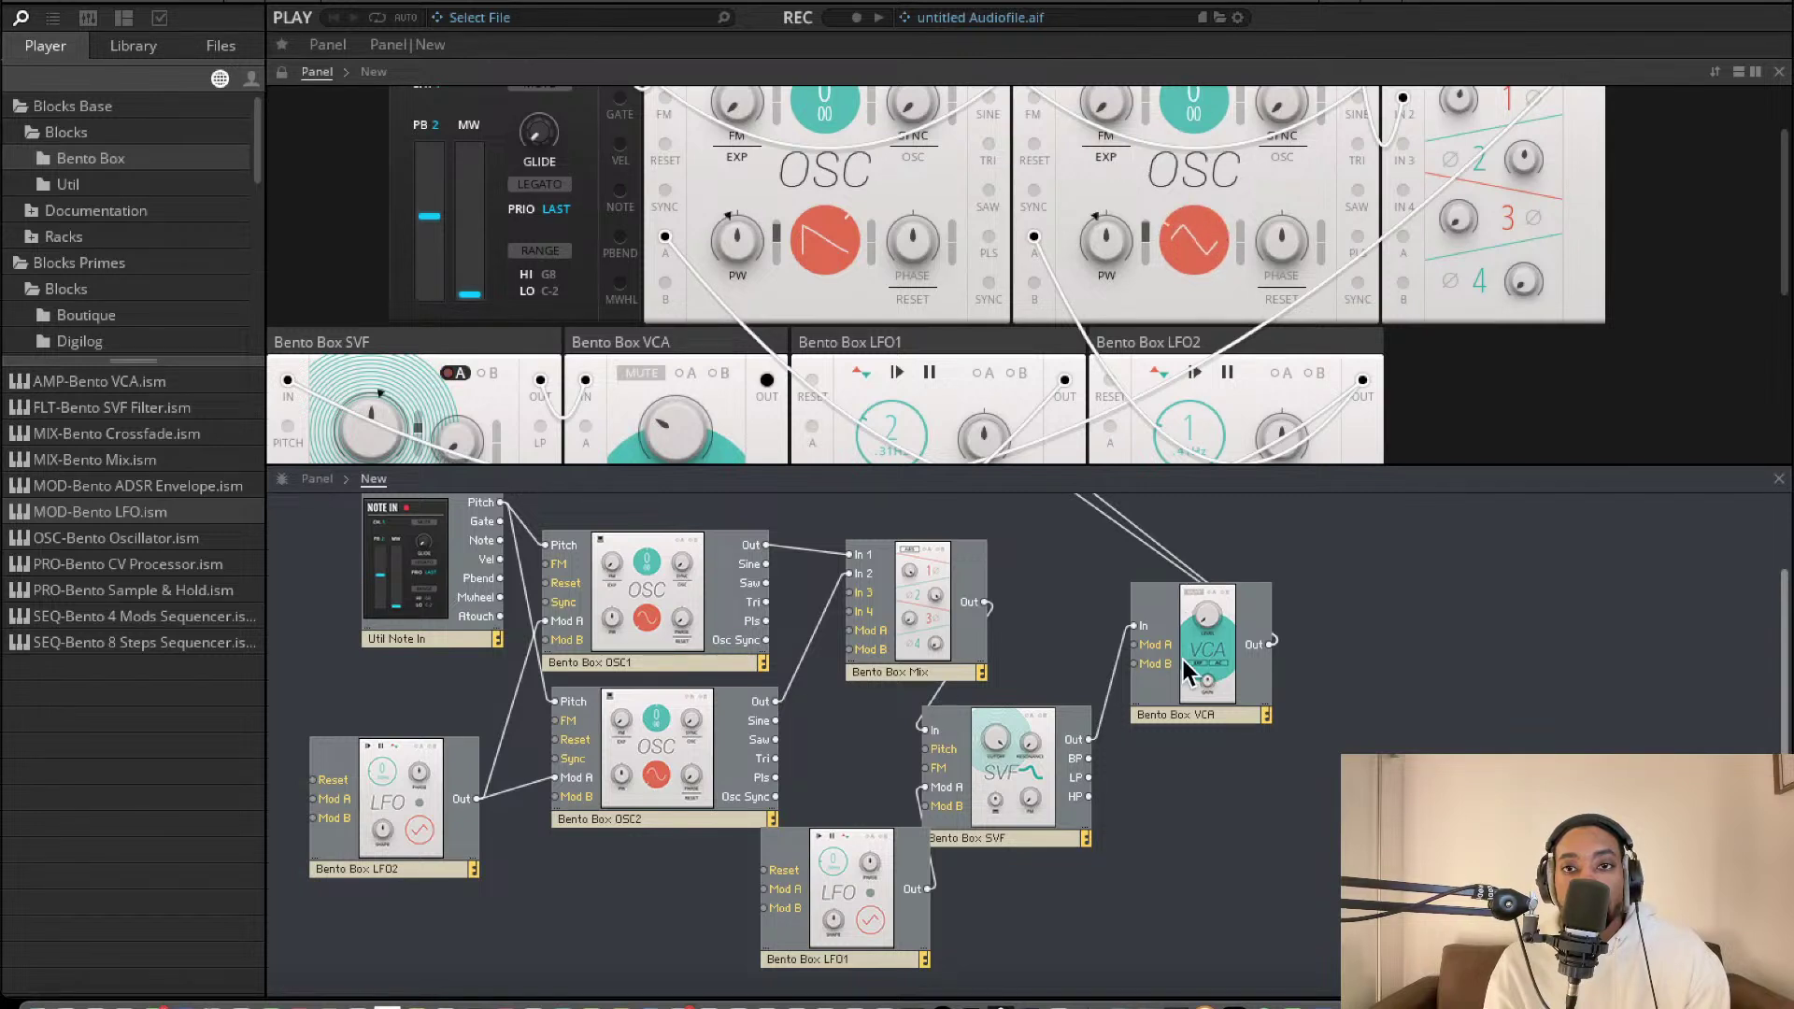
pyautogui.click(1197, 245)
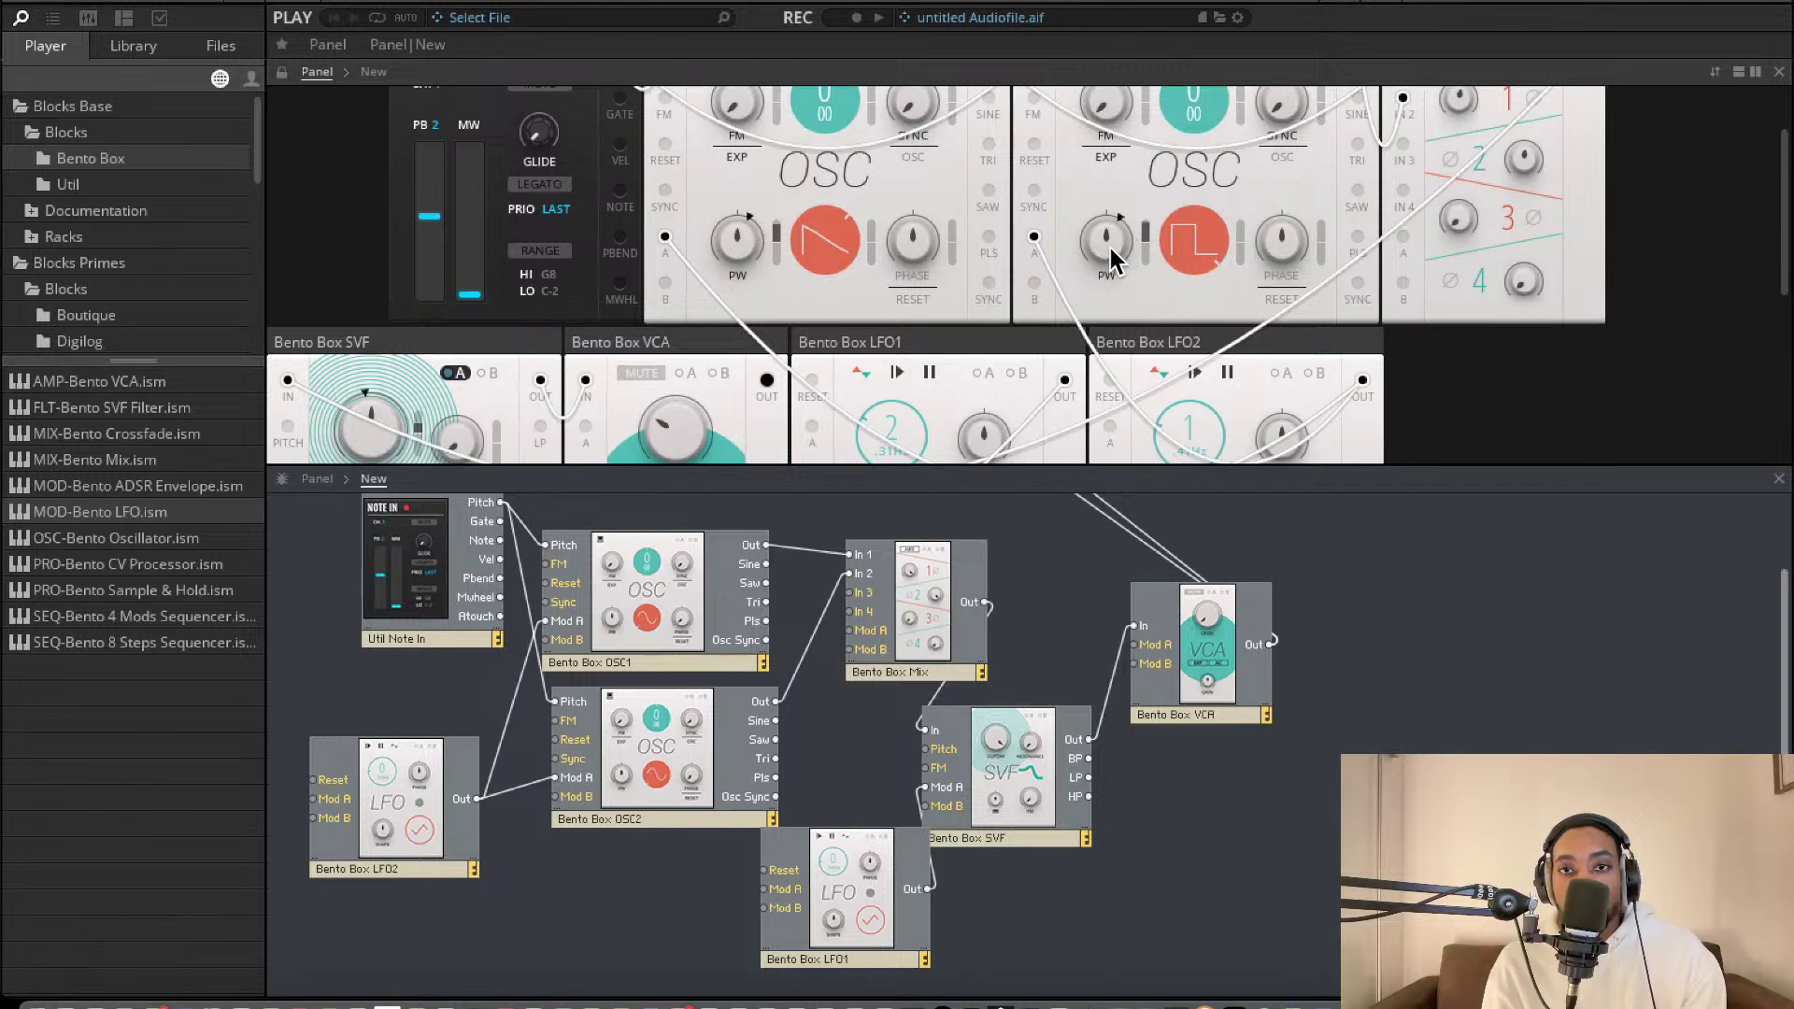
pyautogui.moveTo(1112, 245)
pyautogui.mouseDown()
pyautogui.moveTo(1109, 140)
pyautogui.moveTo(1111, 260)
pyautogui.mouseUp()
pyautogui.click(1194, 240)
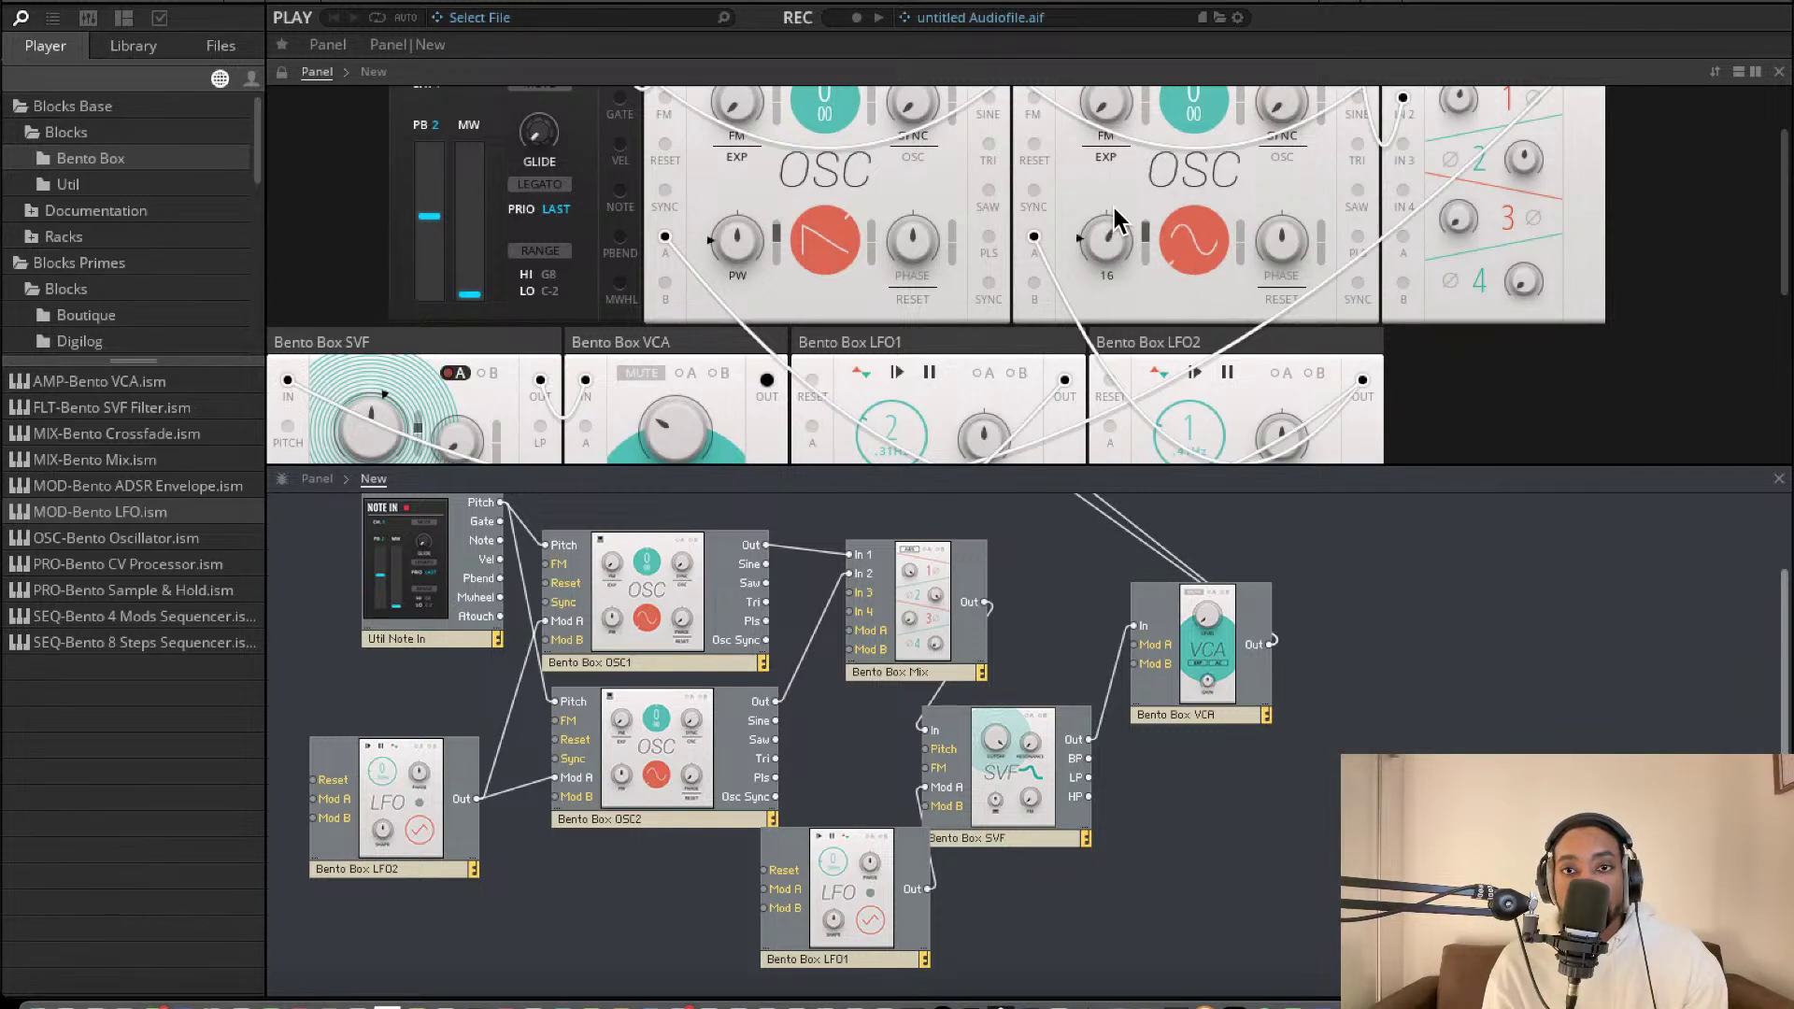
pyautogui.moveTo(1109, 238); pyautogui.dragTo(1106, 266)
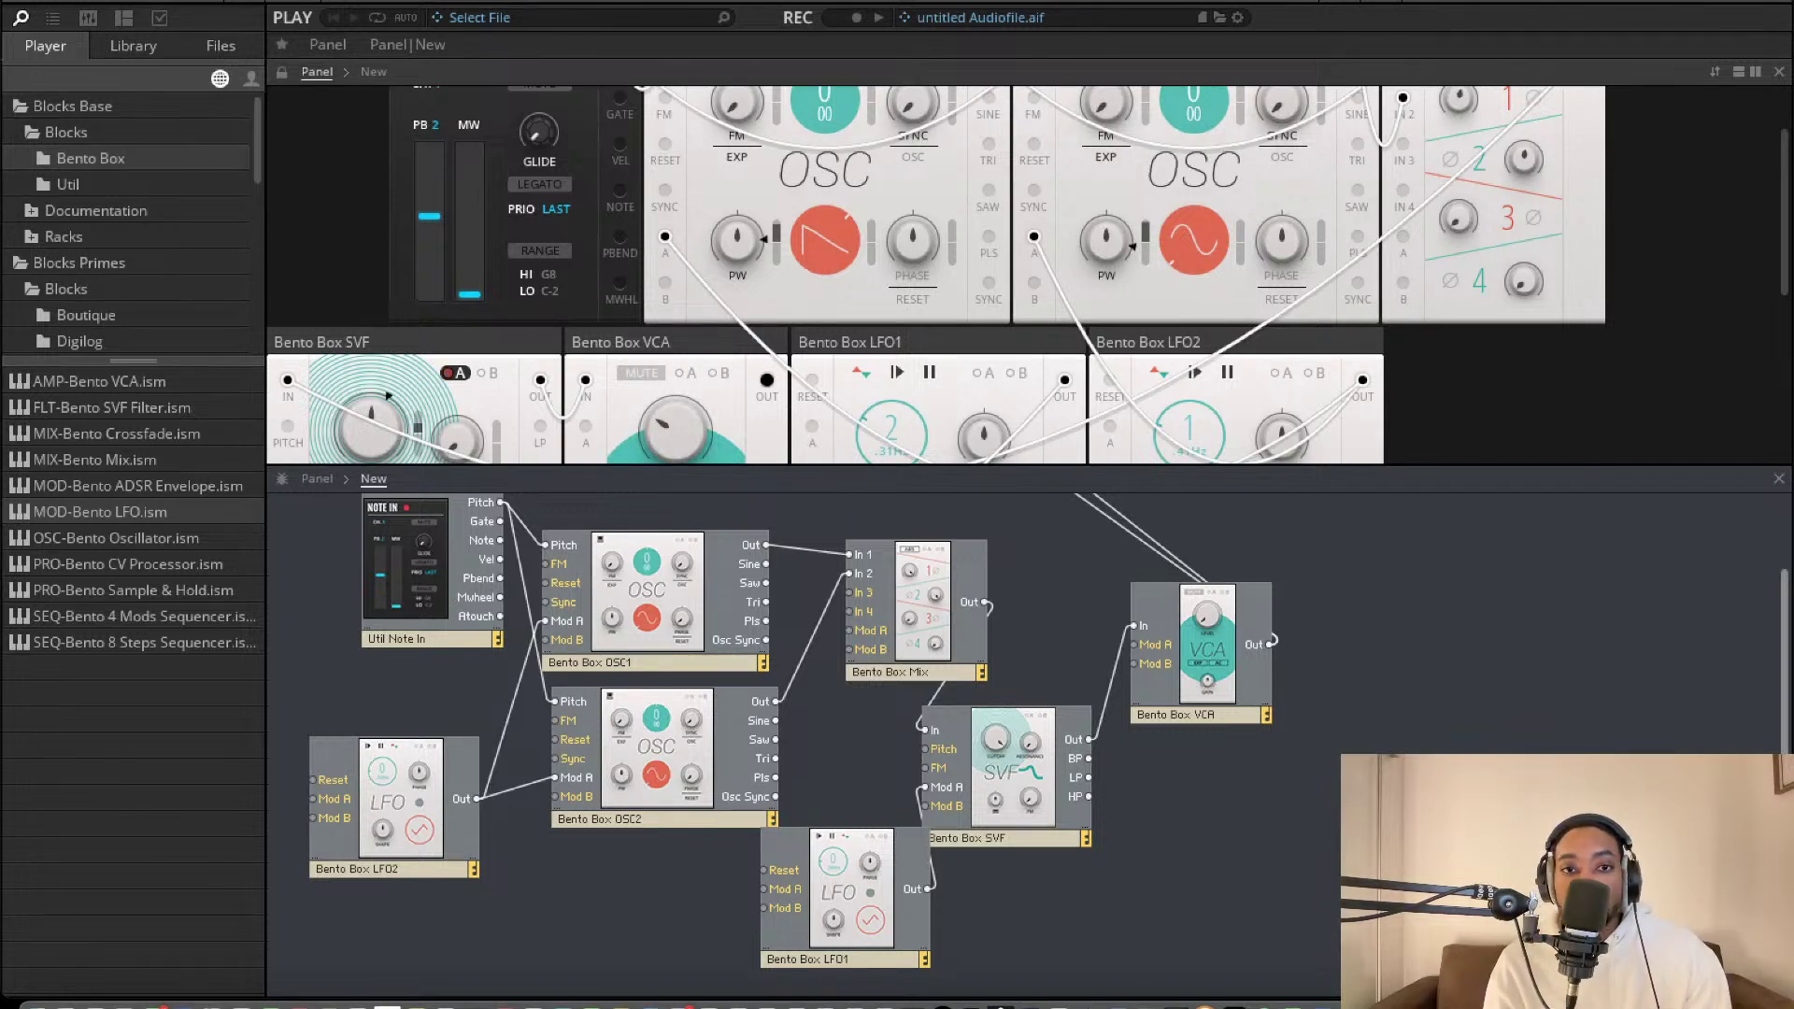
# Try to add a Bento ADSR Envelope block between OSC2 and the SVF in the structure
pyautogui.scroll(-1, 565, 312)
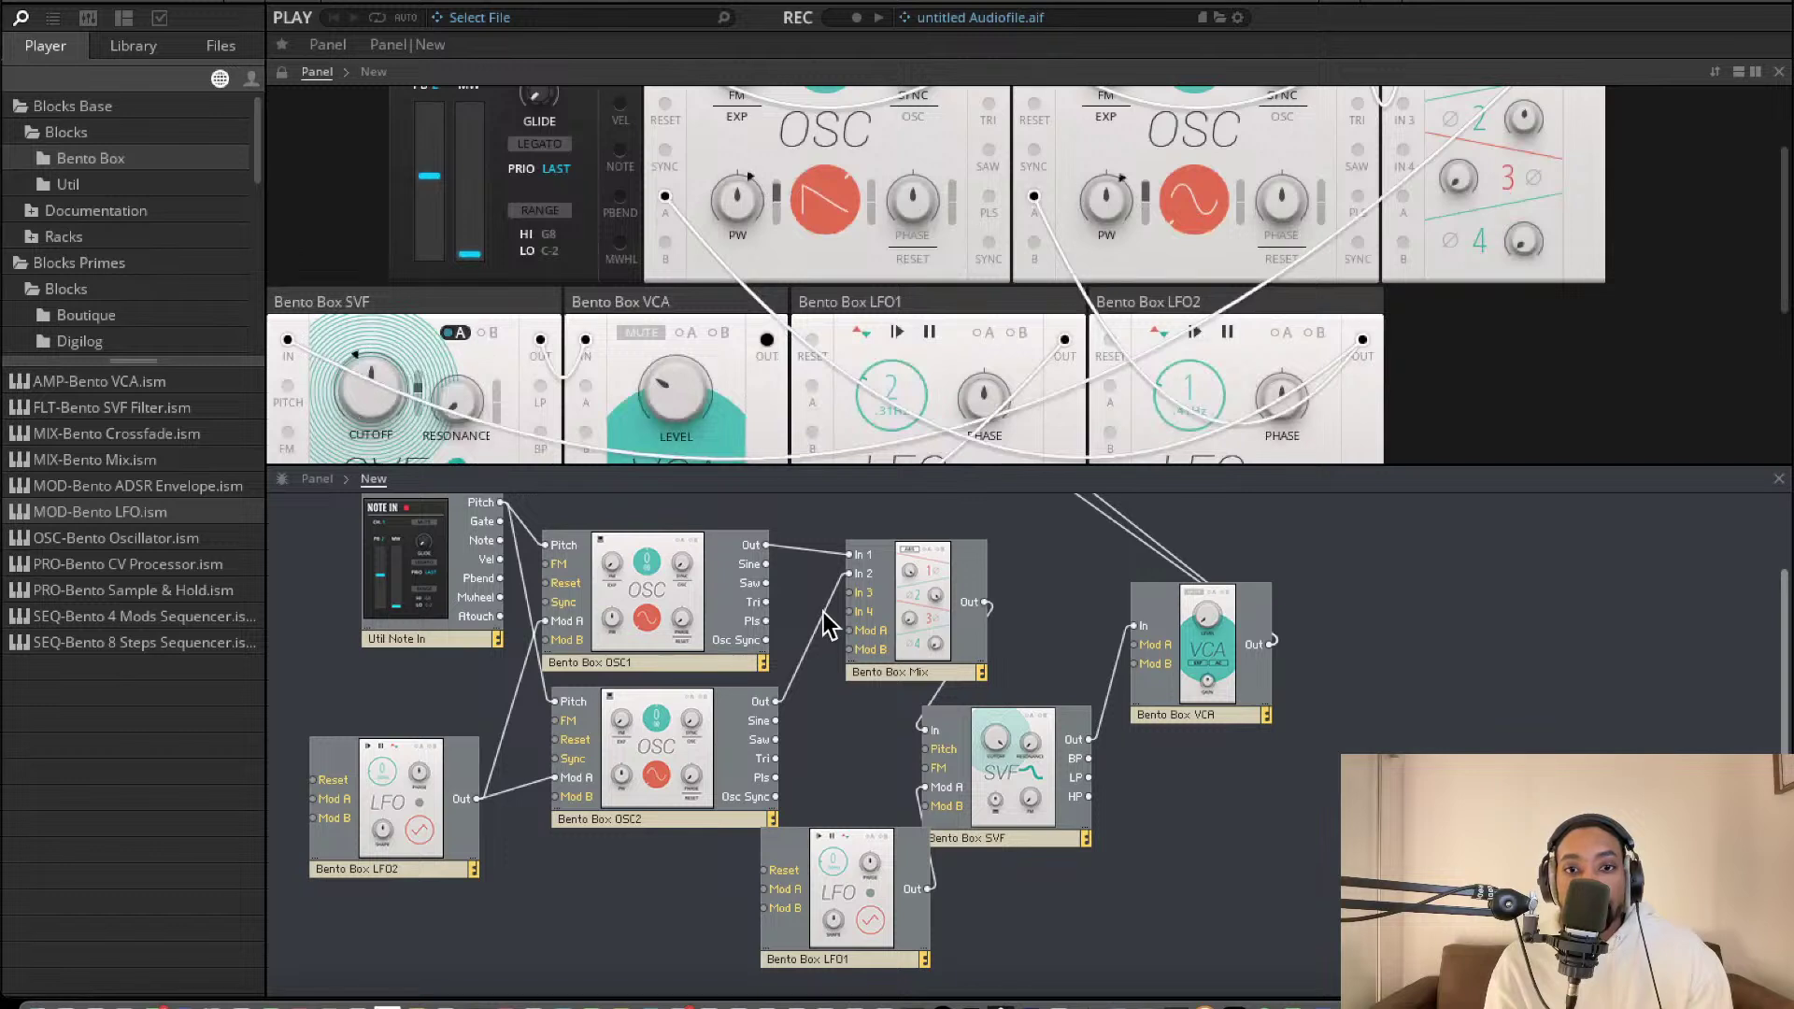
pyautogui.moveTo(155, 481); pyautogui.dragTo(827, 748)
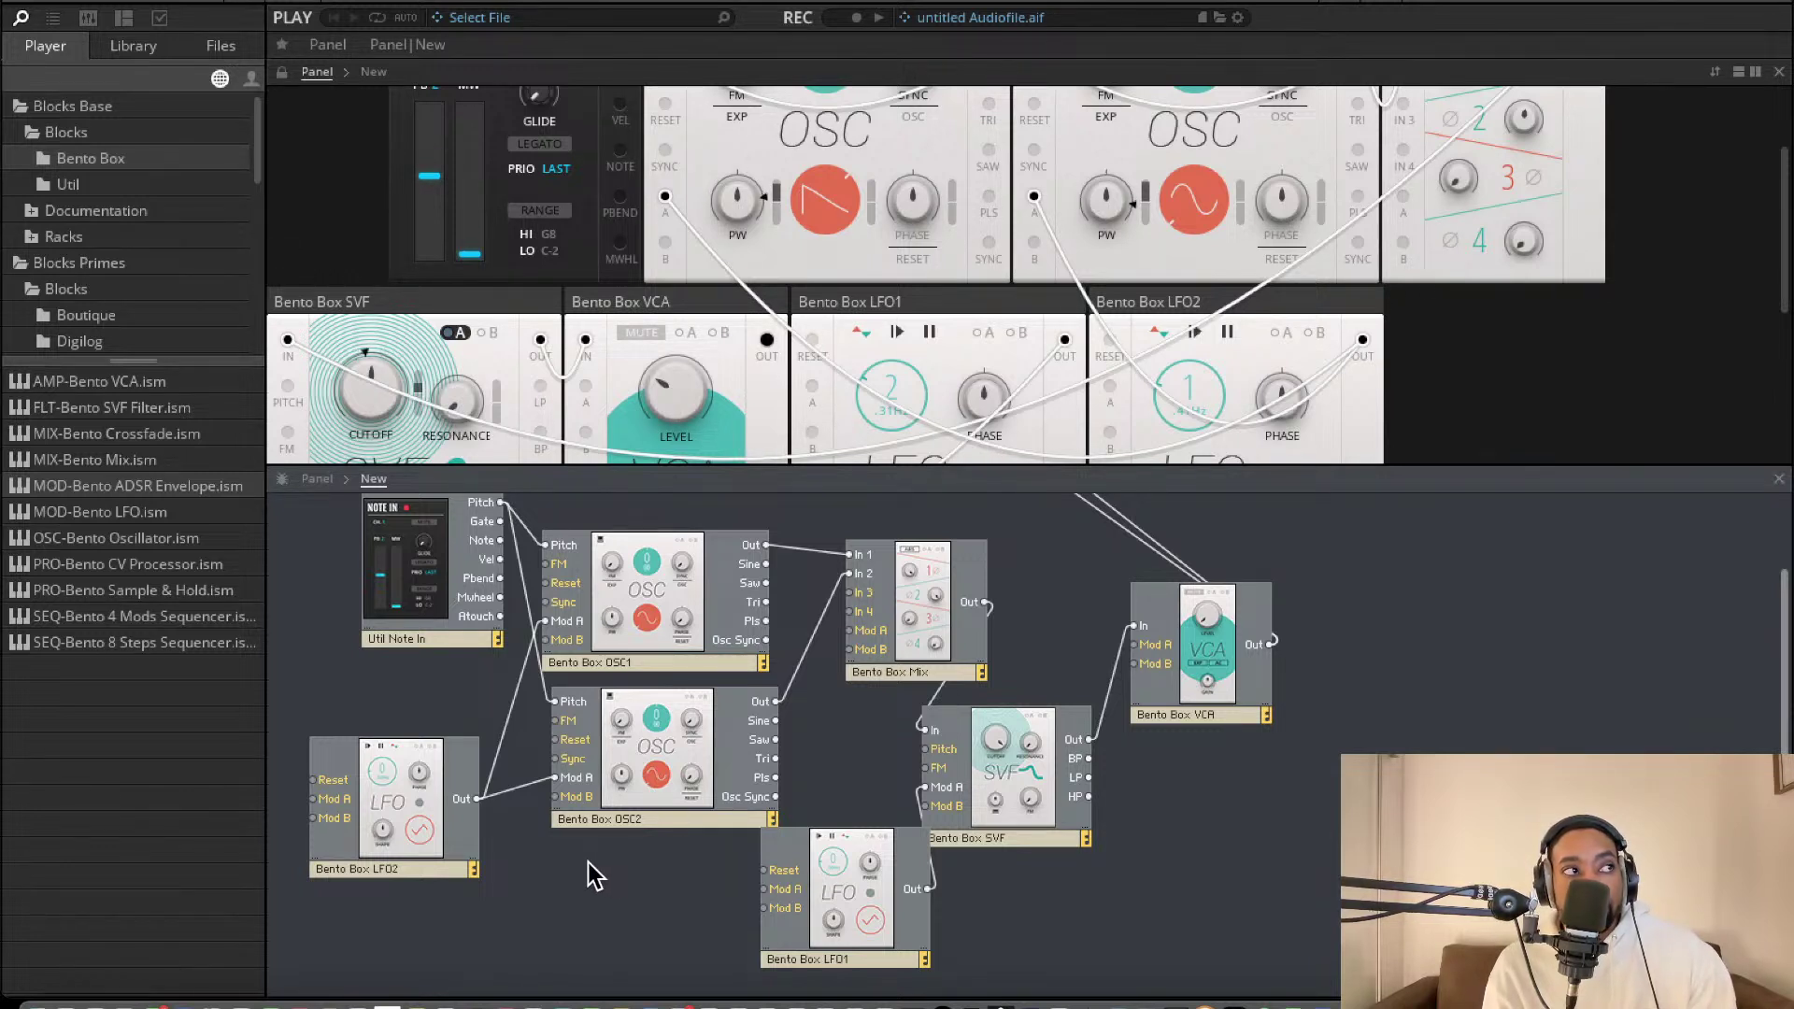
# Turn on Legato in the Note In block
pyautogui.scroll(3, 555, 222)
pyautogui.scroll(2, 566, 209)
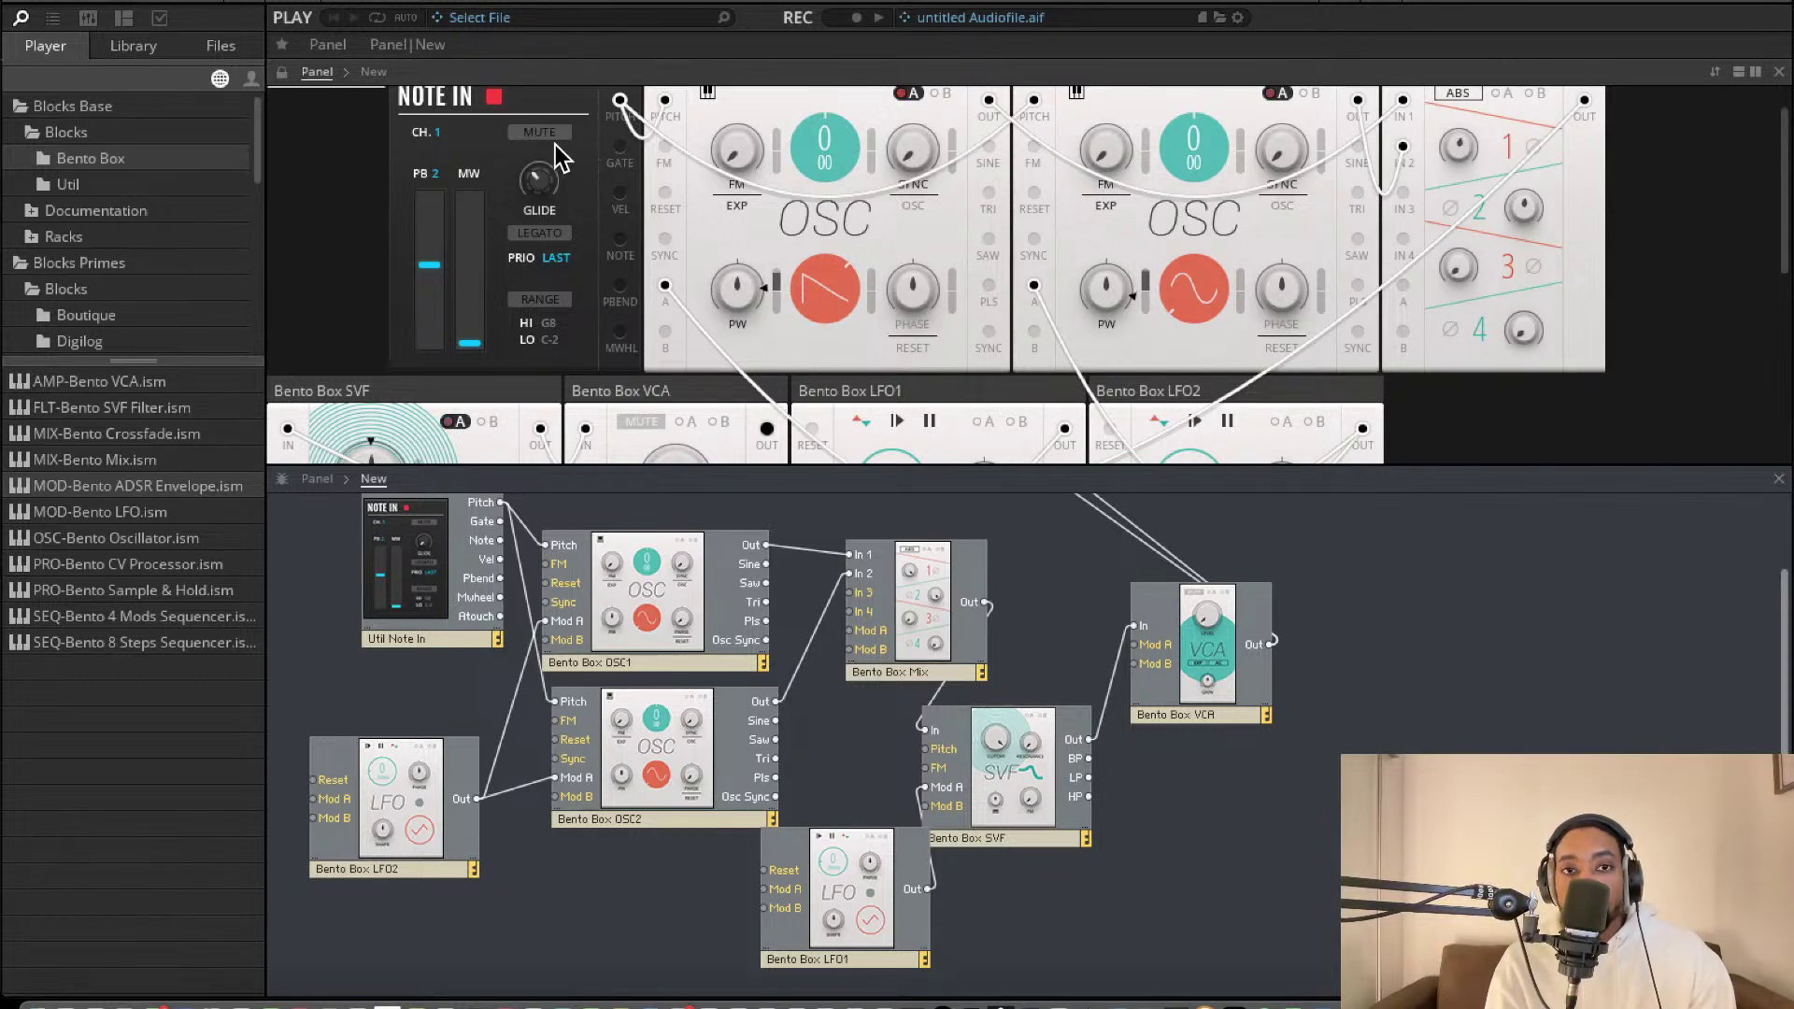
pyautogui.scroll(-3, 564, 157)
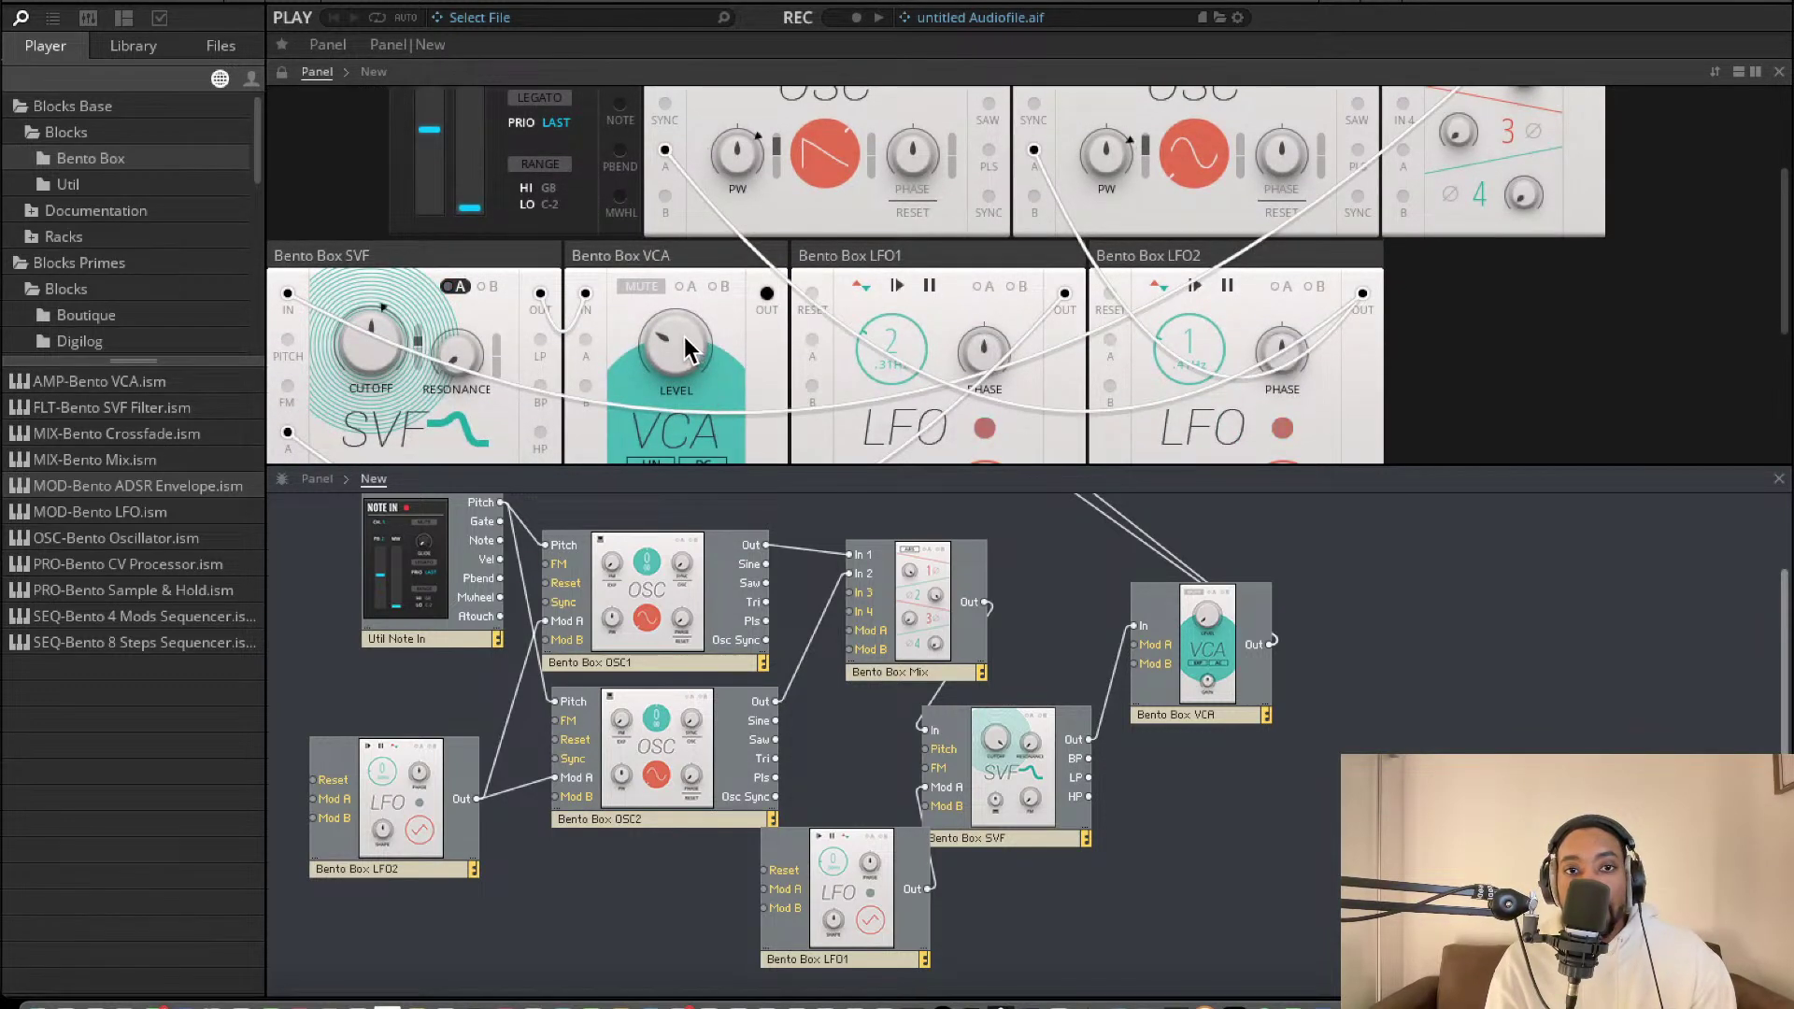
pyautogui.scroll(3, 680, 304)
pyautogui.click(559, 231)
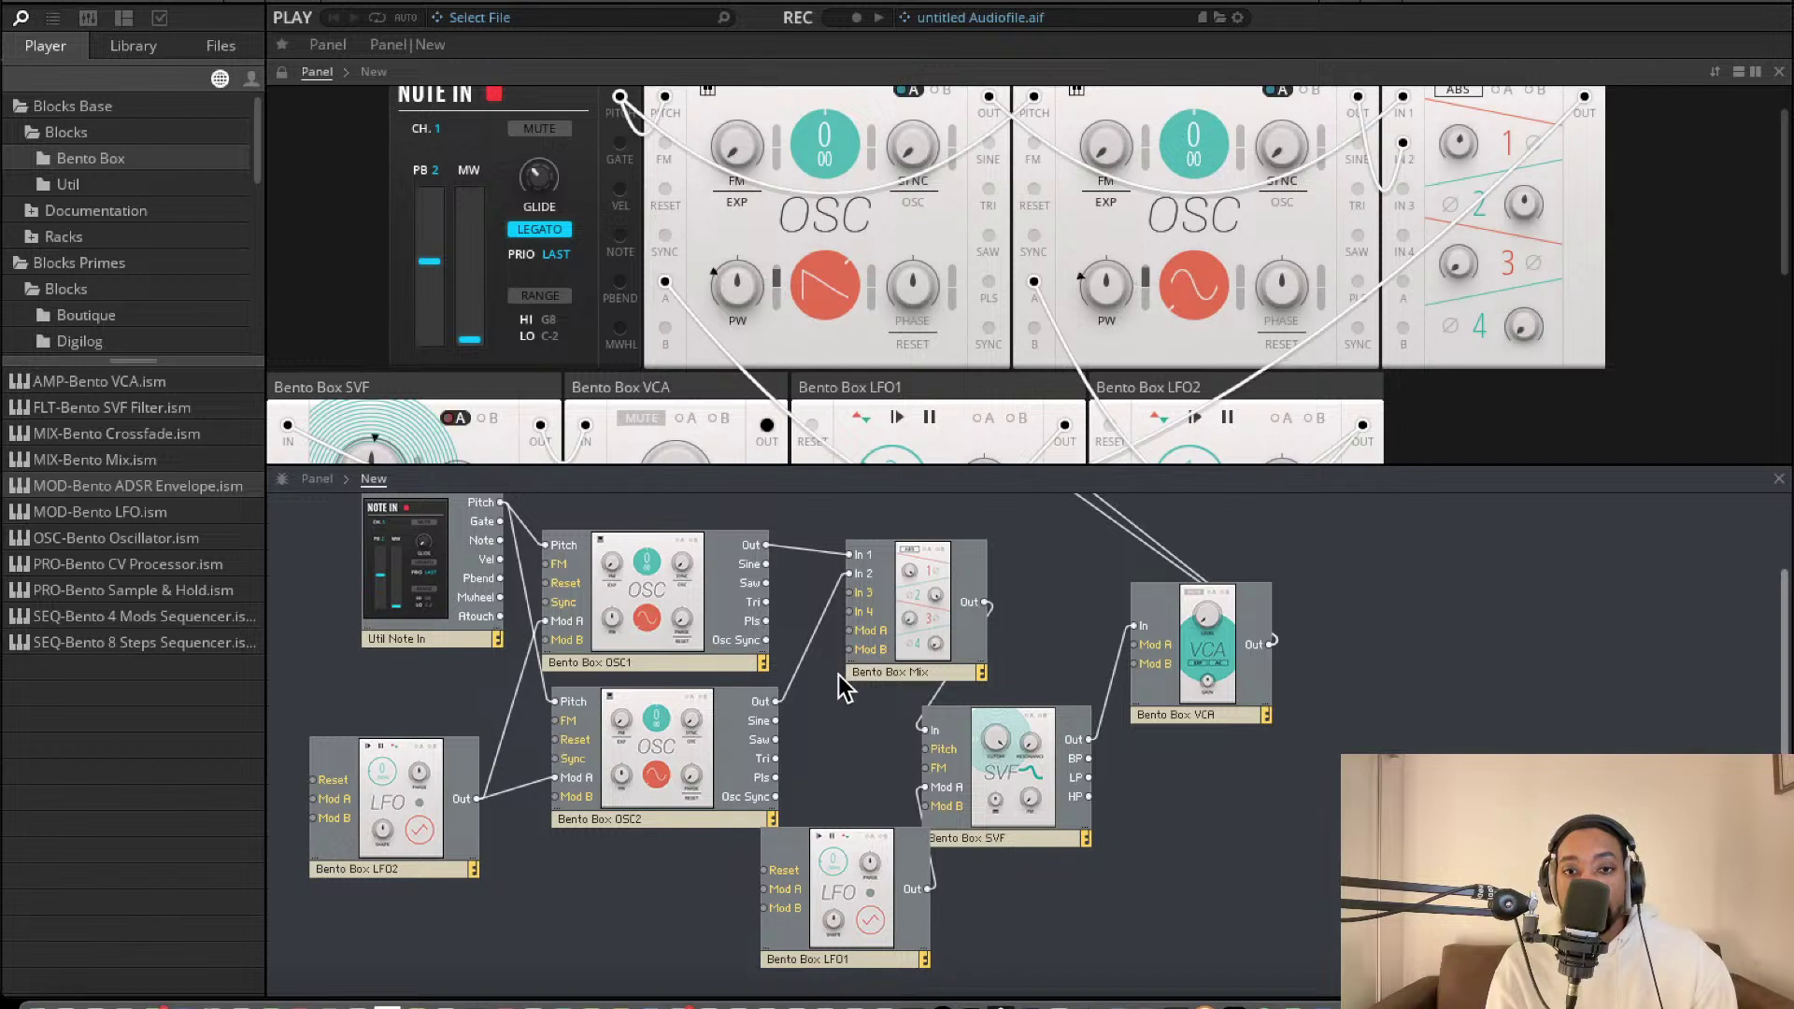
# Browse the Blocks Primes library, looking through the Boutique blocks and the Effect racks
pyautogui.scroll(-3, 66, 262)
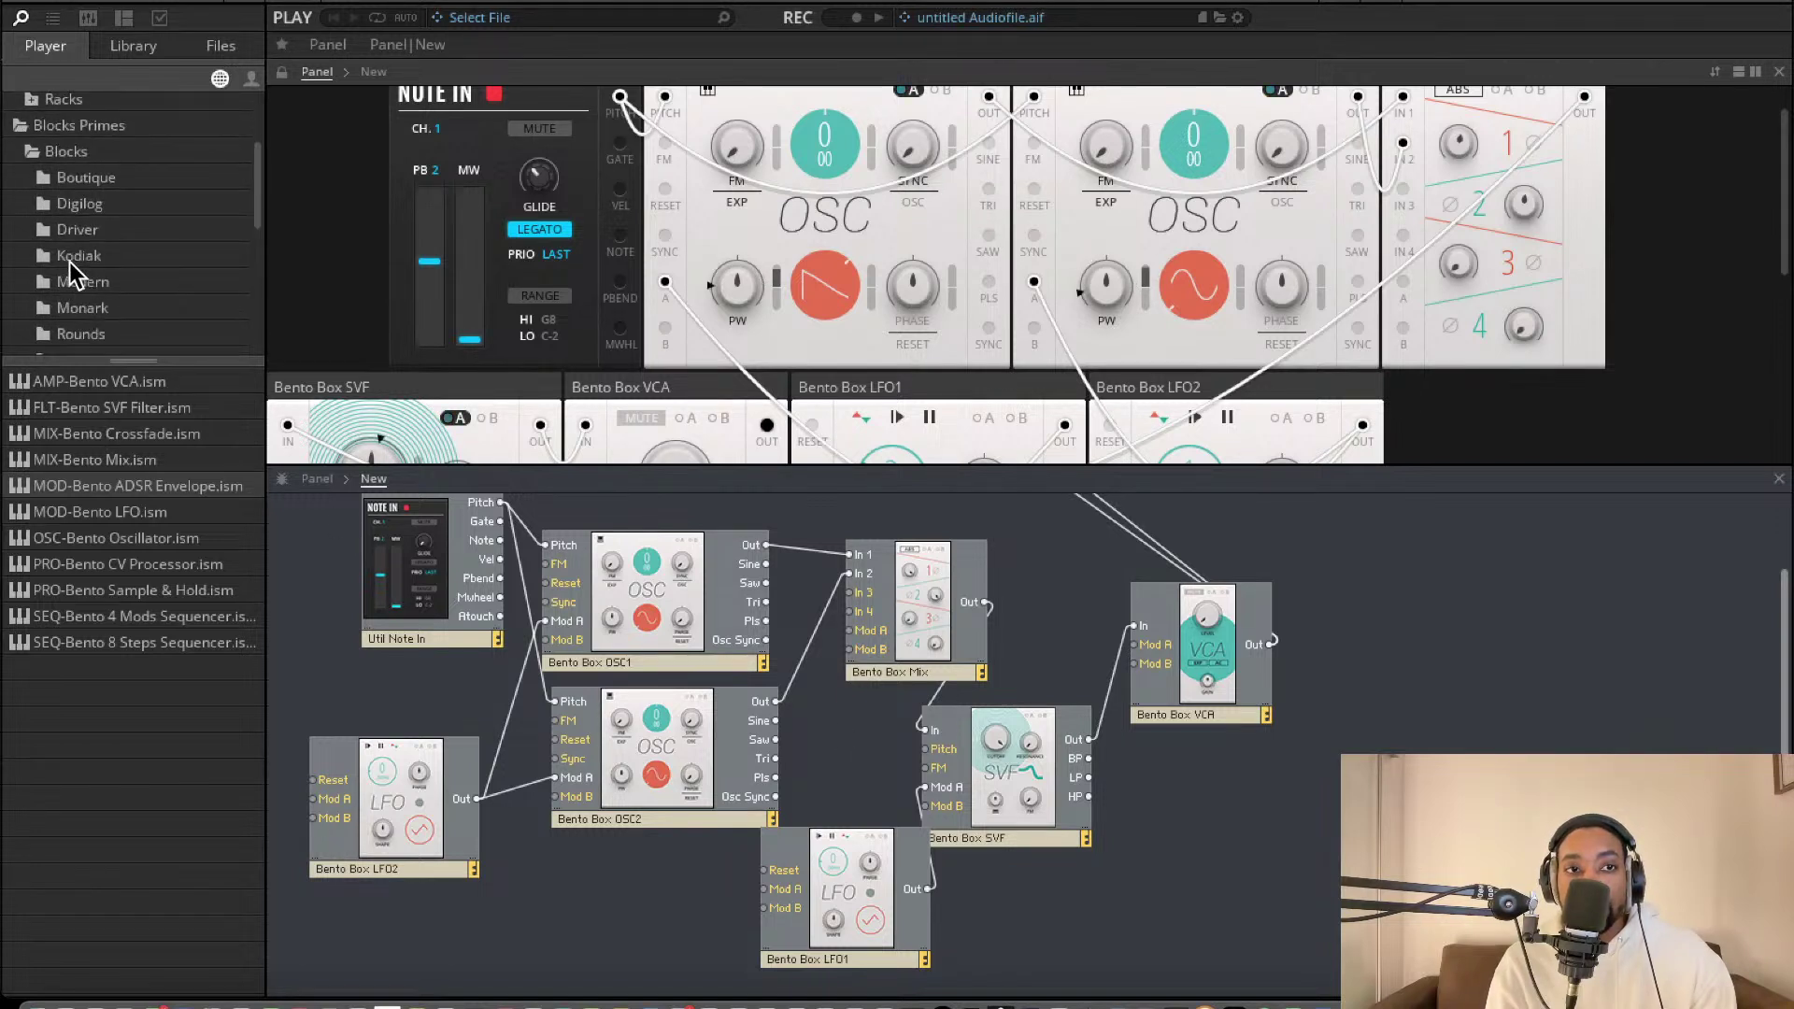
pyautogui.click(67, 180)
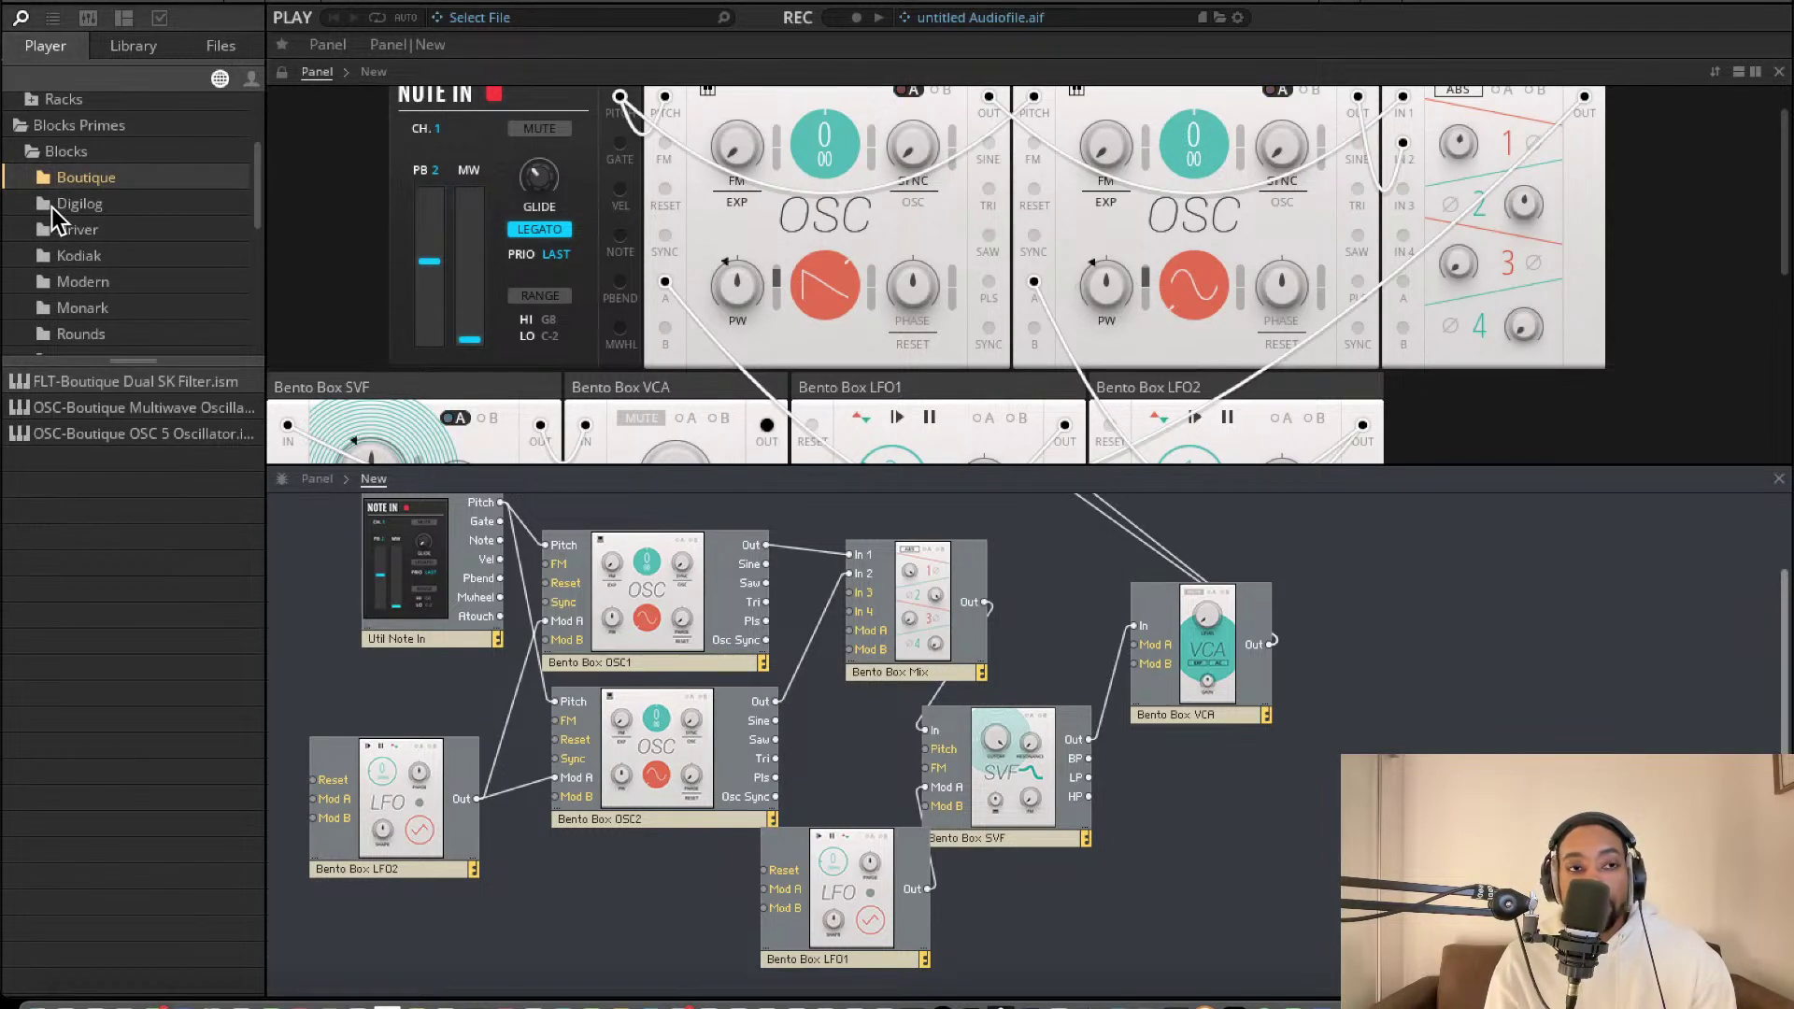
pyautogui.scroll(-5, 84, 187)
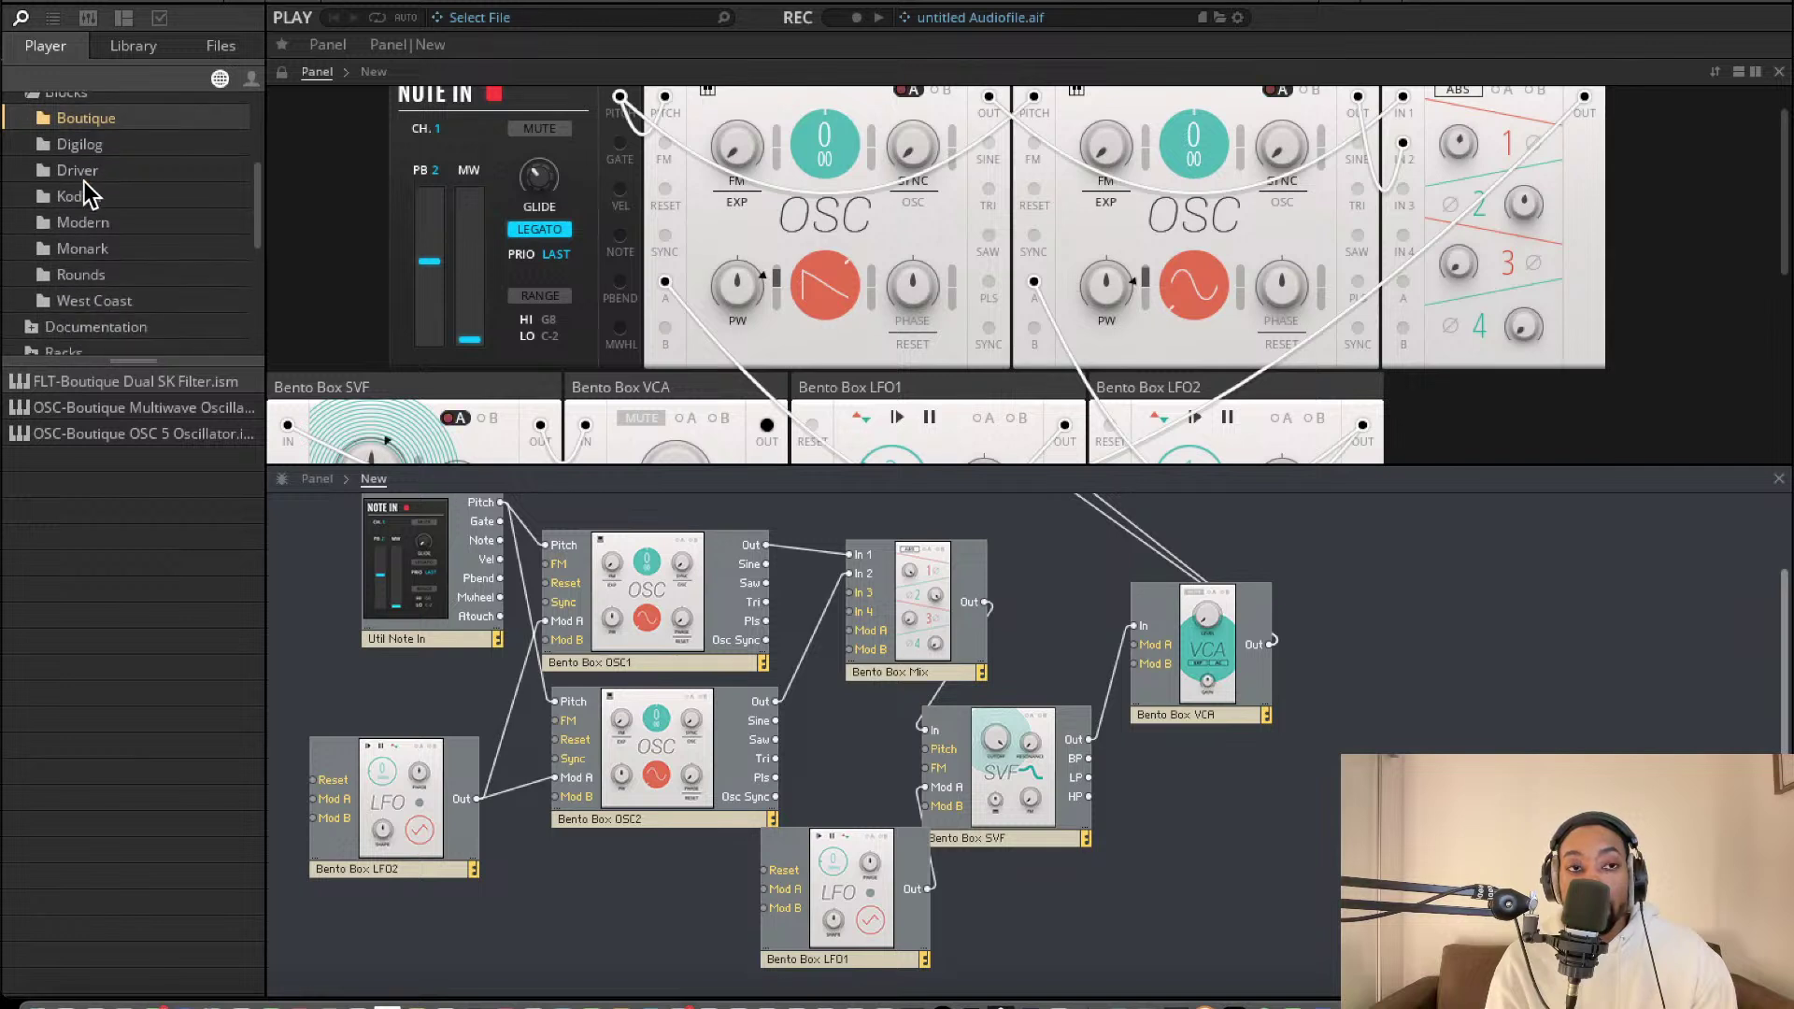
pyautogui.click(41, 201)
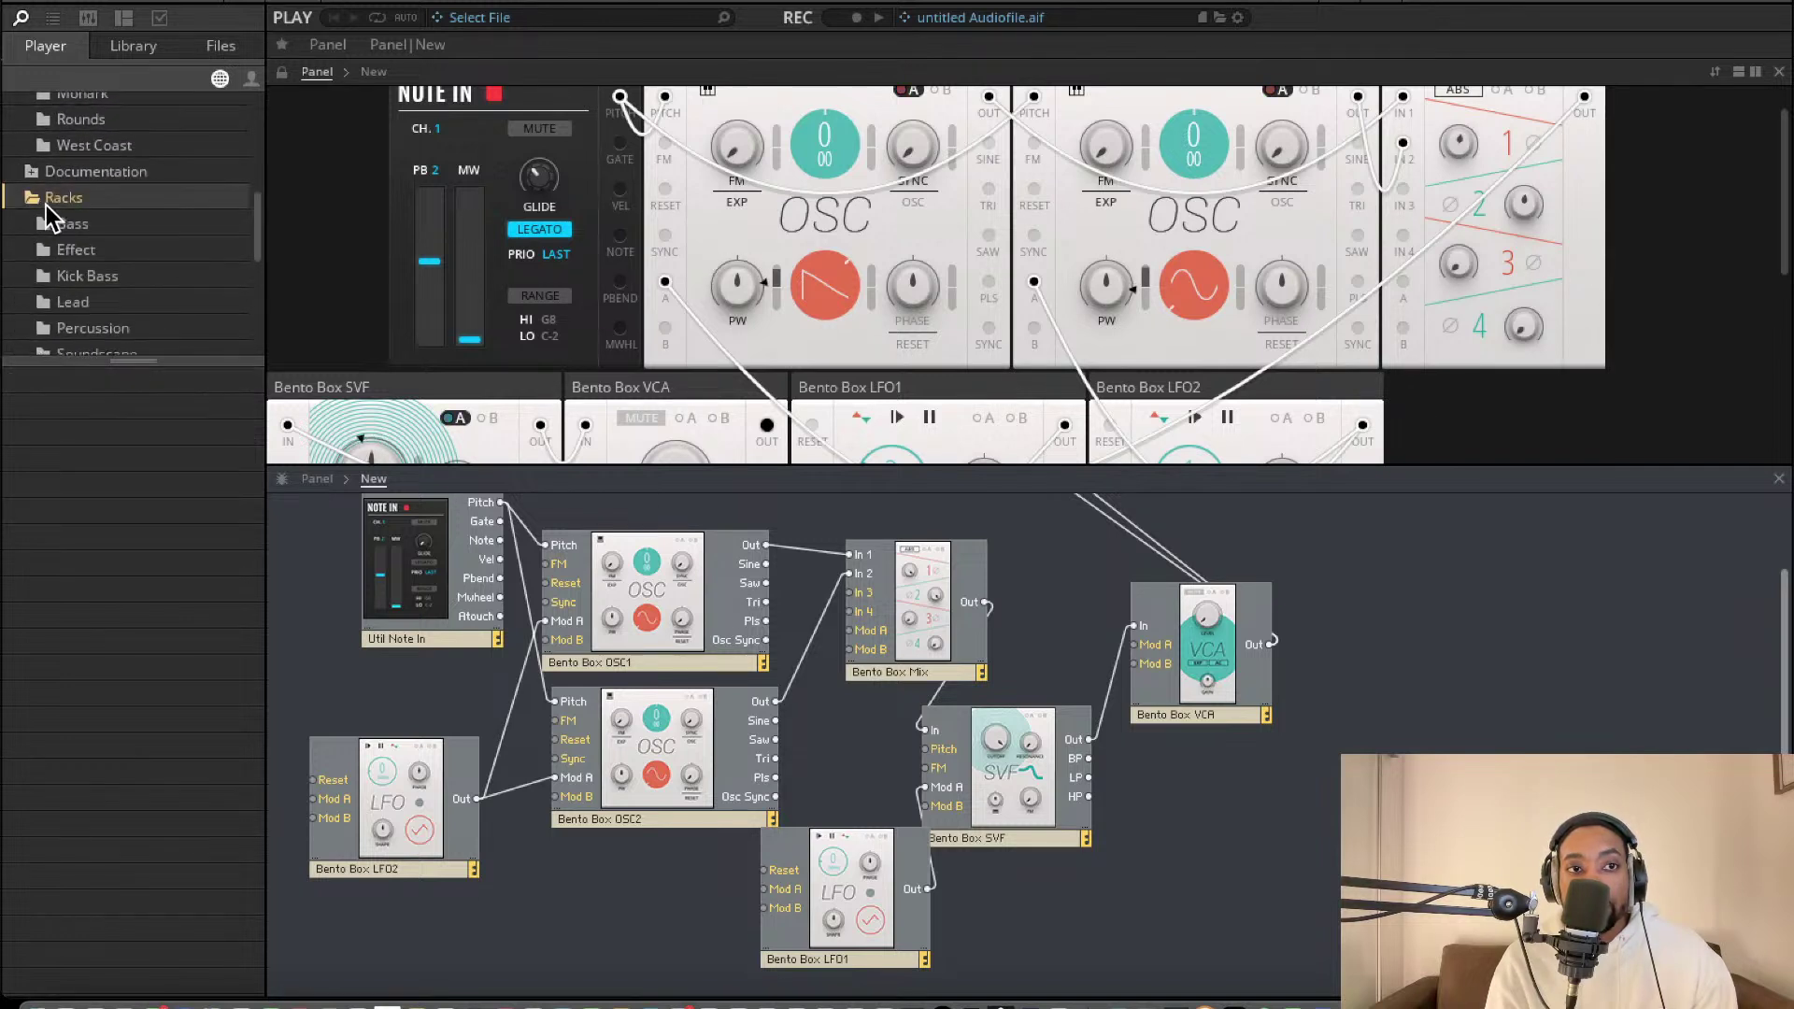
pyautogui.click(94, 248)
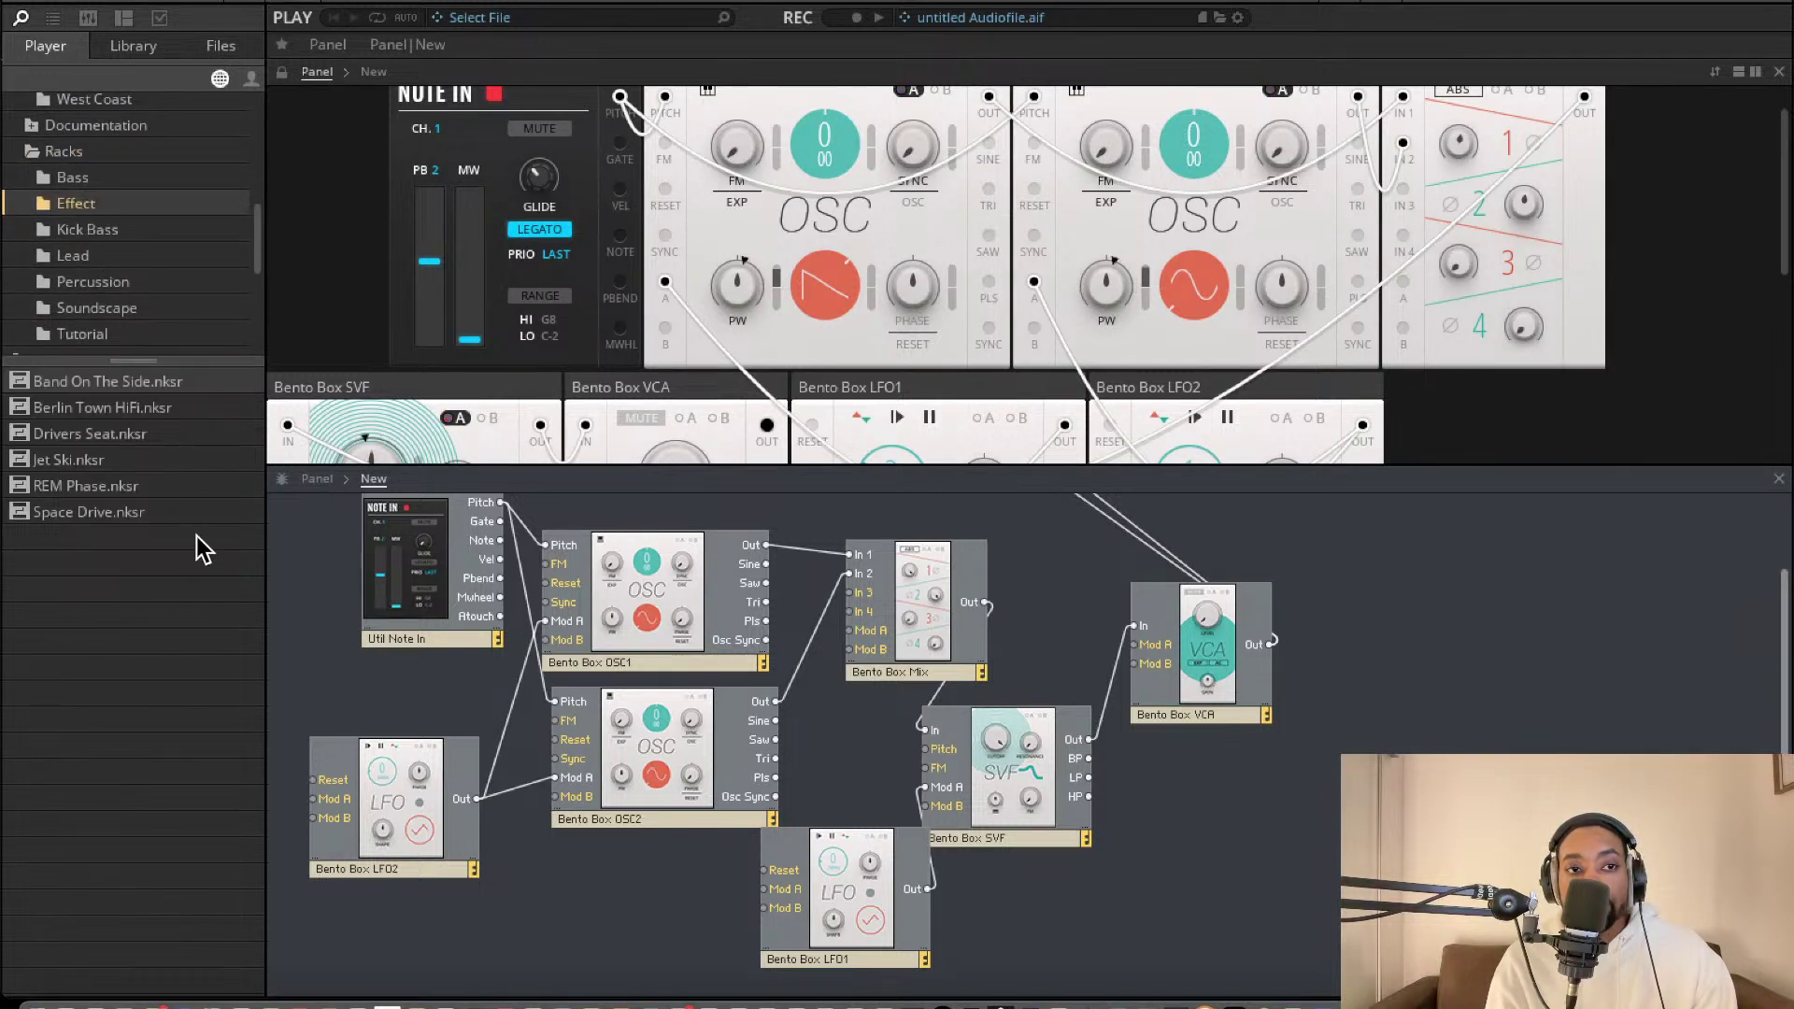
# Look through the Bento Box blocks in Blocks Base and the block and rack folders of Blocks Primes
pyautogui.scroll(3, 80, 243)
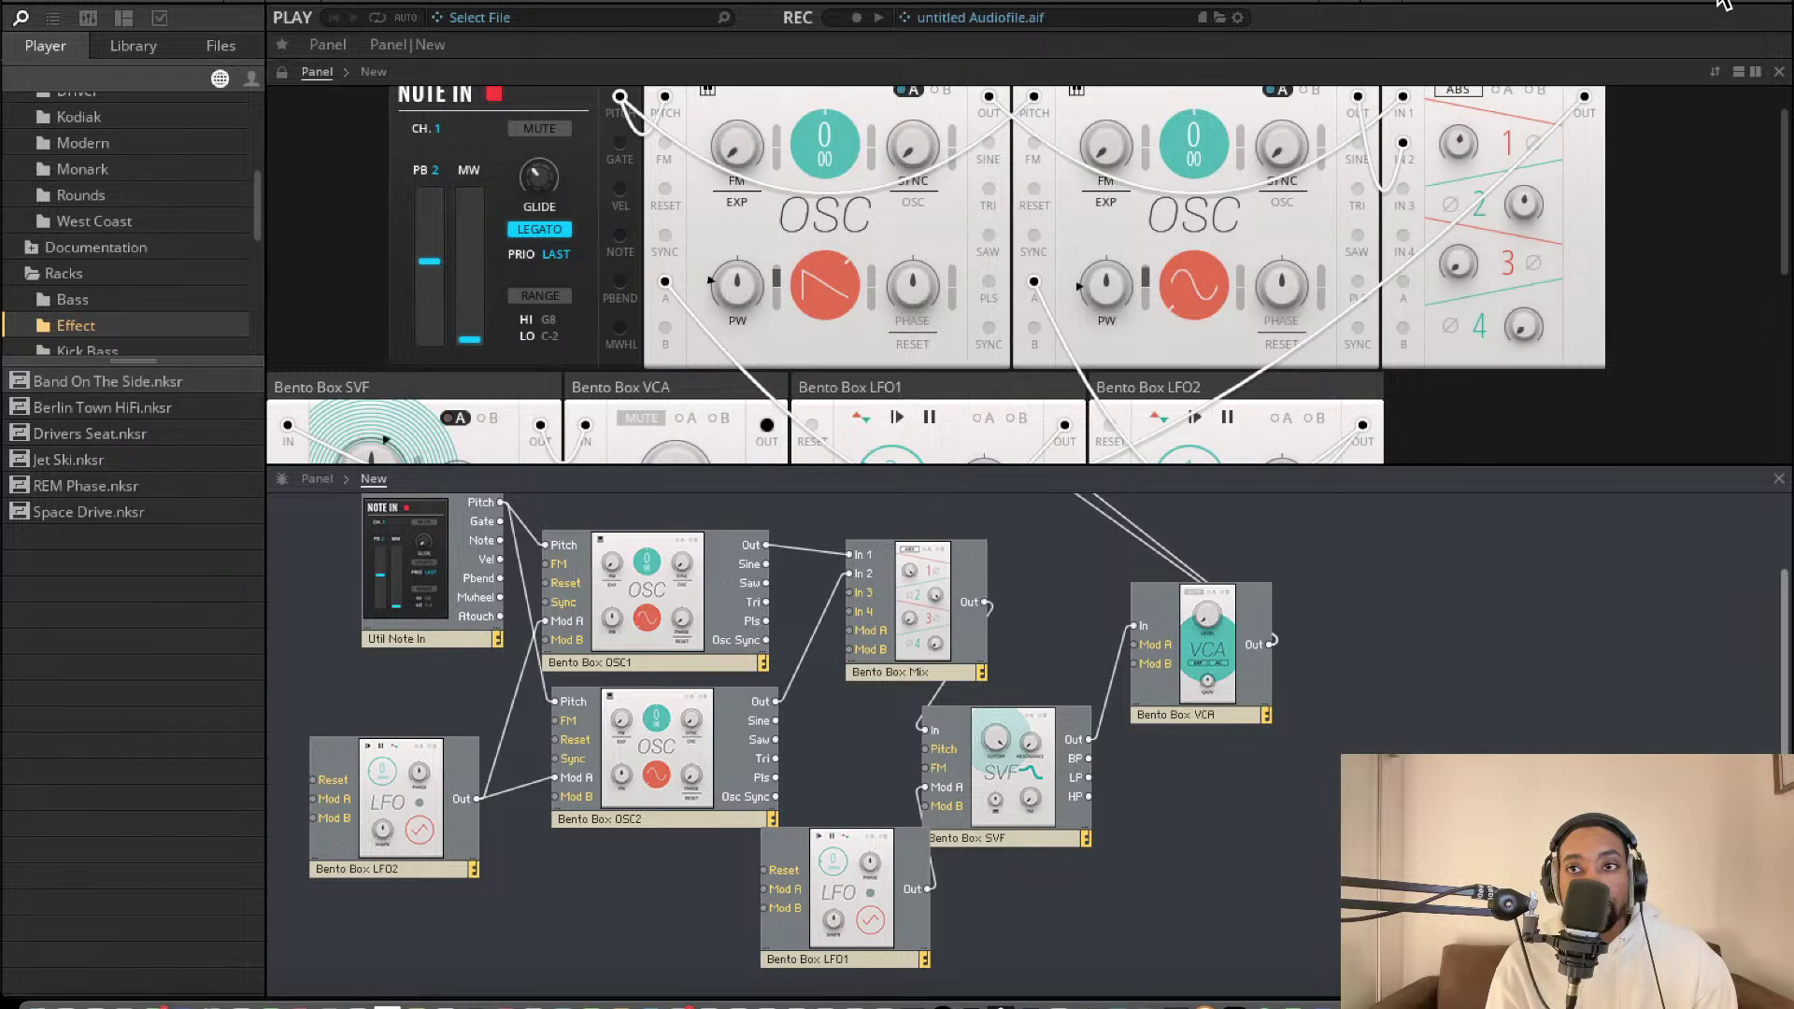
pyautogui.scroll(5, 88, 272)
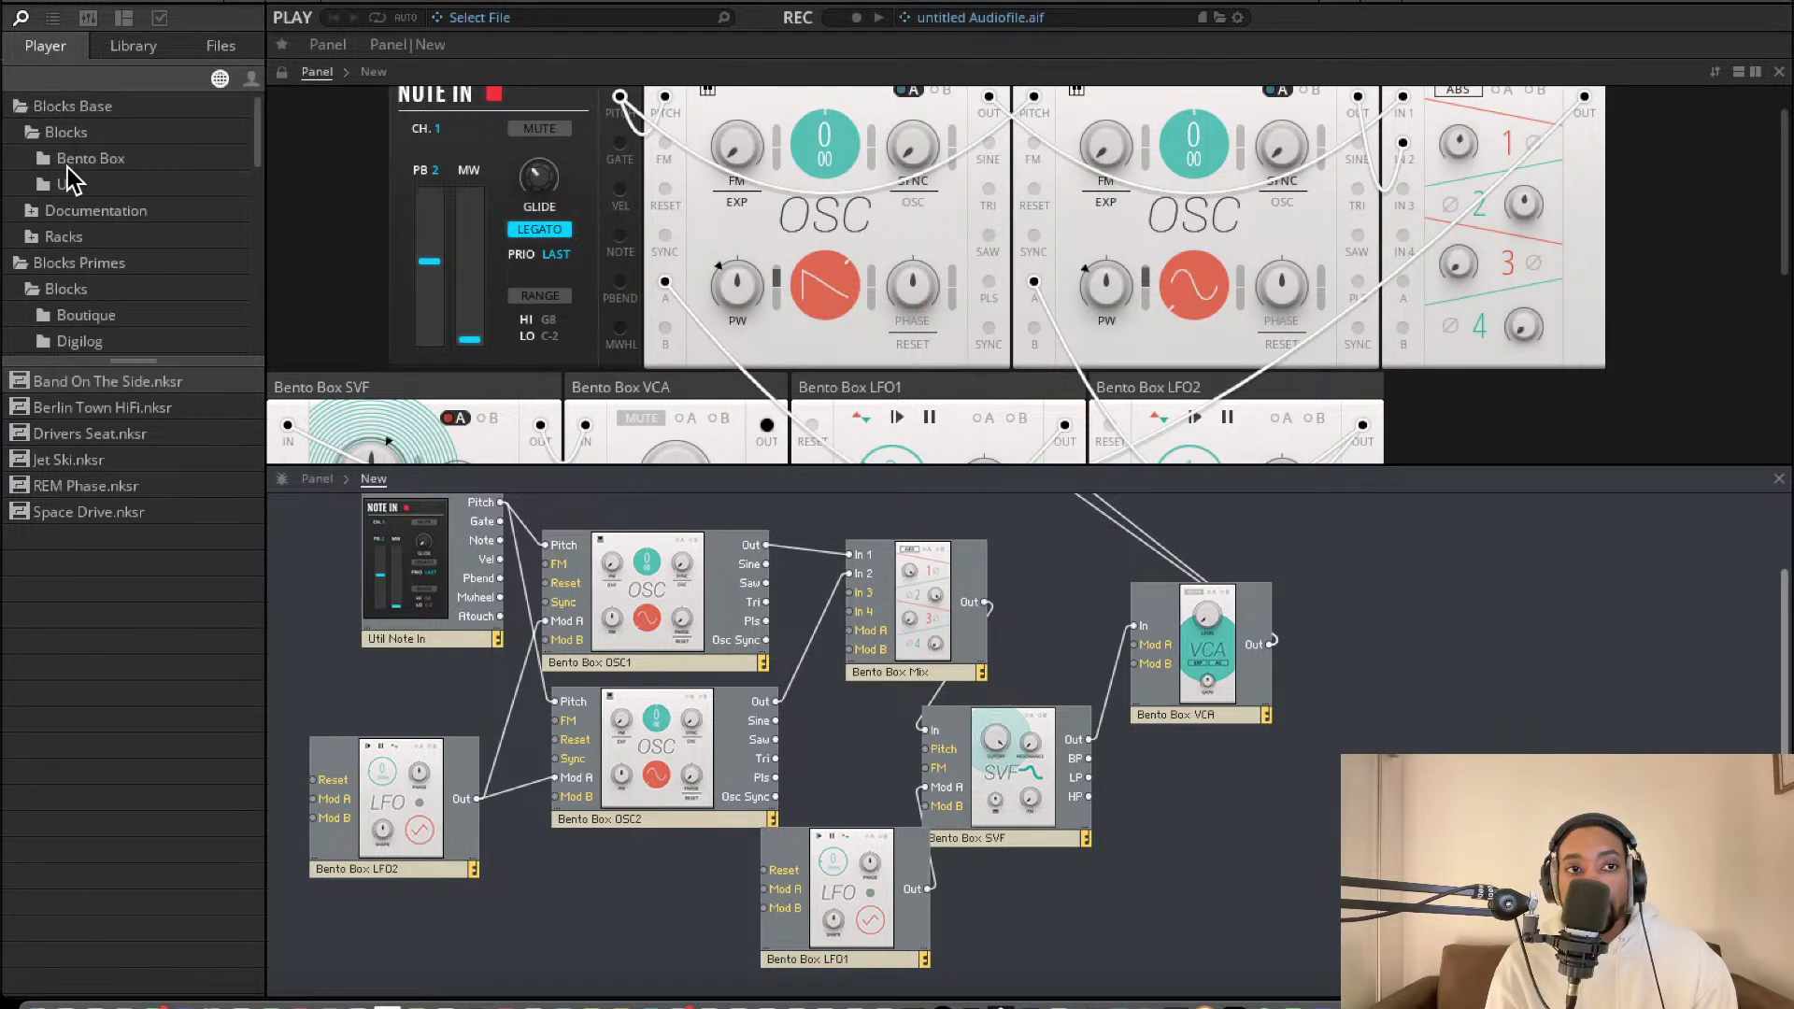
pyautogui.click(64, 168)
pyautogui.scroll(-4, 70, 205)
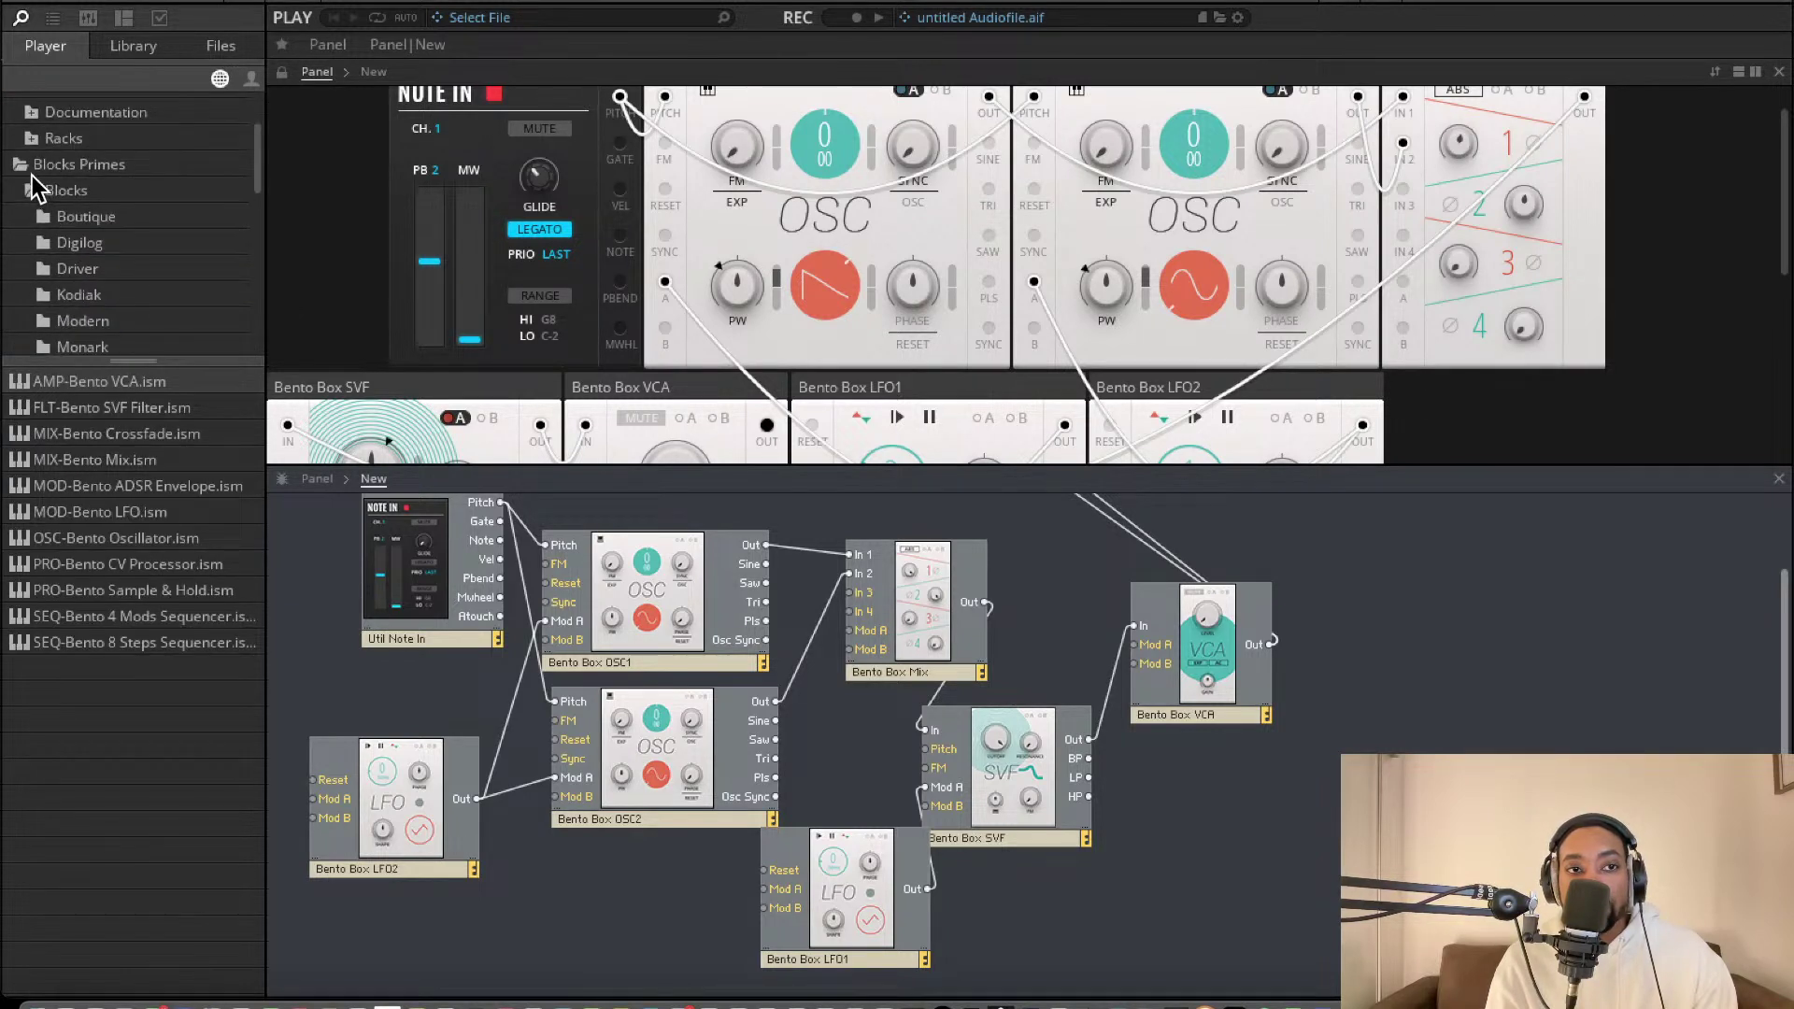
pyautogui.scroll(-5, 75, 227)
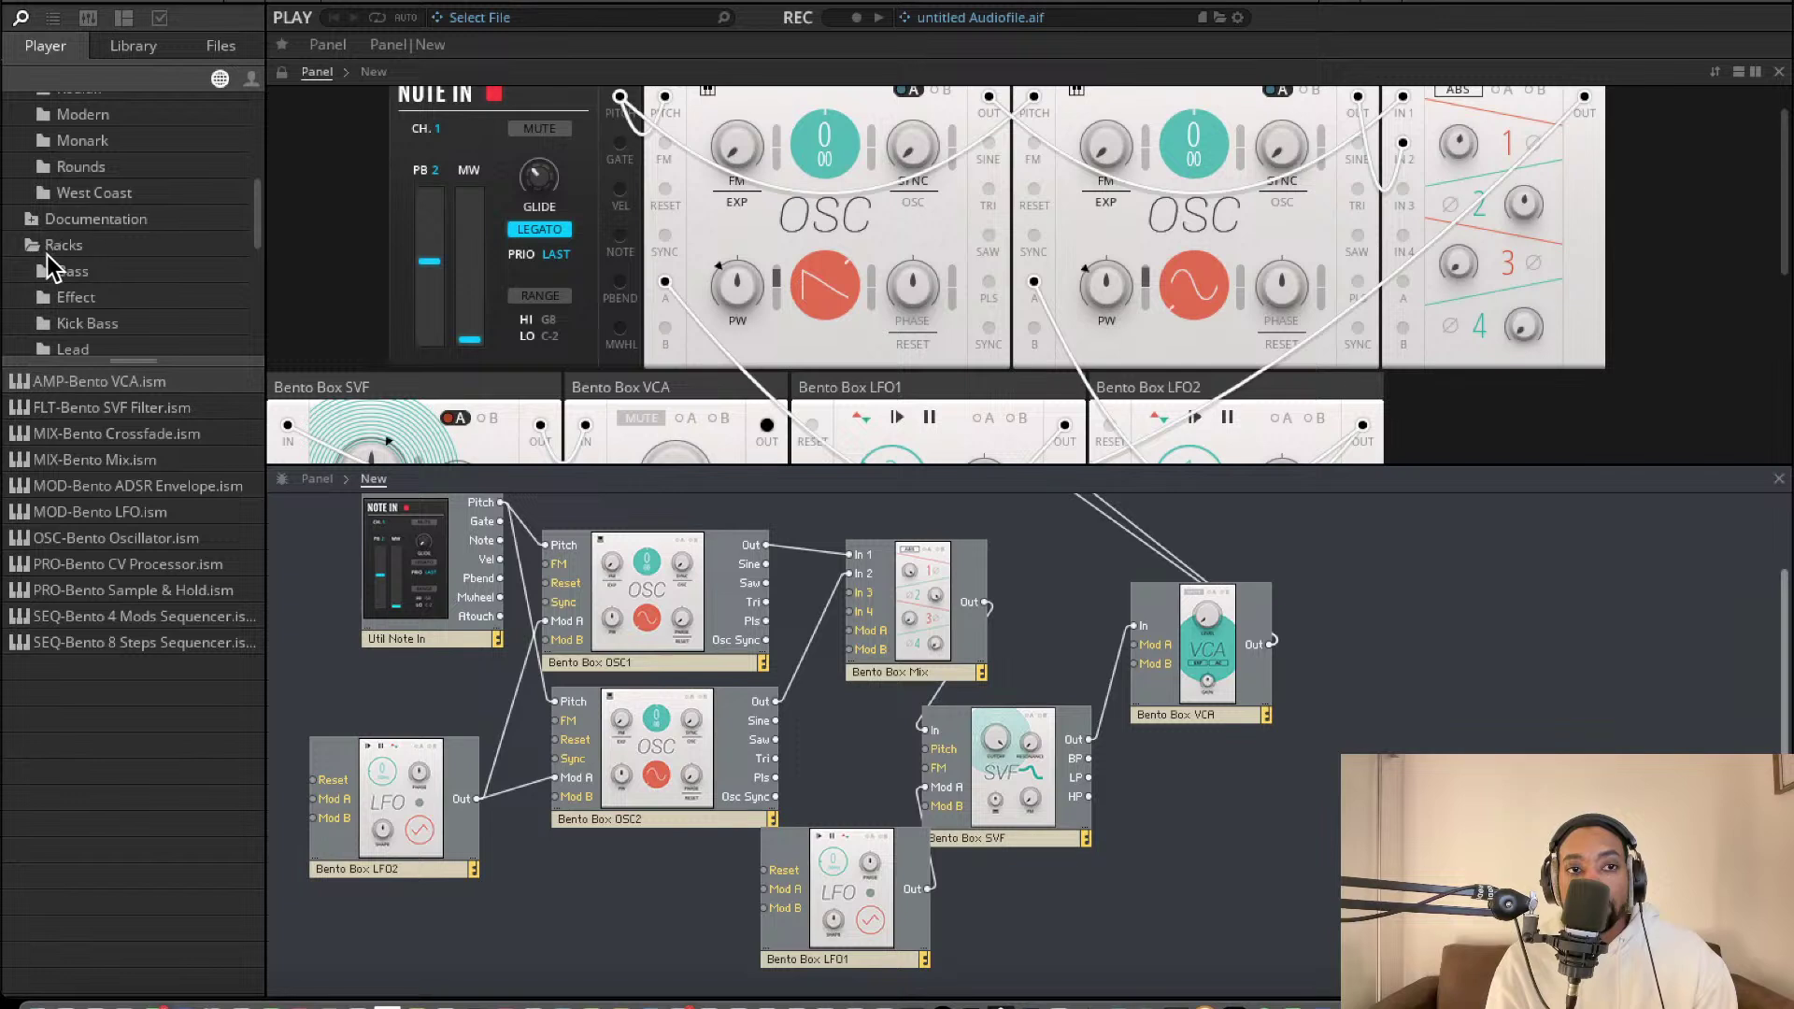
pyautogui.scroll(-3, 61, 257)
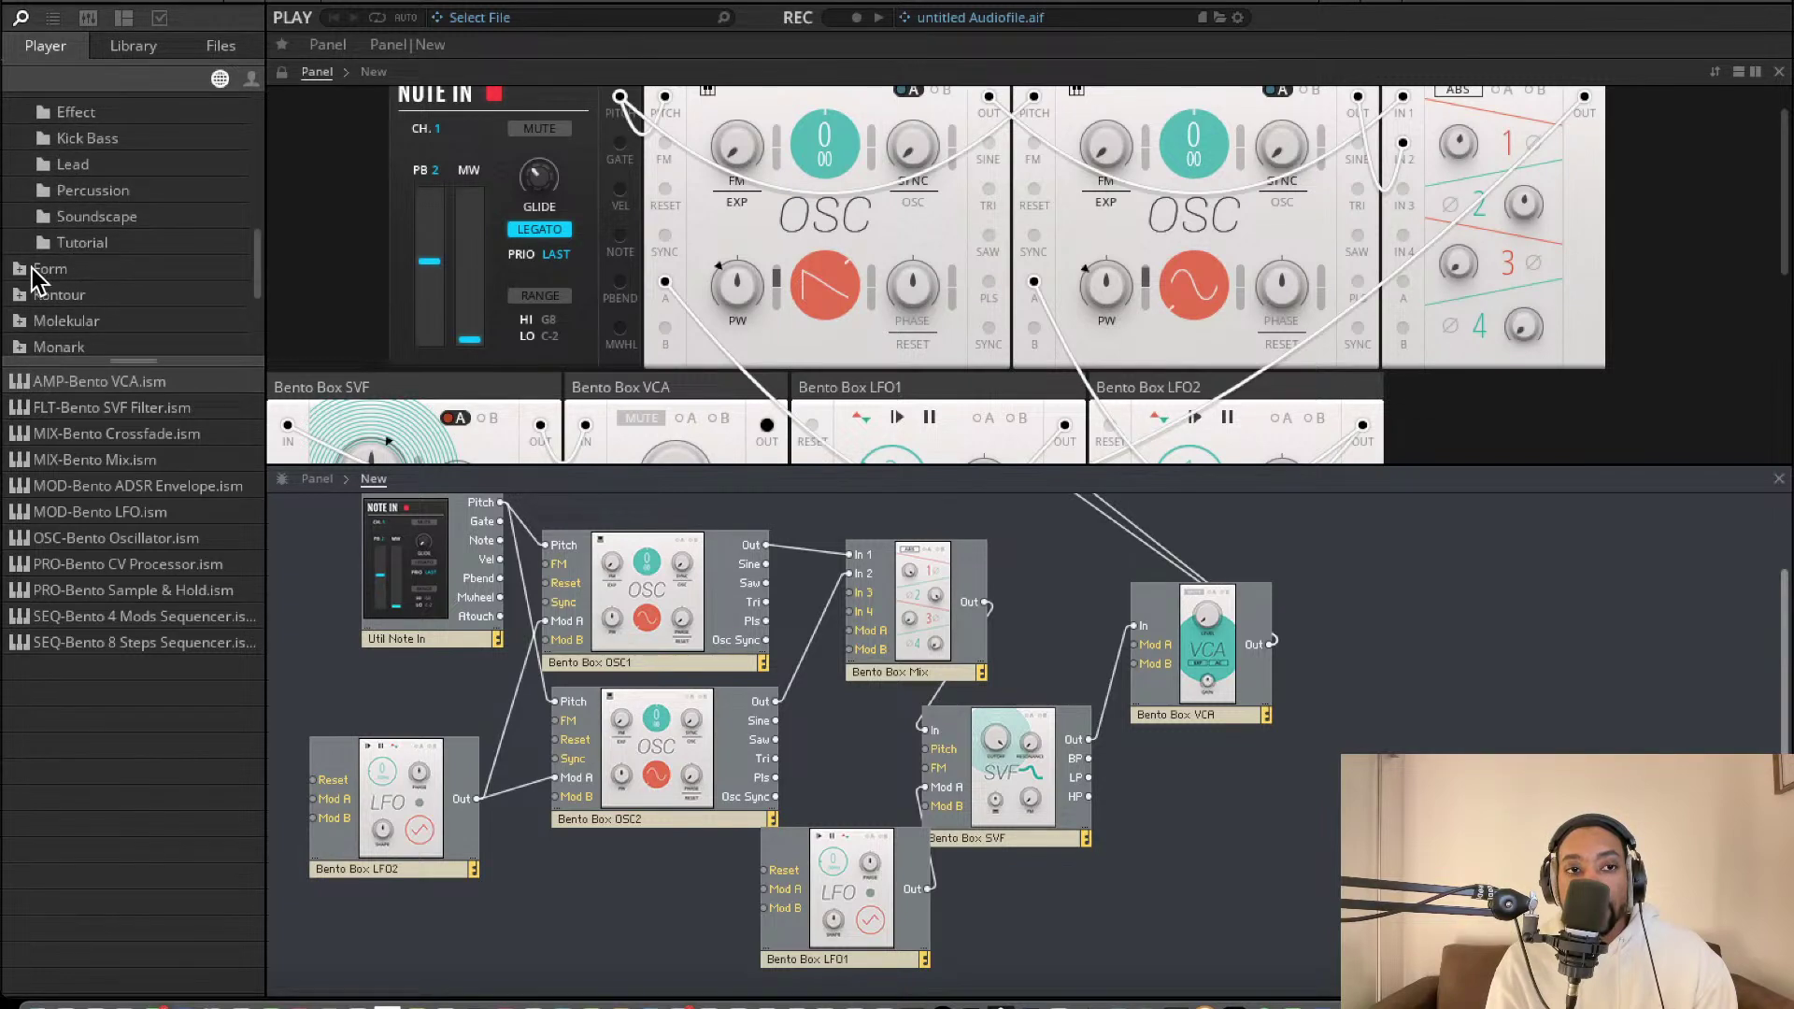
pyautogui.scroll(6, 38, 267)
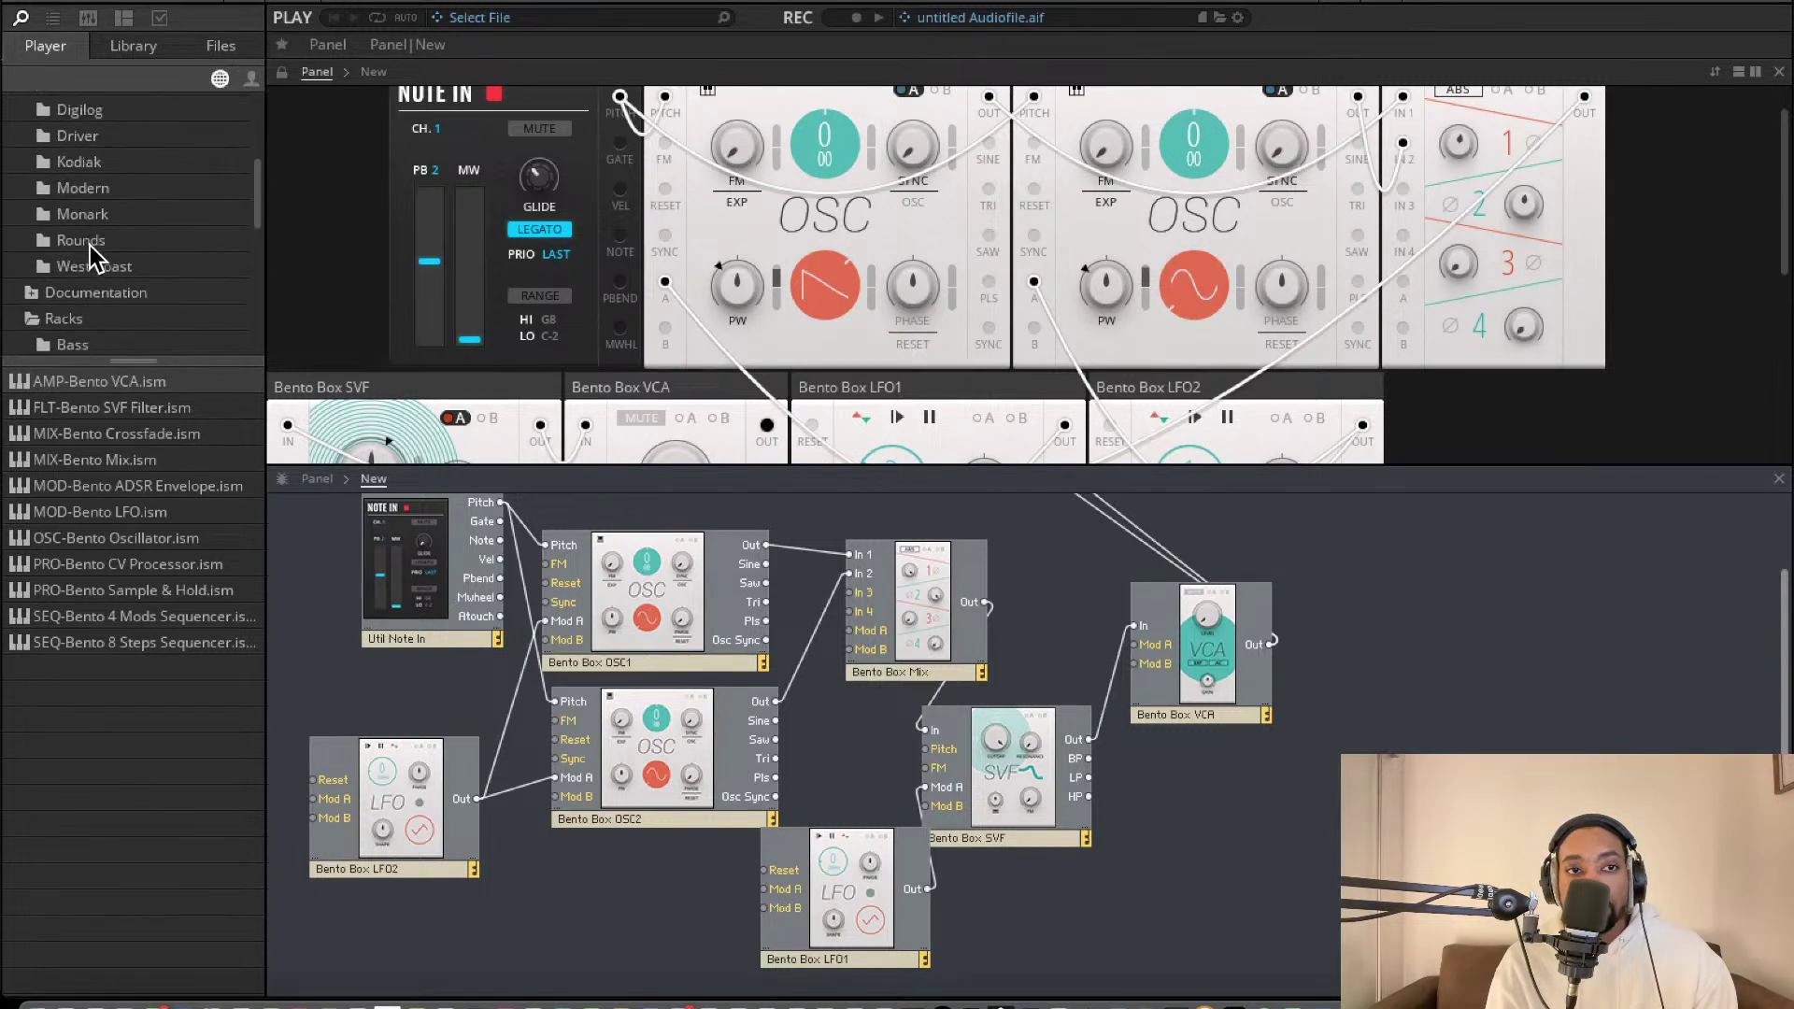
pyautogui.scroll(3, 75, 234)
pyautogui.scroll(-2, 84, 243)
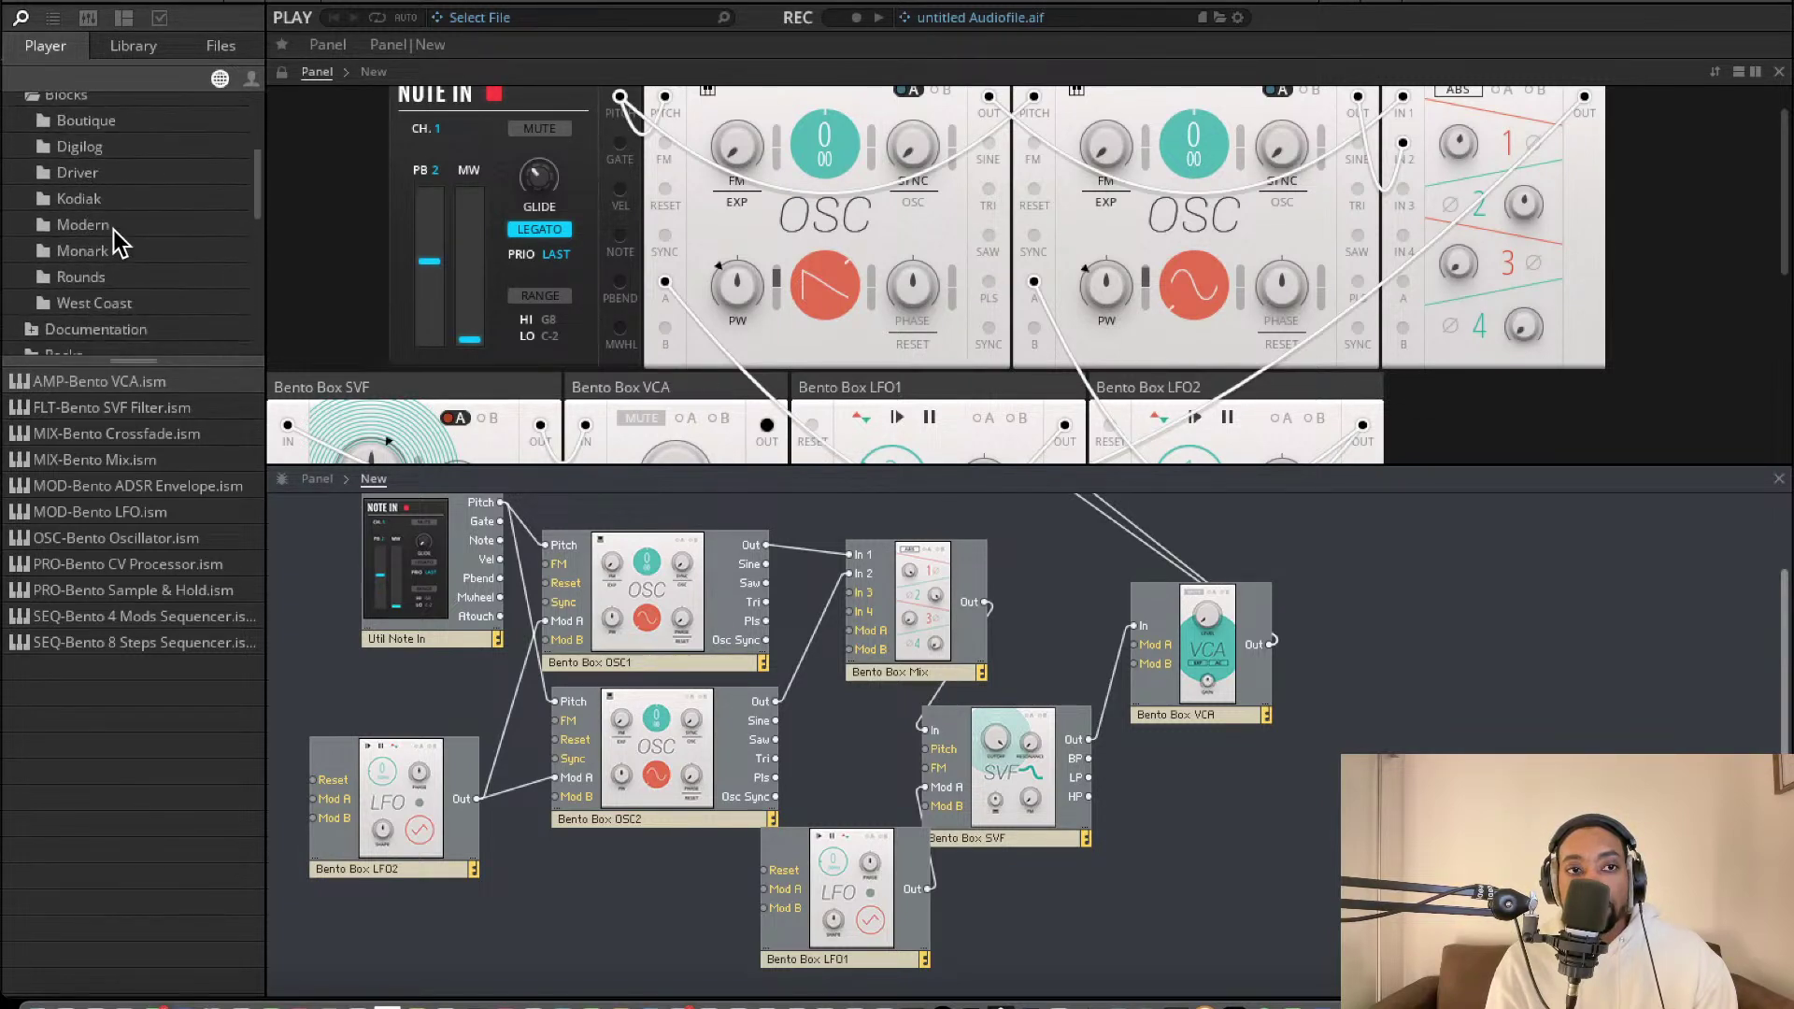
# Add the Rounds Delay and Rounds Reverb blocks from the Rounds folder to the structure beyond the VCA, with the reverb below the delay
pyautogui.click(70, 269)
pyautogui.moveTo(117, 408); pyautogui.dragTo(1370, 645)
pyautogui.moveTo(242, 389); pyautogui.dragTo(1635, 682)
pyautogui.moveTo(1458, 728); pyautogui.dragTo(1459, 843)
# Wire the VCA's output to both Rounds Delay inputs and the delay's left and right outputs to main outputs 1 and 2
pyautogui.moveTo(1665, 691); pyautogui.dragTo(1257, 642)
pyautogui.moveTo(1383, 628); pyautogui.dragTo(1262, 645)
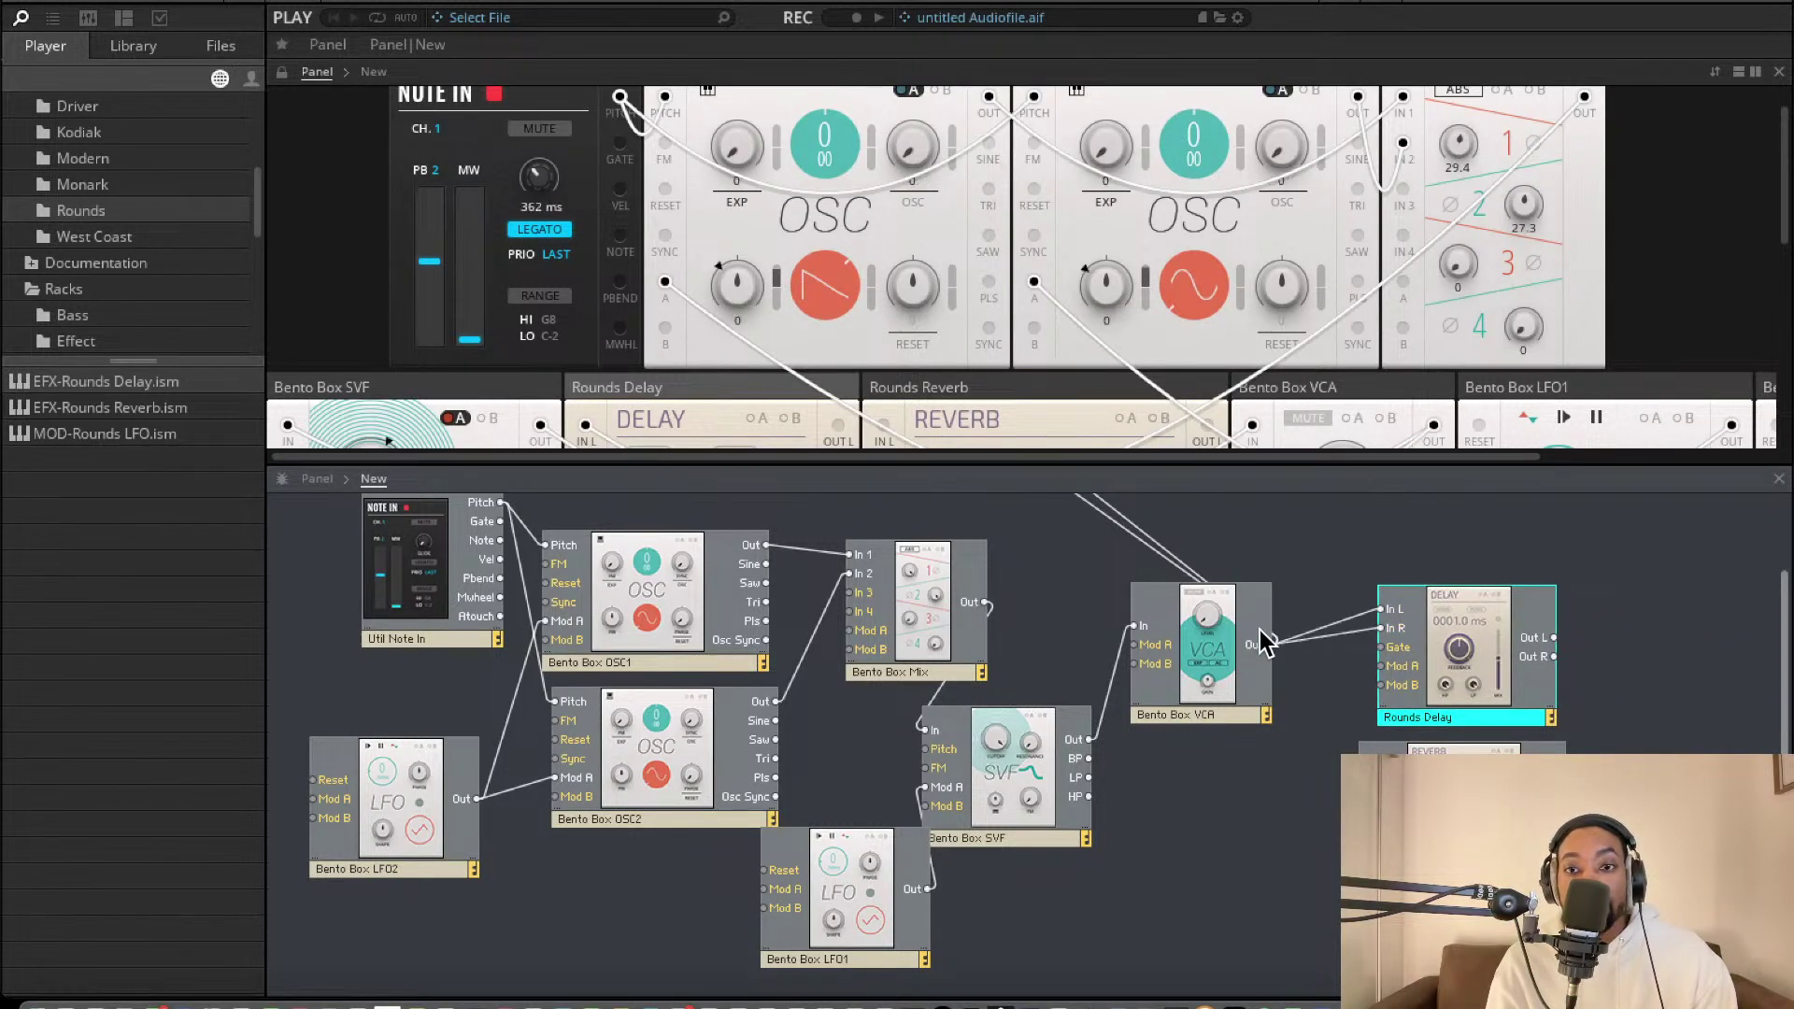
pyautogui.scroll(2, 1262, 645)
pyautogui.moveTo(1553, 732); pyautogui.dragTo(1017, 516)
pyautogui.moveTo(1553, 751); pyautogui.dragTo(1016, 534)
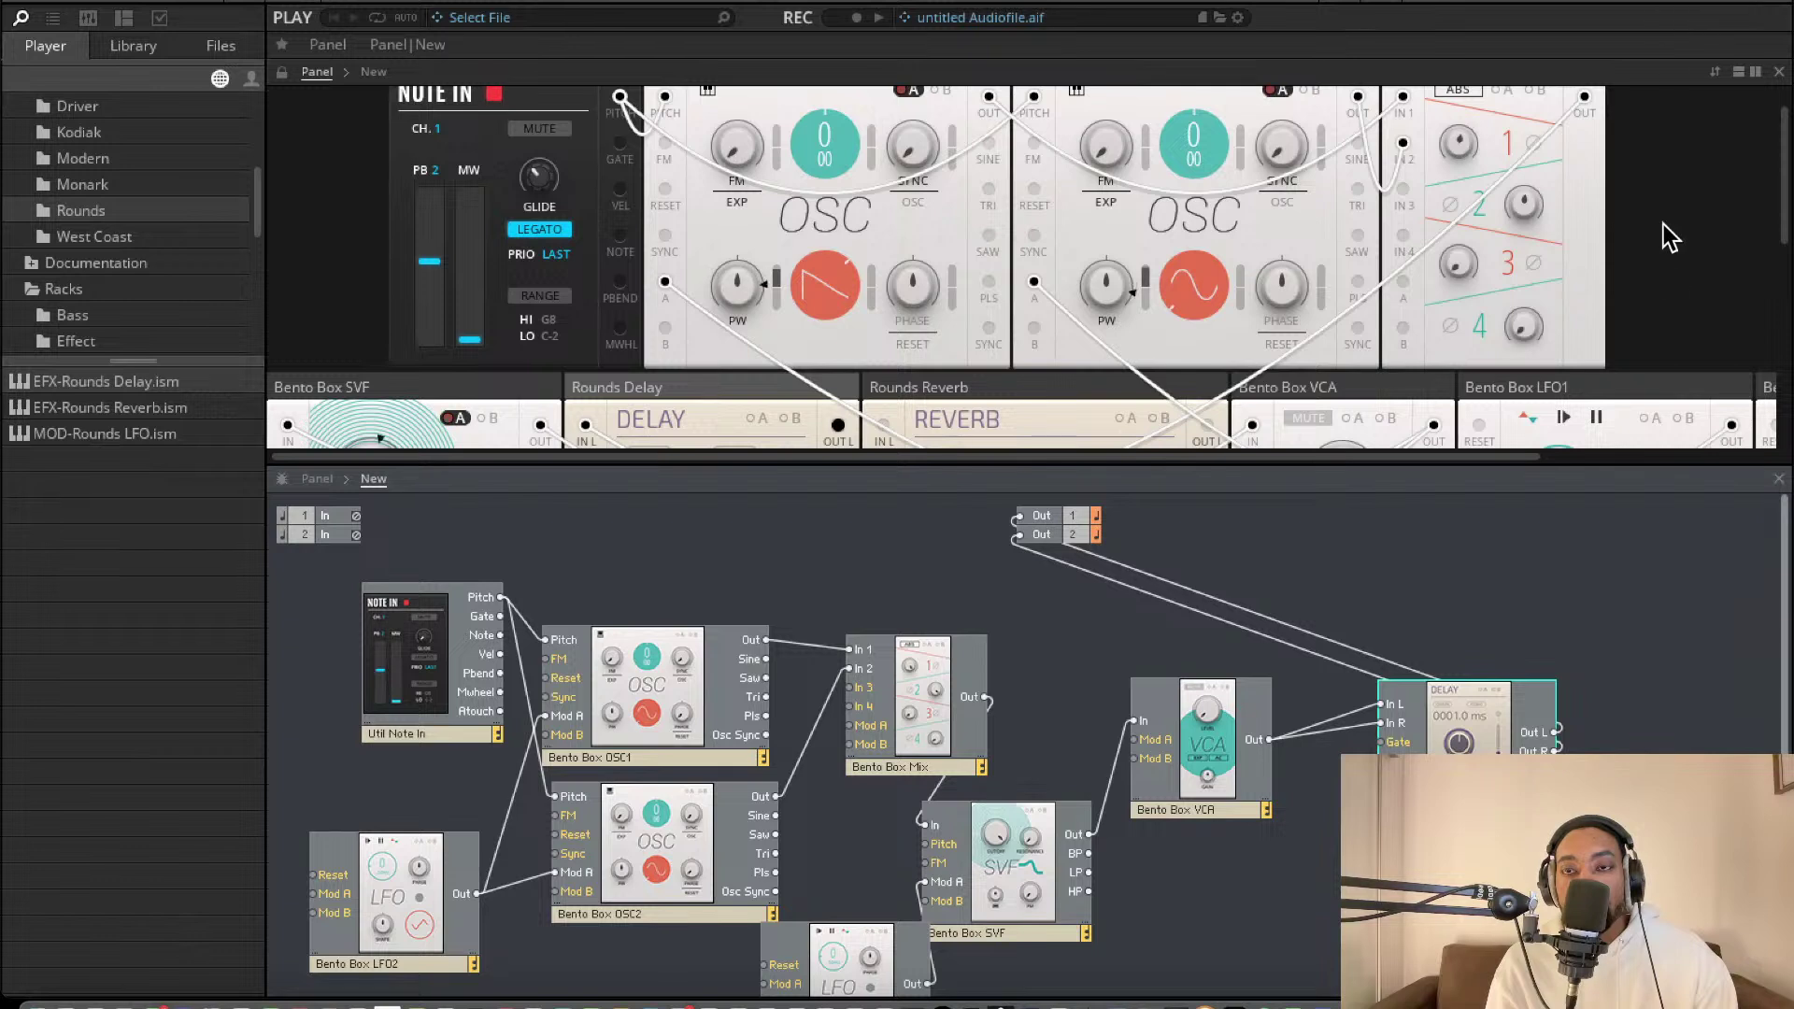
# Place the Rounds Reverb after the delay, feed it from the delay's outputs, and wire its outputs to main outputs 1 and 2
pyautogui.moveTo(1458, 841); pyautogui.dragTo(1561, 752)
pyautogui.moveTo(1755, 738); pyautogui.dragTo(969, 517)
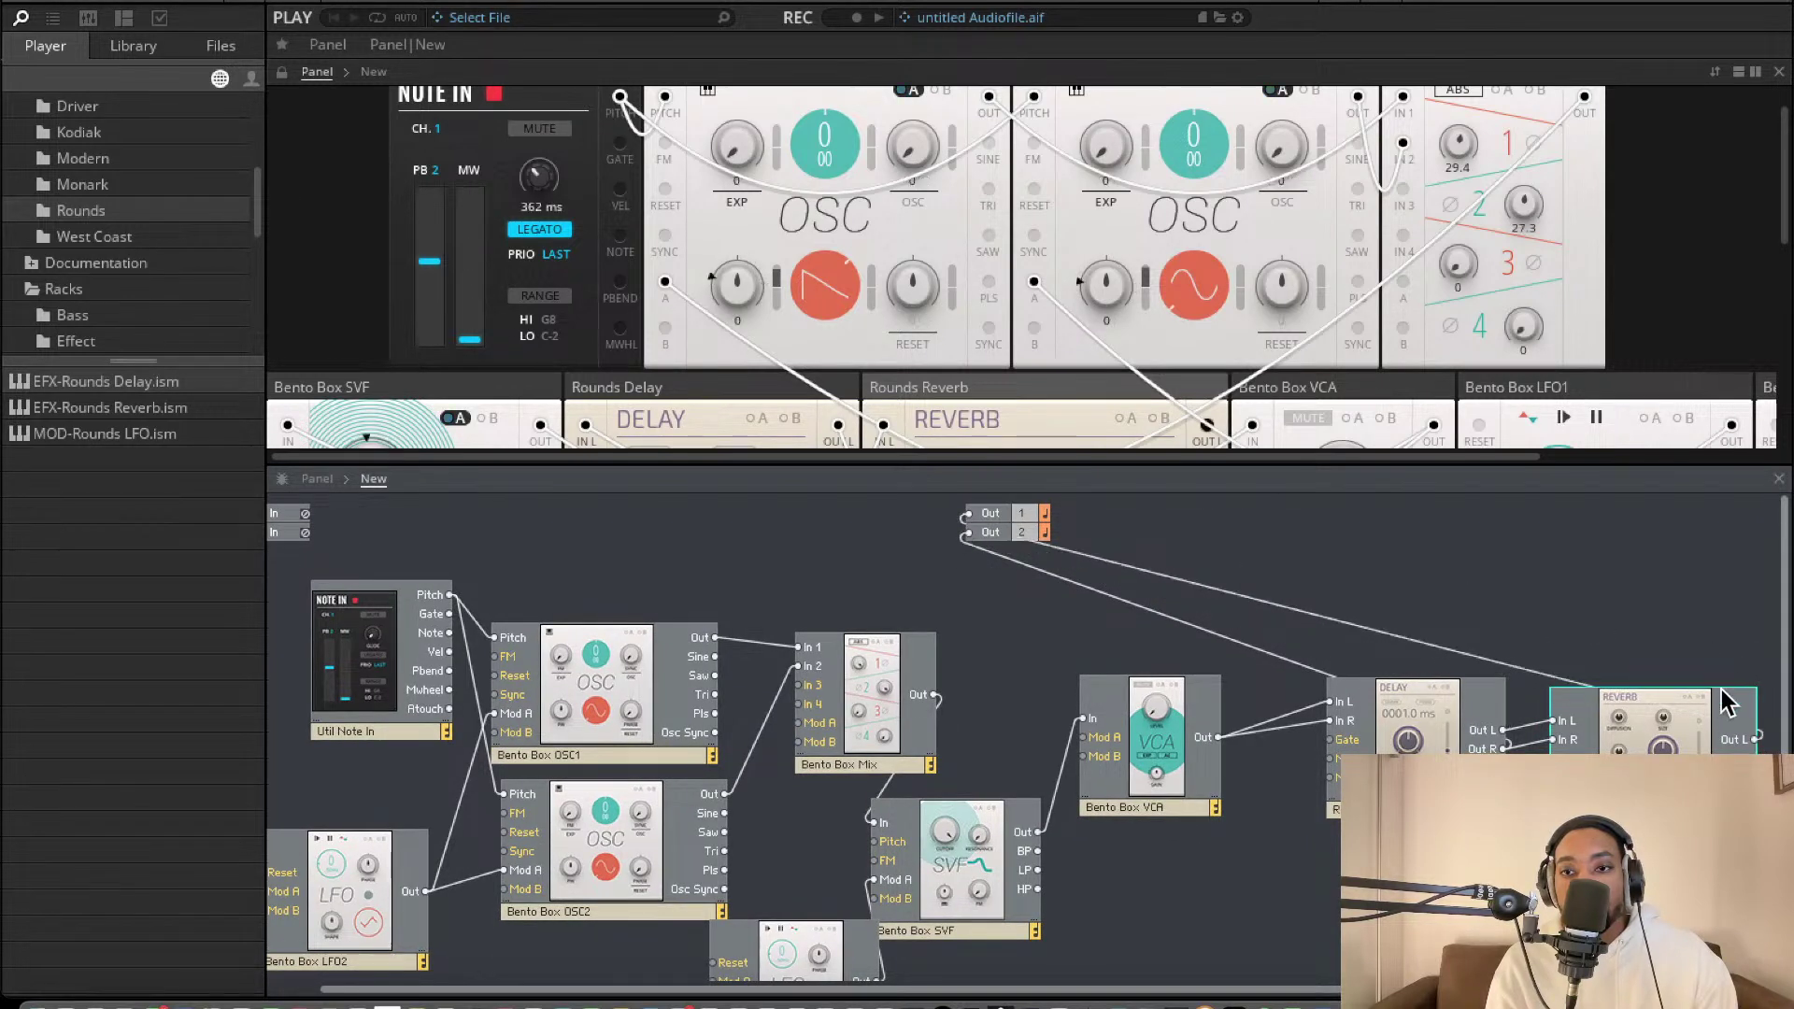
pyautogui.moveTo(1757, 758); pyautogui.dragTo(956, 535)
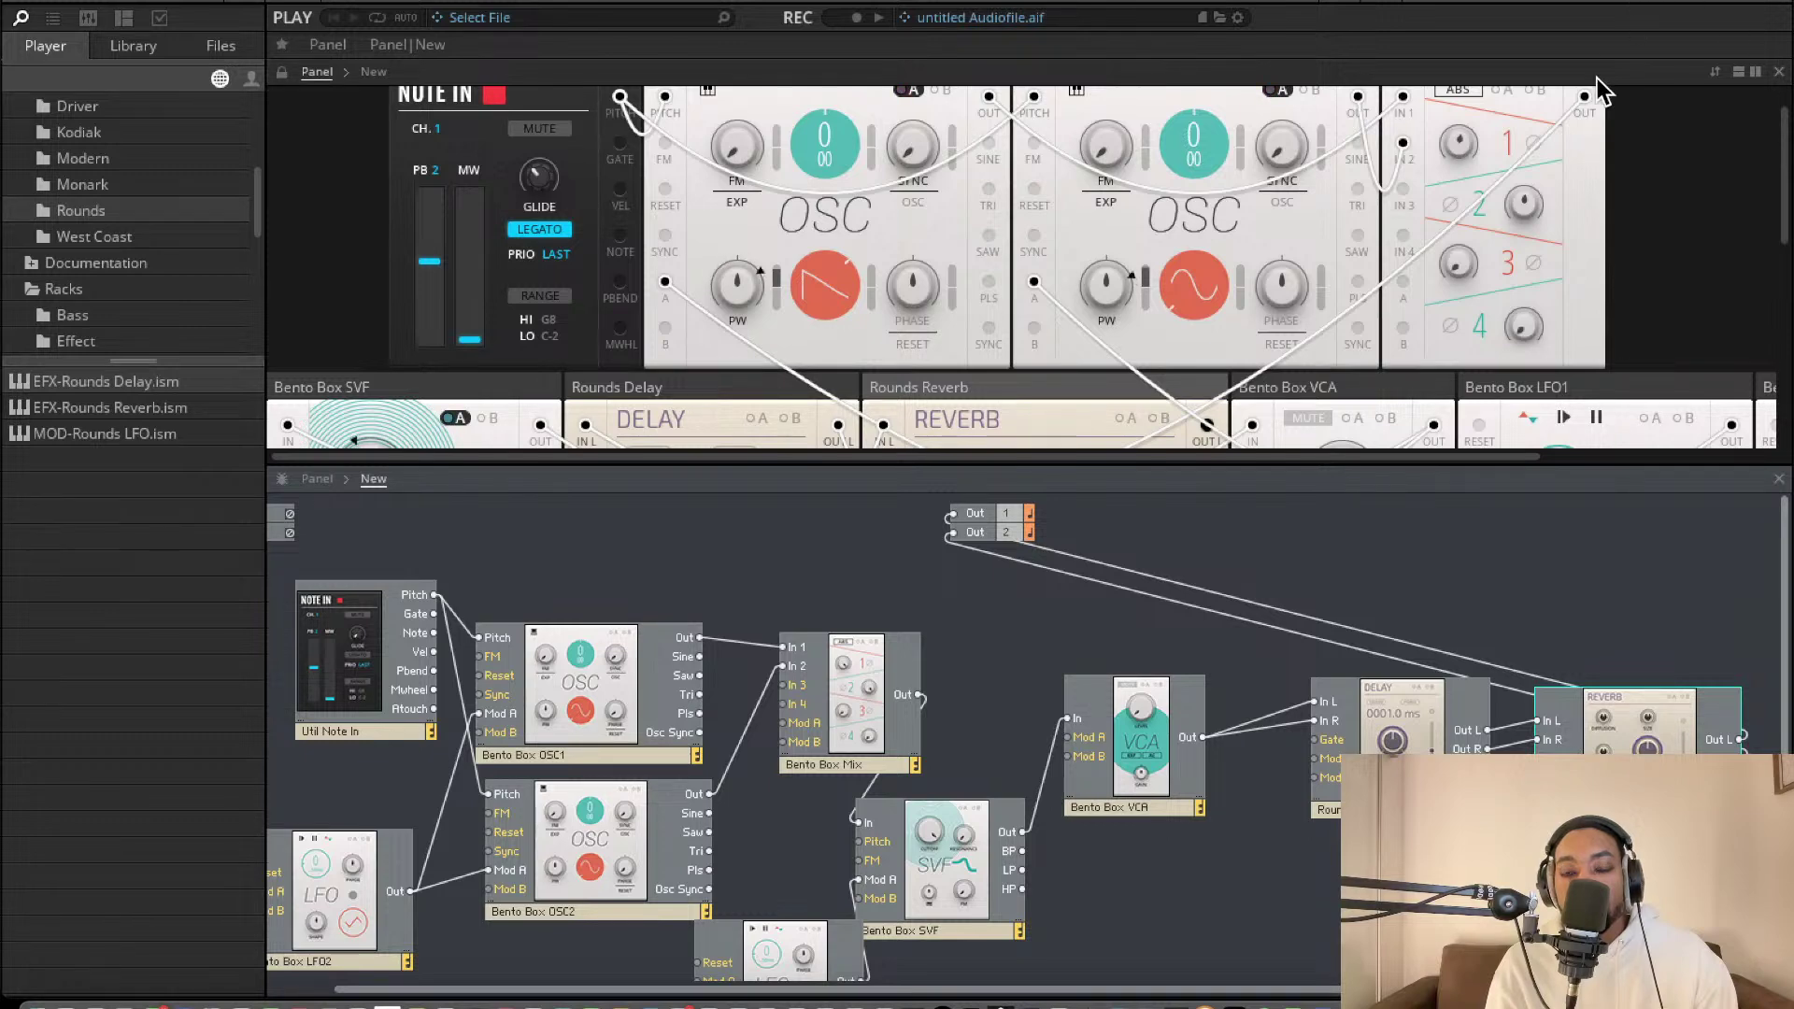
# Turn down the feedback of the Rounds Delay in the panel
pyautogui.scroll(-1, 1215, 182)
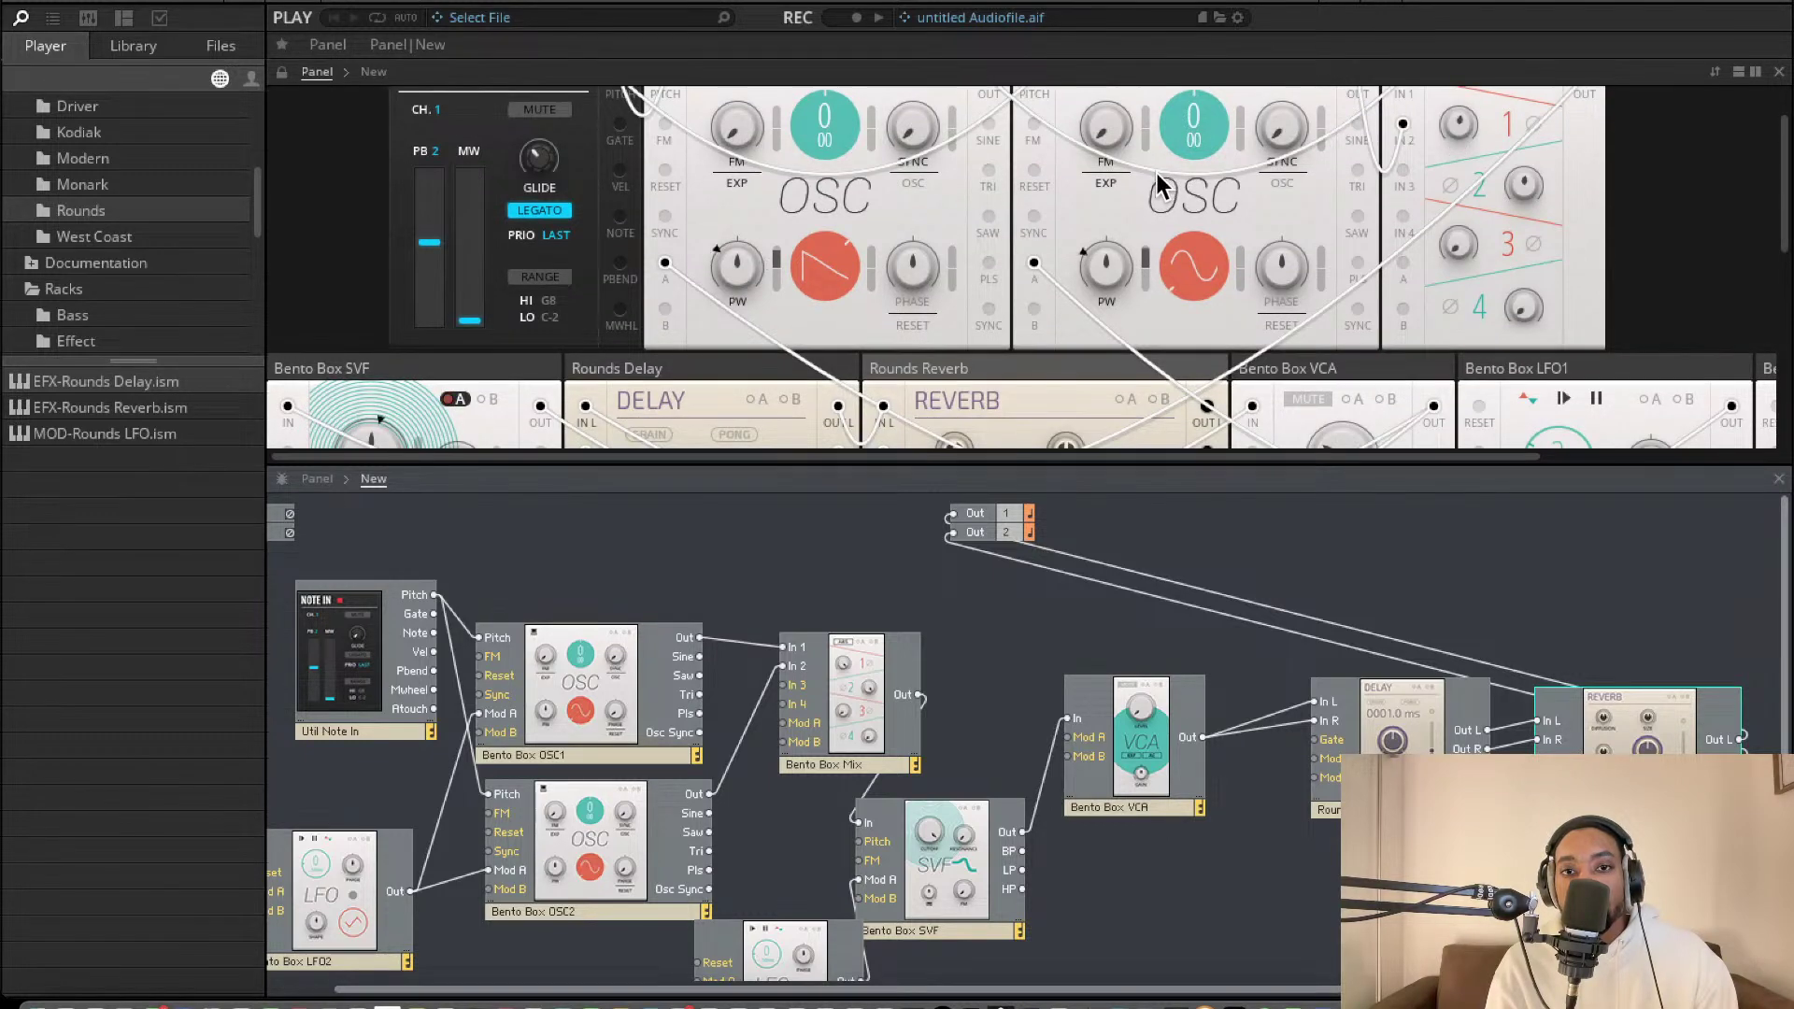
pyautogui.scroll(-5, 785, 336)
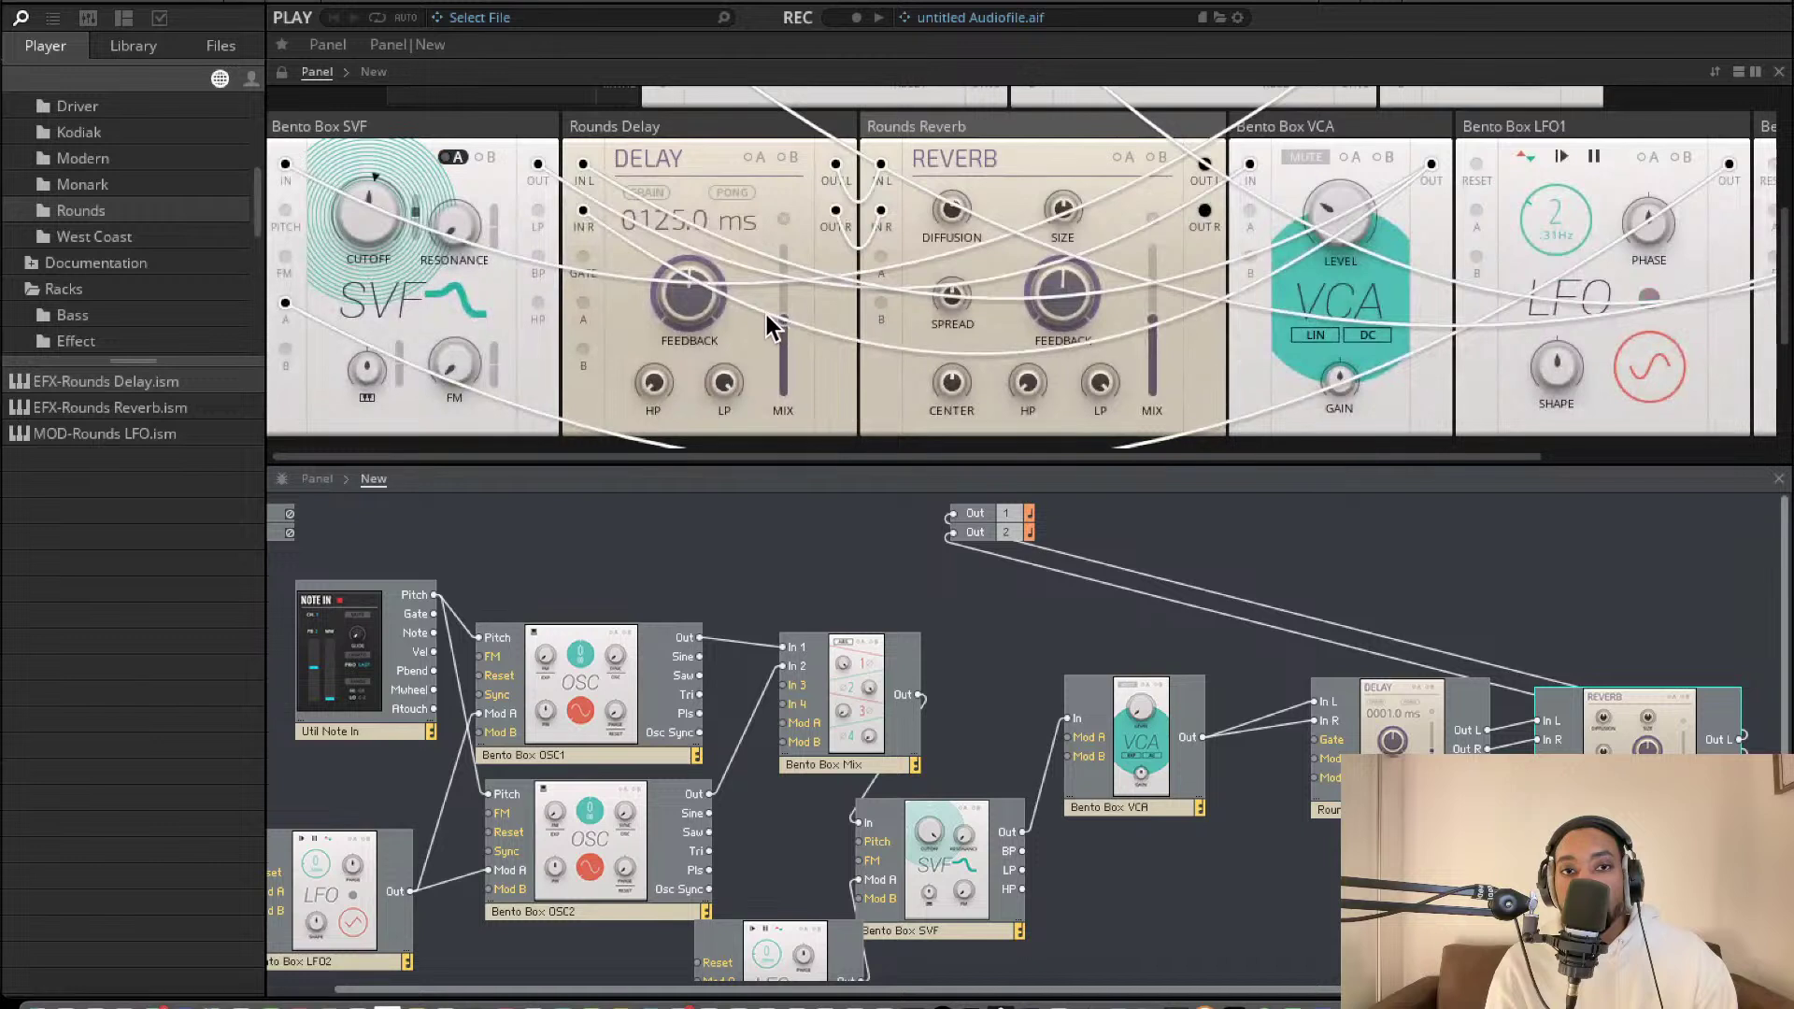
pyautogui.moveTo(682, 342); pyautogui.dragTo(693, 449)
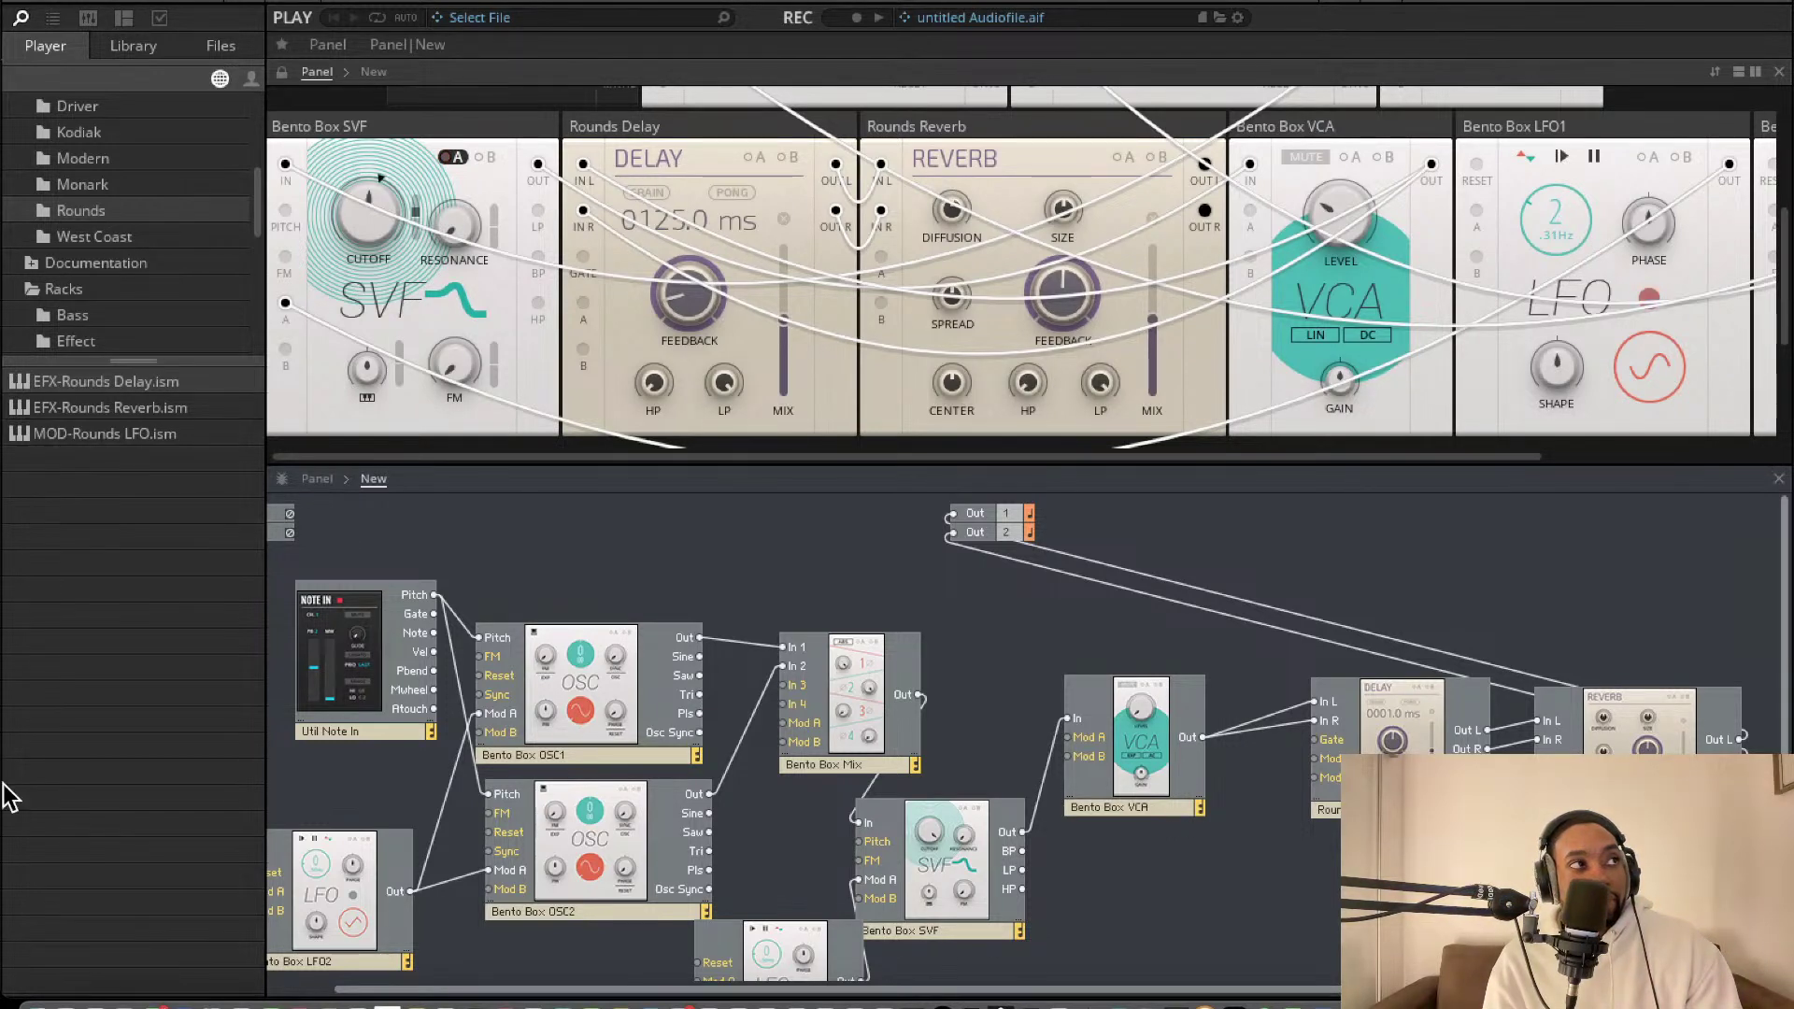
pyautogui.scroll(-5, 766, 379)
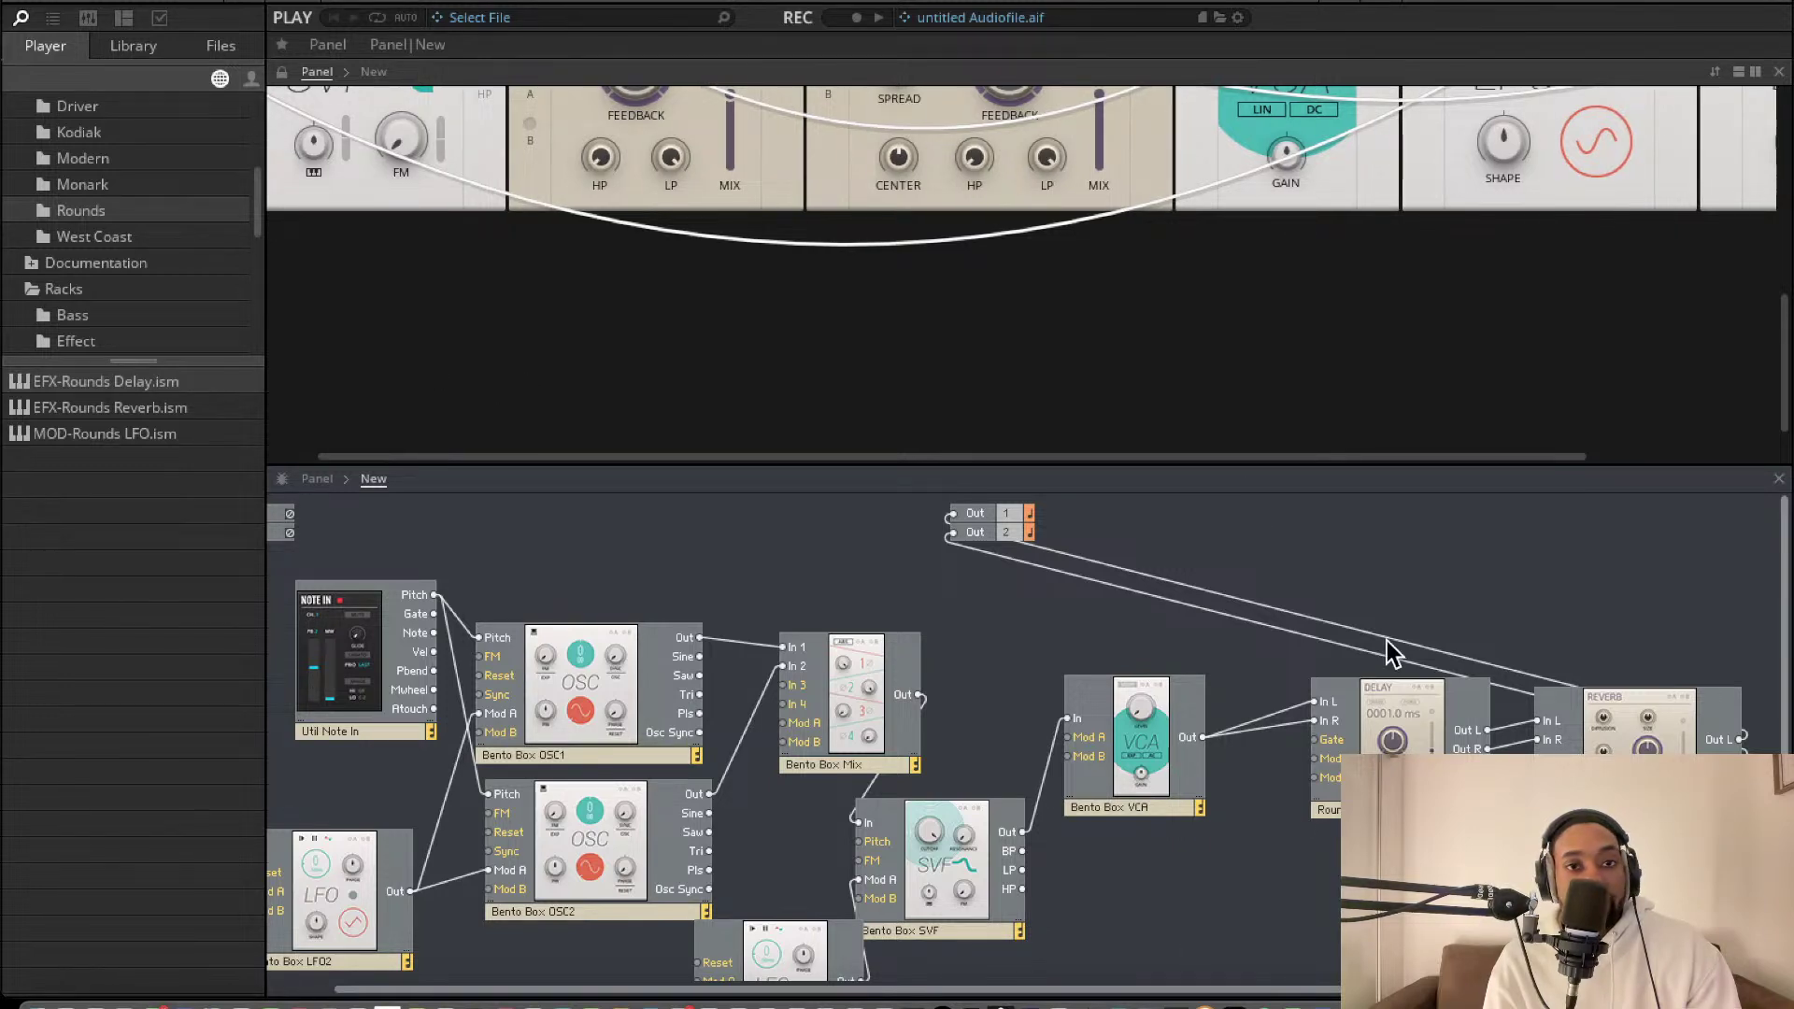
pyautogui.scroll(10, 1175, 451)
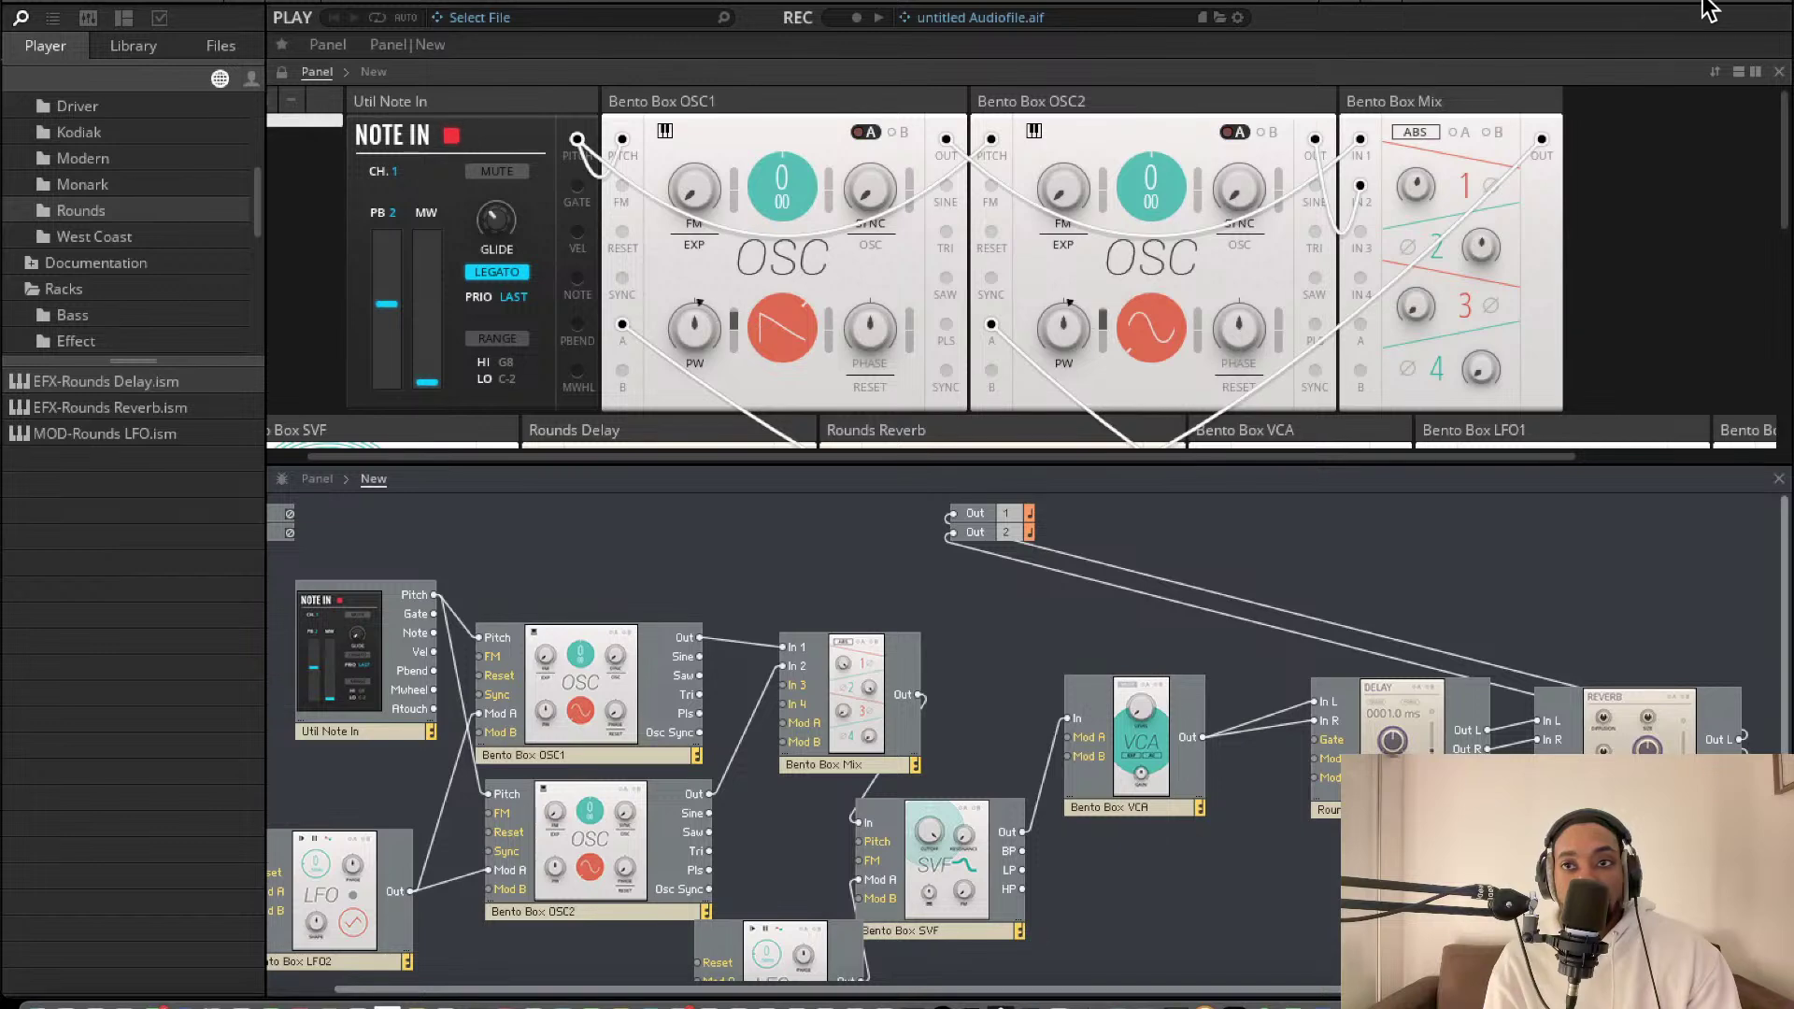